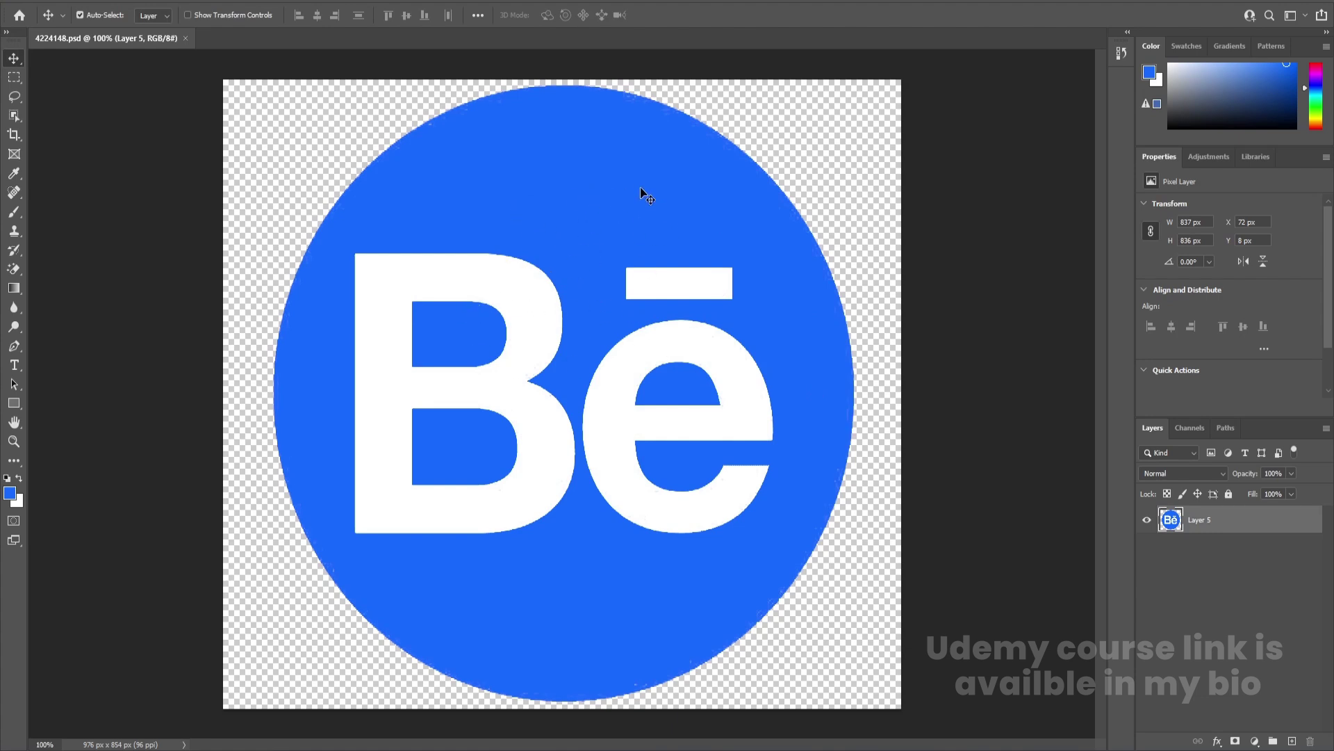
Step: Select the blue area of the logo with Color Range by sampling the circle's blue
{"action": "left_click", "coordinate": [172, 1]}
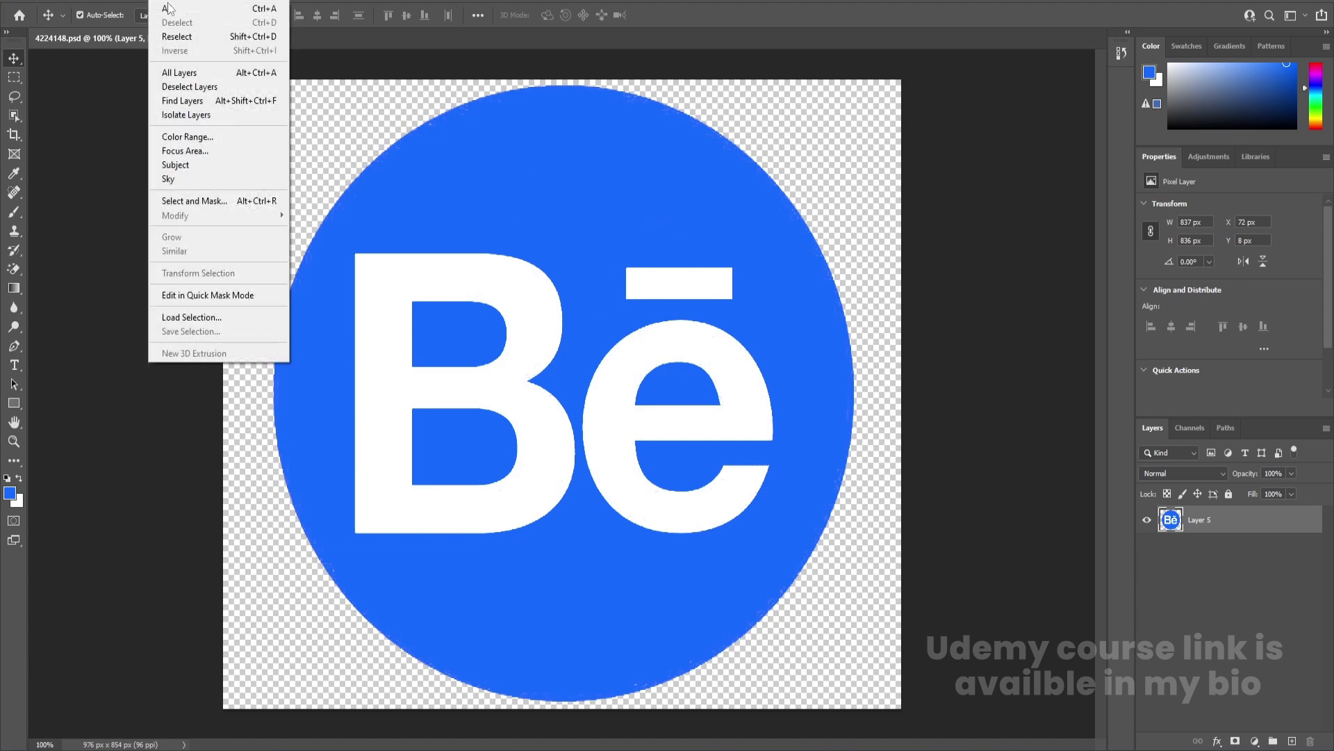
{"action": "left_click", "coordinate": [183, 136]}
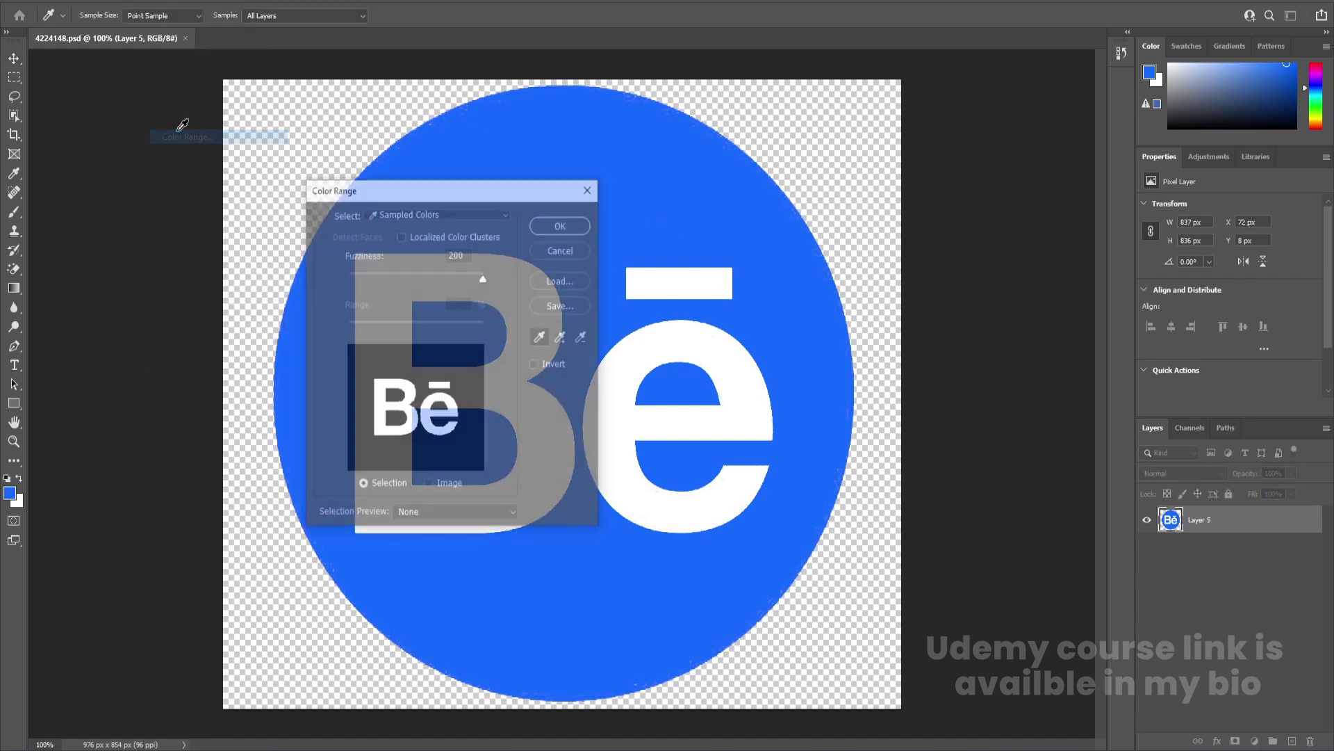
{"action": "left_click", "coordinate": [473, 121]}
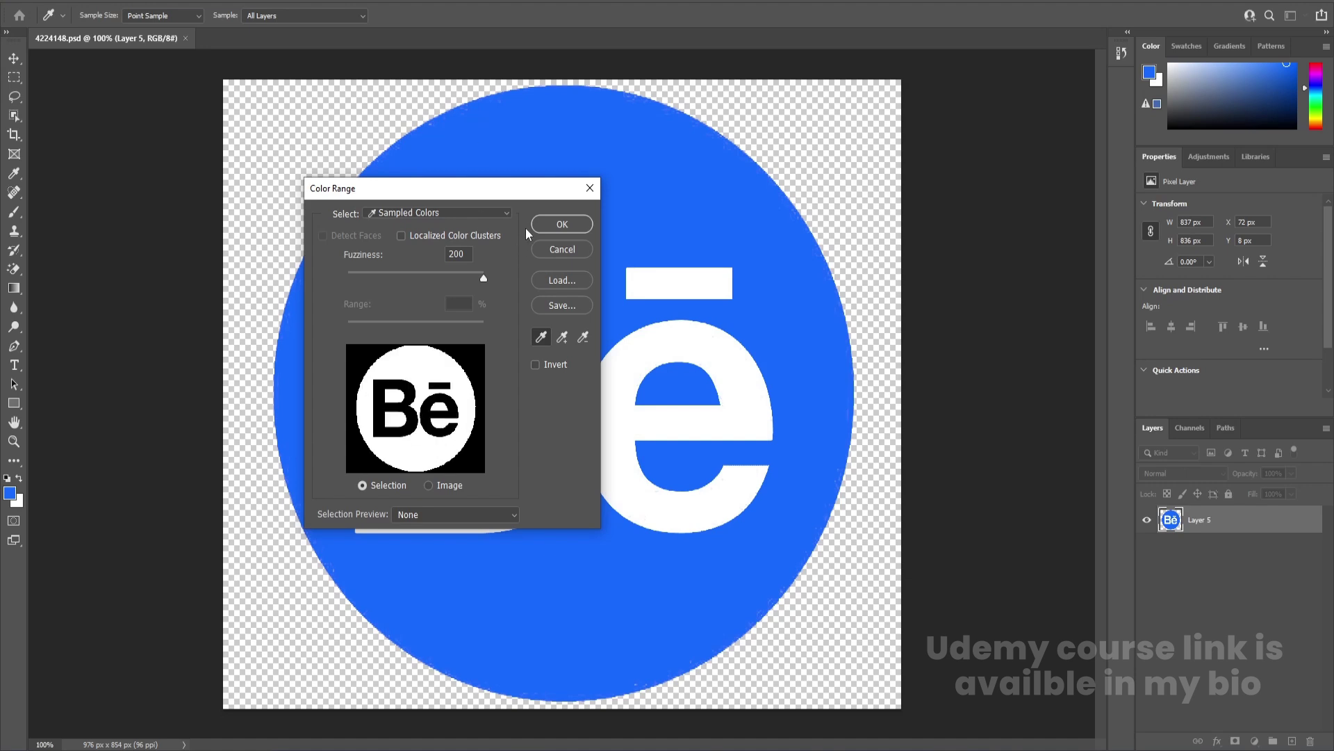
{"action": "left_click", "coordinate": [562, 224]}
Step: Fill the selected blue area with the blue foreground colour on a new layer and clear the selection
{"action": "left_click", "coordinate": [1292, 741]}
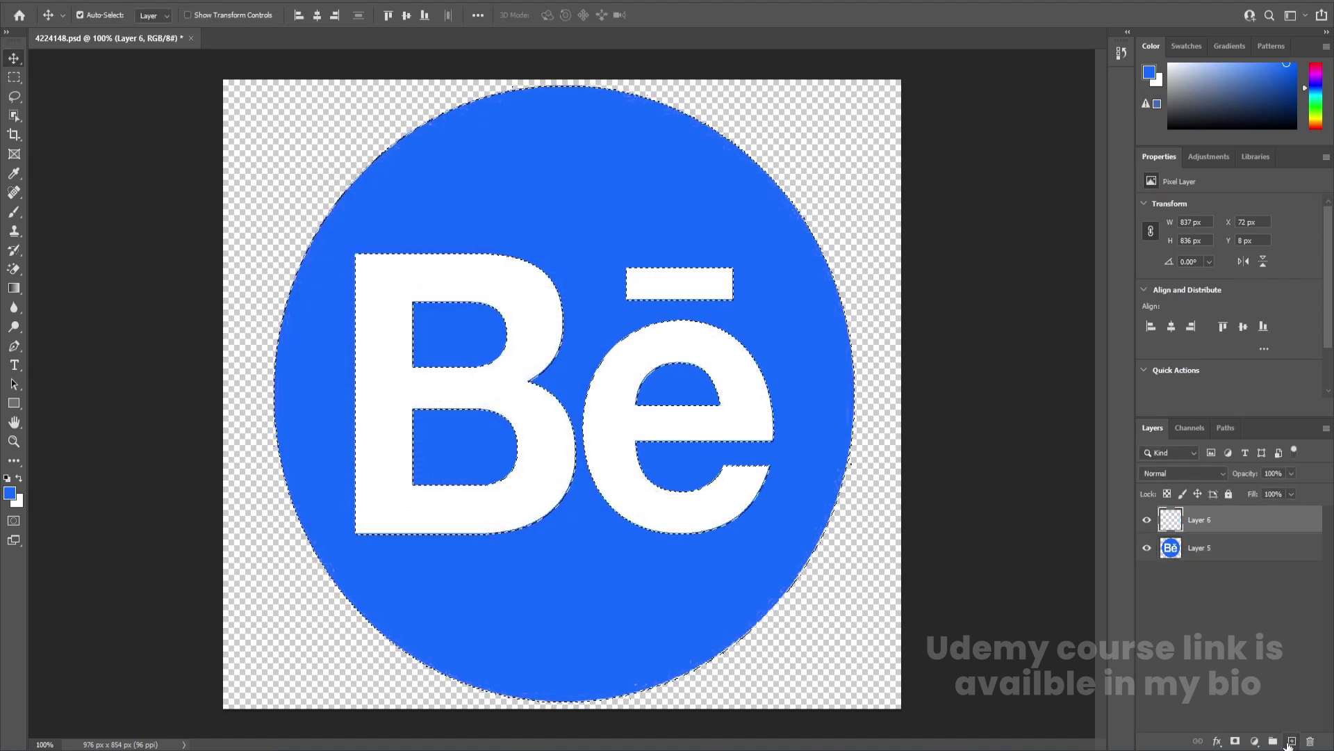
{"action": "key", "text": "alt+BackSpace"}
{"action": "key", "text": "ctrl+d"}
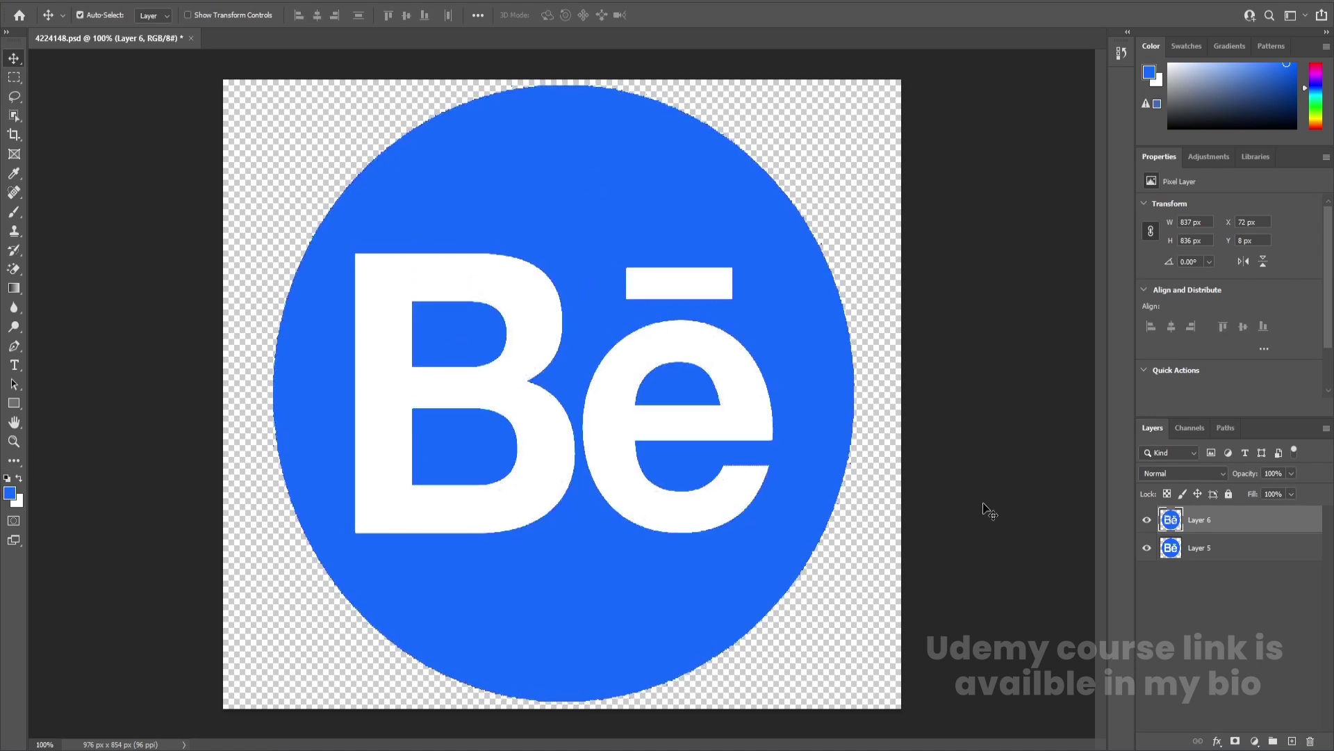
Step: Add an empty layer on top, and select the white Be lettering of Layer 5 by sampling its white with Color Range
{"action": "left_click", "coordinate": [1292, 740]}
{"action": "left_click", "coordinate": [1200, 586]}
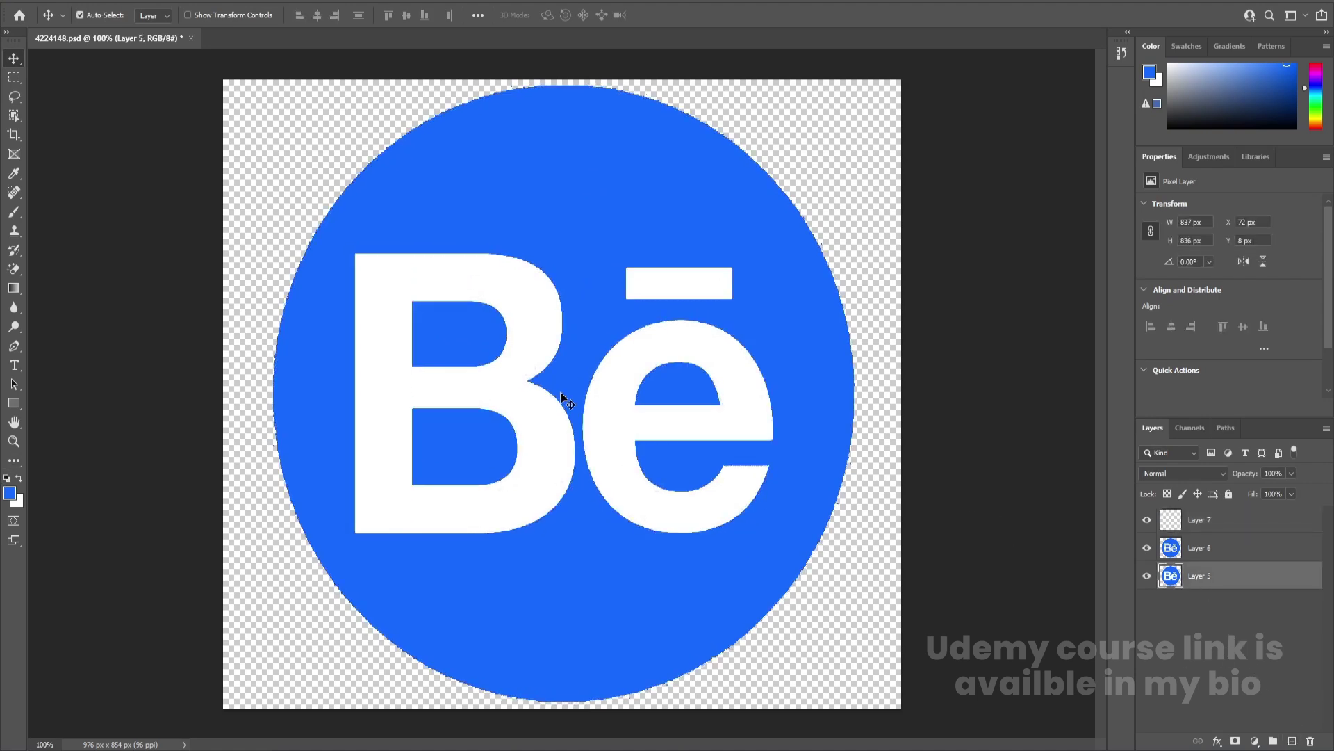
{"action": "left_click", "coordinate": [174, 7]}
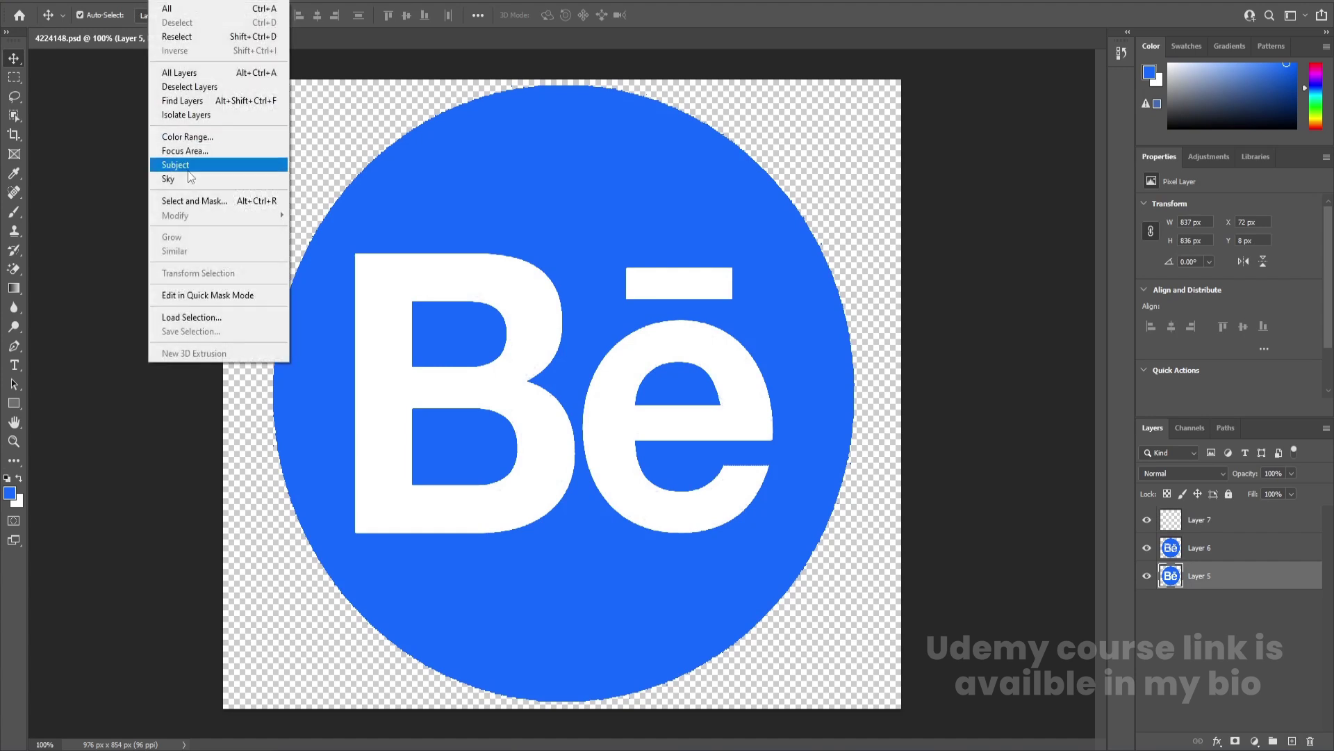
{"action": "left_click", "coordinate": [186, 139]}
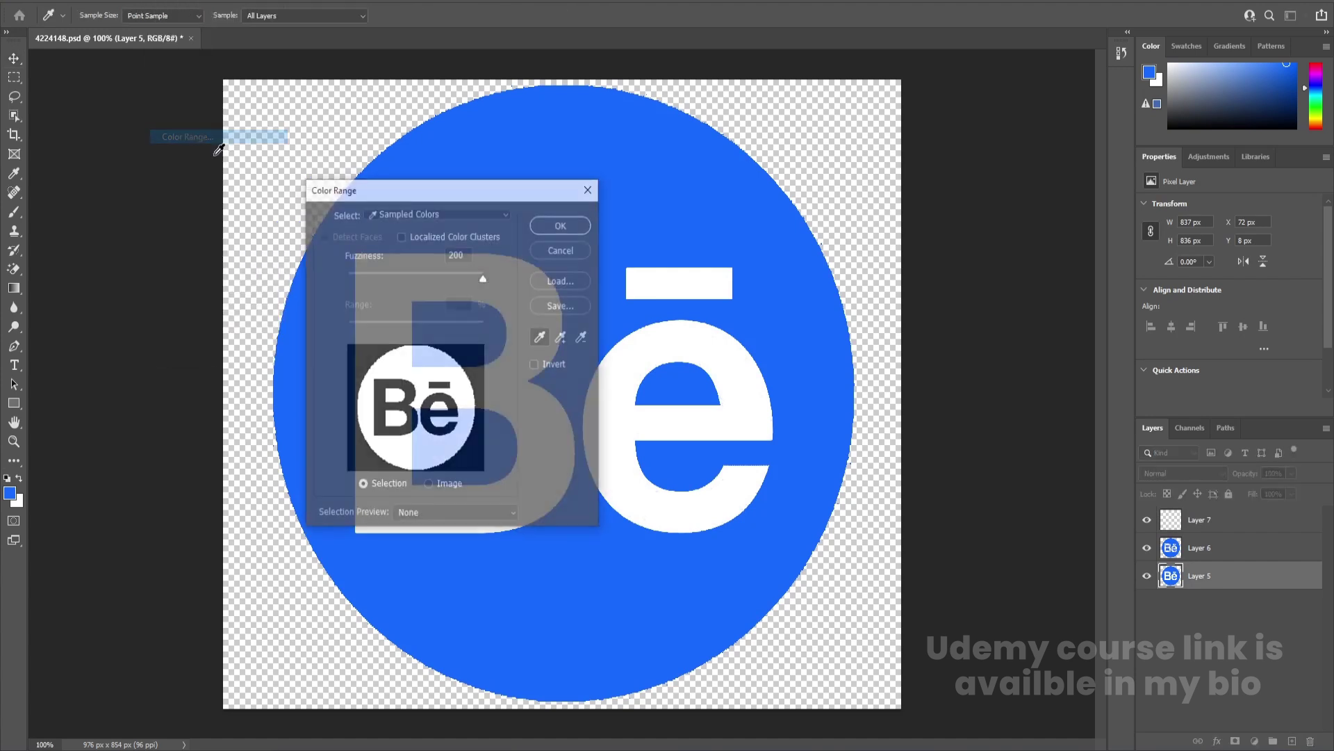
{"action": "left_click", "coordinate": [702, 342]}
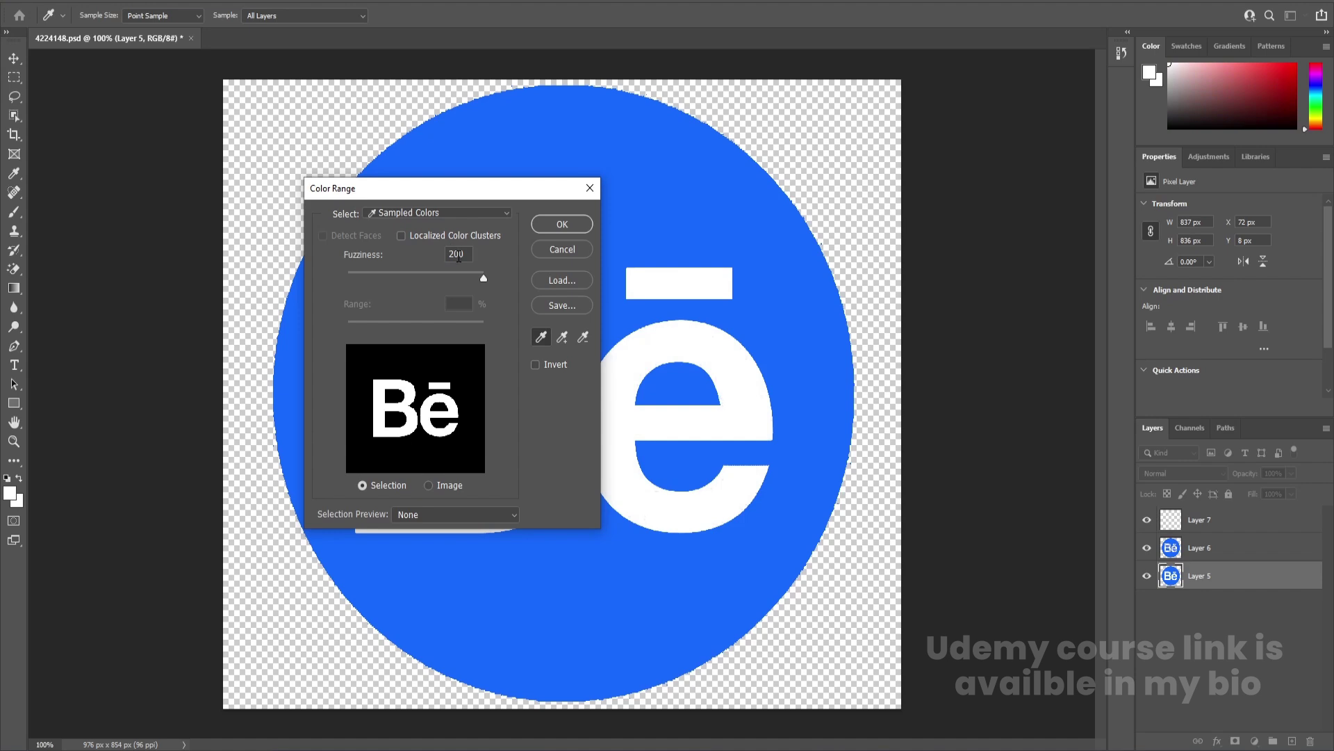
{"action": "left_click", "coordinate": [562, 224]}
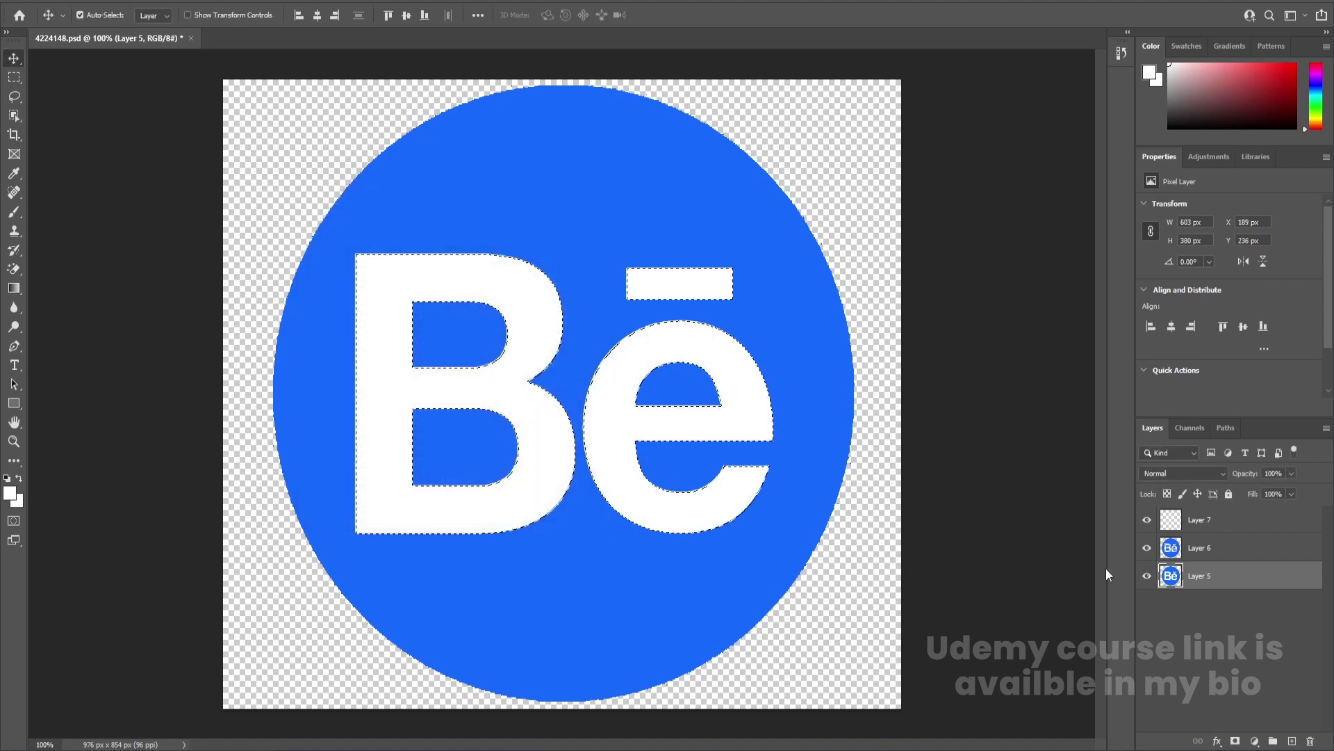
Step: Fill the lettering selection with white on the empty Layer 7 and clear the selection
{"action": "left_click", "coordinate": [1179, 526]}
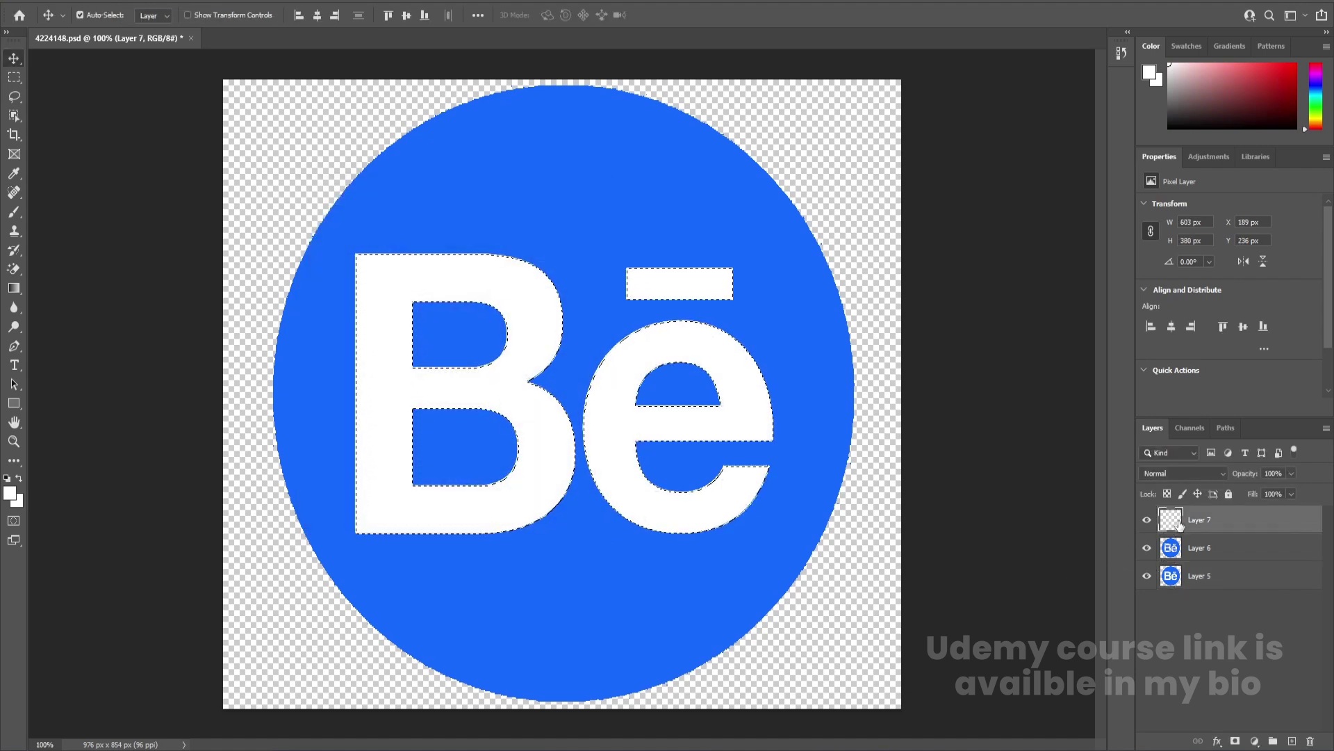
{"action": "key", "text": "ctrl"}
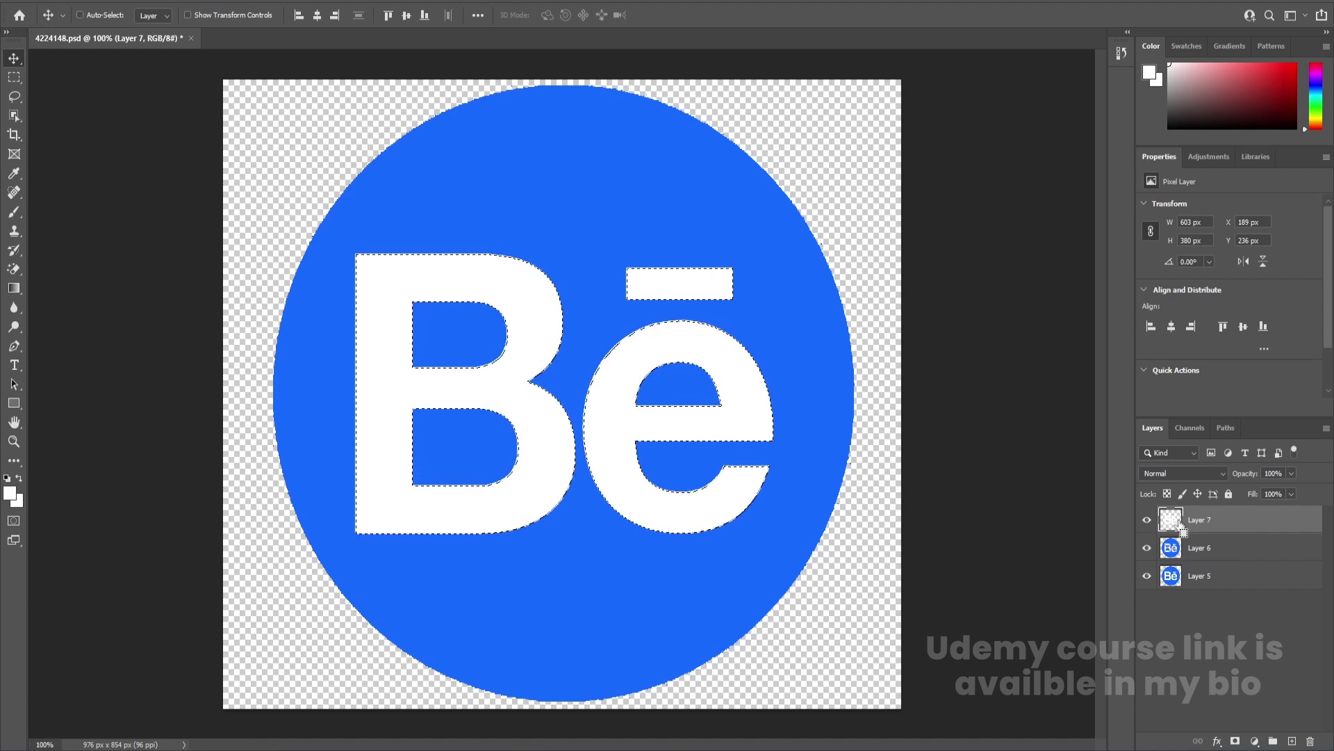
{"action": "key", "text": "ctrl+d"}
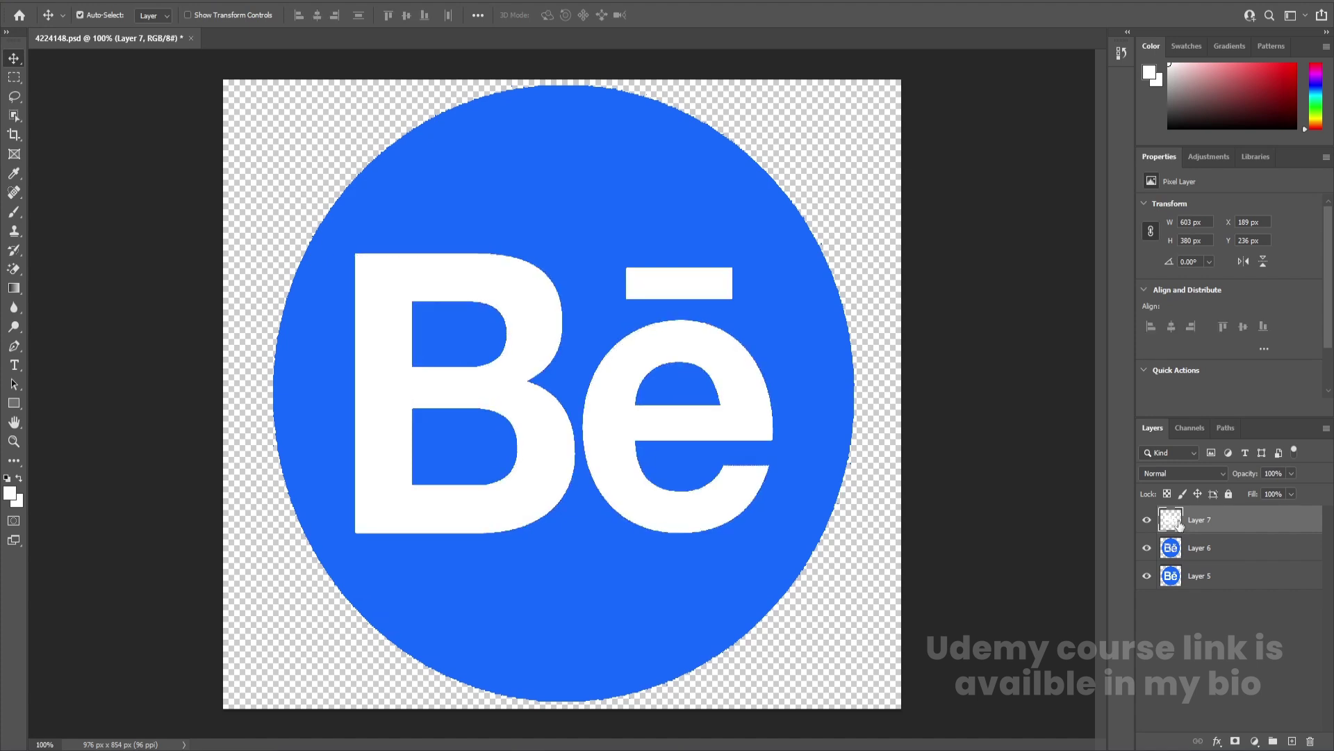
Step: Delete the original logo layer, Layer 5
{"action": "left_click", "coordinate": [1230, 578]}
{"action": "left_click", "coordinate": [1310, 741]}
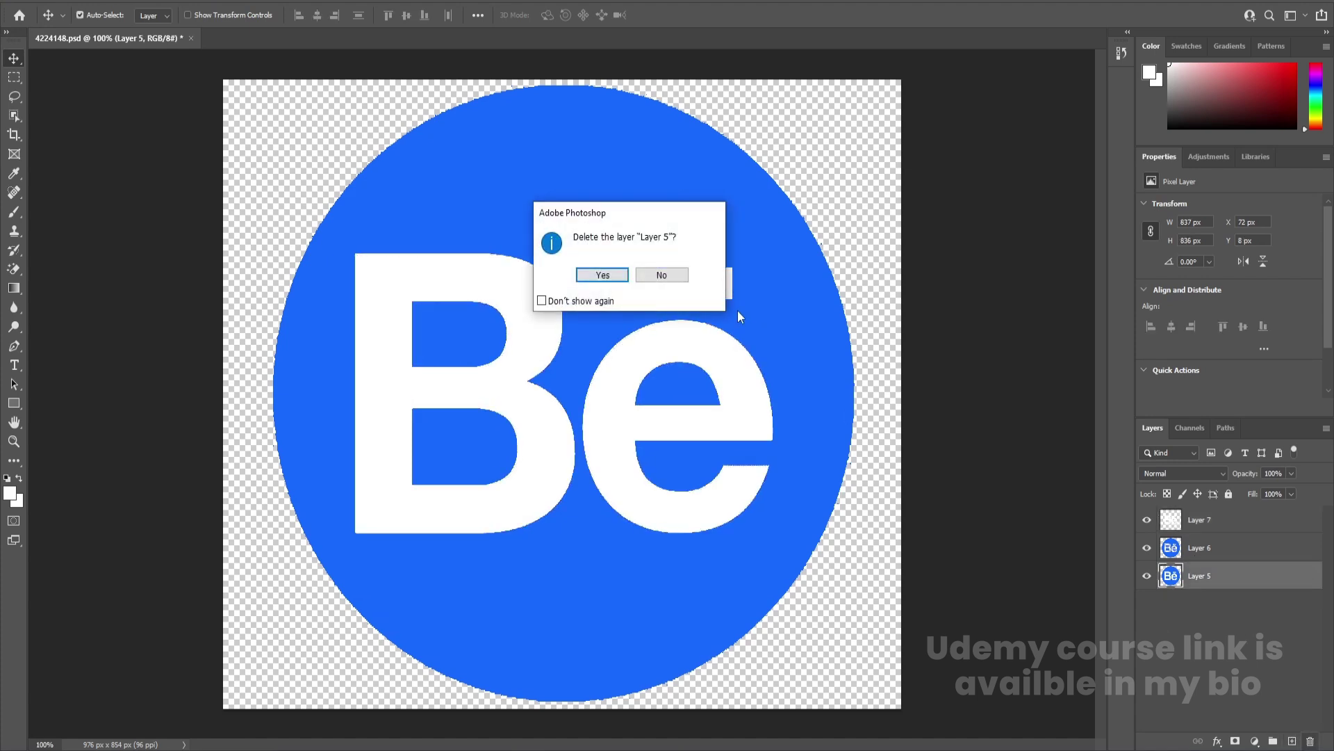
{"action": "left_click", "coordinate": [602, 274]}
Step: Check the circle and lettering layers by toggling their visibility, leaving the blue circle layer hidden
{"action": "left_click", "coordinate": [1147, 549]}
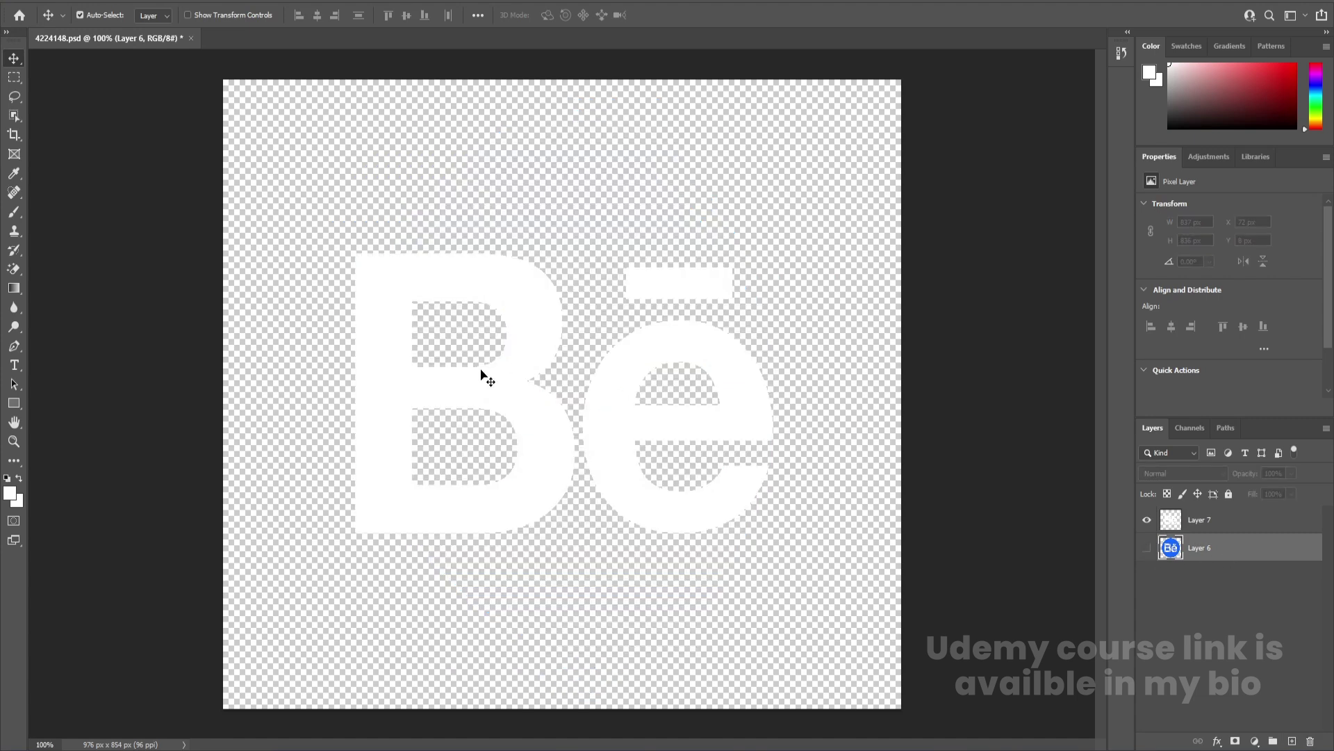
{"action": "left_click", "coordinate": [1148, 548]}
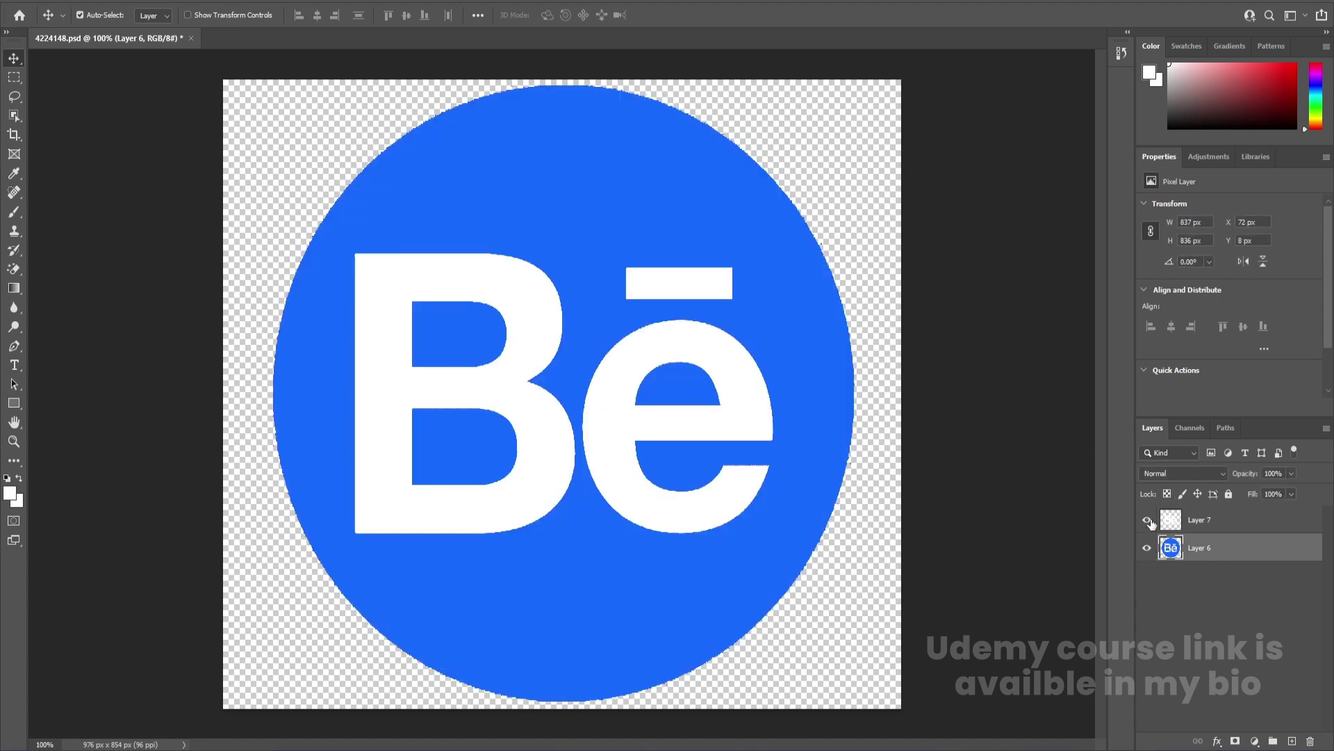
{"action": "left_click", "coordinate": [1149, 520]}
{"action": "left_click", "coordinate": [1147, 520]}
{"action": "left_click", "coordinate": [1148, 548]}
Step: Cut the letter B from Layer 7 with a rectangular selection and paste it in place on a new layer
{"action": "left_click", "coordinate": [1207, 526]}
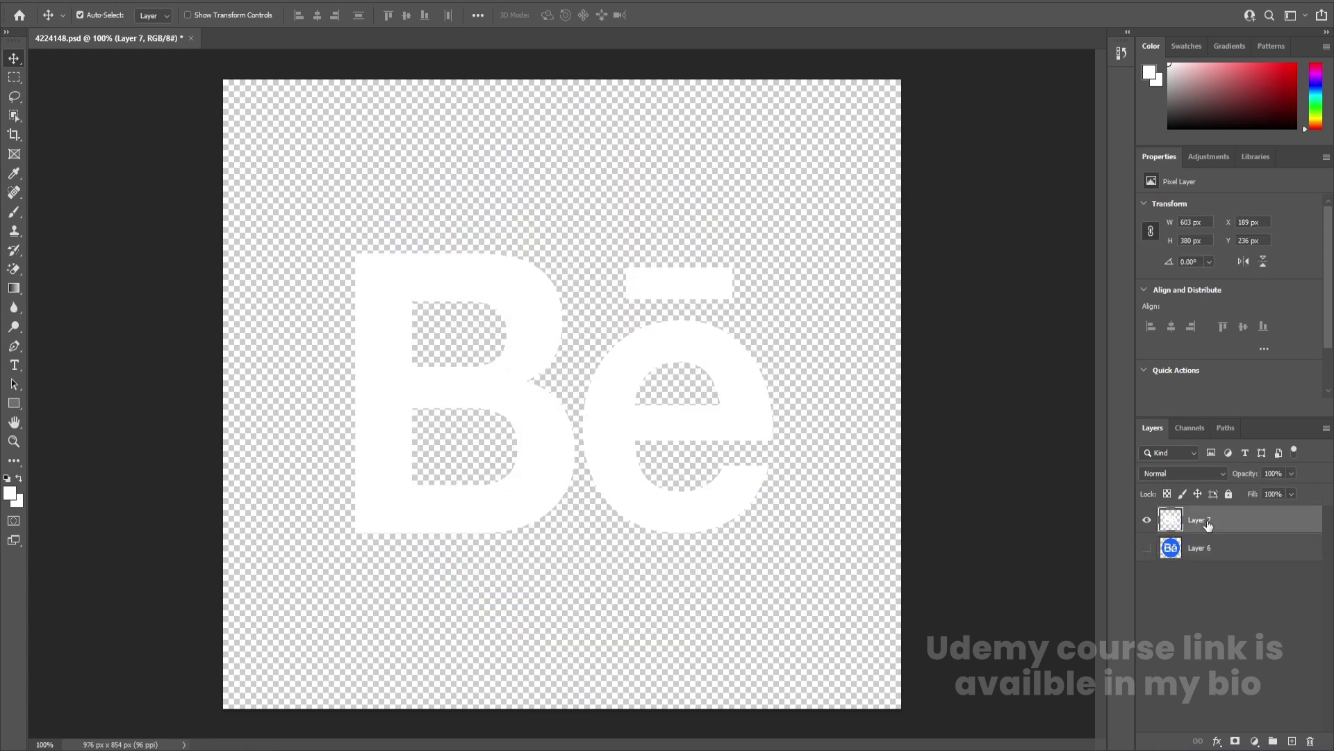
{"action": "left_click", "coordinate": [19, 82]}
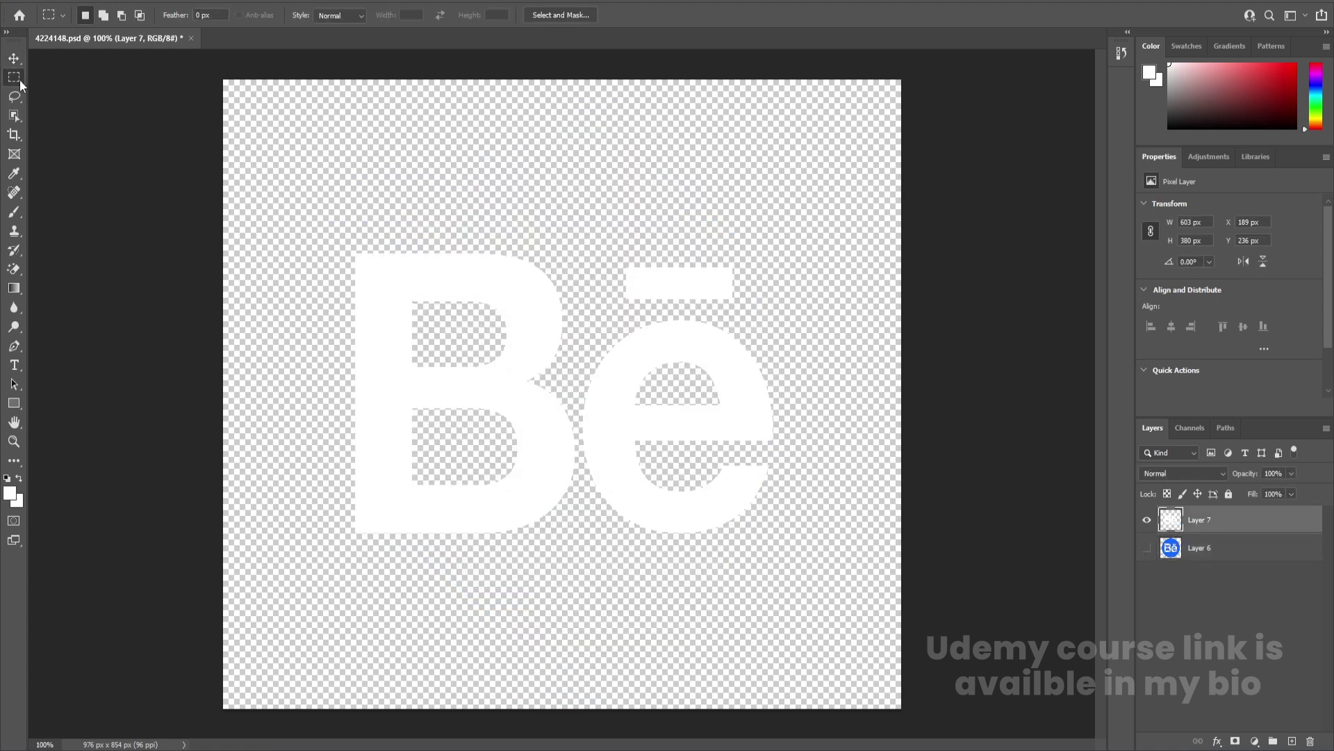
{"action": "left_click_drag", "start_coordinate": [327, 203], "coordinate": [579, 549]}
{"action": "key", "text": "ctrl+x"}
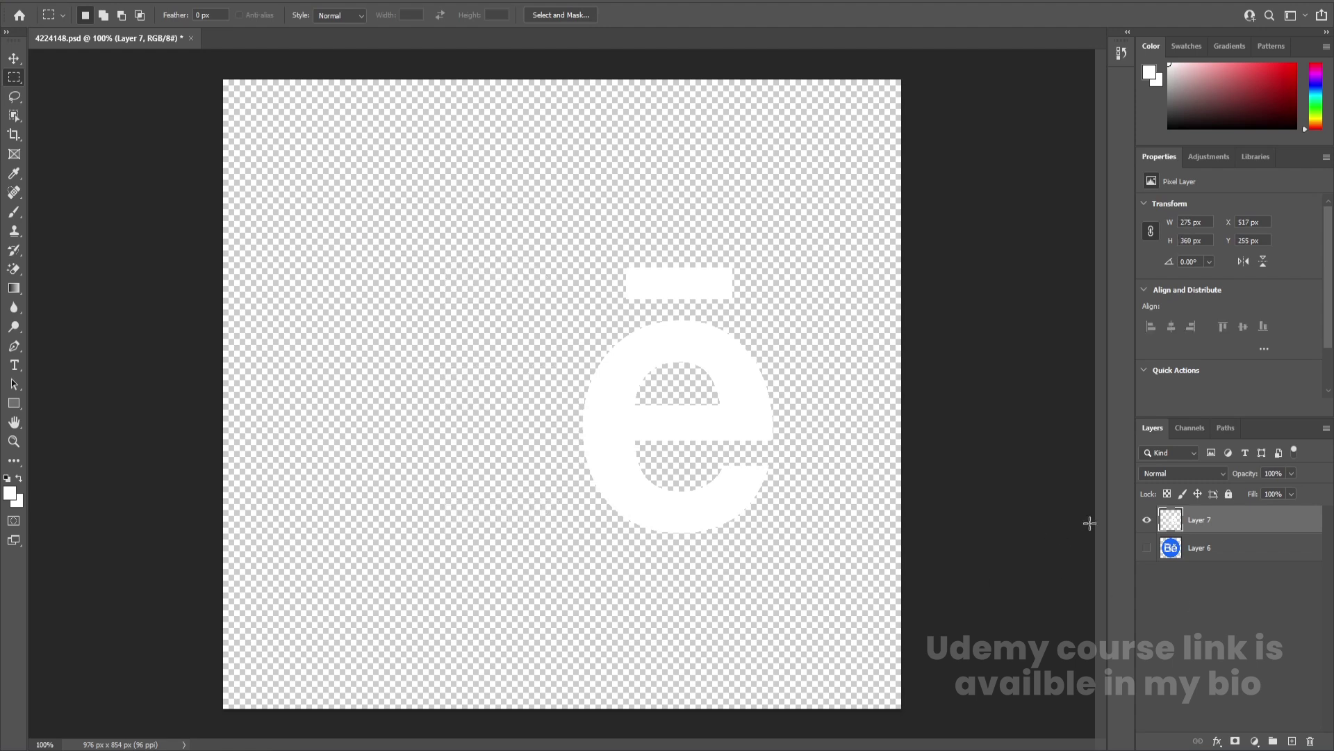
{"action": "left_click", "coordinate": [1292, 741]}
{"action": "key", "text": "ctrl+shift+v"}
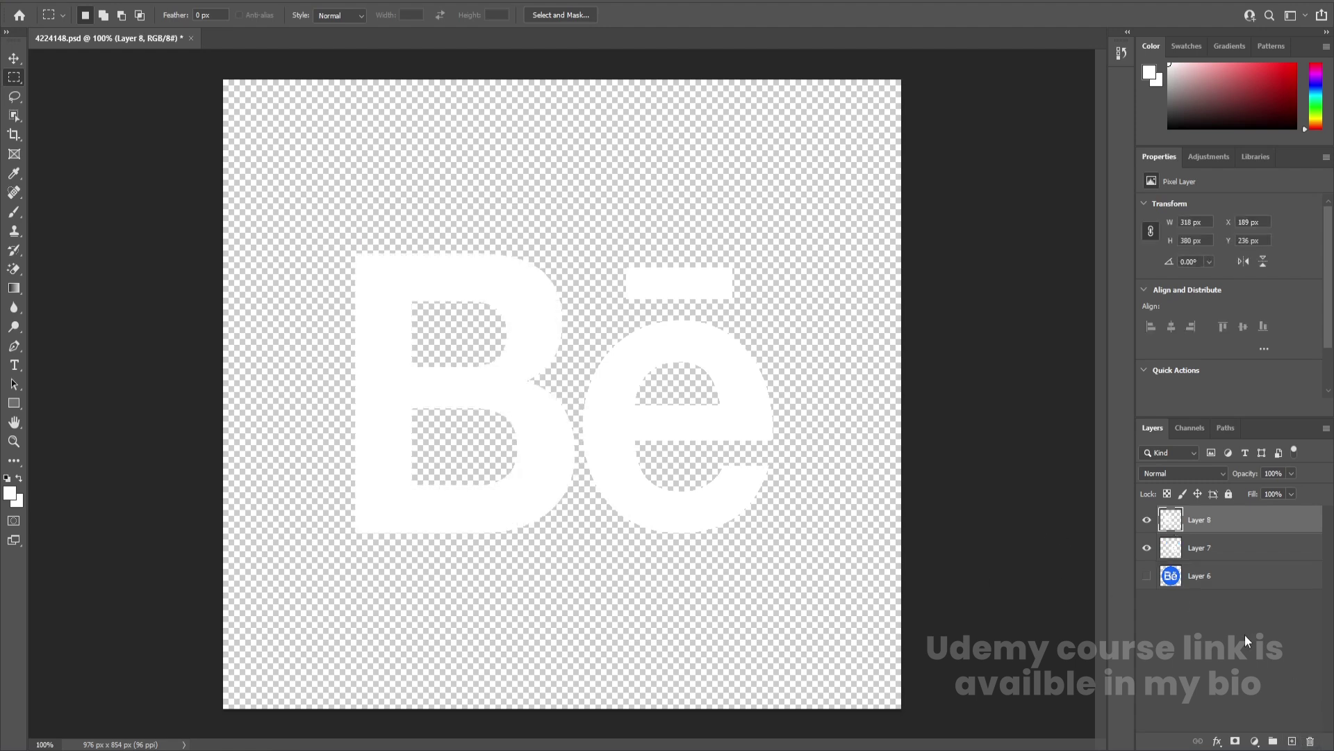
Step: Cut the letter e without its bar from Layer 7 and paste it in place on its own new layer
{"action": "left_click", "coordinate": [1225, 554]}
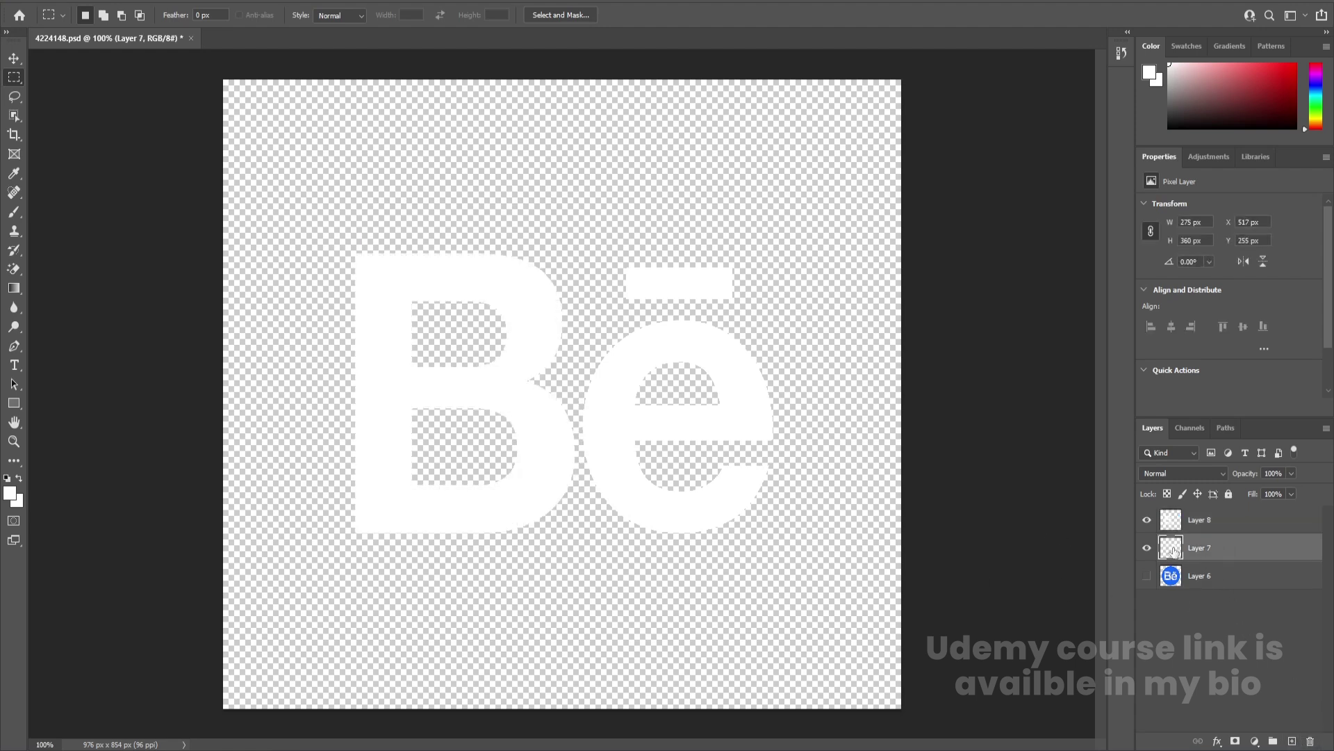
{"action": "left_click_drag", "start_coordinate": [578, 314], "coordinate": [813, 581]}
{"action": "key", "text": "ctrl+x"}
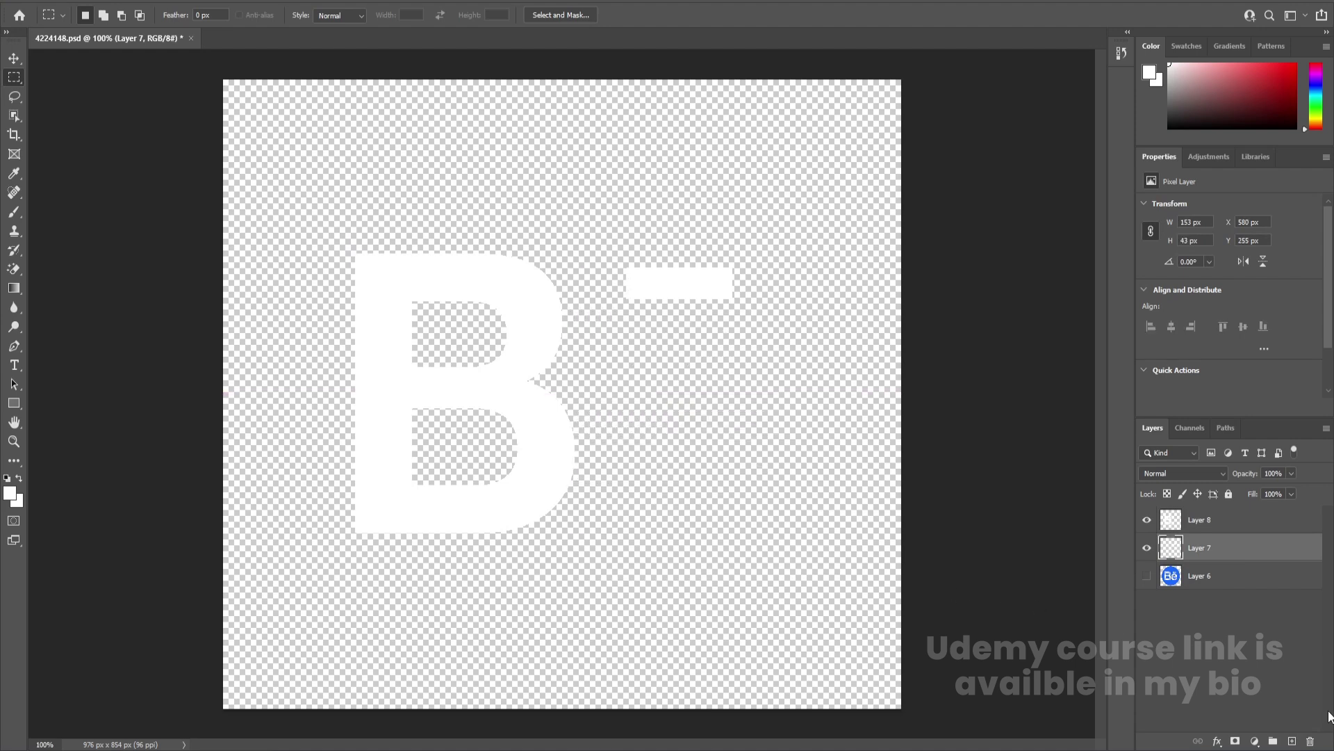
{"action": "left_click", "coordinate": [1292, 741]}
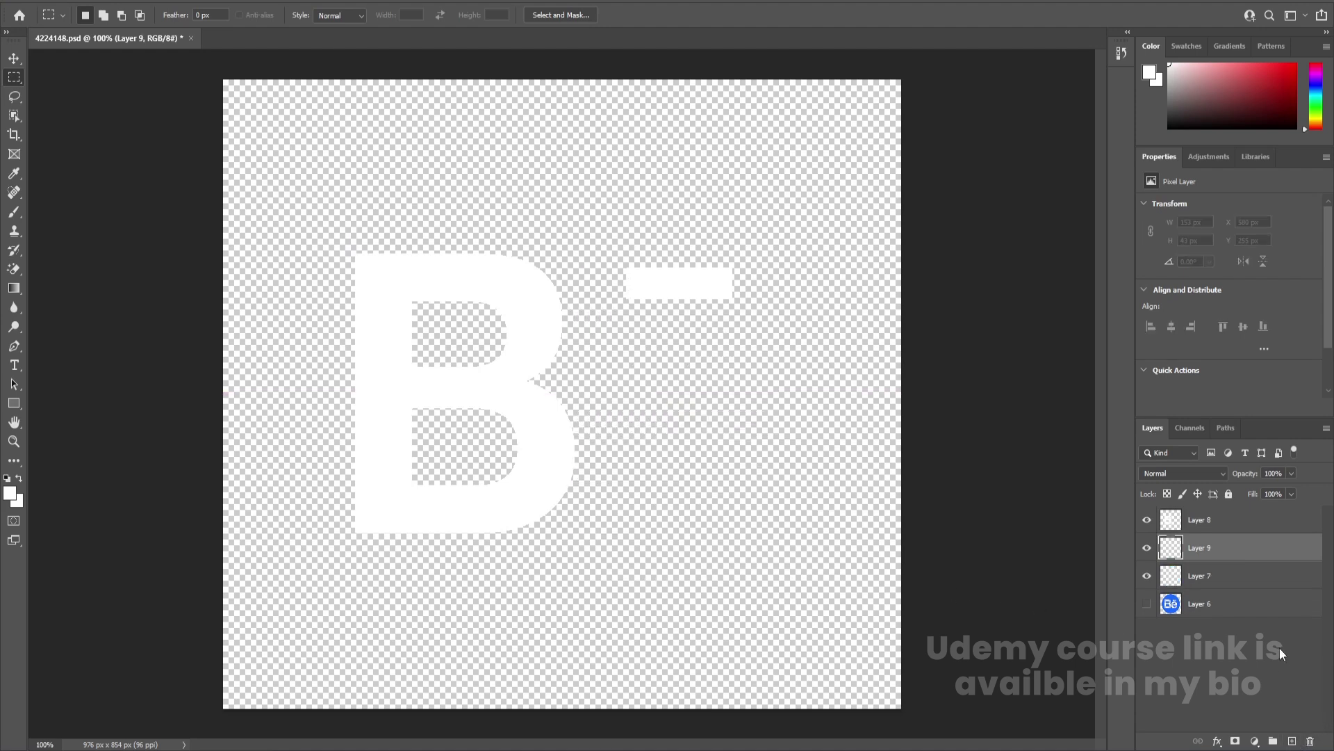
{"action": "key", "text": "ctrl+v"}
Step: Toggle the visibility of Layer 7 and Layer 9 to check which logo part each contains
{"action": "left_click", "coordinate": [1146, 576]}
{"action": "left_click", "coordinate": [1145, 576]}
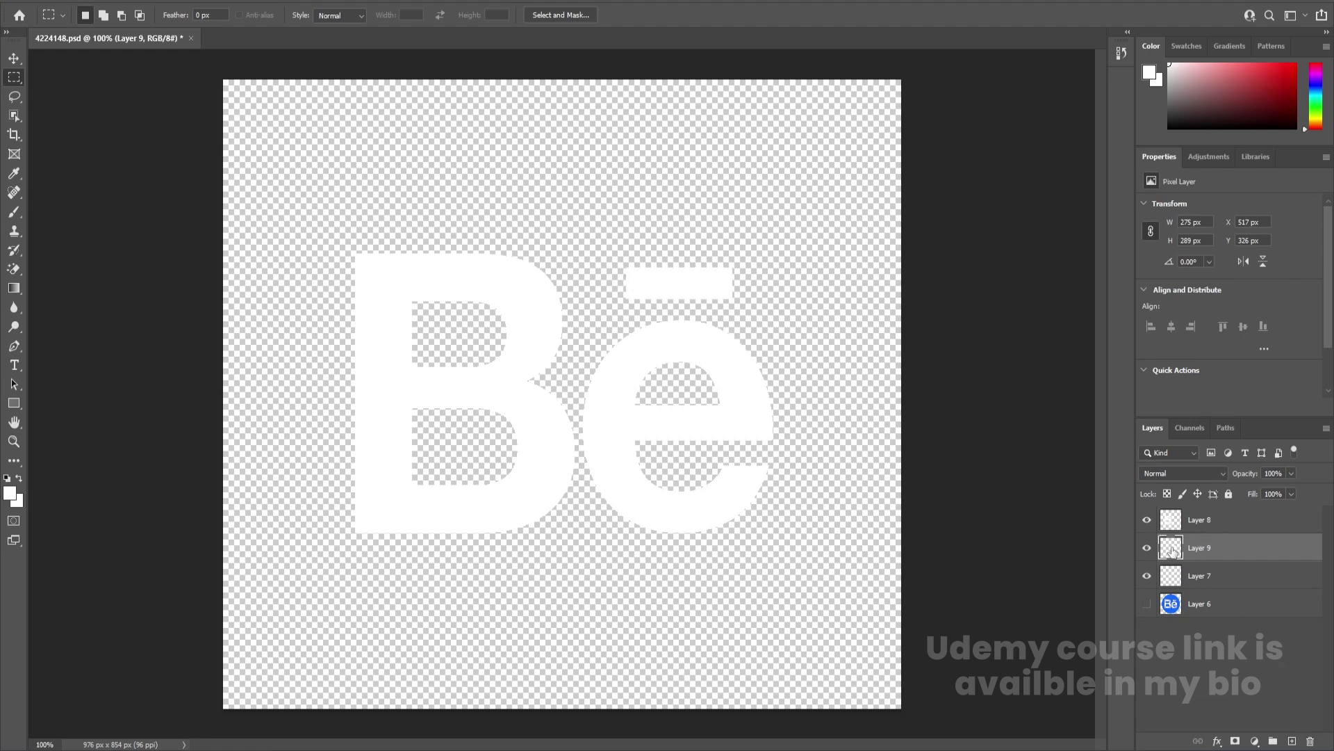
{"action": "left_click", "coordinate": [1147, 548]}
{"action": "left_click", "coordinate": [1148, 549]}
Step: Show only the blue circle on Layer 6, hide the three lettering layers, and make Layer 6 active
{"action": "key", "text": "v"}
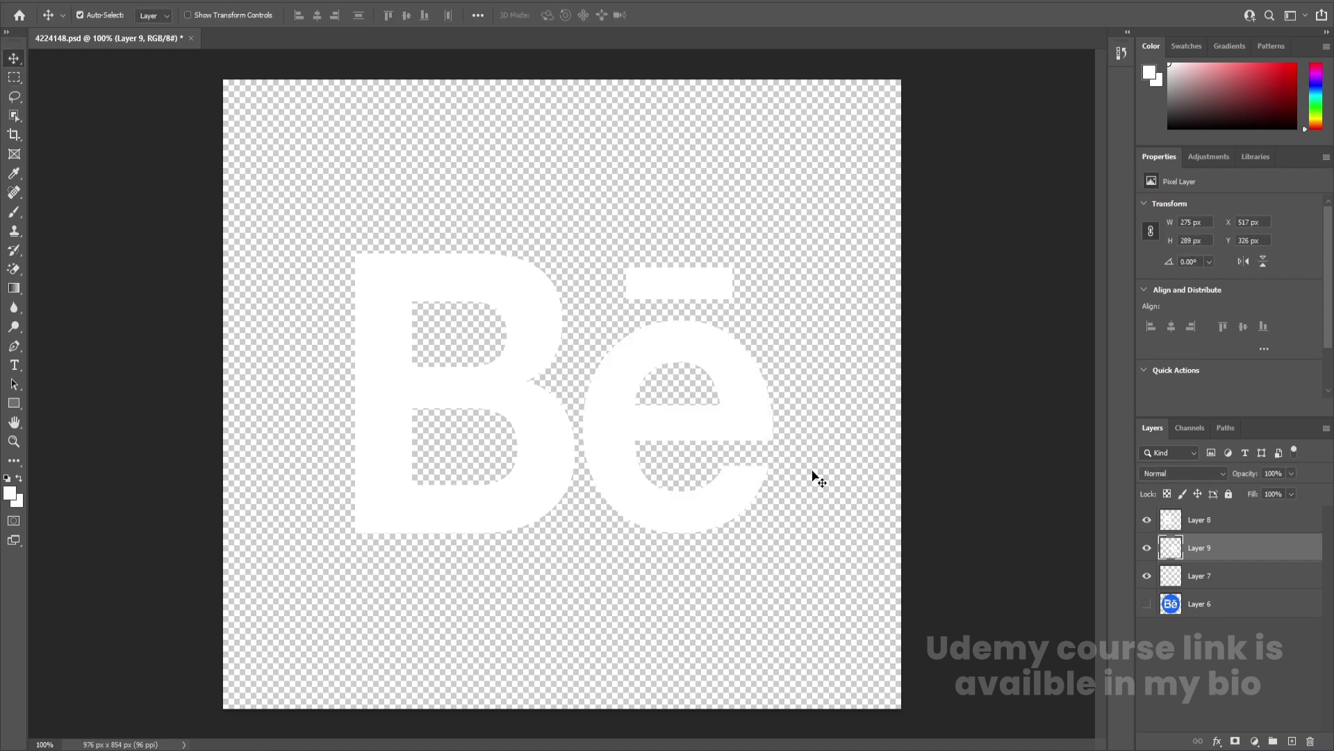
{"action": "left_click", "coordinate": [1148, 602]}
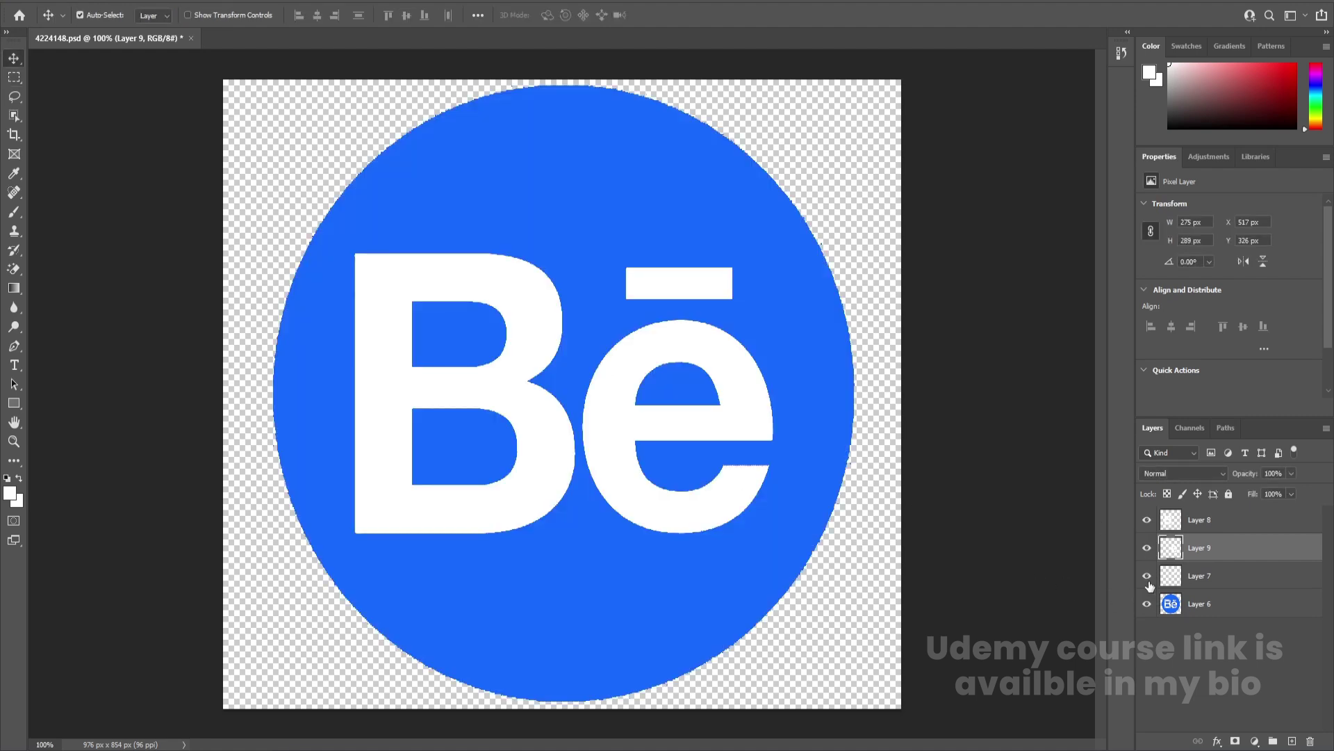
{"action": "left_click", "coordinate": [1148, 602], "text": "alt"}
{"action": "left_click", "coordinate": [1180, 610]}
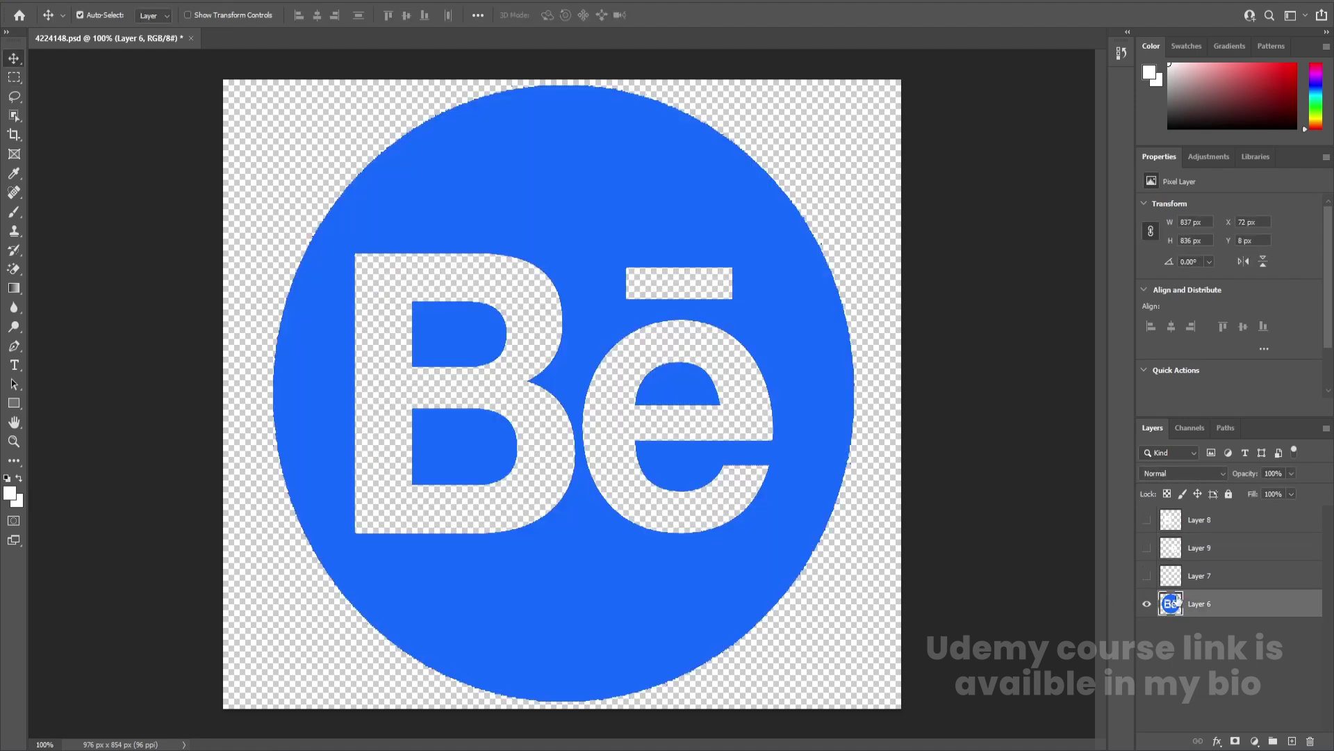
Step: Draw a freehand Lasso selection on Layer 6 around the whole Be cutout, staying inside the blue circle
{"action": "key", "text": "l"}
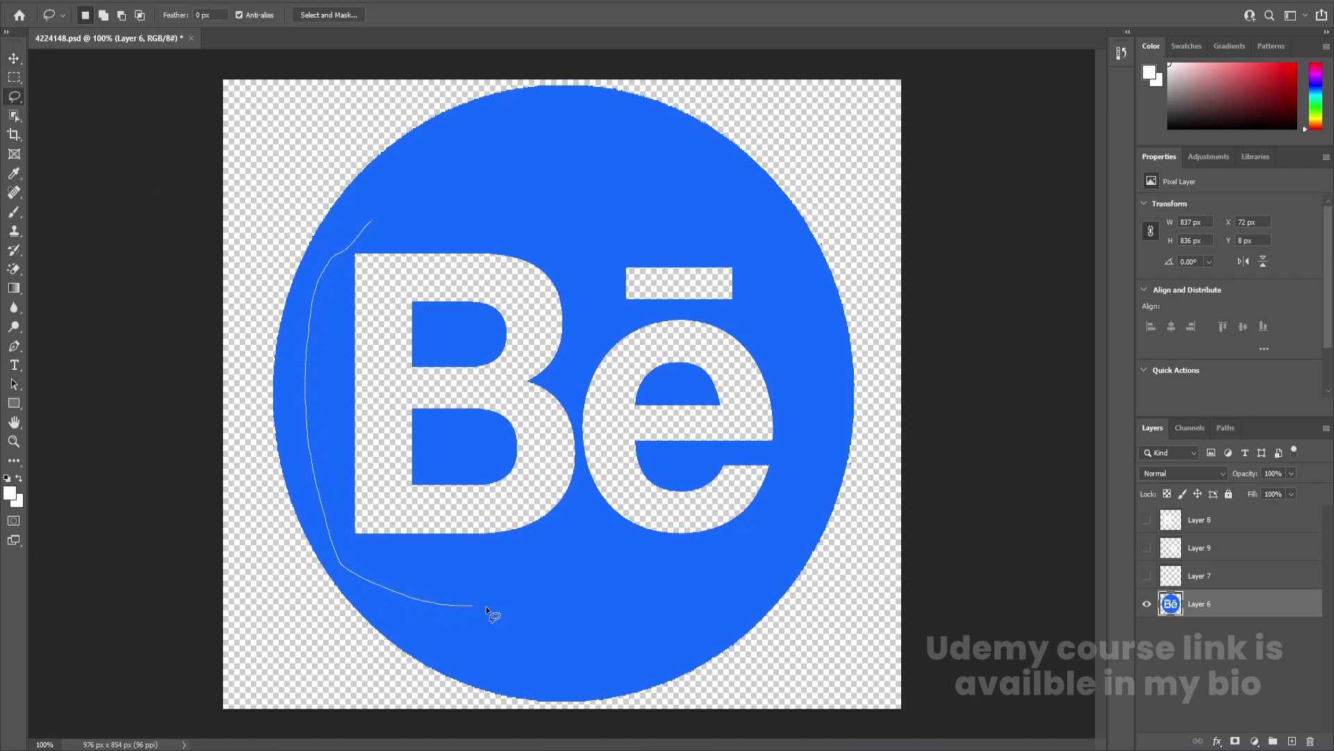
{"action": "left_click_drag", "start_coordinate": [766, 273], "coordinate": [518, 211]}
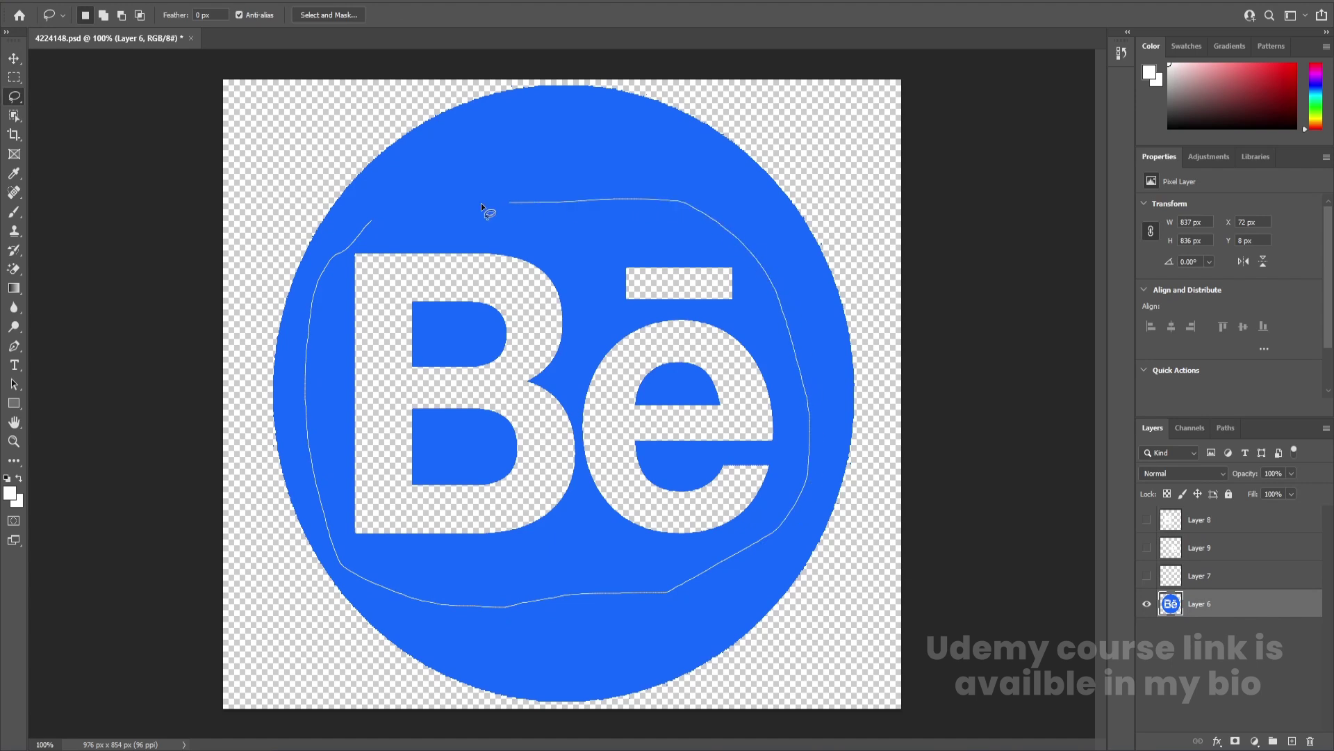
{"action": "left_click_drag", "start_coordinate": [382, 219], "coordinate": [371, 219]}
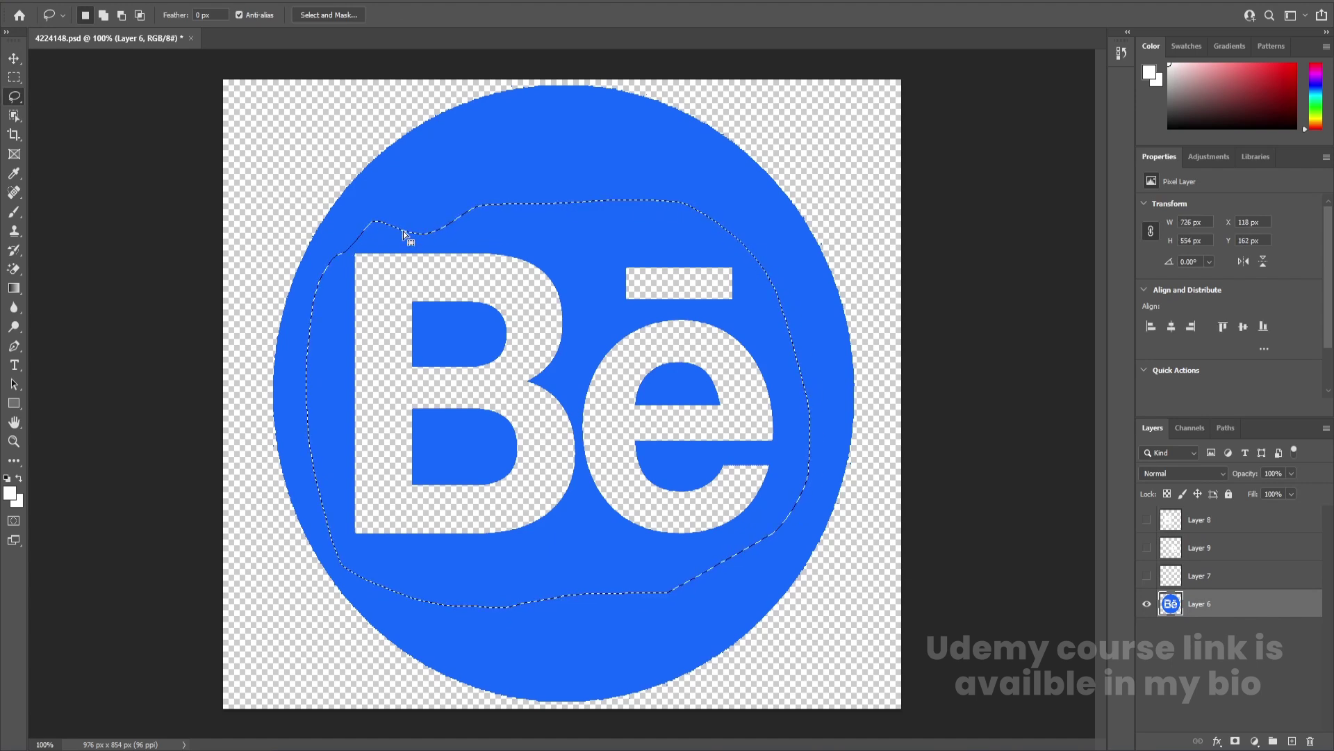
Step: Fill the lassoed area with blue sampled from the circle to close the letter cutouts, and clear the selection
{"action": "key", "text": "i"}
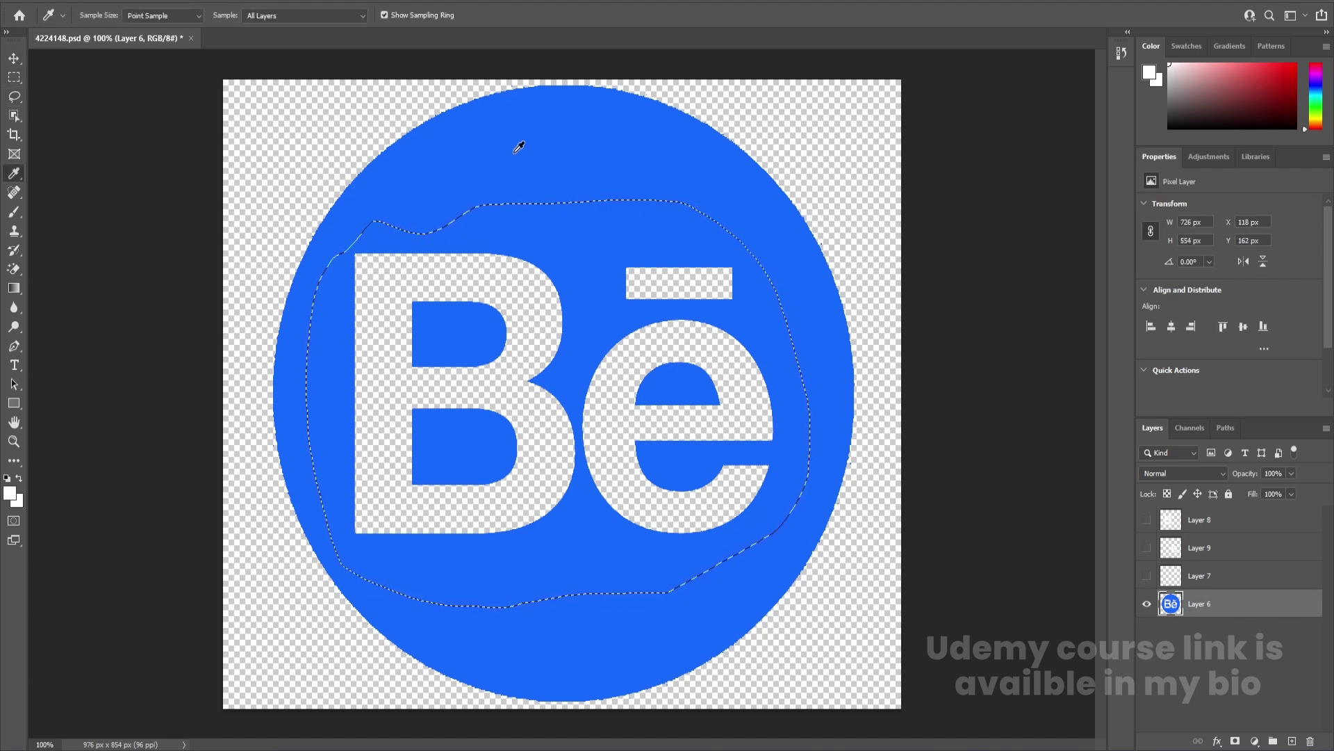
{"action": "left_click", "coordinate": [542, 189]}
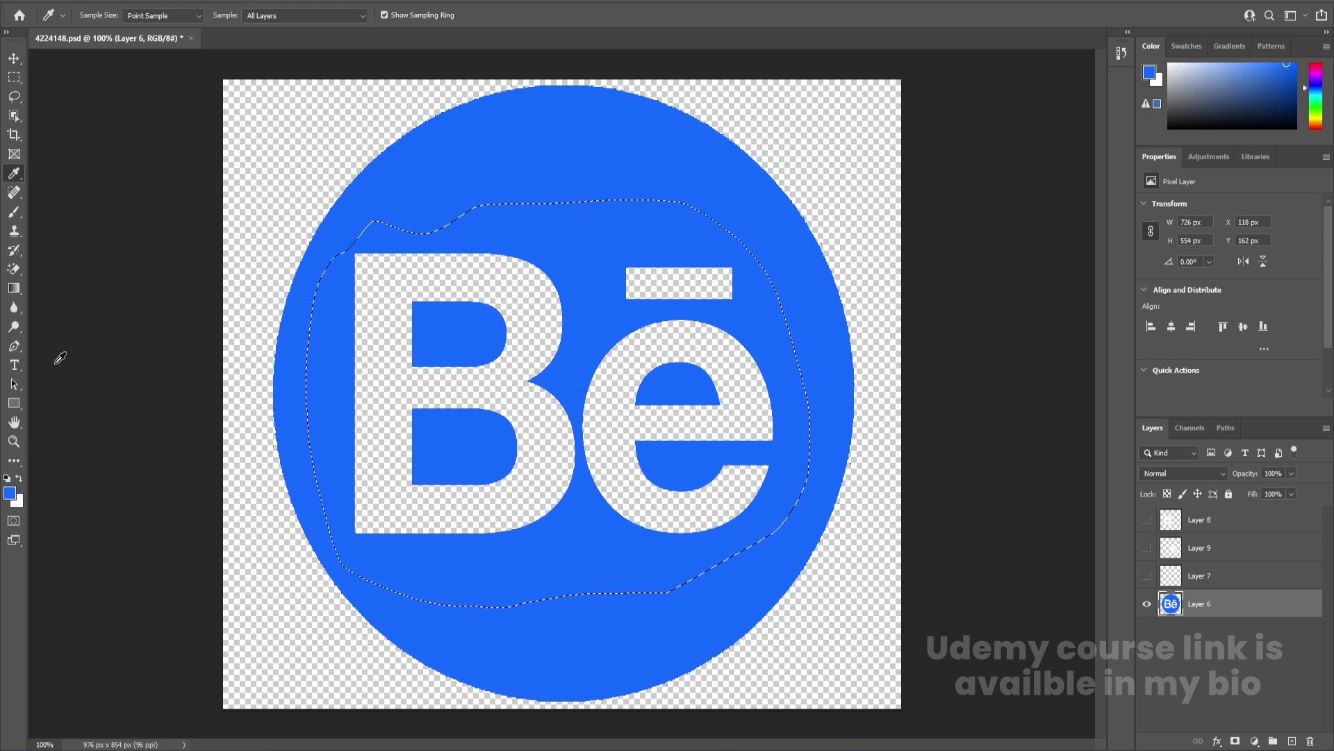
{"action": "key", "text": "alt+BackSpace"}
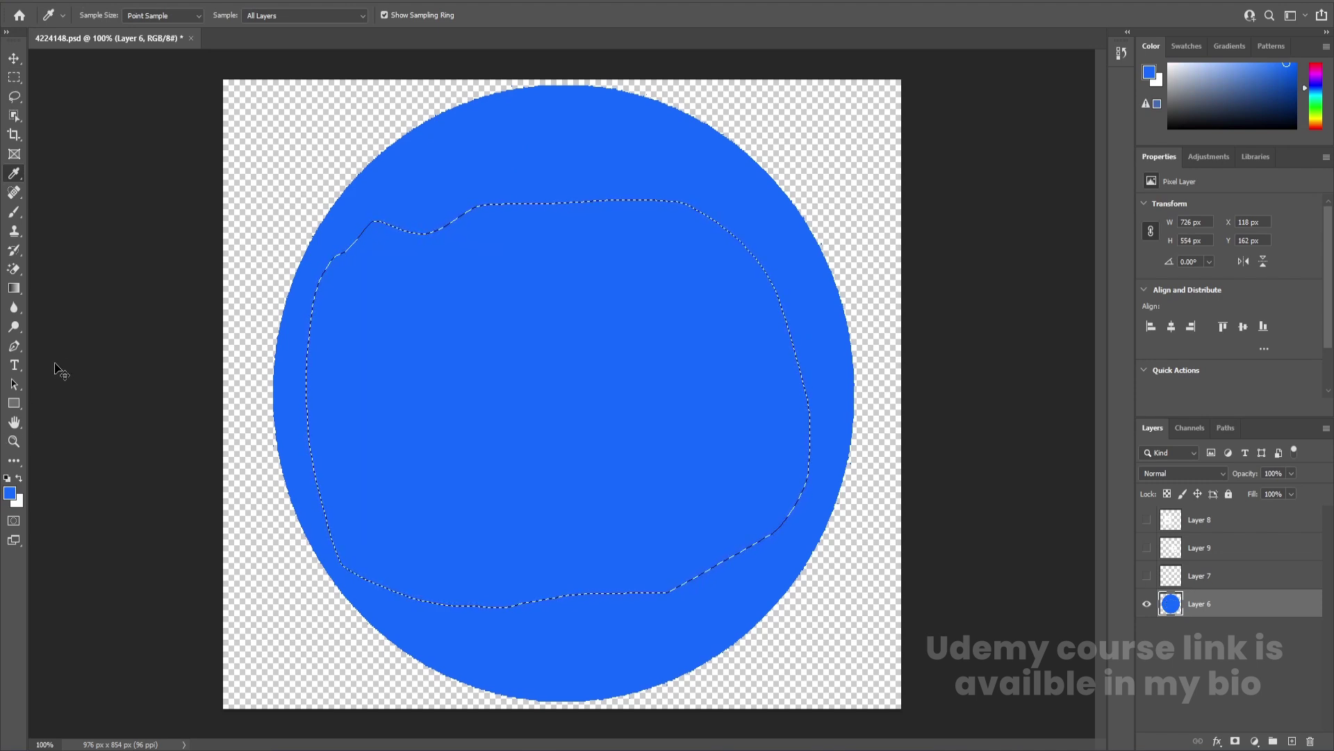
{"action": "key", "text": "ctrl+d"}
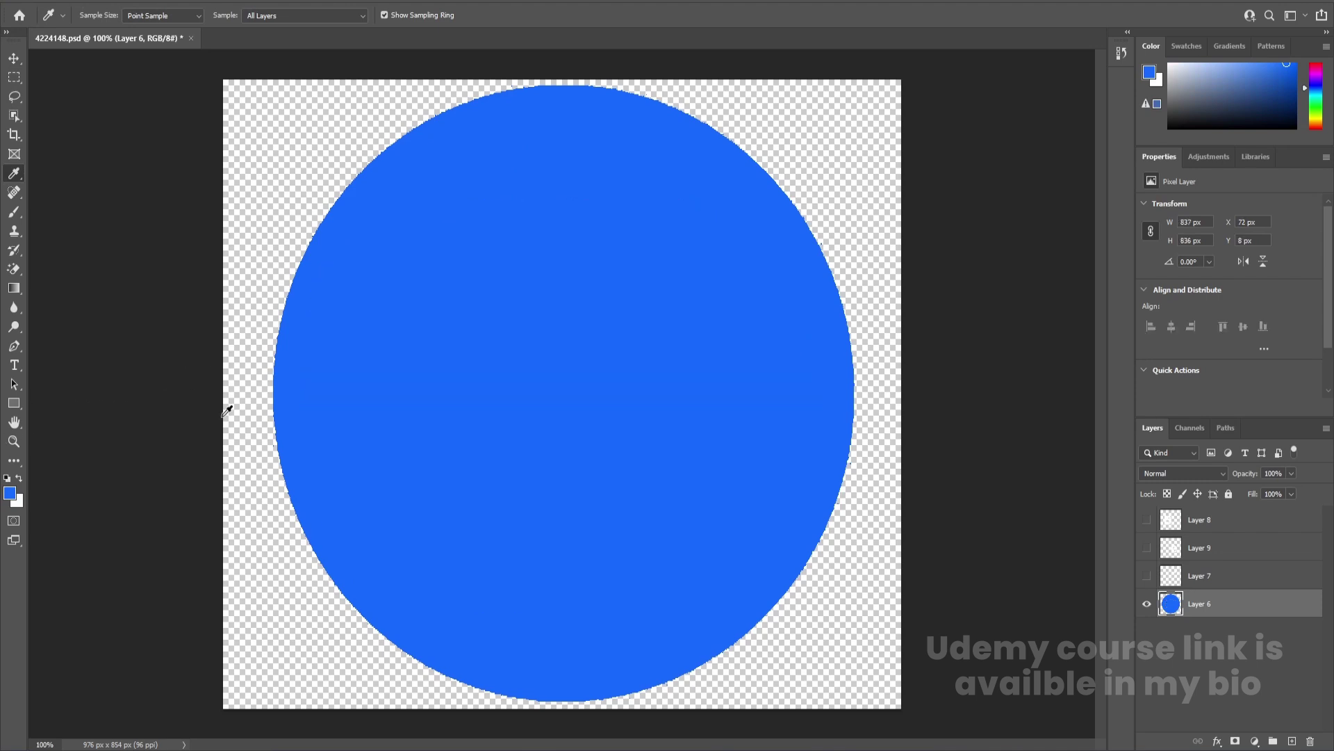
Step: Make Layers 7, 9 and 8 visible again over the blue circle and save the PSD file
{"action": "key", "text": "v"}
{"action": "left_click", "coordinate": [1147, 575]}
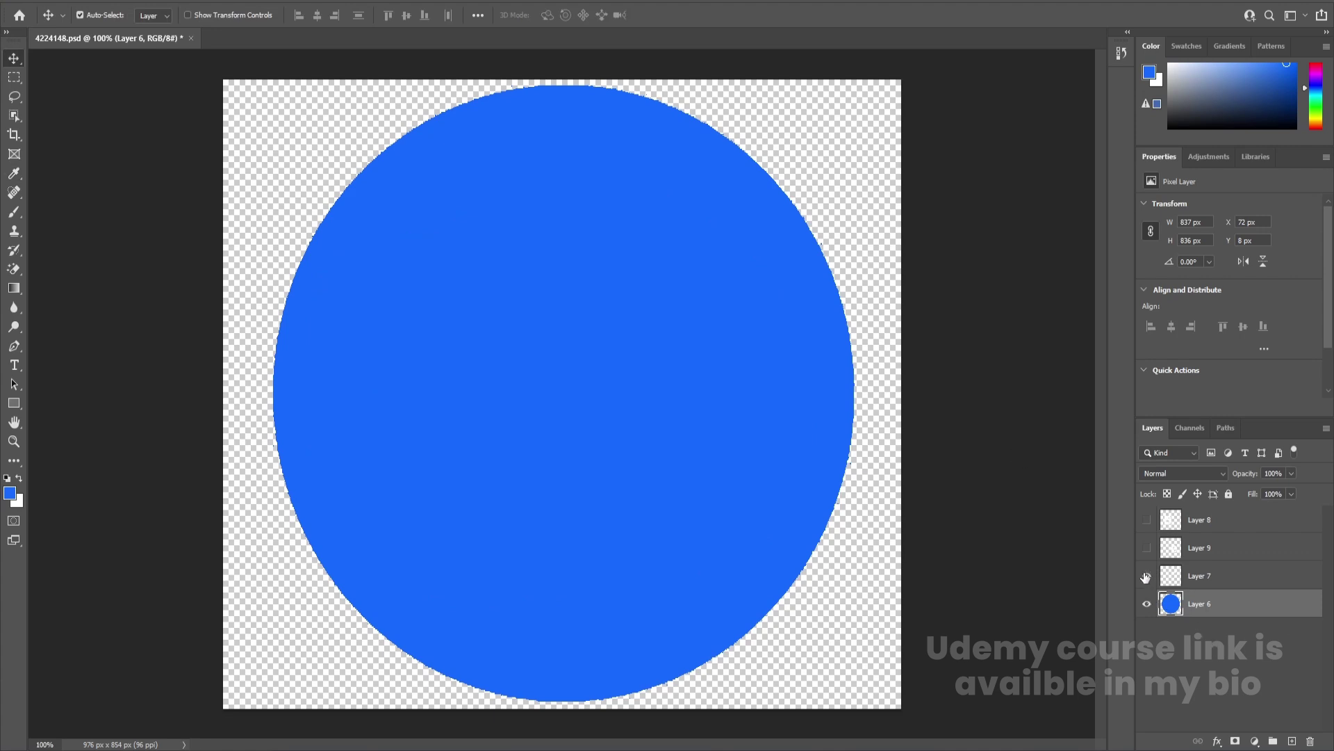
{"action": "left_click", "coordinate": [1147, 548]}
{"action": "left_click", "coordinate": [1147, 520]}
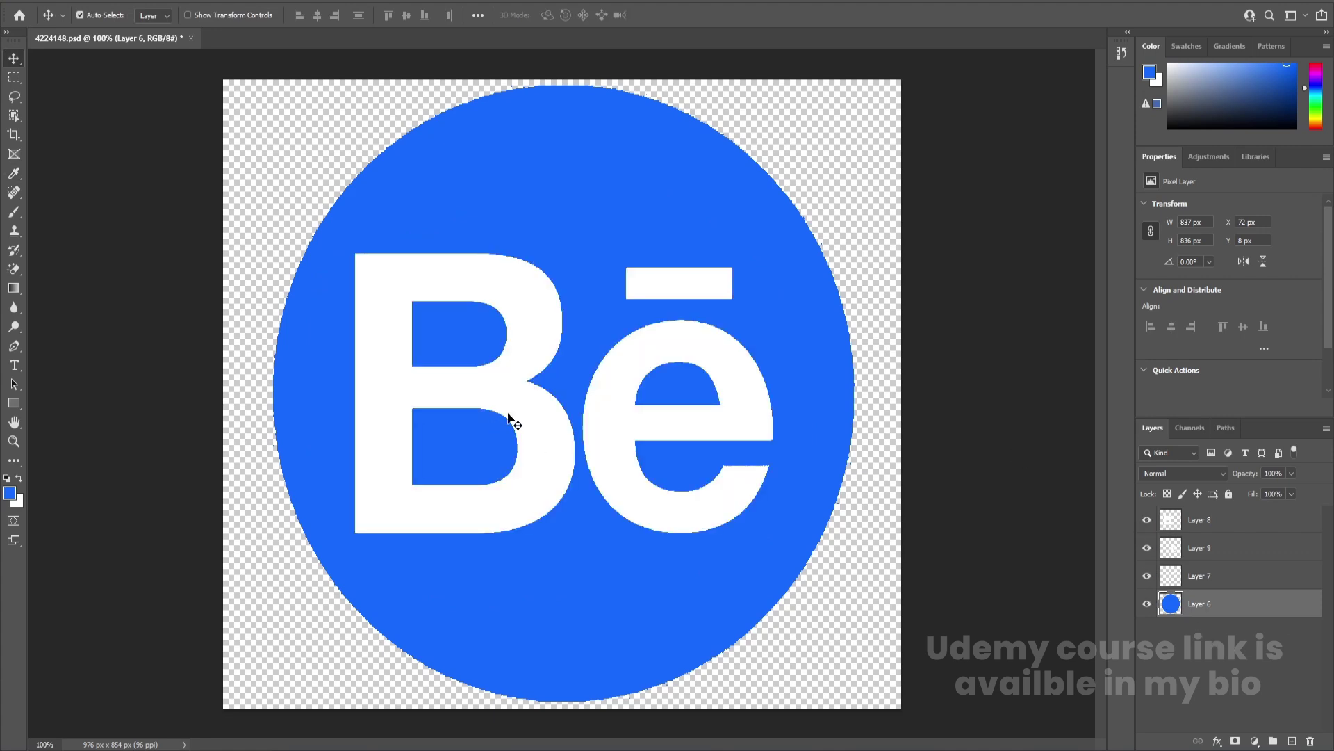
{"action": "key", "text": "ctrl+s"}
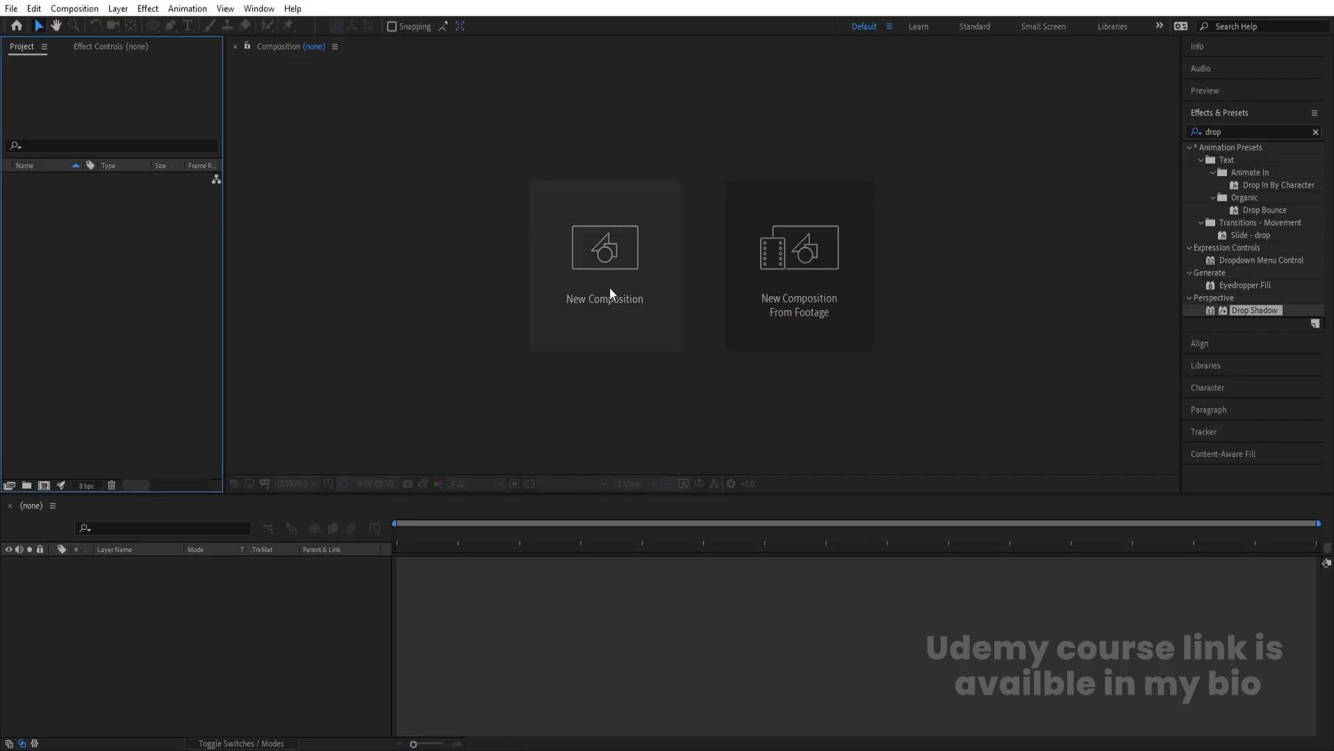
Step: Switch to After Effects, create a 10-second composition named Main Animation with a white background, and display its Title/Action Safe guides
{"action": "left_click", "coordinate": [610, 292]}
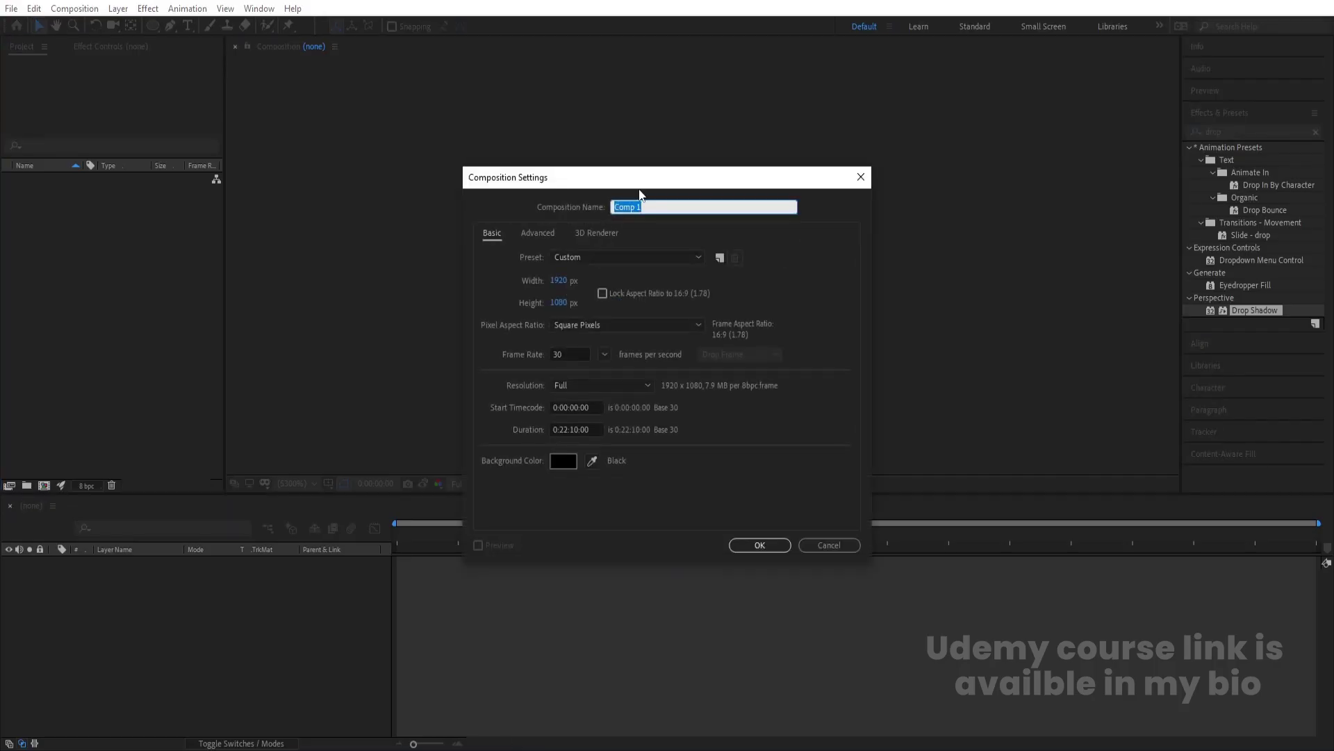
{"action": "type", "text": "Main Animation"}
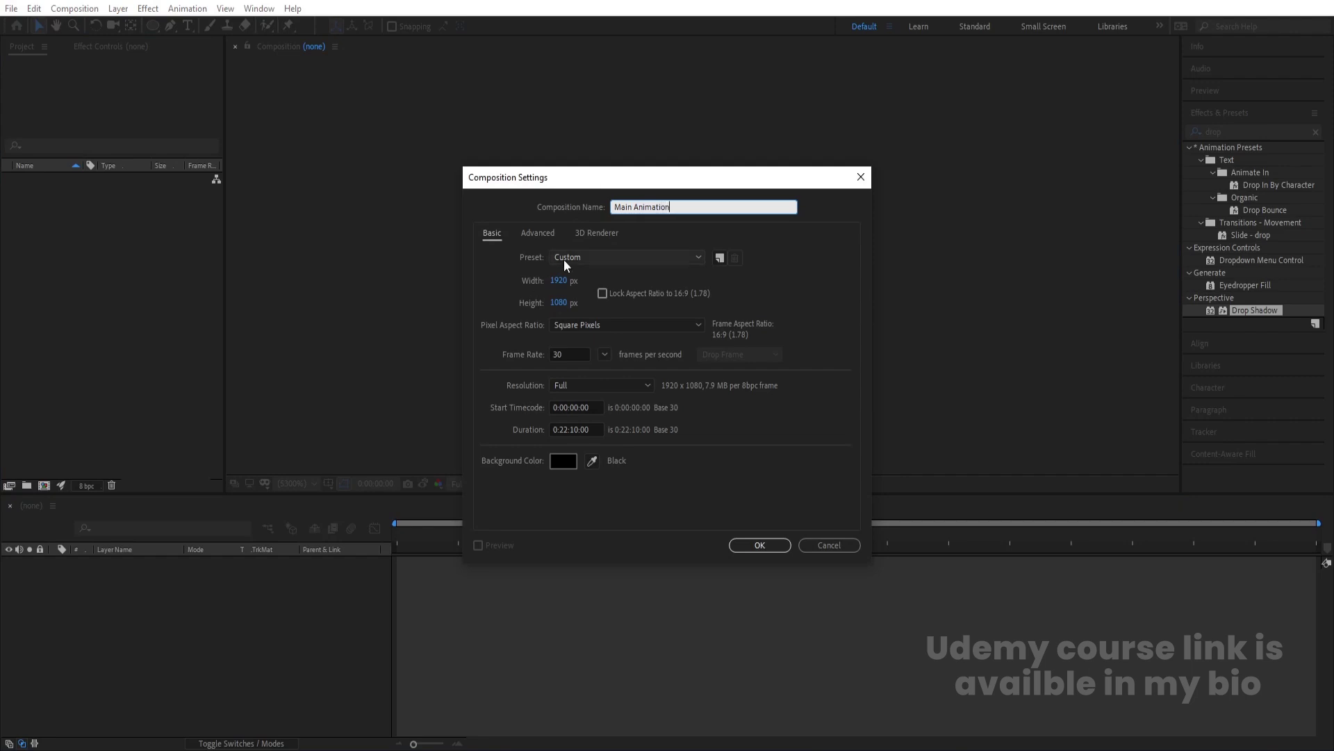
{"action": "left_click", "coordinate": [567, 429]}
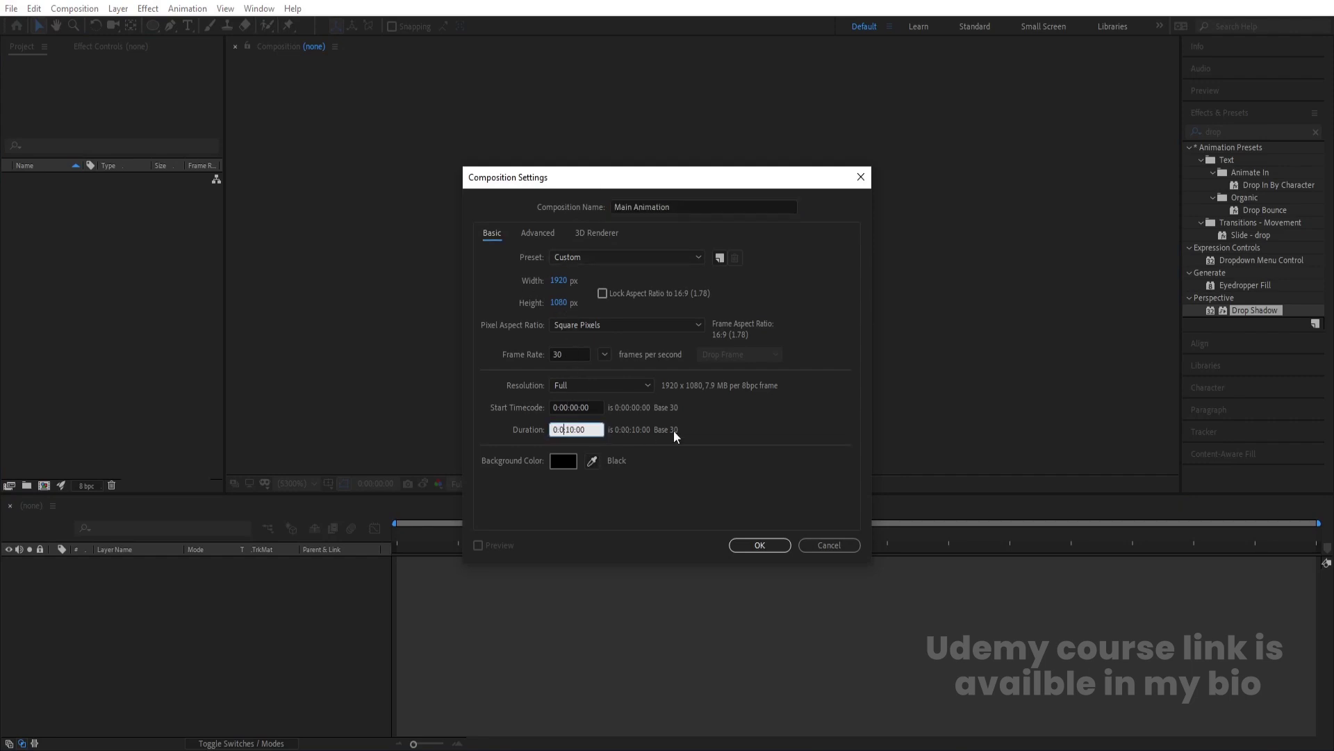
{"action": "type", "text": "0"}
{"action": "left_click", "coordinate": [673, 449]}
{"action": "left_click", "coordinate": [560, 457]}
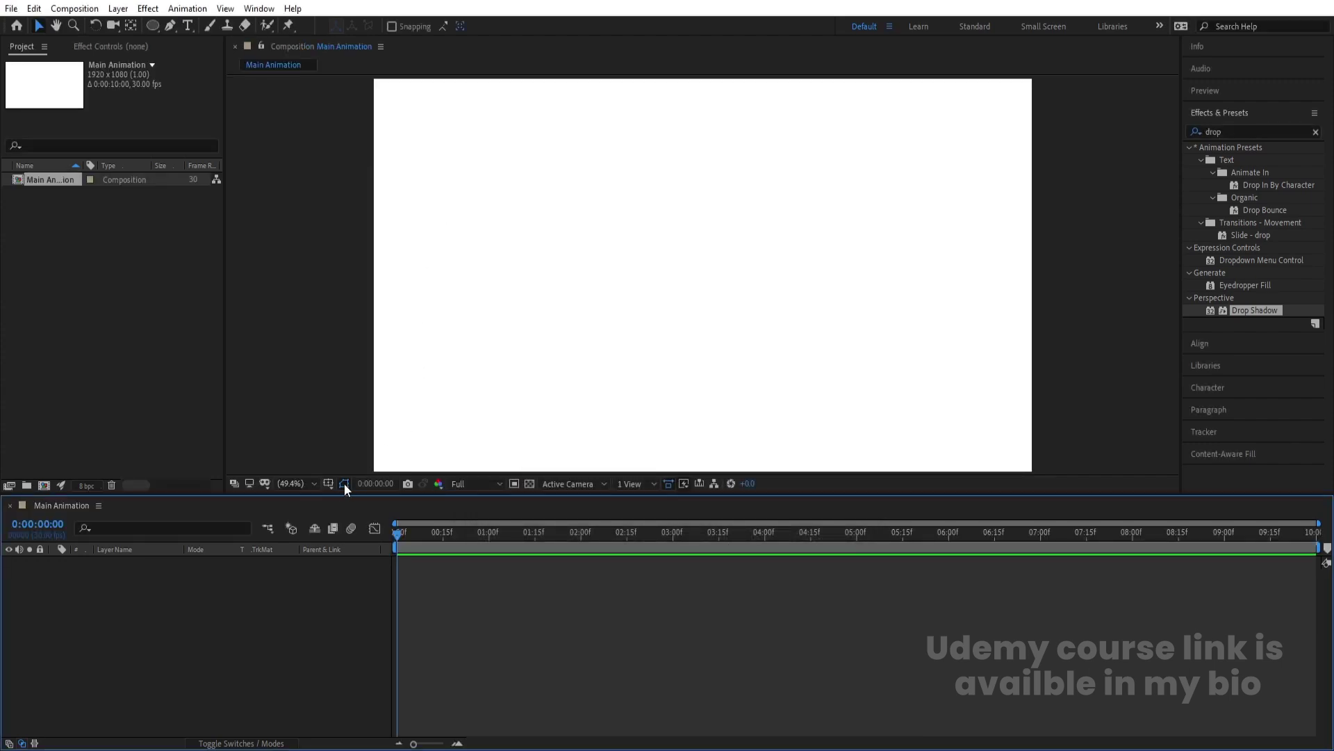
{"action": "left_click", "coordinate": [328, 484]}
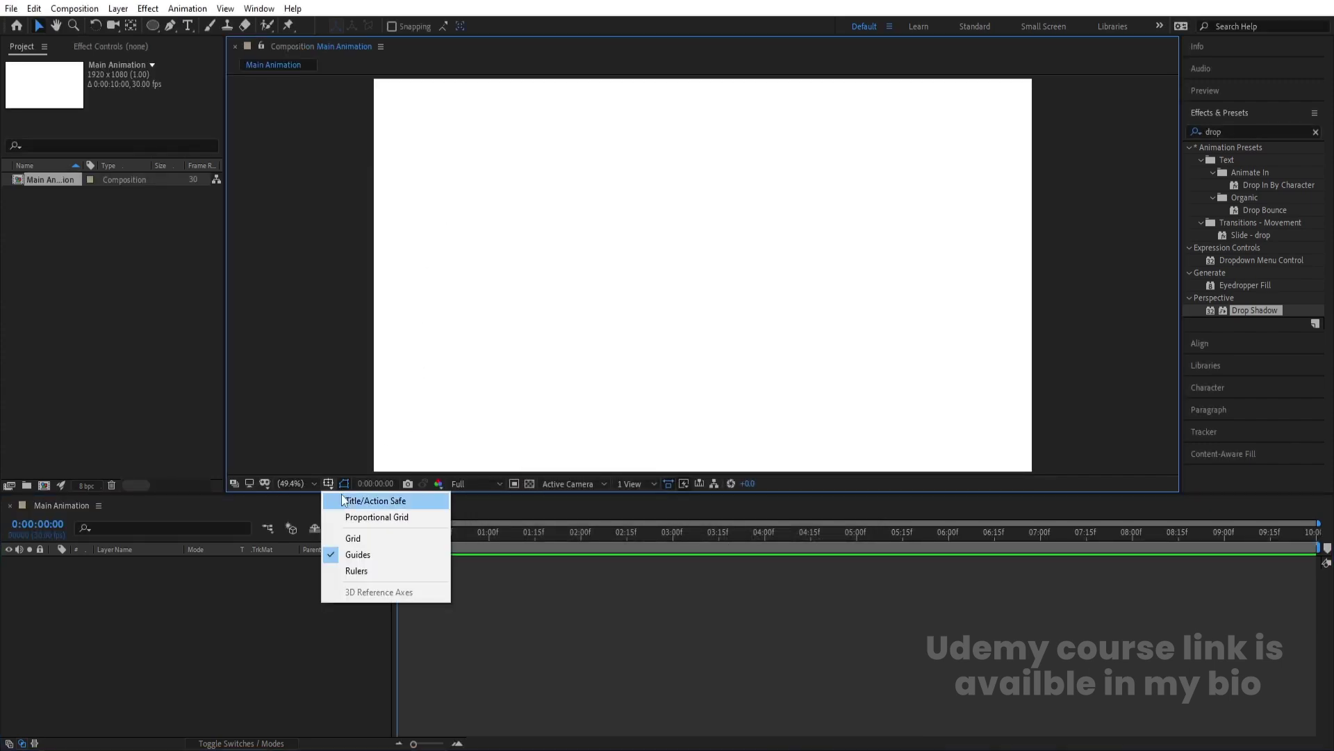
{"action": "left_click", "coordinate": [352, 500]}
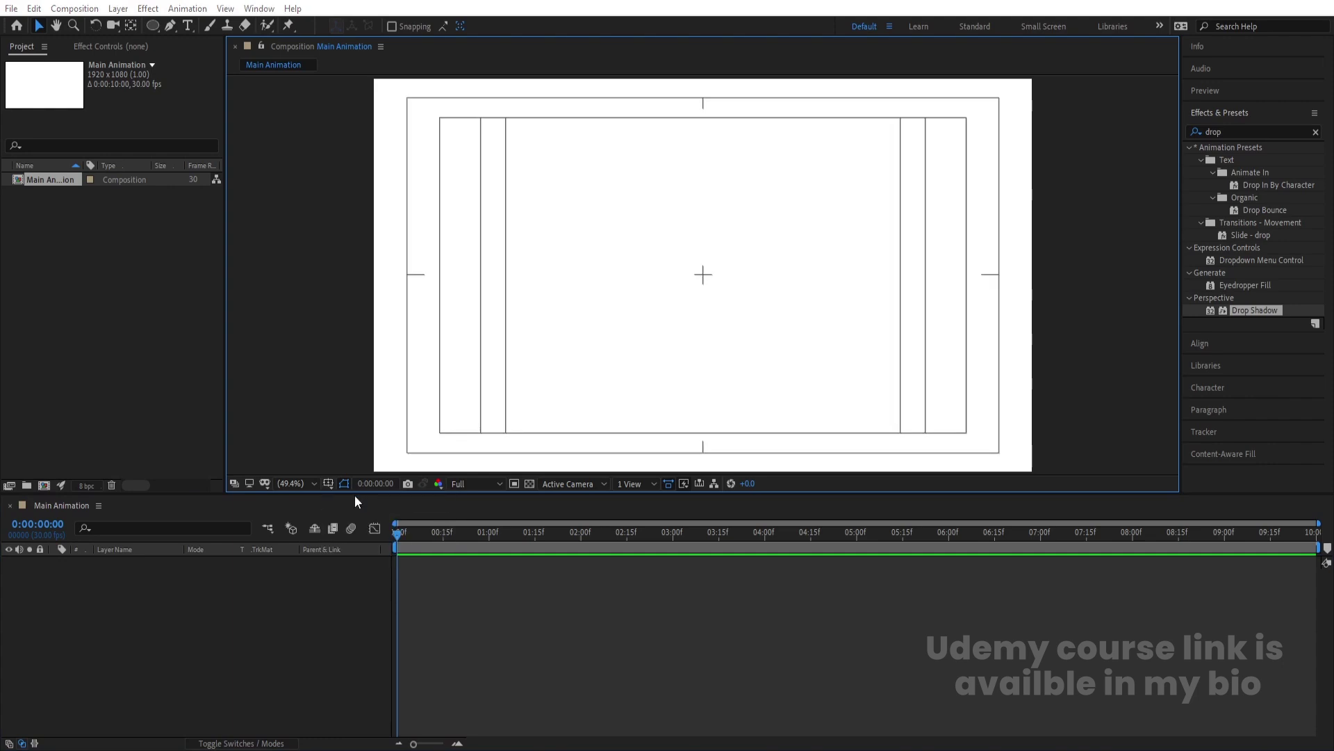
Step: Import 4224148.psd into the project as Composition - Retain Layer Sizes
{"action": "key", "text": "ctrl+i"}
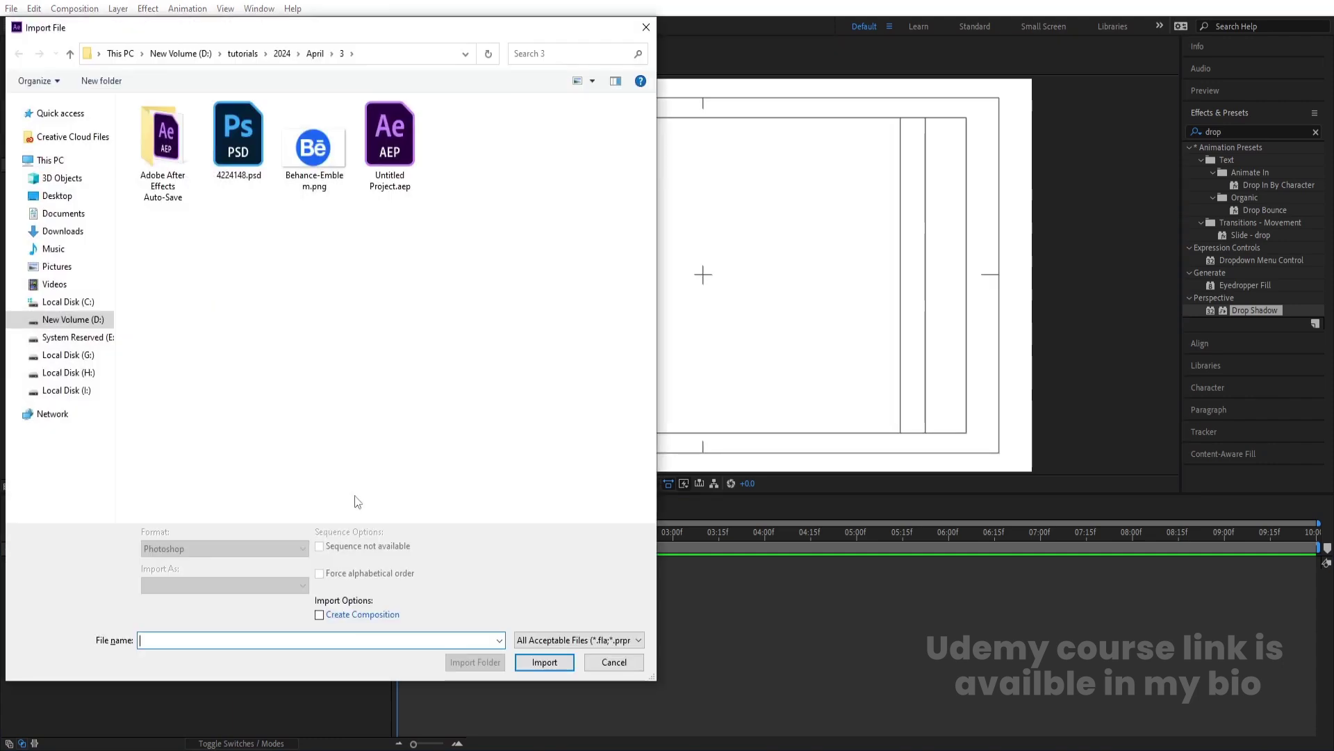
{"action": "left_click", "coordinate": [248, 174]}
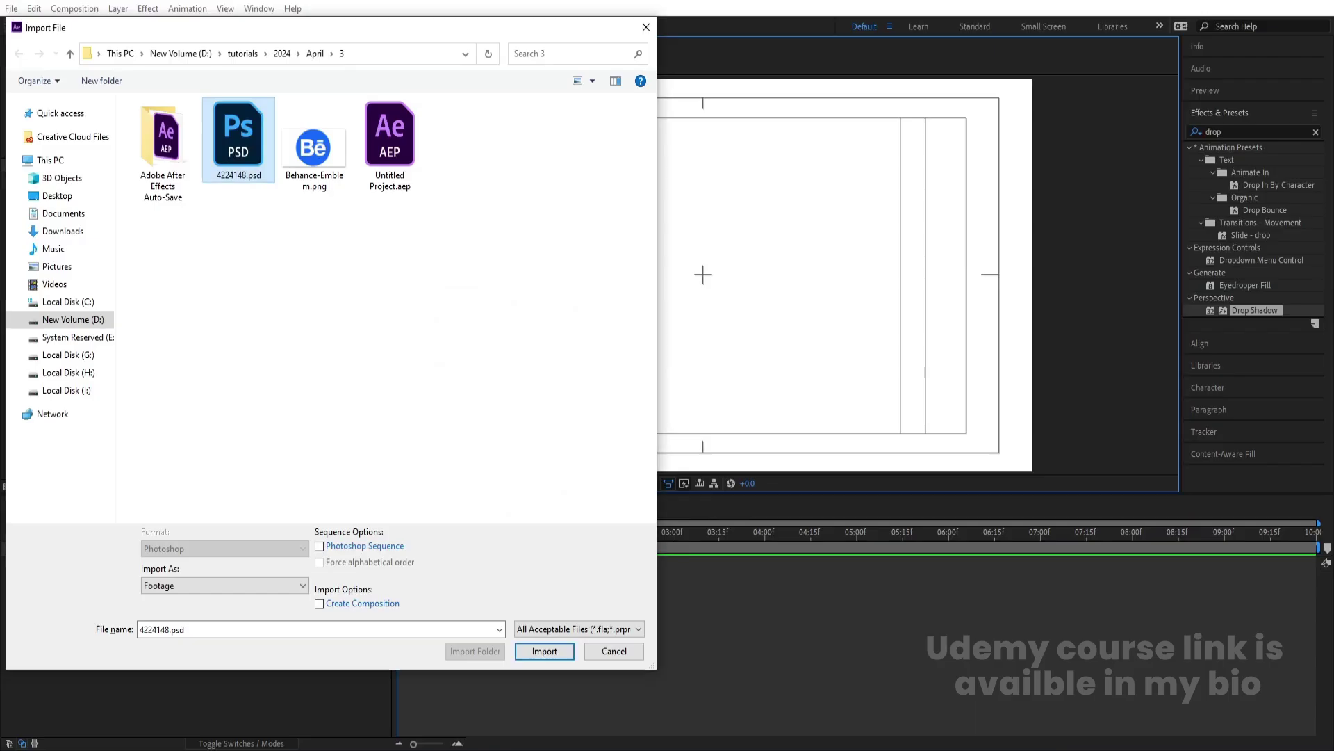
{"action": "left_click", "coordinate": [181, 587]}
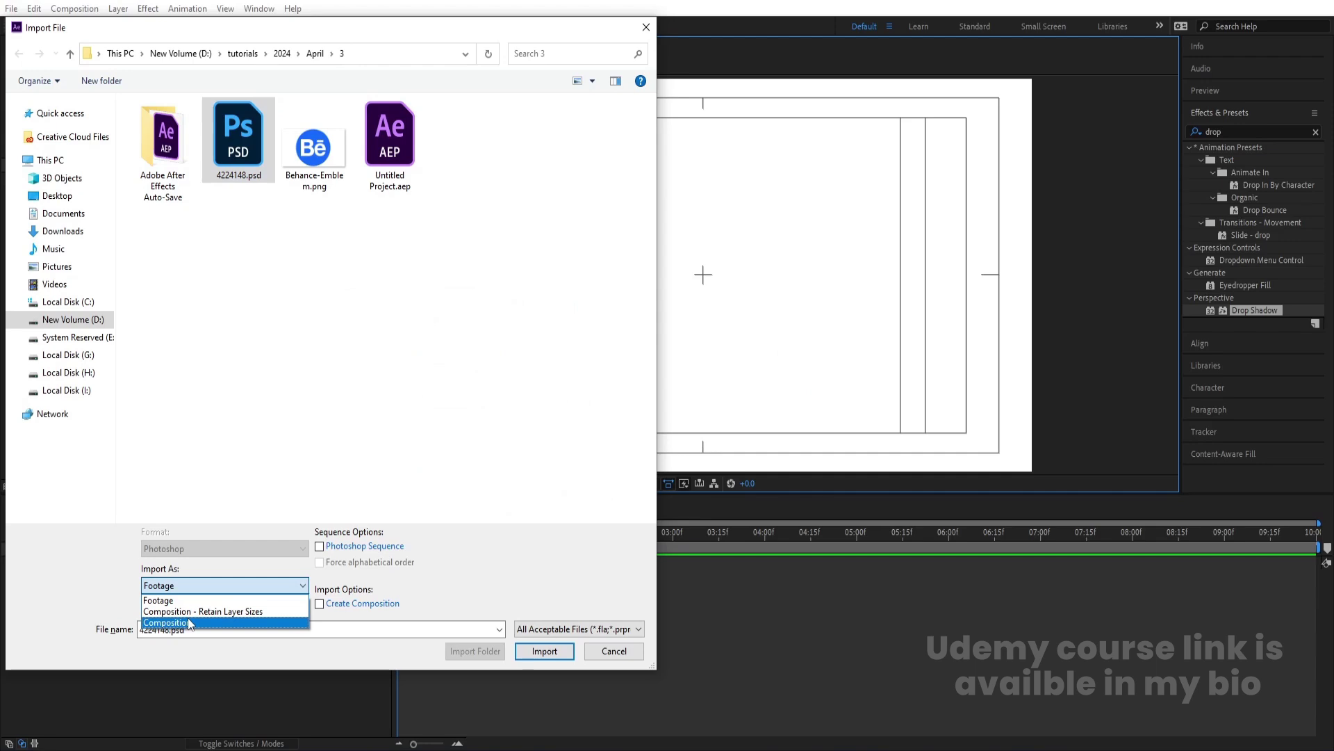
{"action": "left_click", "coordinate": [187, 611]}
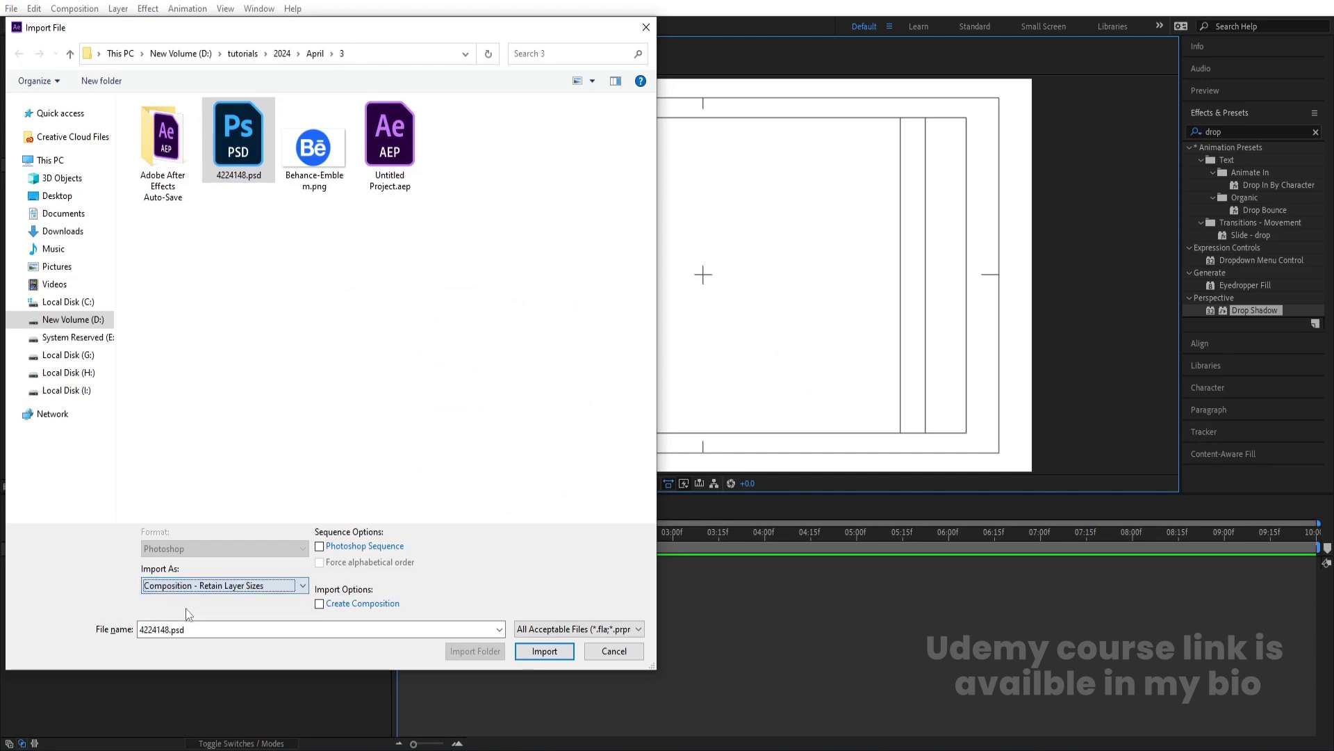
{"action": "left_click", "coordinate": [528, 652]}
{"action": "left_click", "coordinate": [687, 461]}
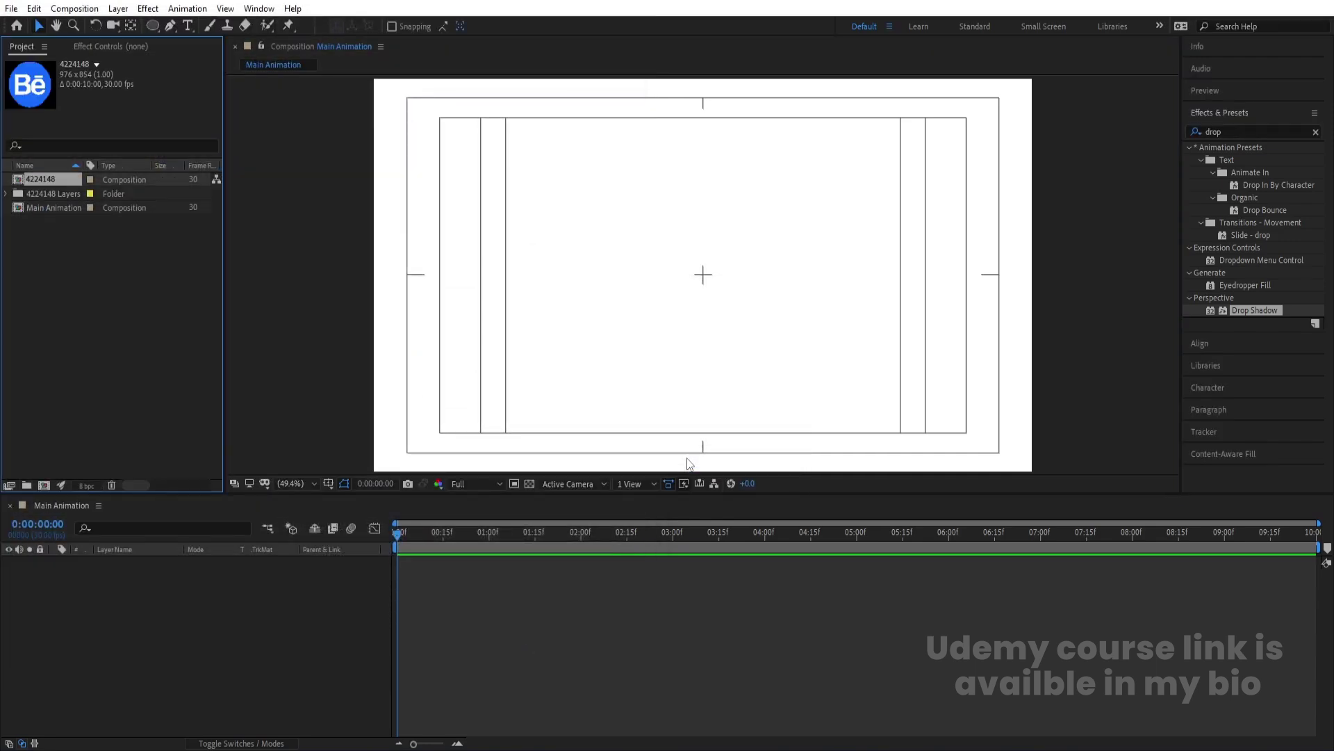
Step: Copy all four layers of the 4224148 composition into the Main Animation composition
{"action": "double_click", "coordinate": [36, 179]}
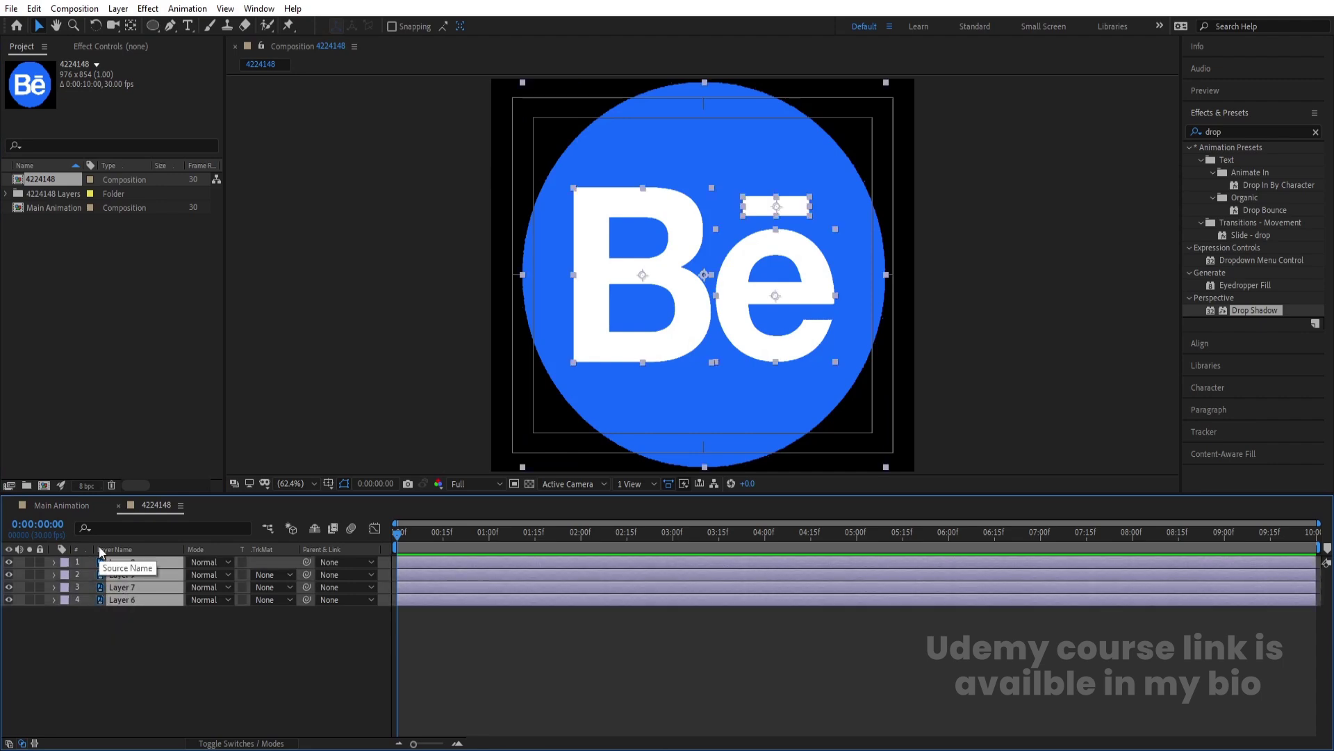
{"action": "left_click", "coordinate": [78, 504]}
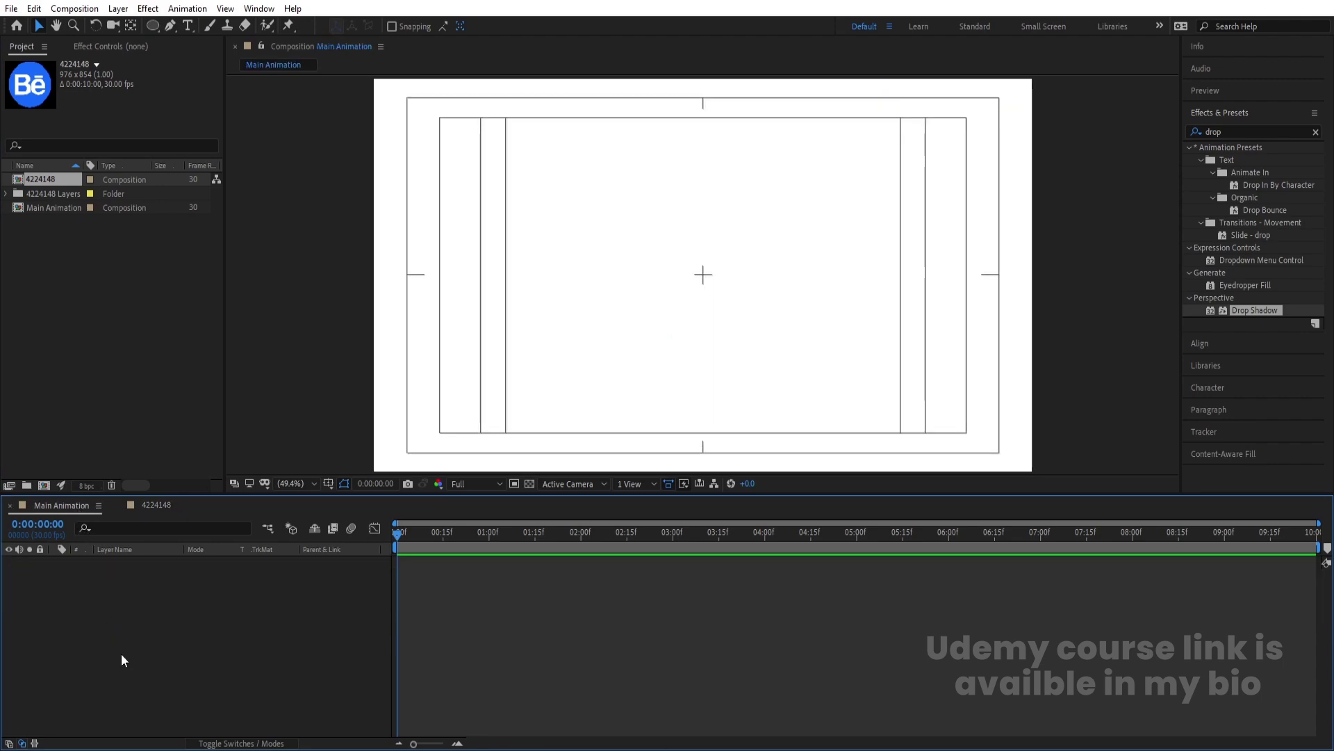
{"action": "key", "text": "ctrl+v"}
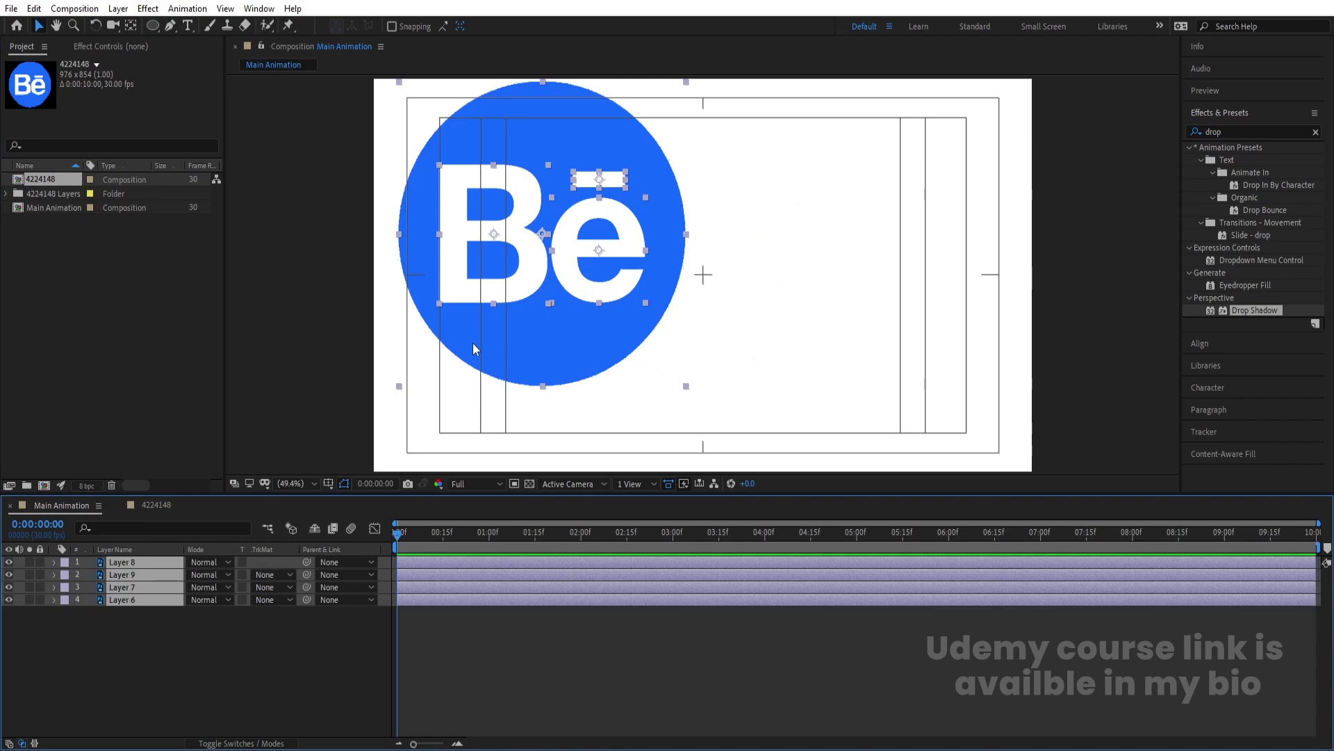
Step: Parent Layers 8, 9 and 7 to the blue circle on Layer 6
{"action": "left_click", "coordinate": [131, 627]}
{"action": "left_click", "coordinate": [132, 586]}
{"action": "left_click", "coordinate": [123, 562], "text": "shift"}
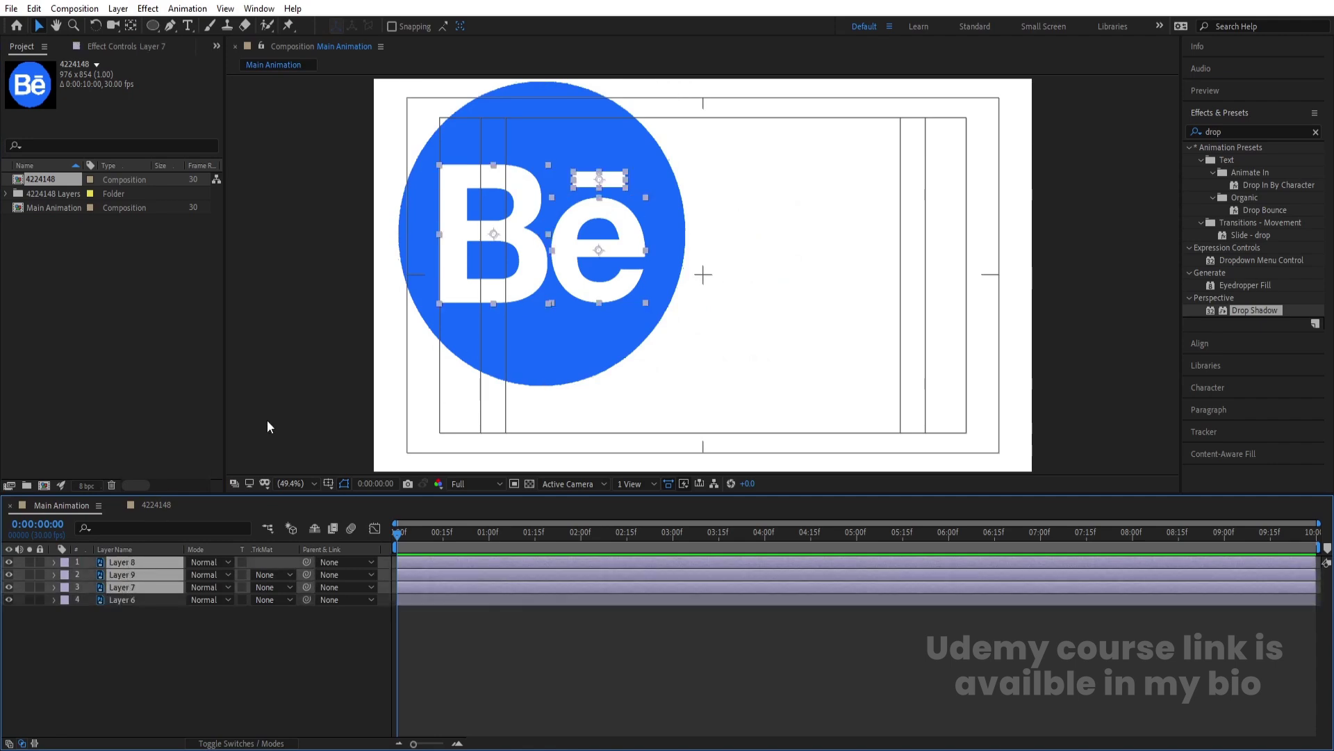
{"action": "left_click_drag", "start_coordinate": [306, 586], "coordinate": [139, 598]}
Step: Center Layer 6 horizontally and vertically in the Main Animation composition
{"action": "left_click", "coordinate": [139, 598]}
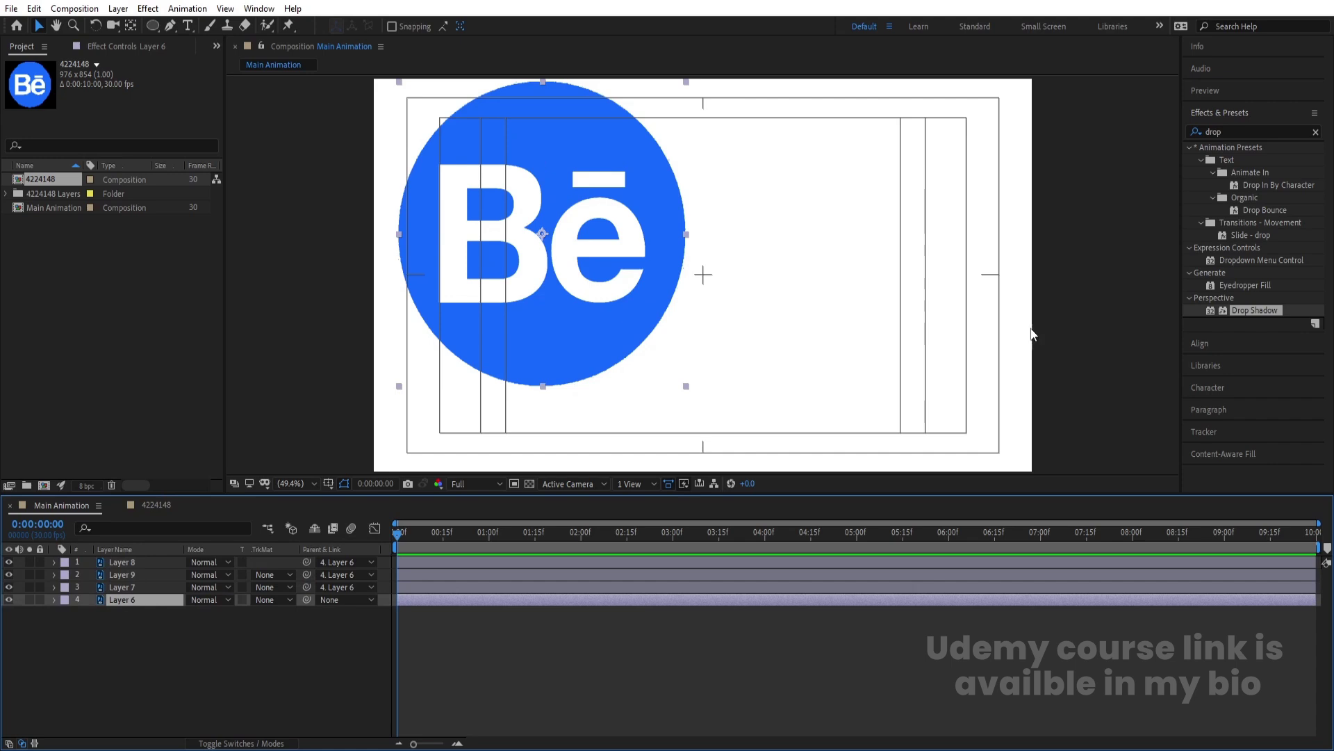
{"action": "left_click", "coordinate": [1191, 346]}
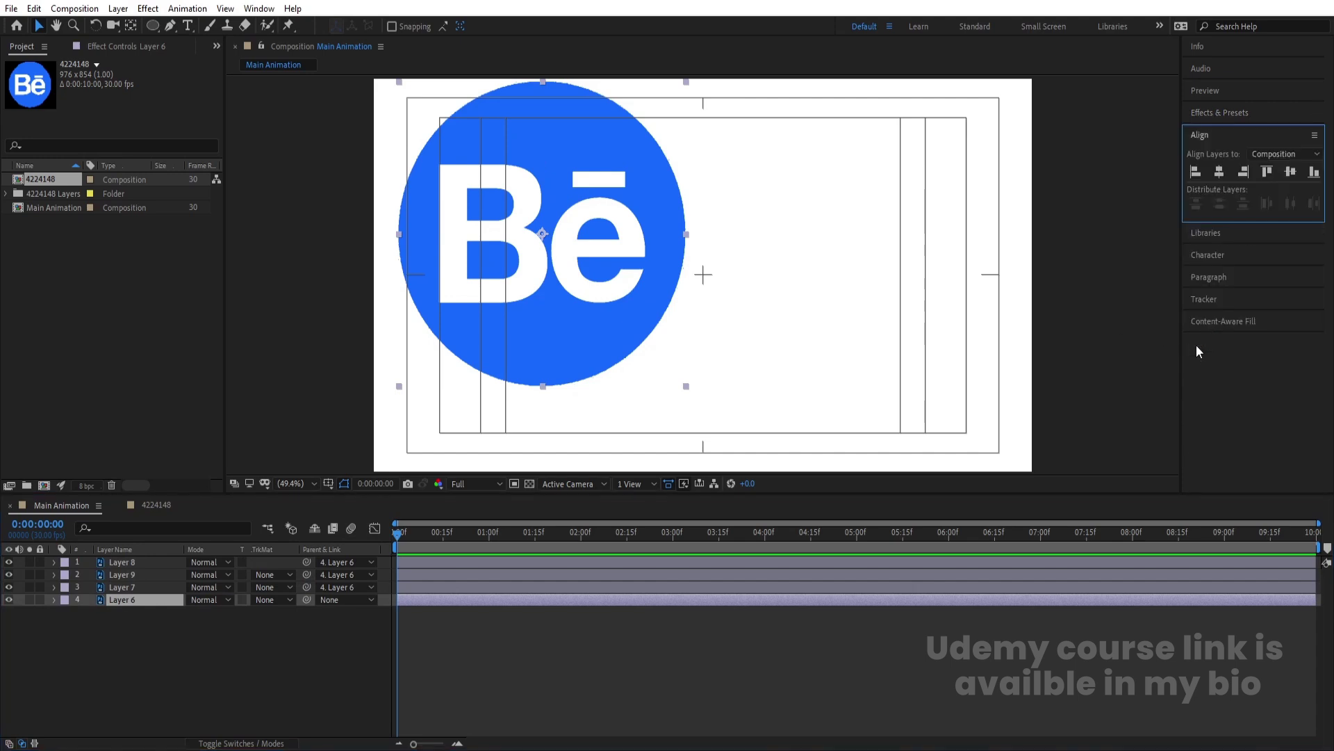
{"action": "left_click", "coordinate": [1220, 171]}
{"action": "left_click", "coordinate": [1287, 172]}
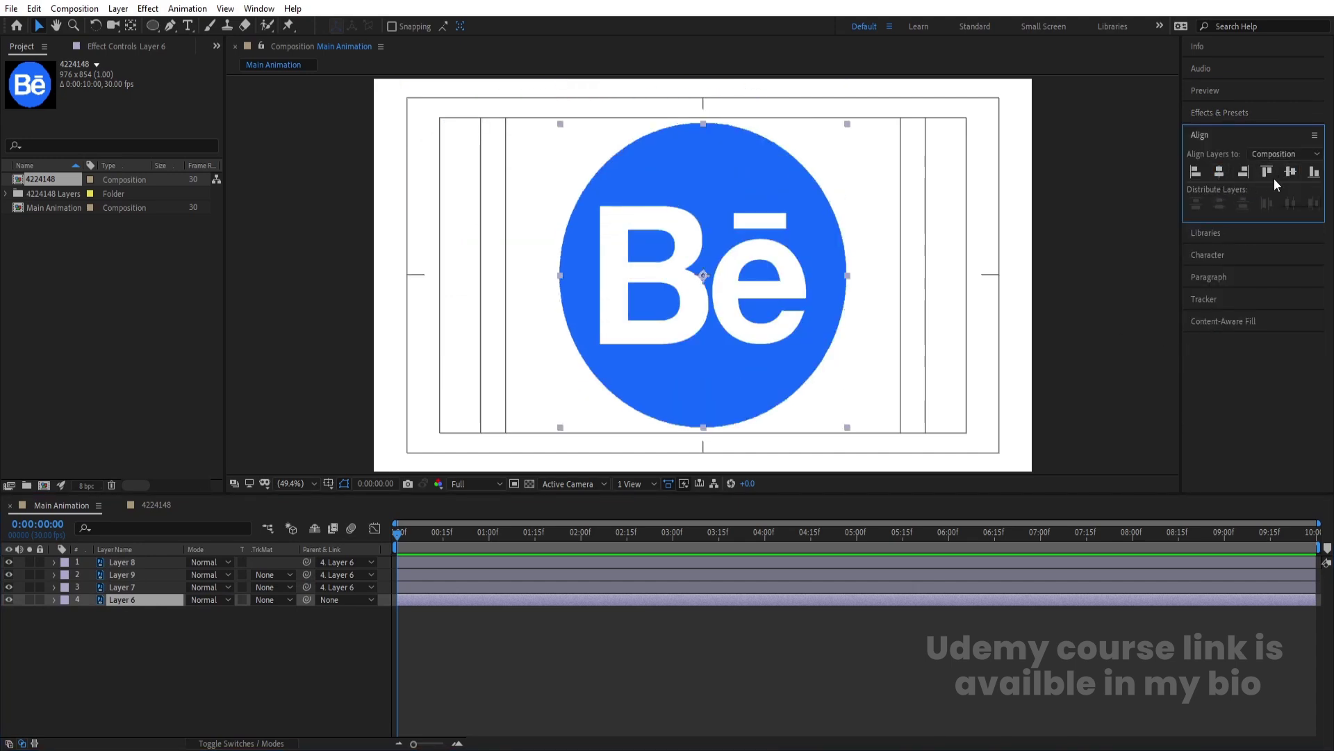
Step: Scale Layer 6 down to 34% and collapse its properties
{"action": "key", "text": "s"}
{"action": "left_click_drag", "start_coordinate": [206, 611], "coordinate": [161, 607]}
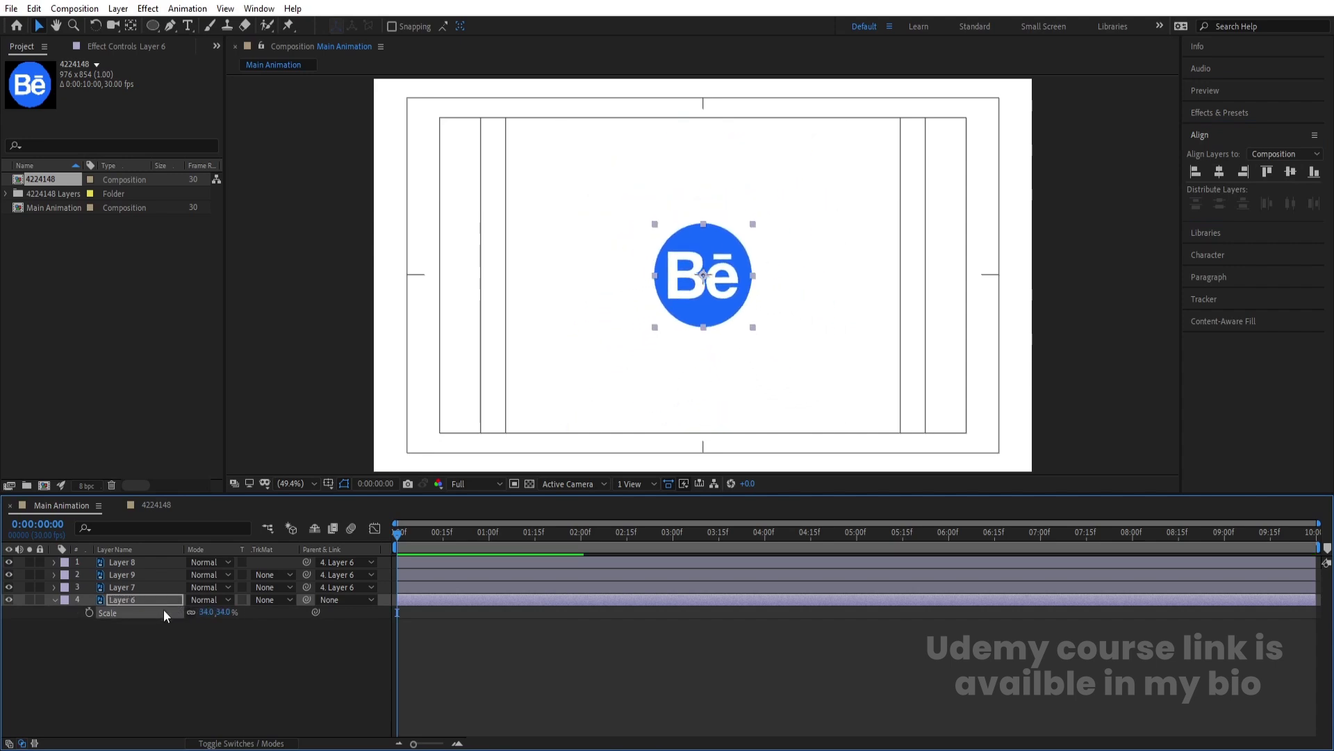
{"action": "left_click", "coordinate": [169, 641]}
{"action": "left_click", "coordinate": [55, 600]}
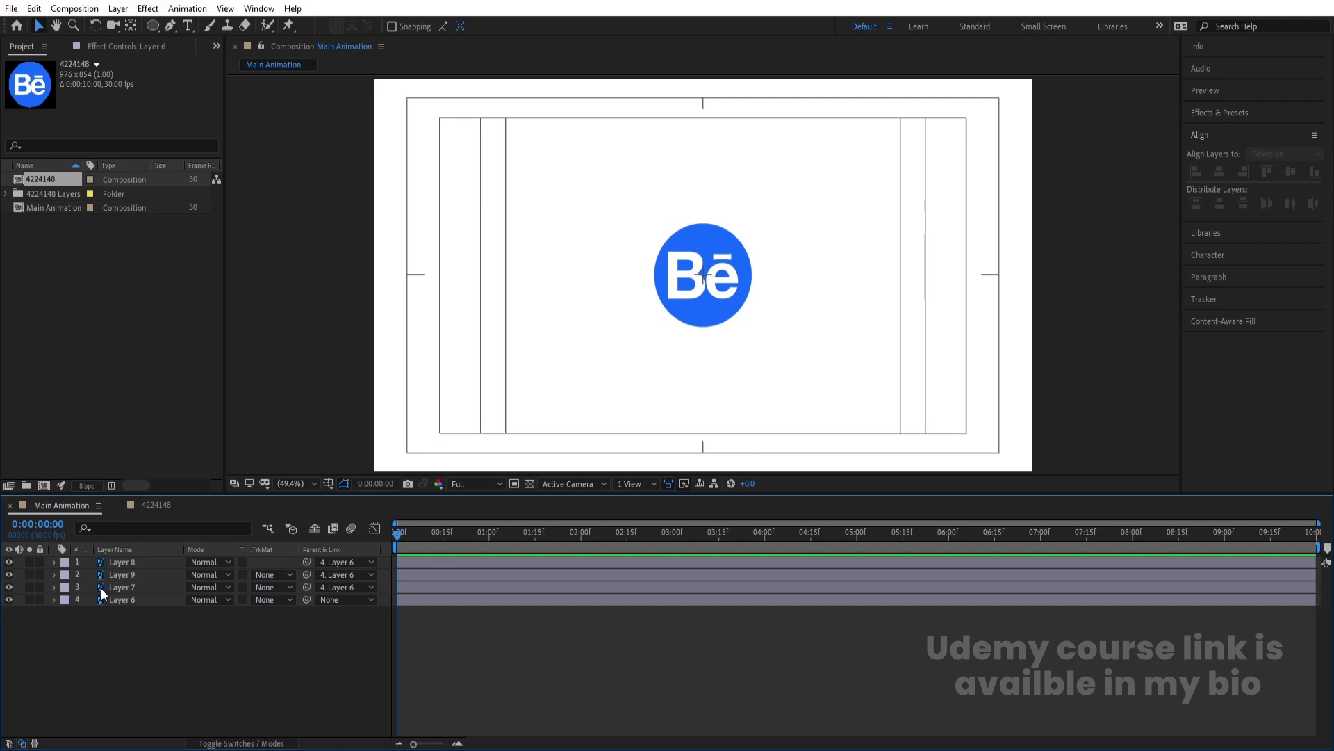
Step: Unlink Layers 8, 9 and 7 from Layer 6 by setting their parent to None, and clear the layer selection
{"action": "left_click", "coordinate": [125, 587]}
{"action": "left_click", "coordinate": [126, 562], "text": "shift"}
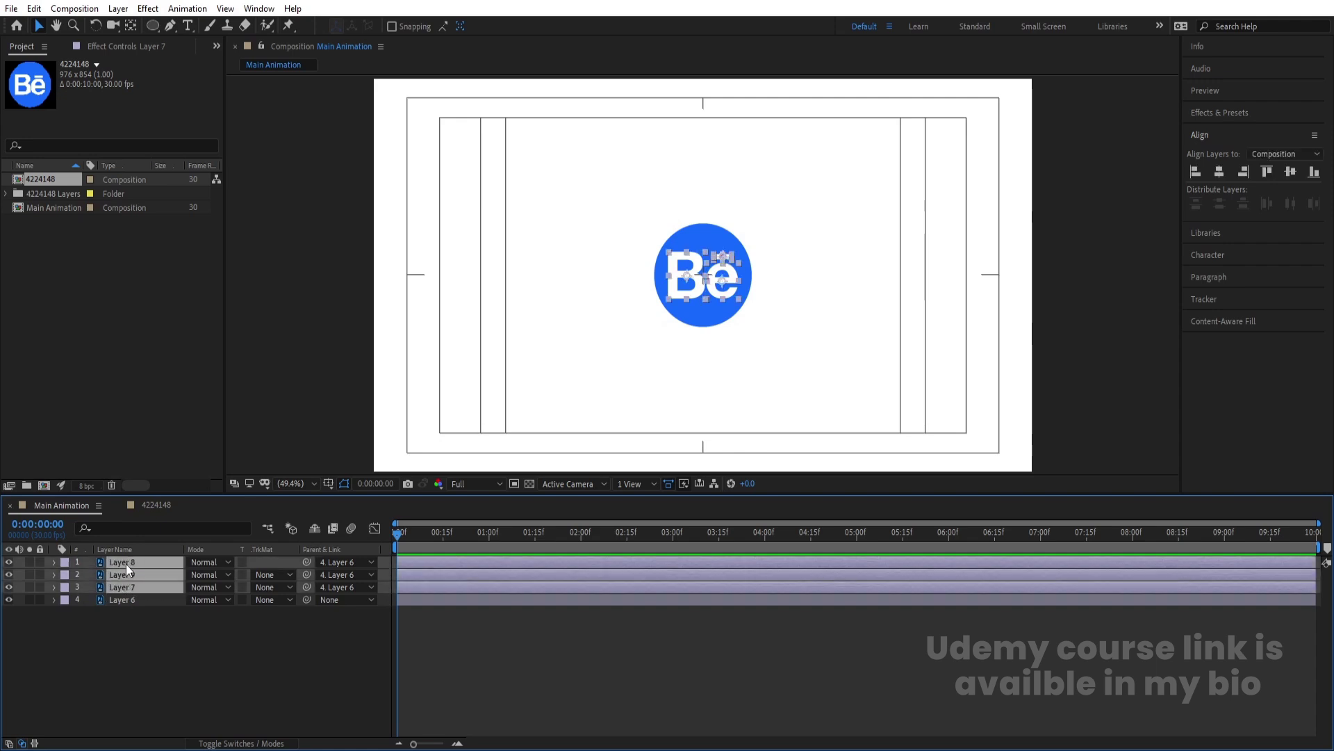
{"action": "left_click", "coordinate": [336, 561]}
{"action": "left_click", "coordinate": [340, 574]}
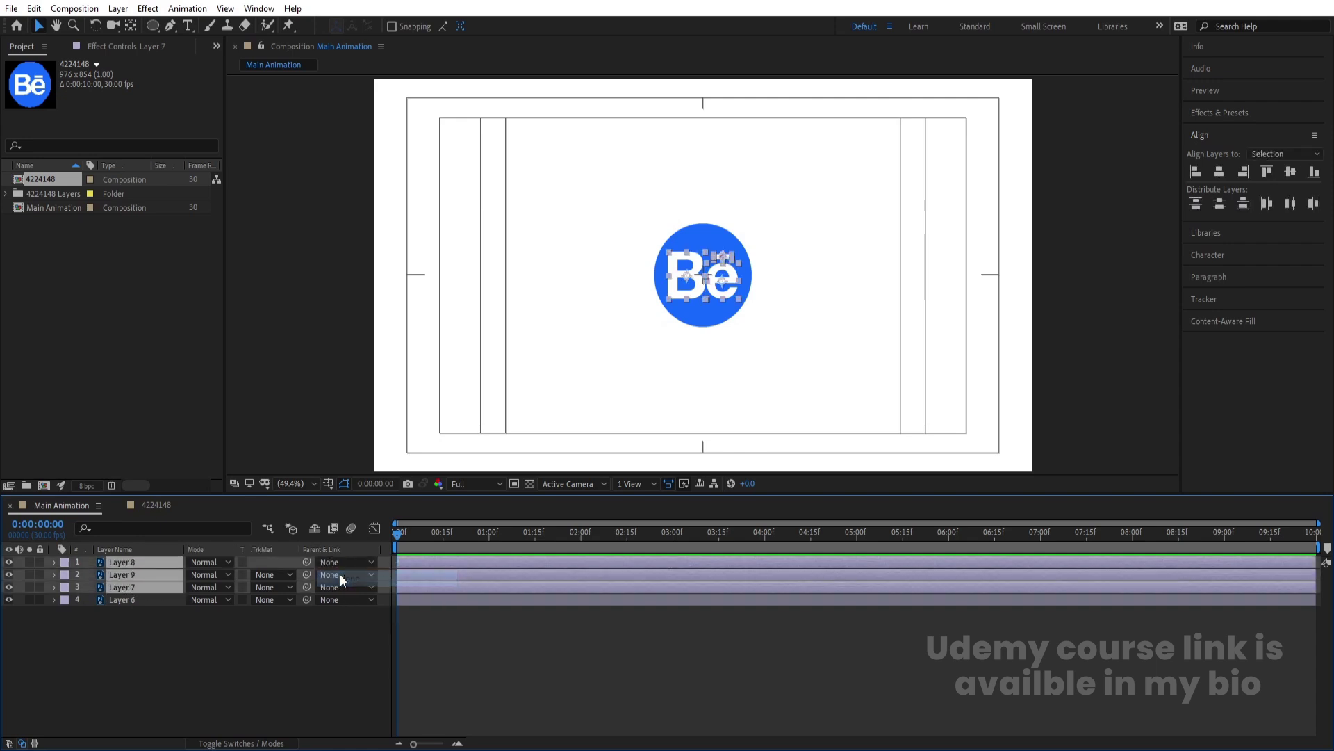
{"action": "left_click", "coordinate": [180, 648]}
{"action": "left_click", "coordinate": [128, 588]}
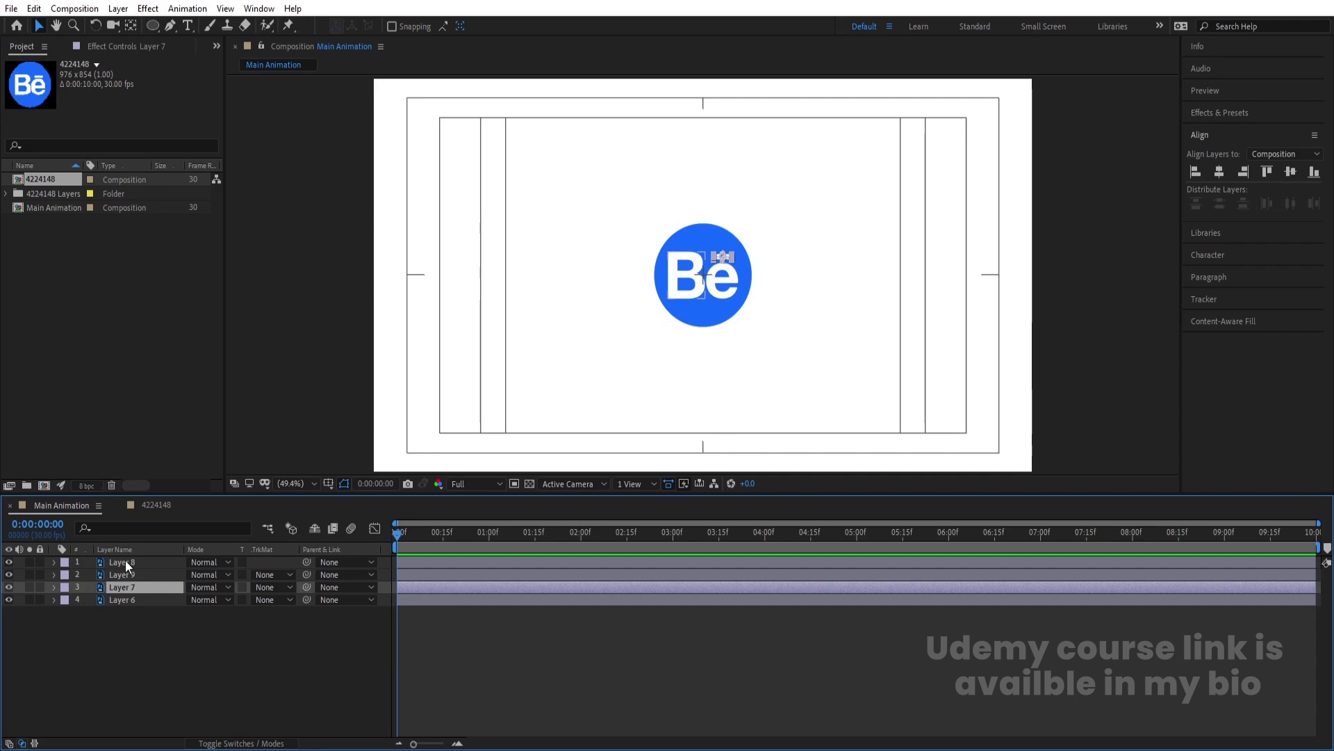
{"action": "left_click", "coordinate": [125, 561], "text": "shift"}
{"action": "left_click", "coordinate": [118, 639]}
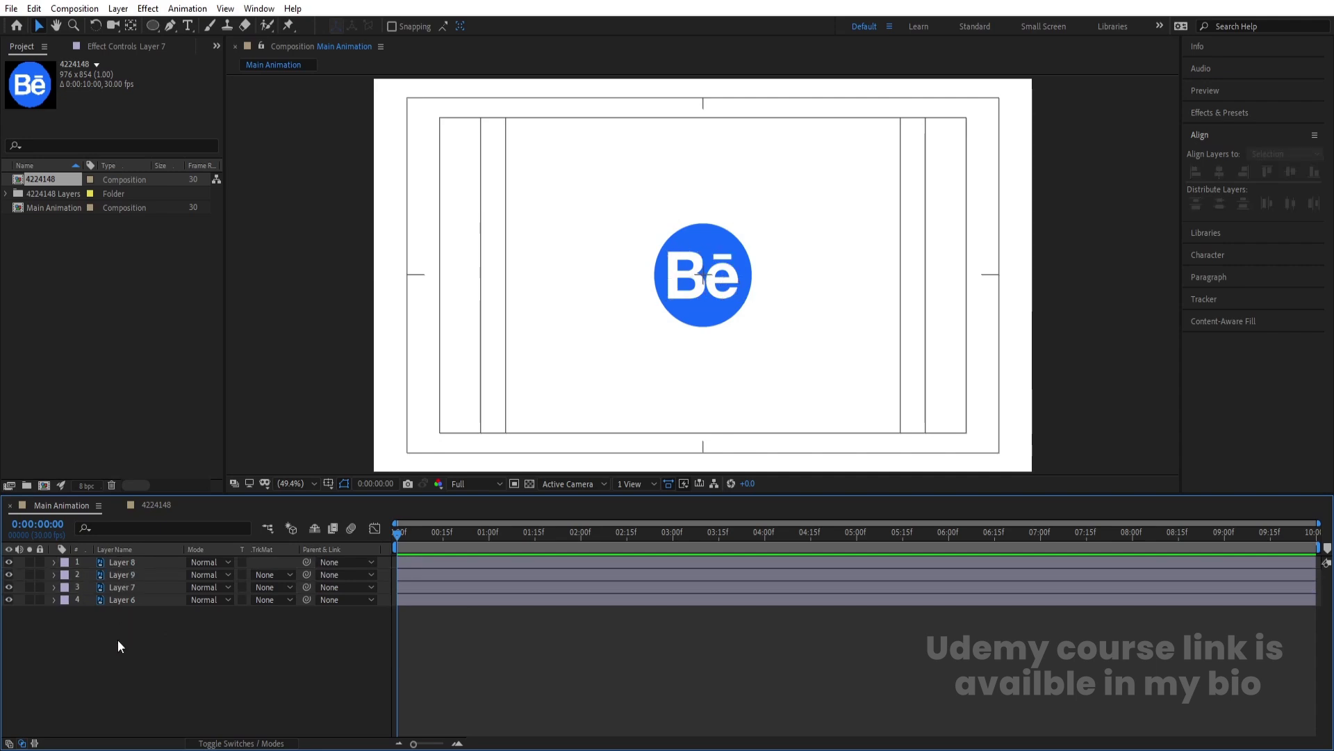
Step: Change the background color of the Main Animation composition to black
{"action": "key", "text": "ctrl+k"}
{"action": "left_click", "coordinate": [563, 460]}
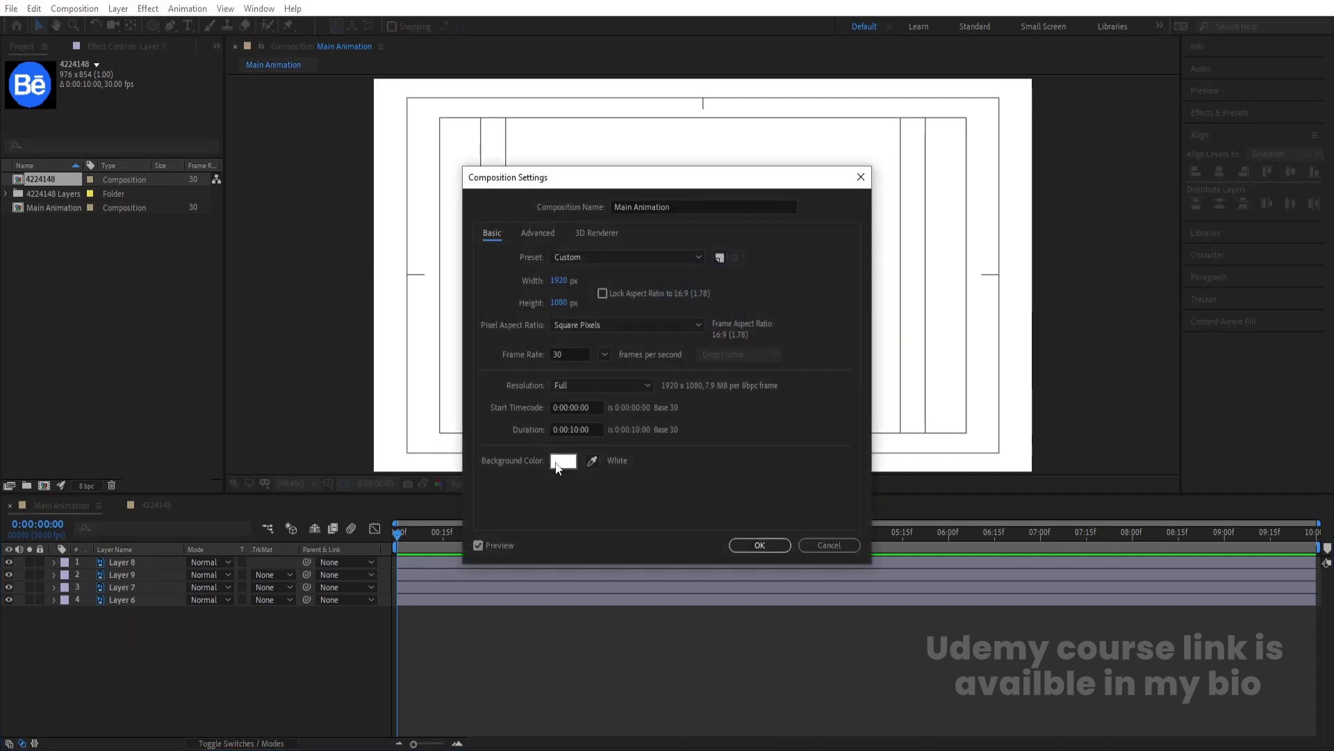
{"action": "left_click_drag", "start_coordinate": [545, 441], "coordinate": [473, 524]}
{"action": "left_click", "coordinate": [799, 286]}
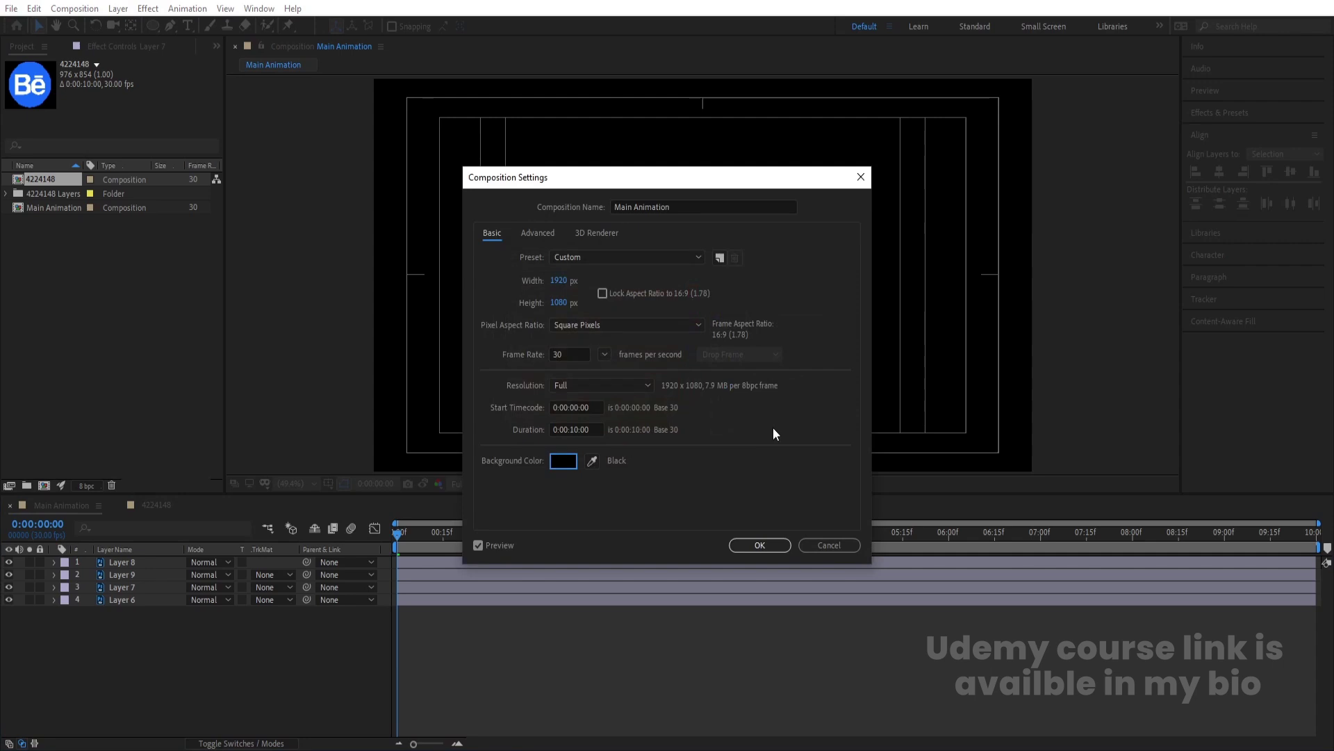
{"action": "left_click", "coordinate": [760, 545]}
Step: Separate the Position property of Layers 8, 9 and 7 into individual X and Y dimensions
{"action": "left_click", "coordinate": [679, 282]}
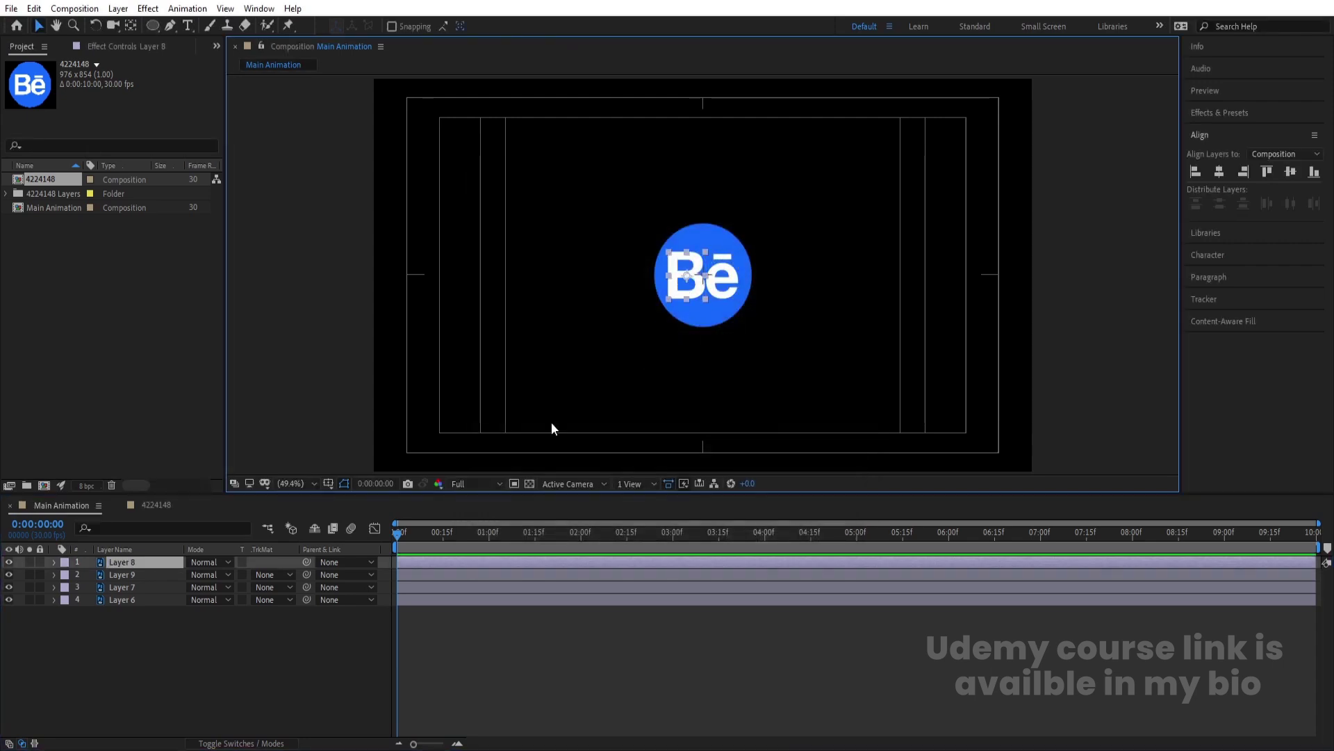
{"action": "left_click", "coordinate": [139, 587]}
{"action": "left_click", "coordinate": [131, 565], "text": "shift"}
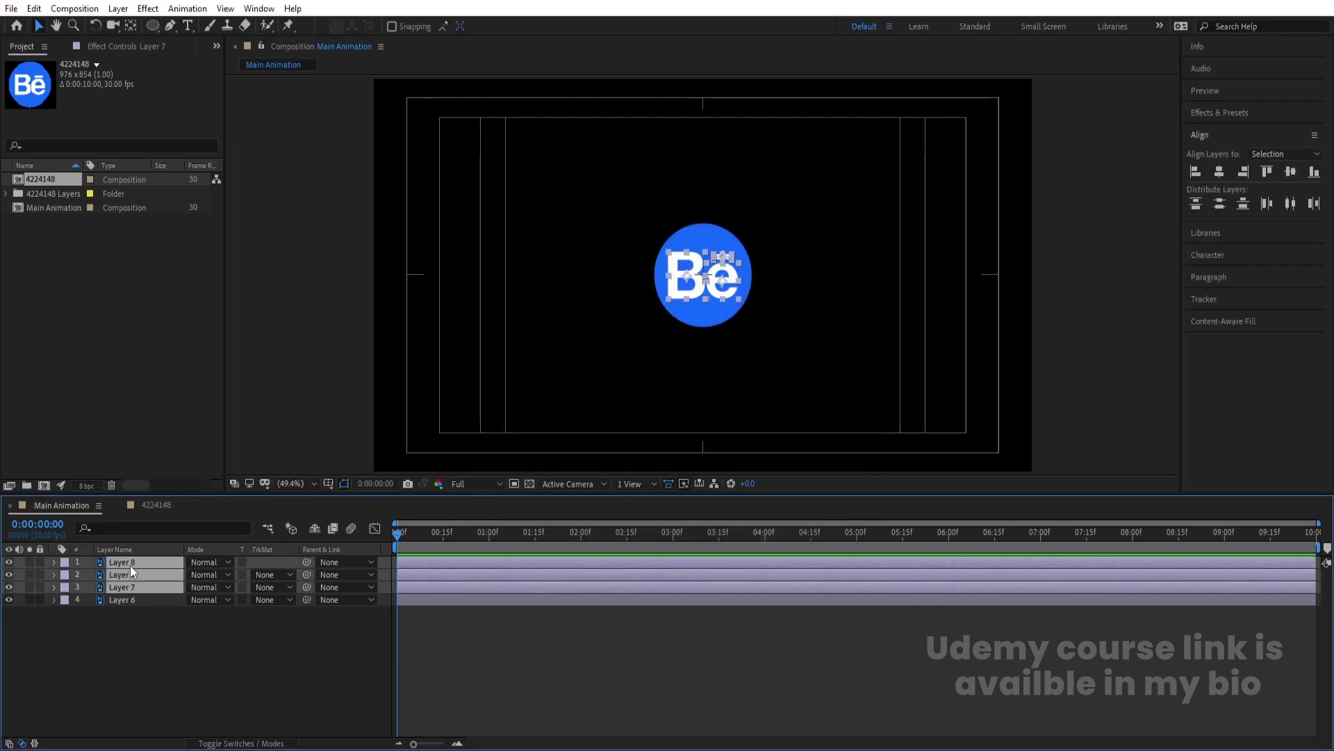
{"action": "key", "text": "p"}
{"action": "left_click", "coordinate": [123, 622]}
{"action": "left_click", "coordinate": [117, 599], "text": "shift"}
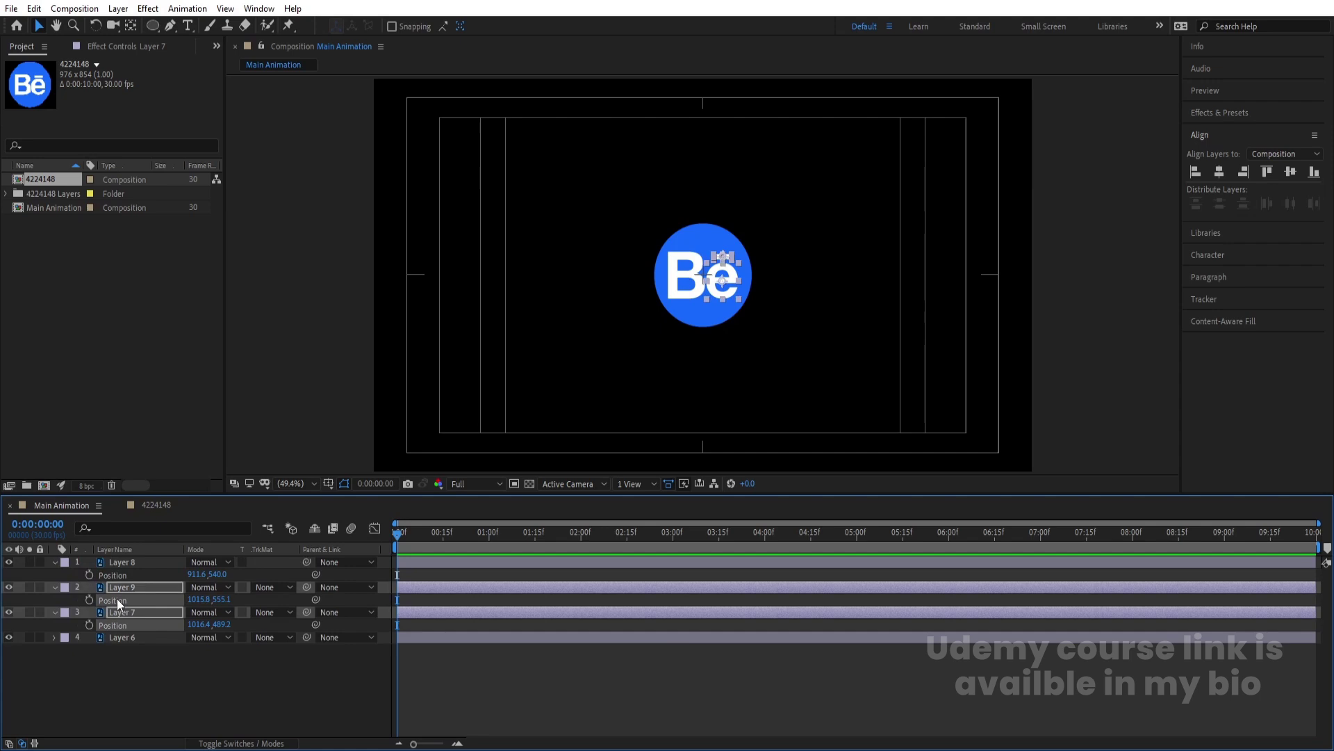
{"action": "left_click", "coordinate": [115, 574], "text": "shift"}
{"action": "right_click", "coordinate": [115, 574]}
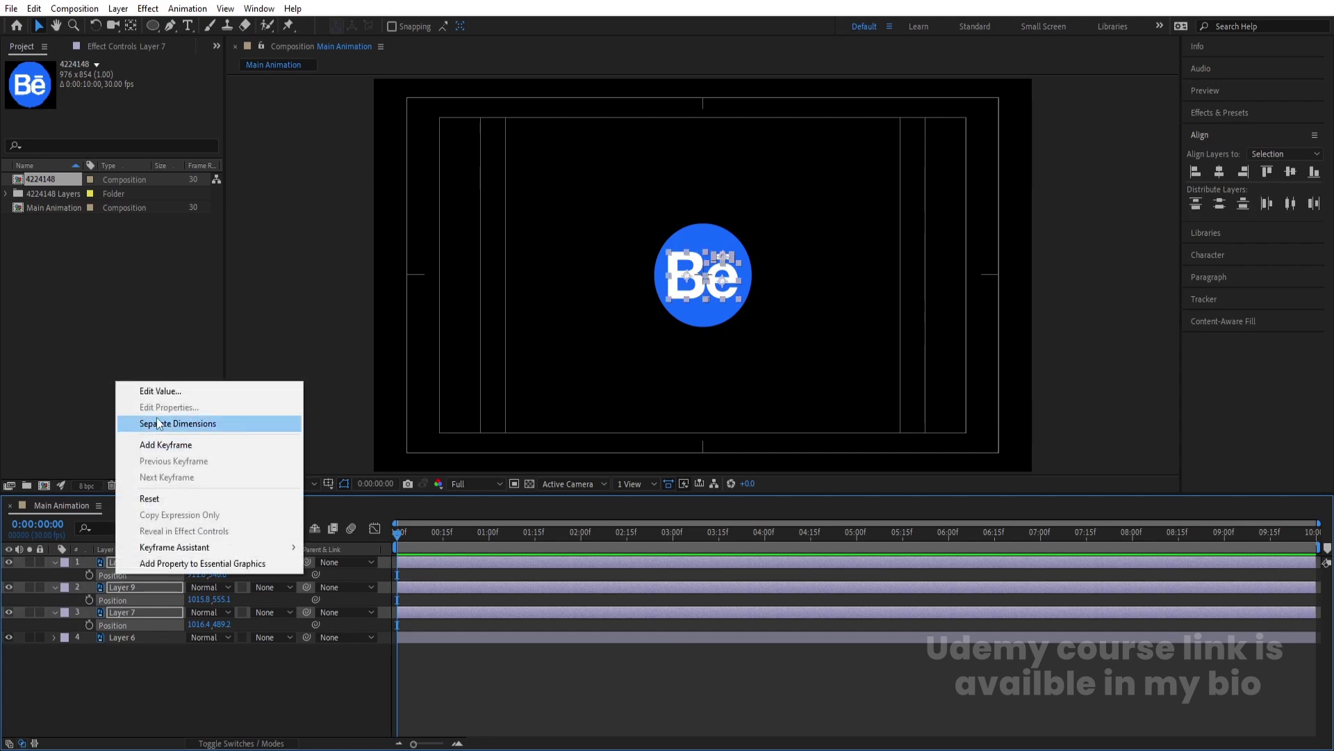
{"action": "left_click", "coordinate": [157, 417]}
Step: Add X and Y Position keyframes to Layers 8, 9 and 7 at 0:00:00:00, and move the current time to 0:00:01:00
{"action": "left_click", "coordinate": [90, 576]}
{"action": "key", "text": "equal"}
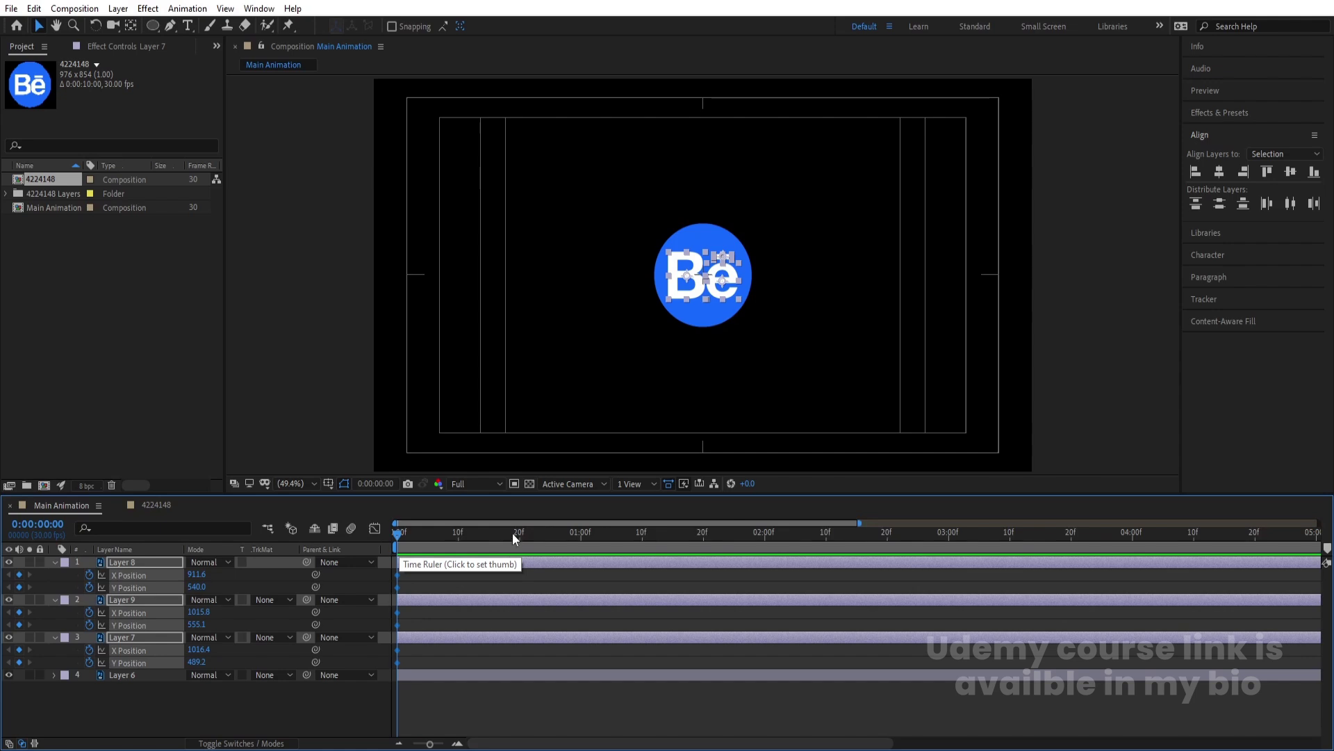
{"action": "left_click", "coordinate": [579, 535]}
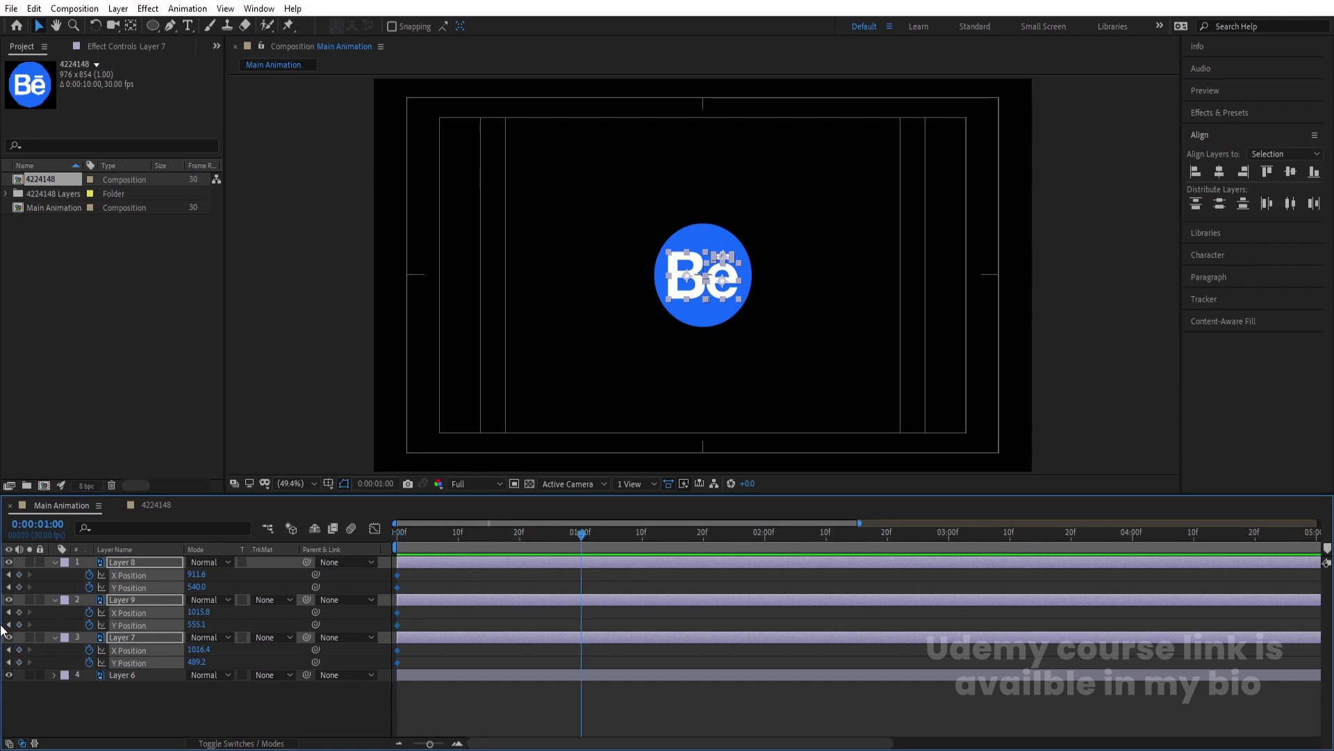
Step: Add X and Y Position keyframes to Layers 8, 9 and 7 at 0:00:01:00, plus Y Position keyframes only at 0:00:00:20
{"action": "left_click", "coordinate": [19, 575]}
{"action": "left_click", "coordinate": [519, 533]}
{"action": "left_click", "coordinate": [531, 572]}
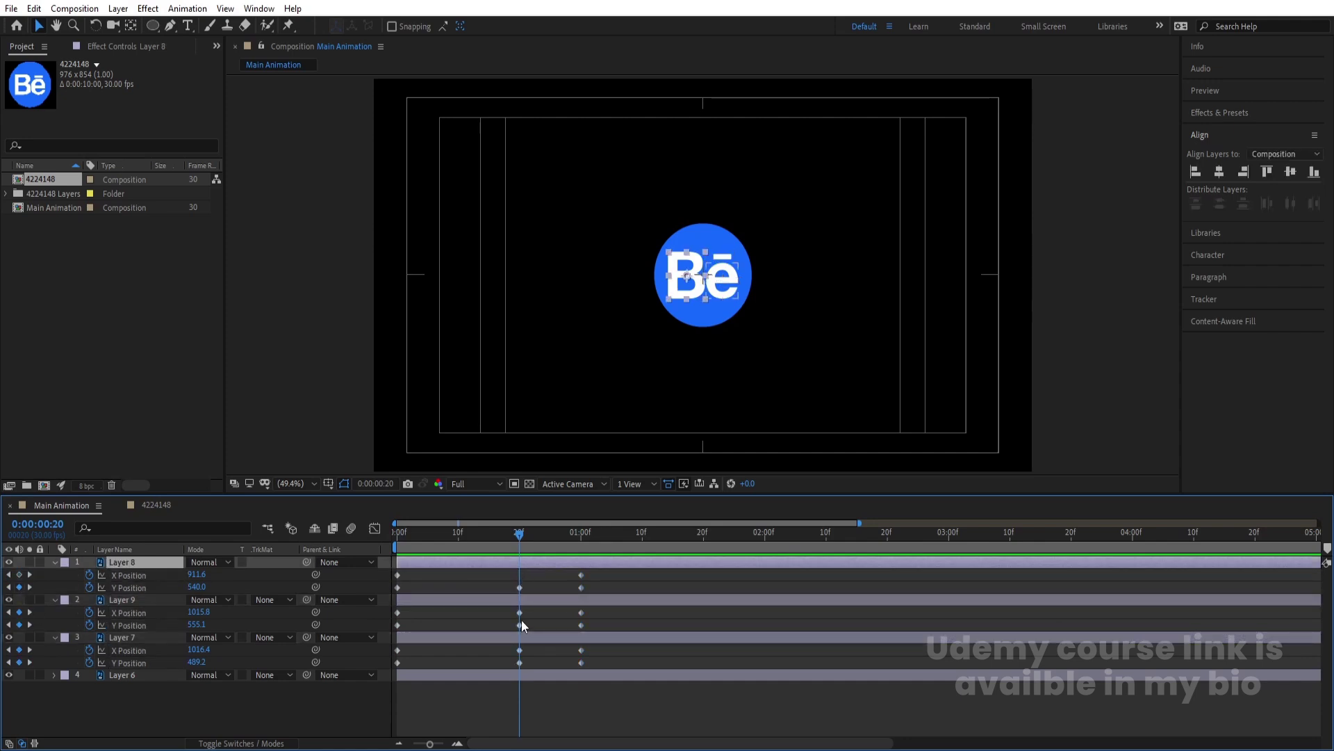
{"action": "key", "text": "ctrl+Down"}
{"action": "key", "text": "ctrl+Down"}
Step: At 0:00:00:25, raise Layers 8, 9 and 7 slightly with new Y Position keyframes for a small bounce, and return to 0:00:00:00
{"action": "left_click", "coordinate": [552, 545]}
{"action": "left_click", "coordinate": [550, 599], "text": "ctrl"}
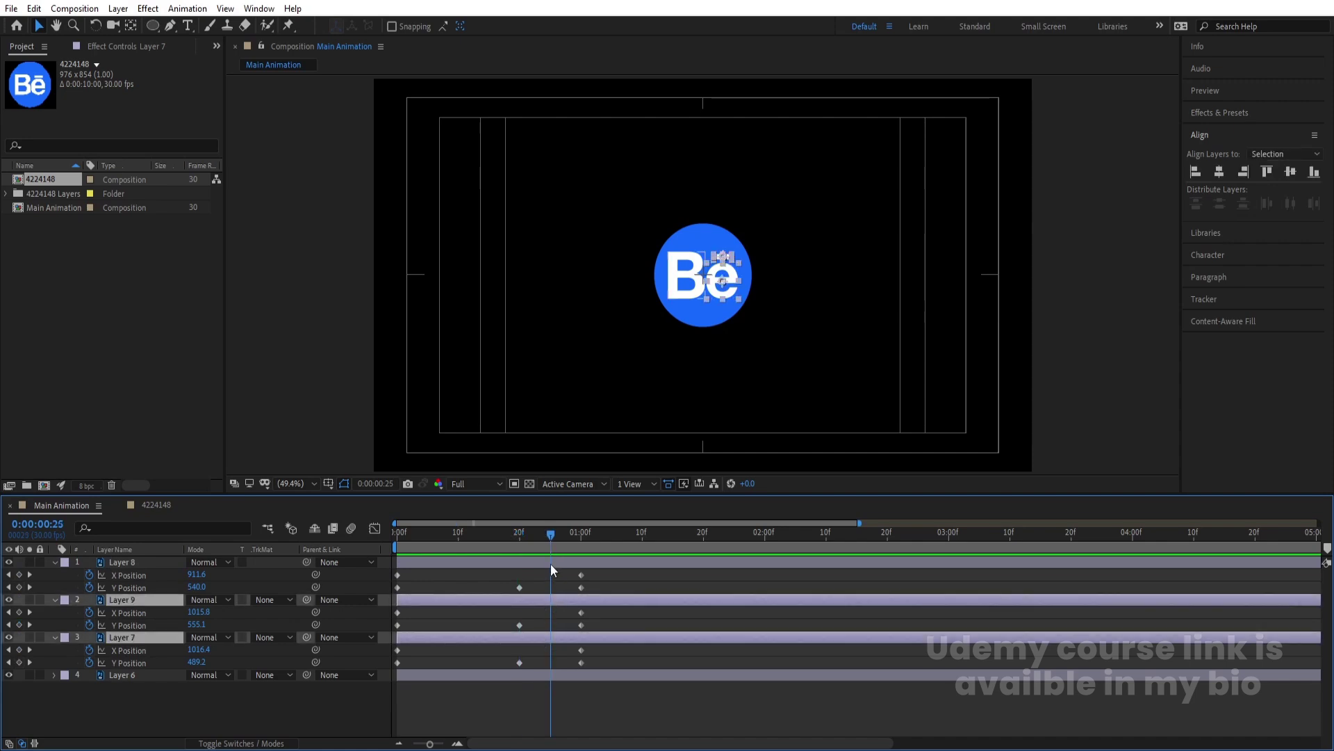
{"action": "left_click", "coordinate": [550, 561], "text": "ctrl"}
{"action": "left_click_drag", "start_coordinate": [202, 625], "coordinate": [162, 621]}
{"action": "left_click_drag", "start_coordinate": [549, 545], "coordinate": [316, 547]}
{"action": "key", "text": "Home"}
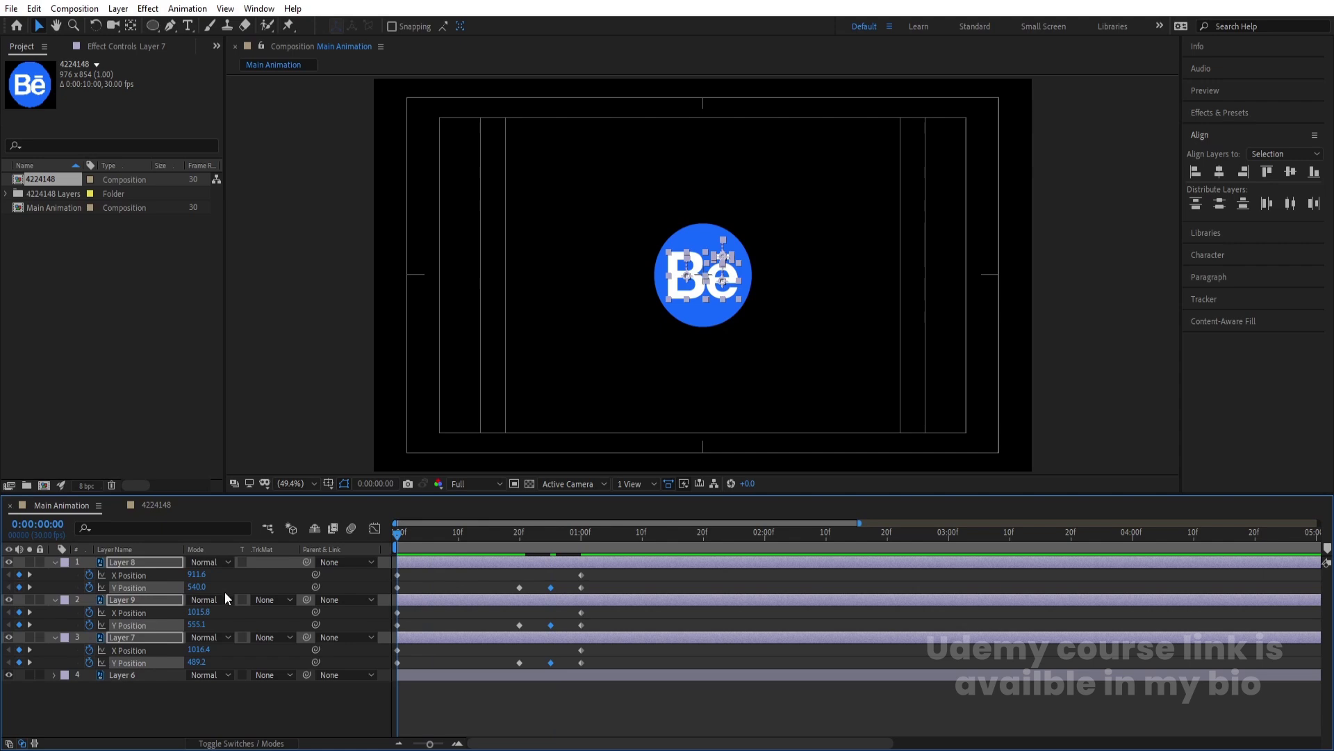
Step: At 0:00:00:10, lift the letters above the circle with Y Position 212.0 for Layer 8, 227.1 for Layer 9 and 161.2 for Layer 7
{"action": "left_click", "coordinate": [446, 532]}
{"action": "left_click_drag", "start_coordinate": [454, 532], "coordinate": [458, 533]}
{"action": "left_click_drag", "start_coordinate": [194, 587], "coordinate": [78, 563]}
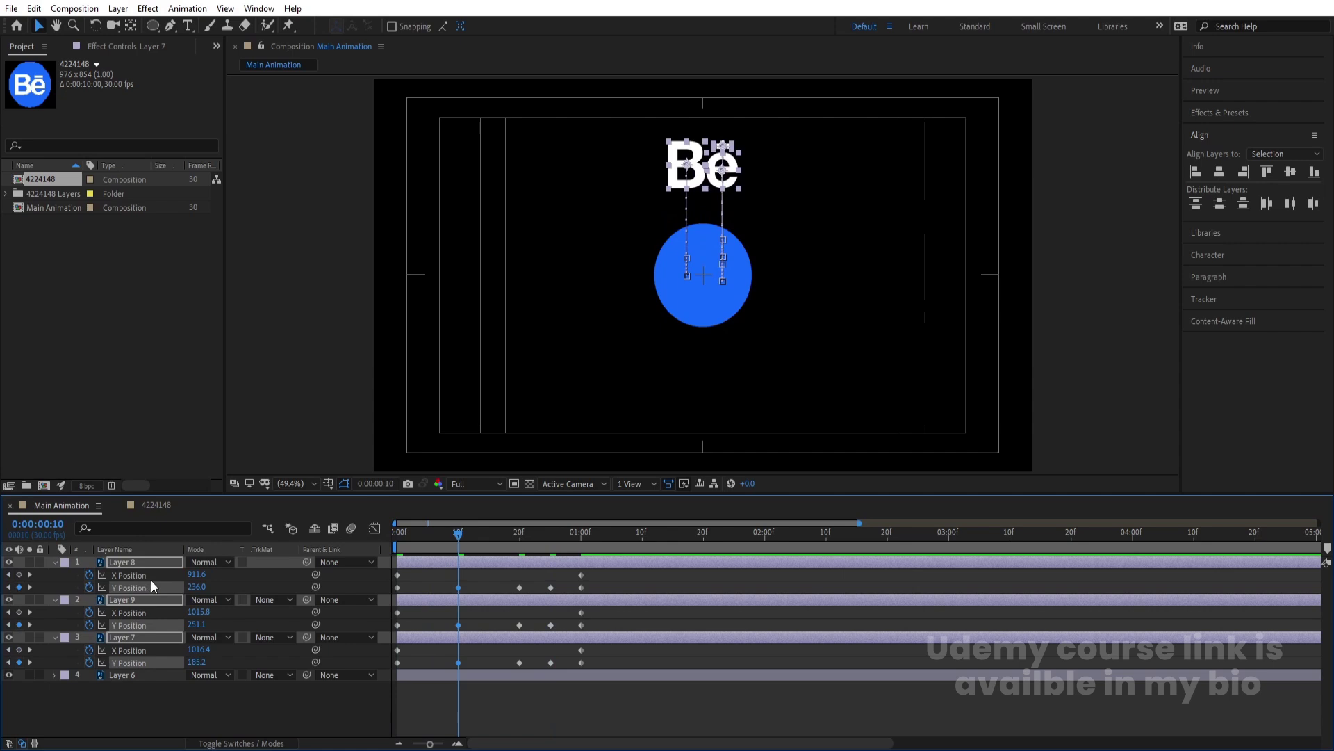
{"action": "left_click_drag", "start_coordinate": [196, 587], "coordinate": [176, 590]}
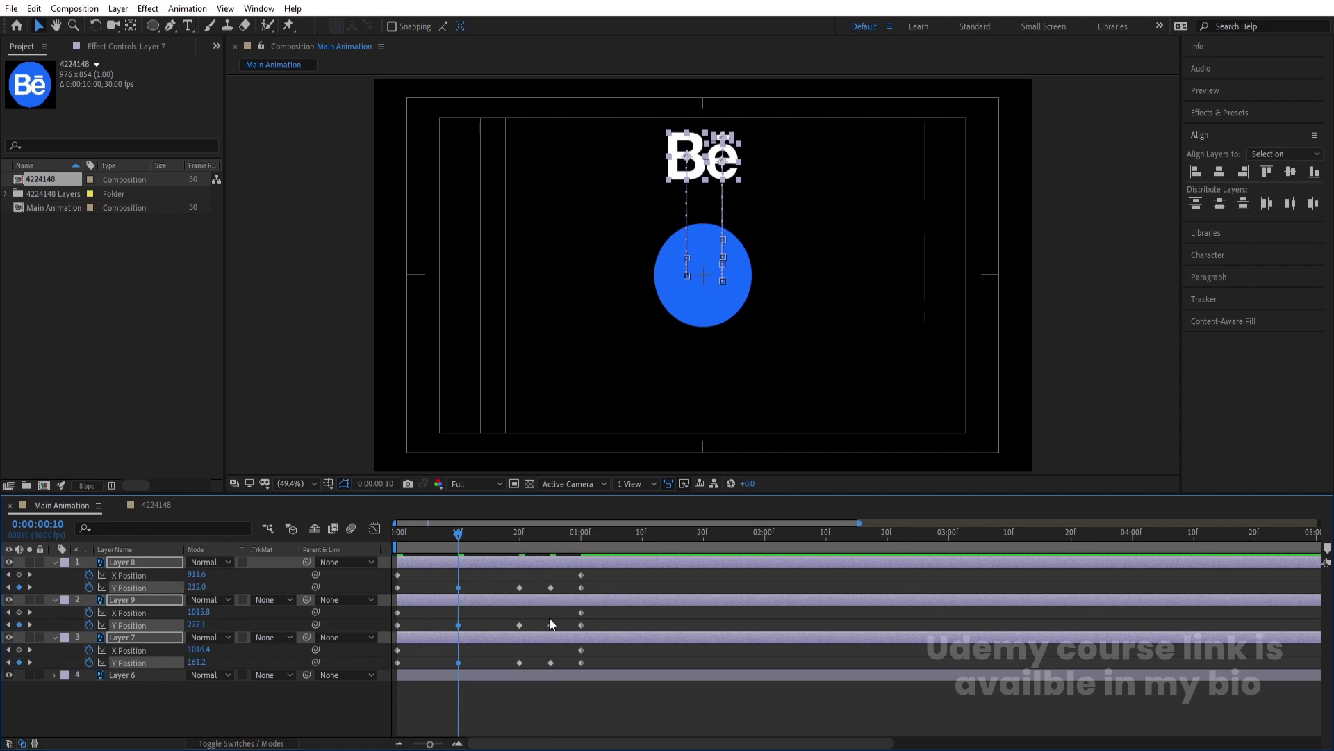
{"action": "key", "text": "space"}
{"action": "key", "text": "space"}
{"action": "left_click_drag", "start_coordinate": [498, 540], "coordinate": [301, 542]}
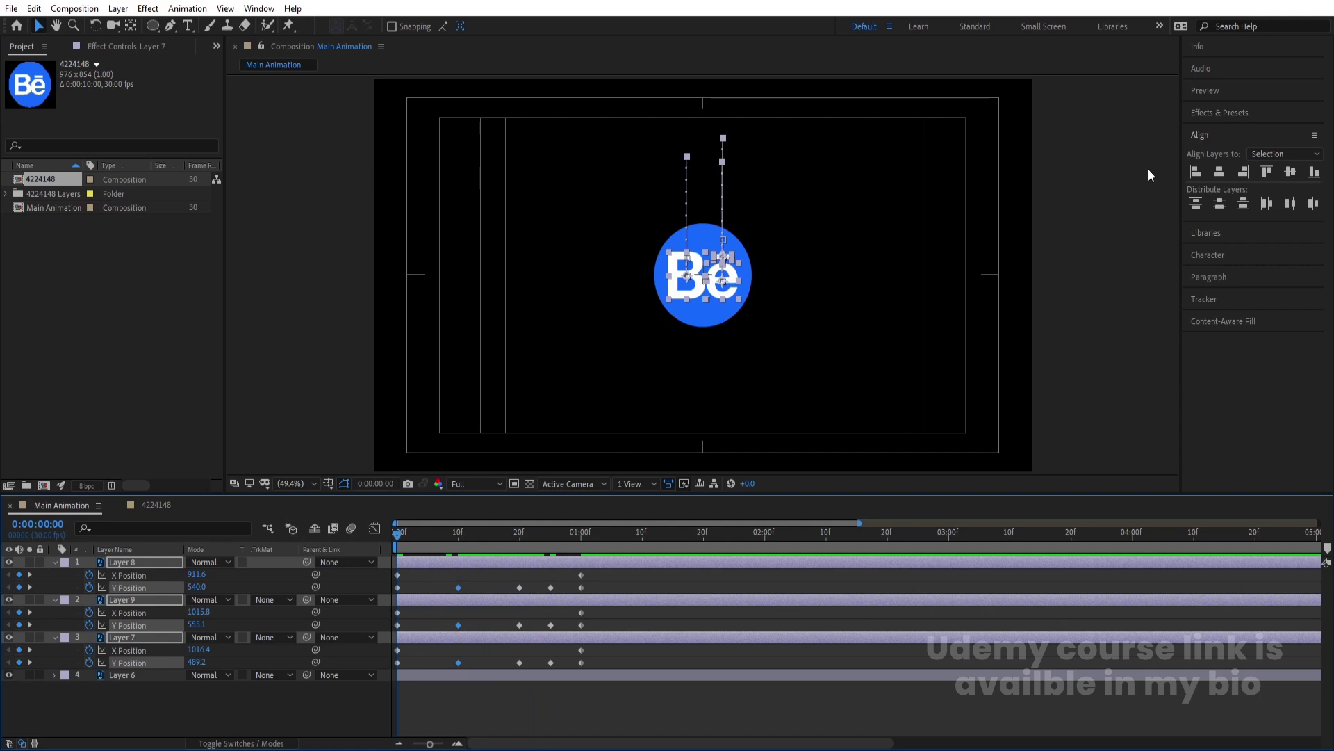
Step: At 0:00:00:00, center-align Layers 8, 9 and 7 on each other and set their Position to X 962.3, Y 533.1
{"action": "left_click", "coordinate": [1219, 171]}
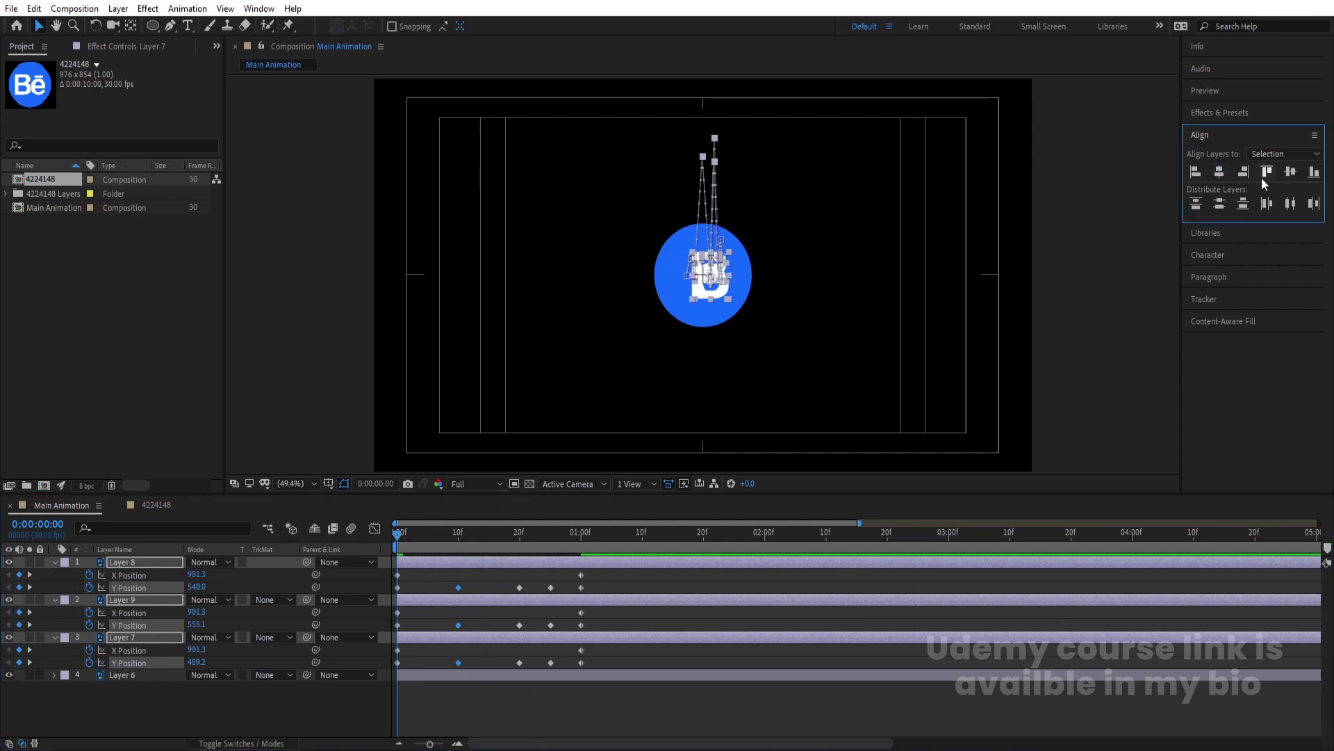
{"action": "left_click", "coordinate": [1291, 172]}
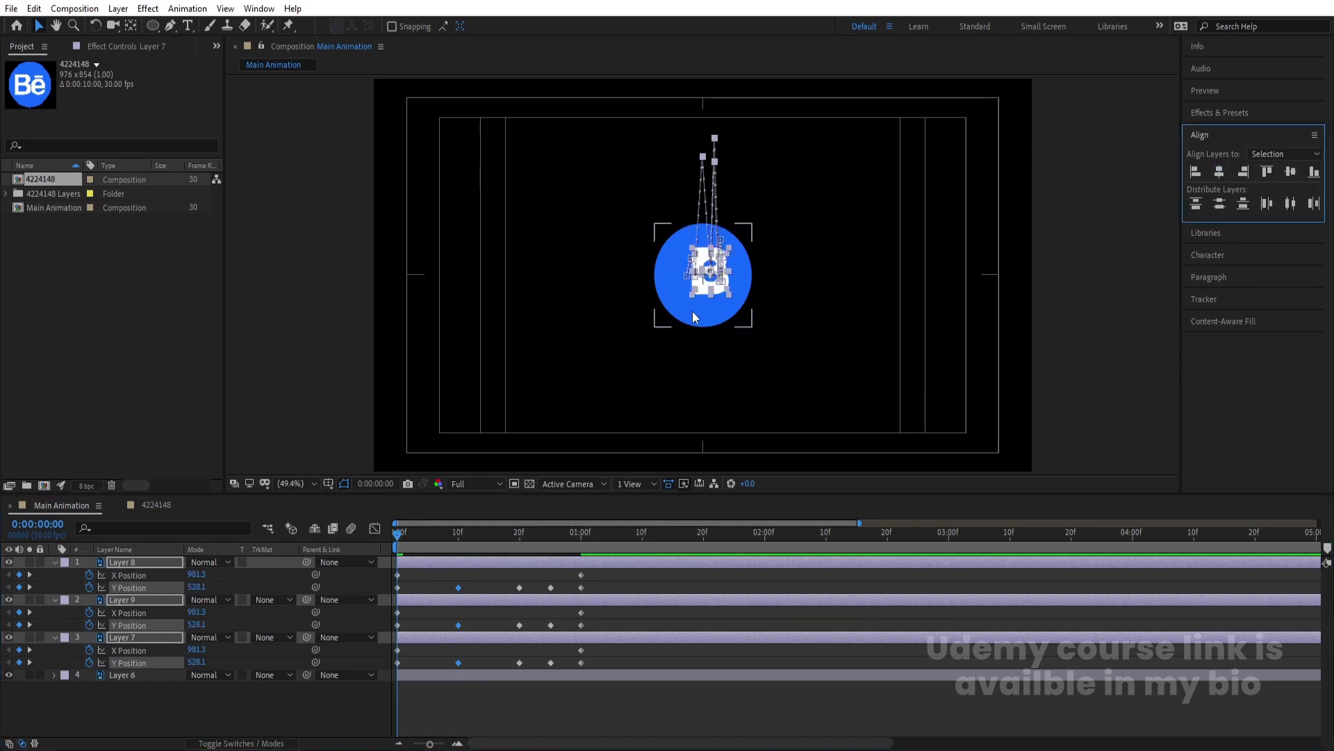
{"action": "mouse_move", "coordinate": [197, 574]}
{"action": "left_mouse_down"}
{"action": "mouse_move", "coordinate": [181, 574]}
{"action": "mouse_move", "coordinate": [199, 587]}
{"action": "left_mouse_up"}
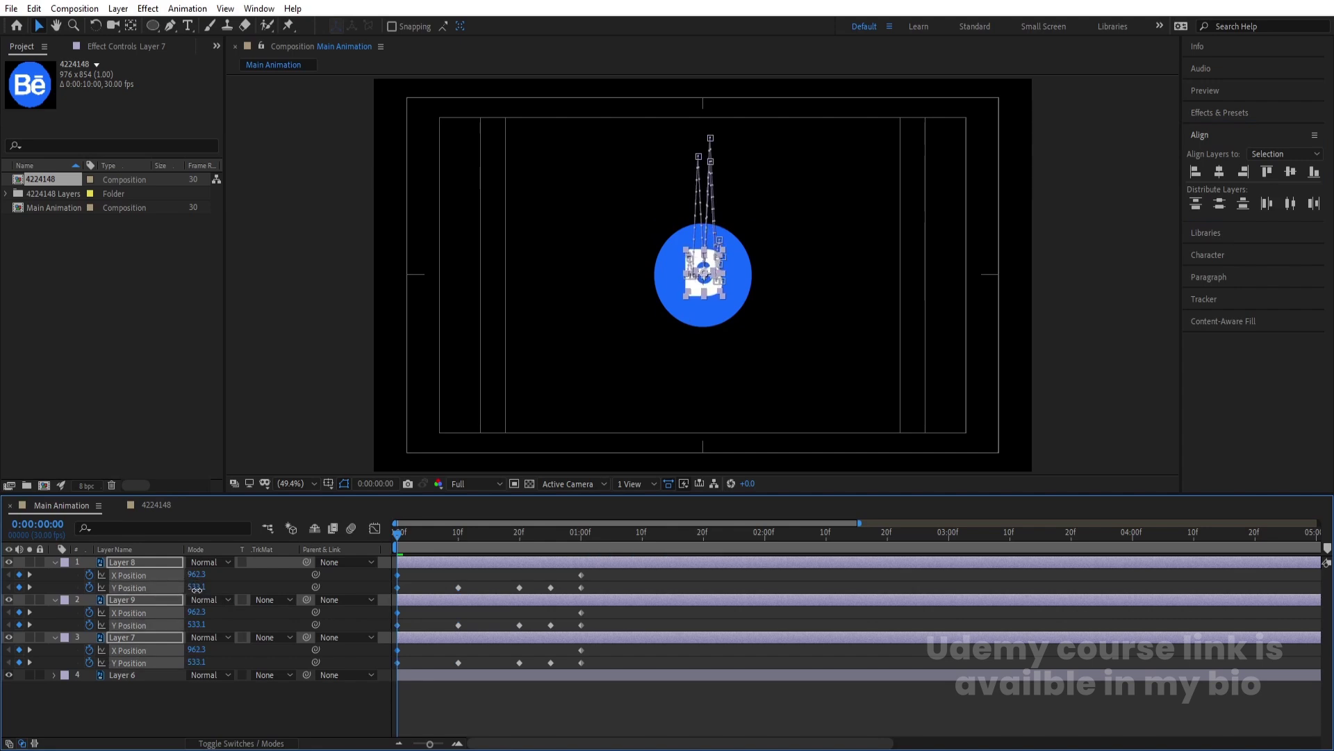
{"action": "key", "text": "space"}
Step: Move the last X Position keyframes of Layers 8, 9 and 7 to 0:00:00:20 and preview the motion
{"action": "key", "text": "space"}
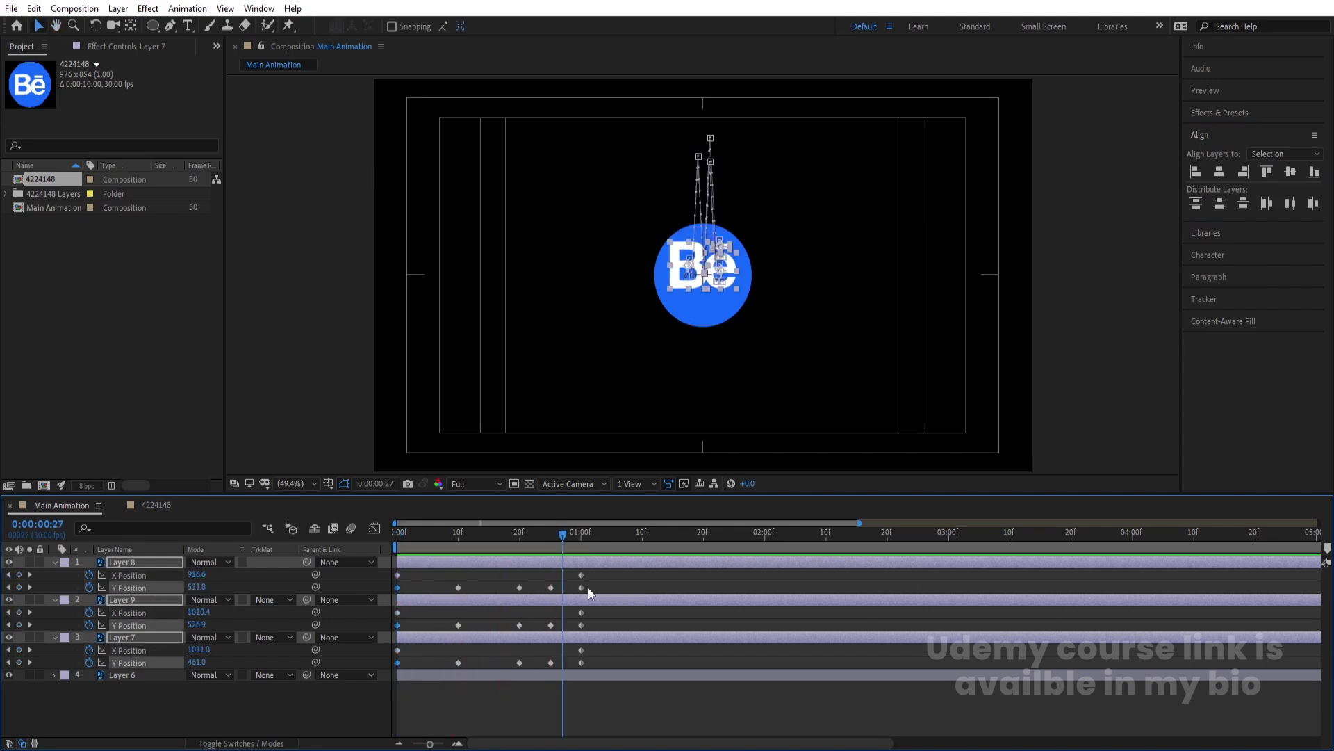
{"action": "key", "text": "j"}
{"action": "key", "text": "j"}
{"action": "left_click", "coordinate": [582, 576]}
{"action": "left_click", "coordinate": [581, 612], "text": "shift"}
{"action": "left_click", "coordinate": [581, 650], "text": "shift"}
{"action": "left_click_drag", "start_coordinate": [581, 650], "coordinate": [524, 633]}
{"action": "key", "text": "space"}
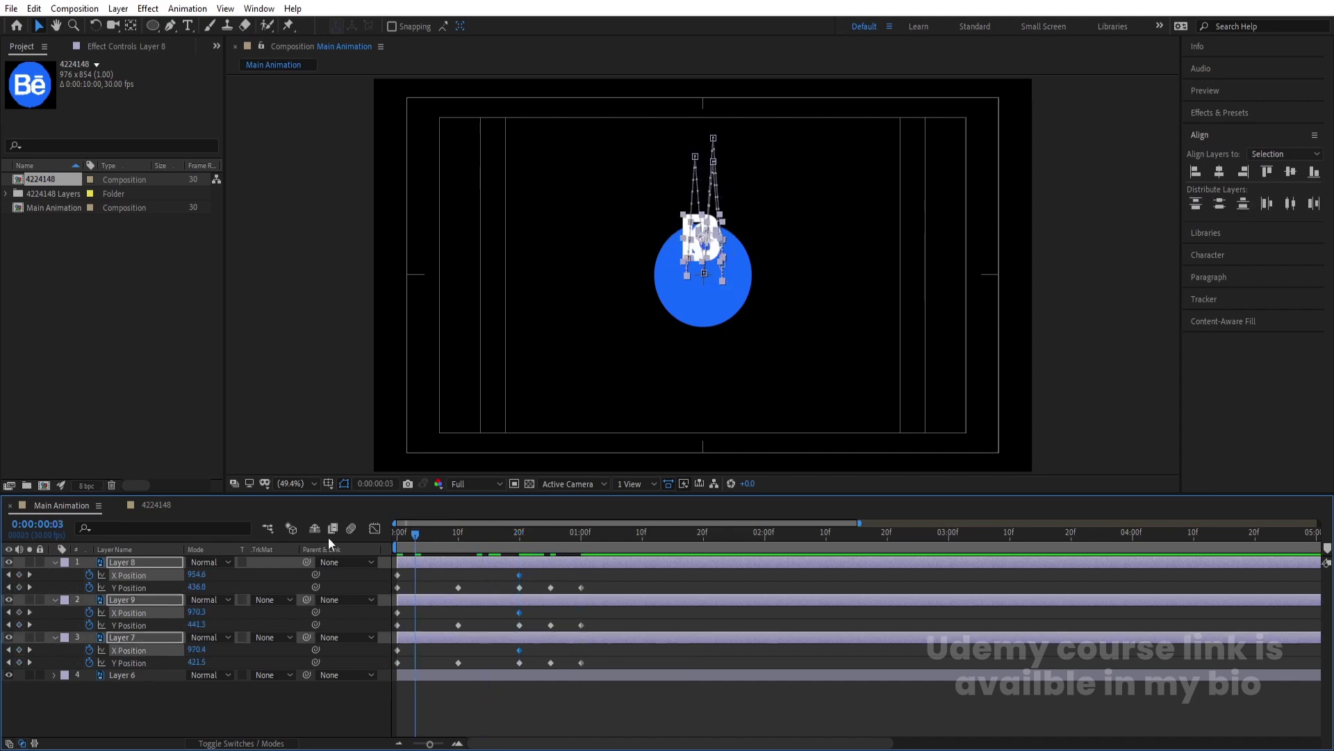
{"action": "key", "text": "space"}
{"action": "key", "text": "space"}
{"action": "key", "text": "space"}
Step: Apply Easy Ease to all Y Position keyframes of Layers 8, 9 and 7 and show their speed curves in the Graph Editor
{"action": "left_click", "coordinate": [130, 585]}
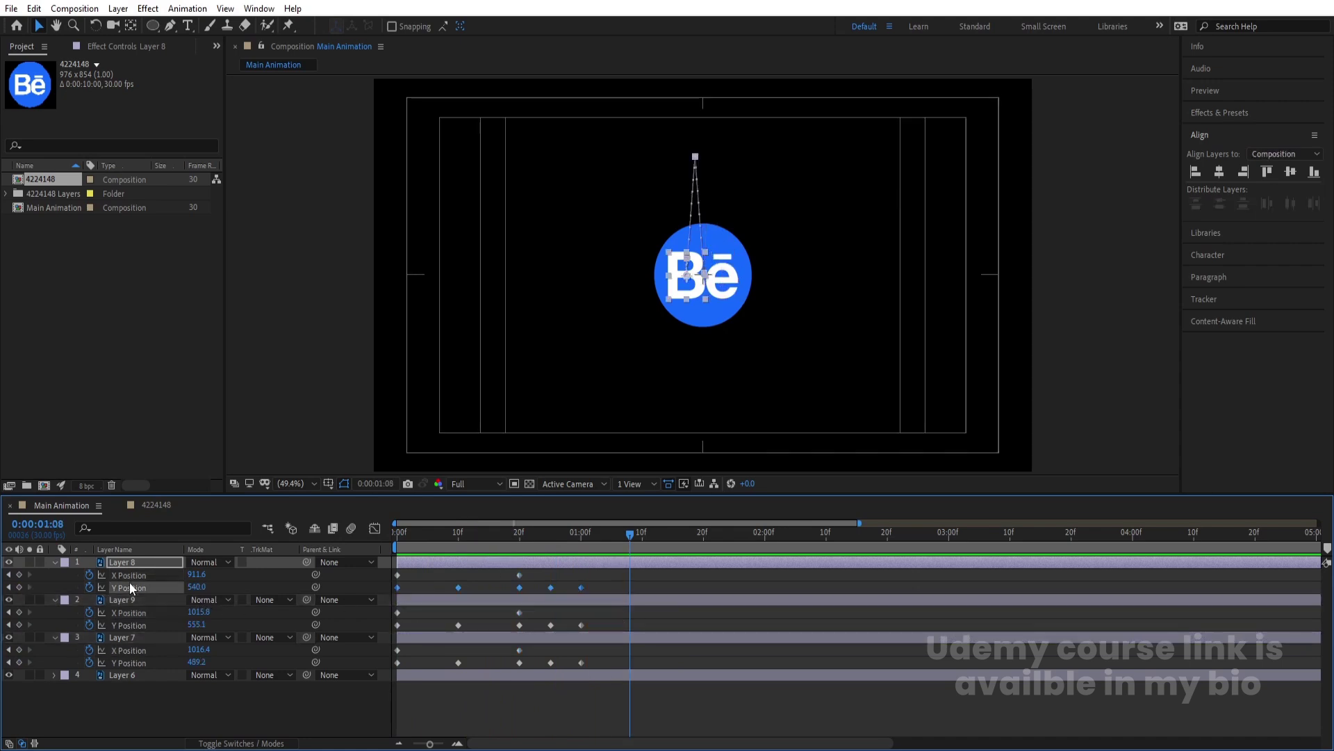
{"action": "left_click", "coordinate": [131, 626], "text": "shift"}
{"action": "left_click", "coordinate": [128, 662], "text": "shift"}
{"action": "key", "text": "F9"}
{"action": "left_click", "coordinate": [374, 528]}
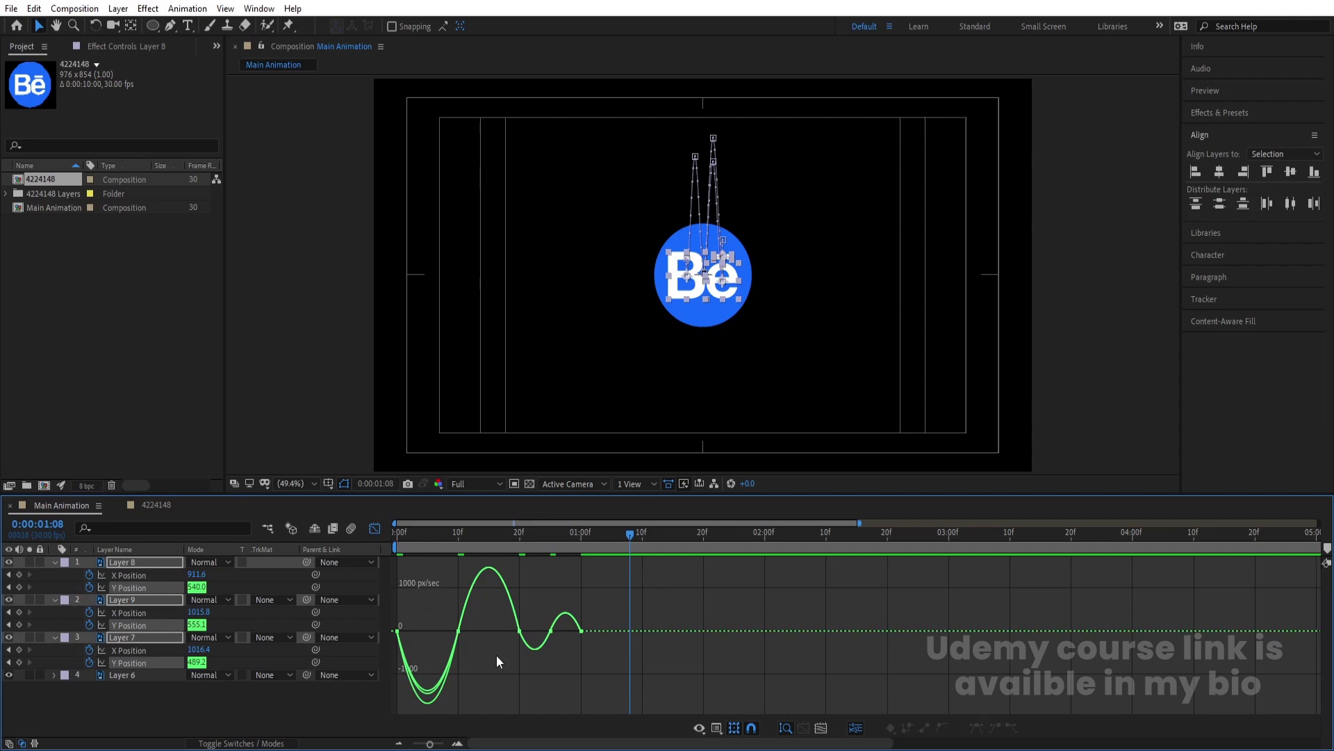
Step: Shape the Y Position speed curves to start fast, ease widely around frame 10 and peak just before frame 20
{"action": "left_click_drag", "start_coordinate": [458, 630], "coordinate": [384, 631]}
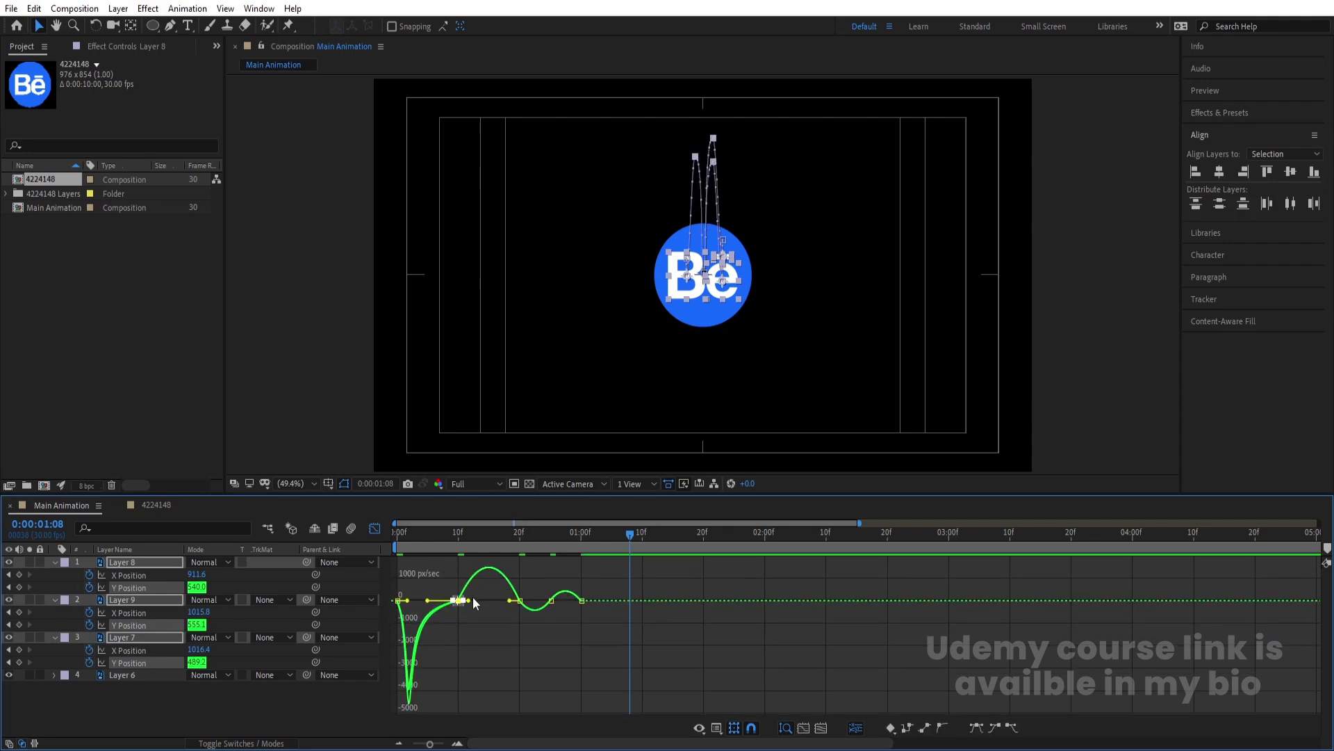
{"action": "left_click_drag", "start_coordinate": [468, 600], "coordinate": [522, 603]}
{"action": "left_click_drag", "start_coordinate": [442, 534], "coordinate": [320, 520]}
{"action": "key", "text": "equal"}
{"action": "key", "text": "equal"}
{"action": "left_click_drag", "start_coordinate": [417, 603], "coordinate": [401, 629]}
{"action": "left_click", "coordinate": [888, 623]}
{"action": "left_click_drag", "start_coordinate": [843, 624], "coordinate": [876, 627]}
{"action": "key", "text": "space"}
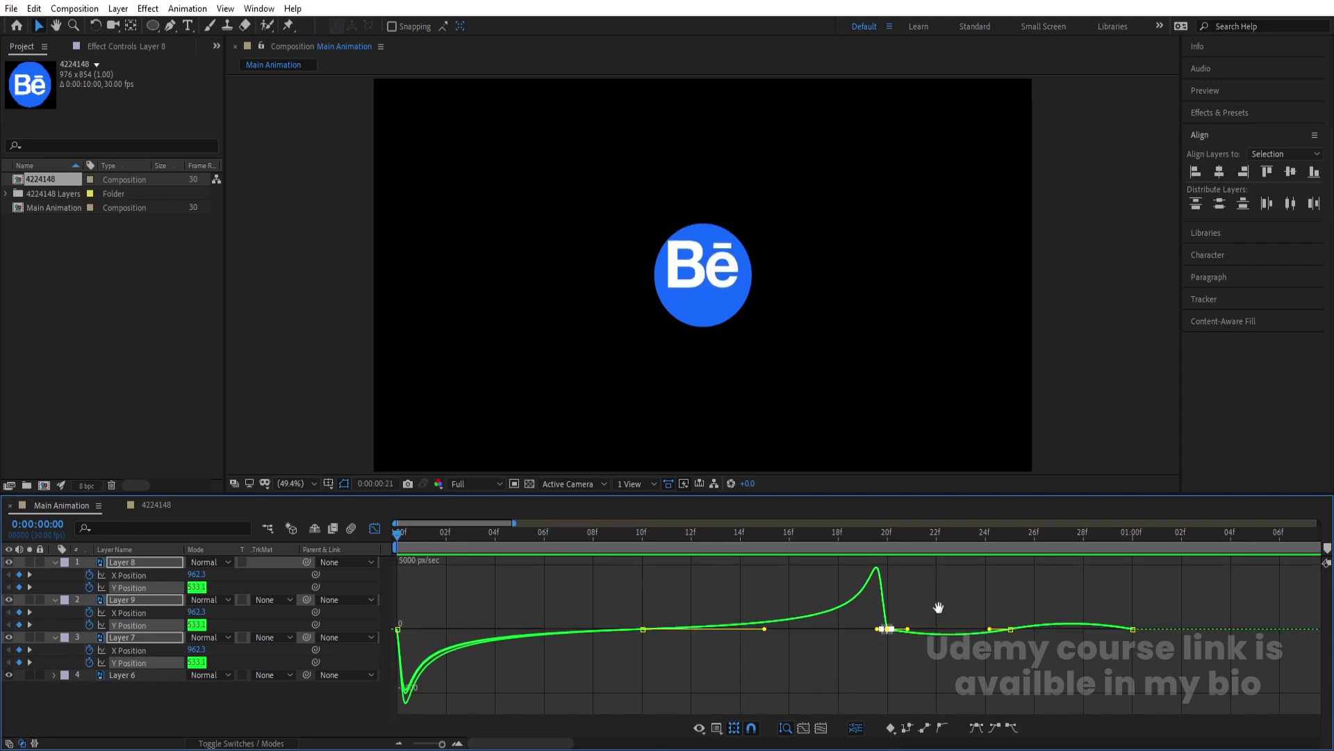
Step: Shape the small bounce's speed curves with wide easing around frame 25 and peaks near frame 20 and 0:00:01:00, and preview the animation
{"action": "left_click", "coordinate": [1011, 629]}
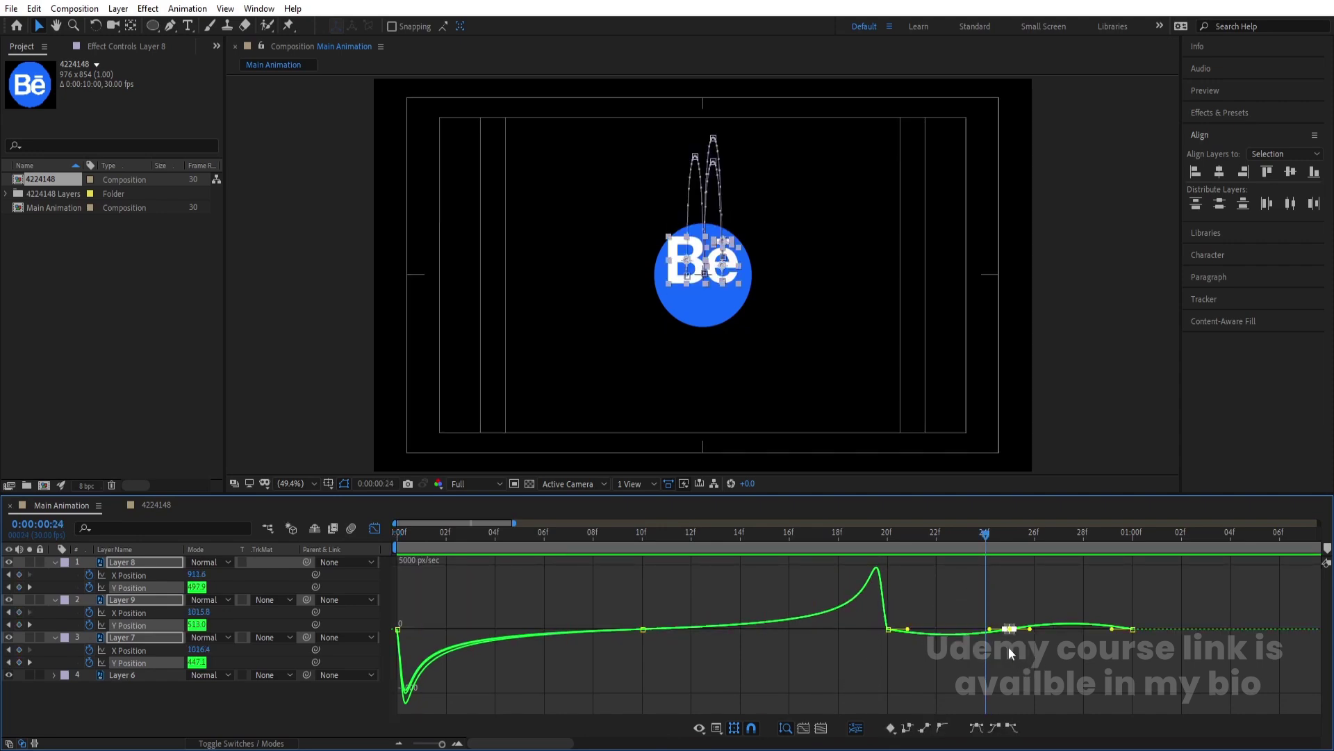
{"action": "left_click_drag", "start_coordinate": [990, 629], "coordinate": [878, 631]}
{"action": "left_click_drag", "start_coordinate": [1065, 590], "coordinate": [945, 692]}
{"action": "left_click_drag", "start_coordinate": [1030, 629], "coordinate": [1095, 628]}
{"action": "left_click_drag", "start_coordinate": [918, 595], "coordinate": [891, 630]}
{"action": "key", "text": "minus"}
{"action": "left_click_drag", "start_coordinate": [988, 607], "coordinate": [909, 677]}
{"action": "left_click_drag", "start_coordinate": [925, 630], "coordinate": [935, 631]}
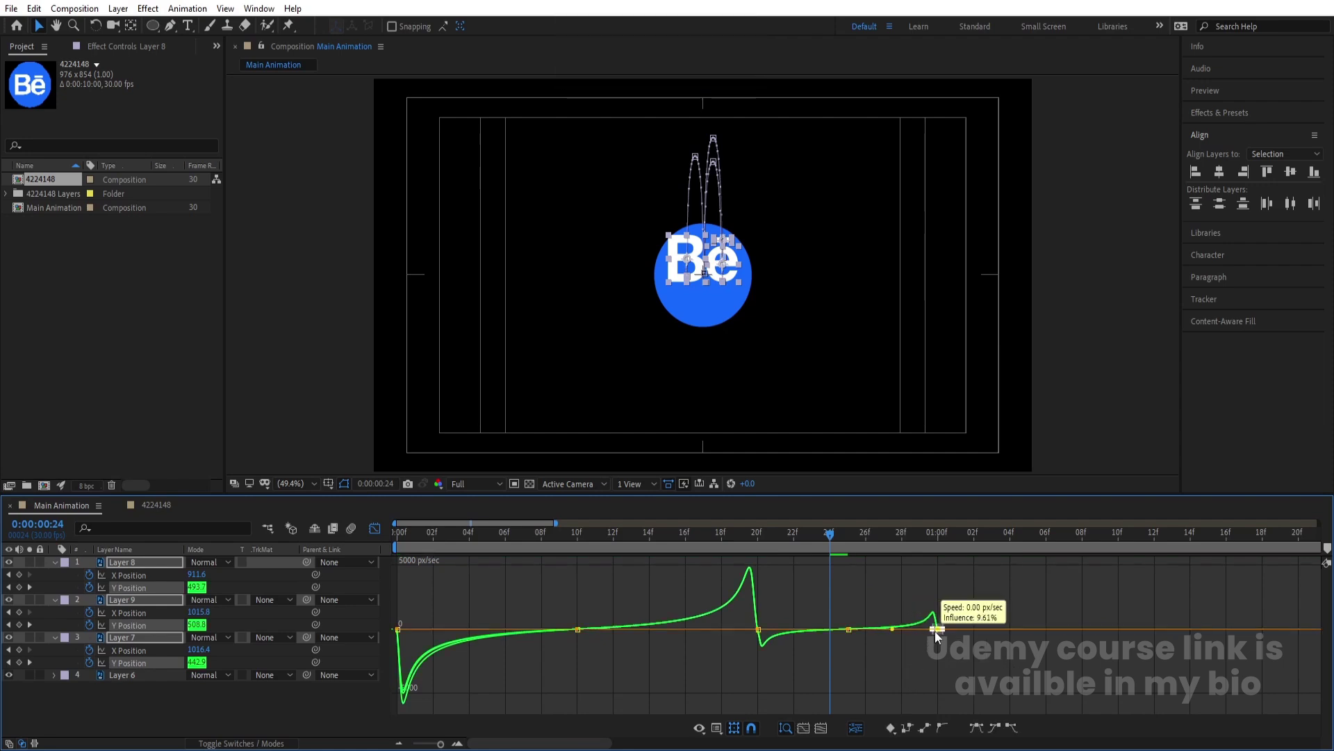
{"action": "key", "text": "space"}
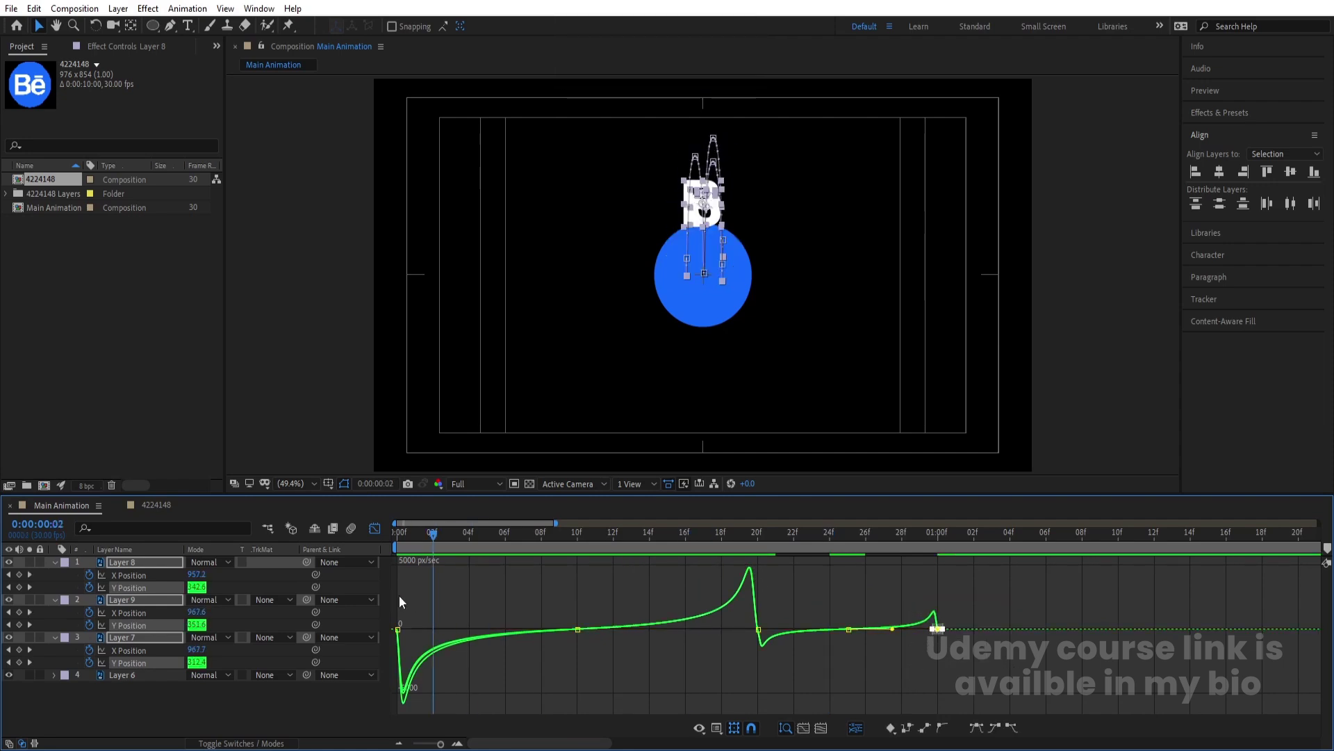
{"action": "left_click", "coordinate": [374, 527]}
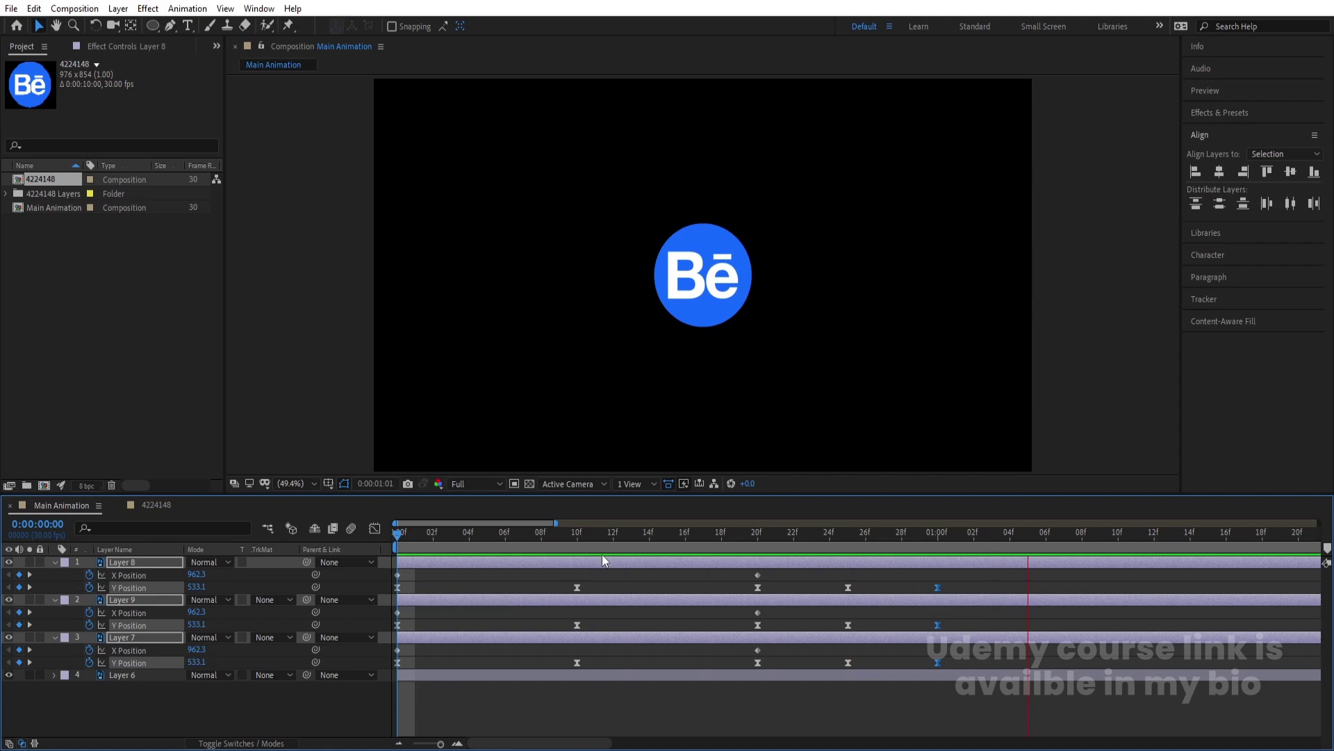
{"action": "key", "text": "space"}
{"action": "left_click_drag", "start_coordinate": [603, 540], "coordinate": [169, 564]}
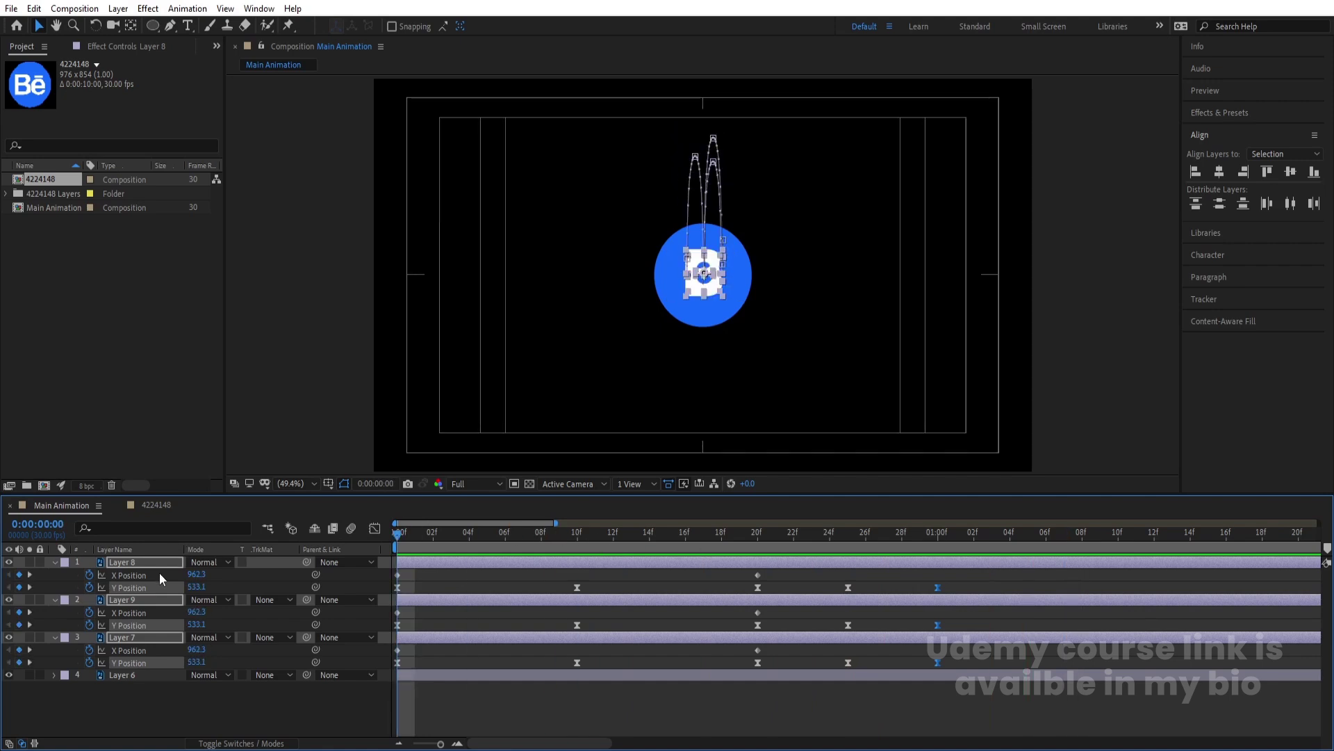
Step: Add Scale keyframes to Layers 8, 9 and 7 at 0:00:00:00 and 0:00:00:20
{"action": "key", "text": "s"}
{"action": "left_click", "coordinate": [91, 573]}
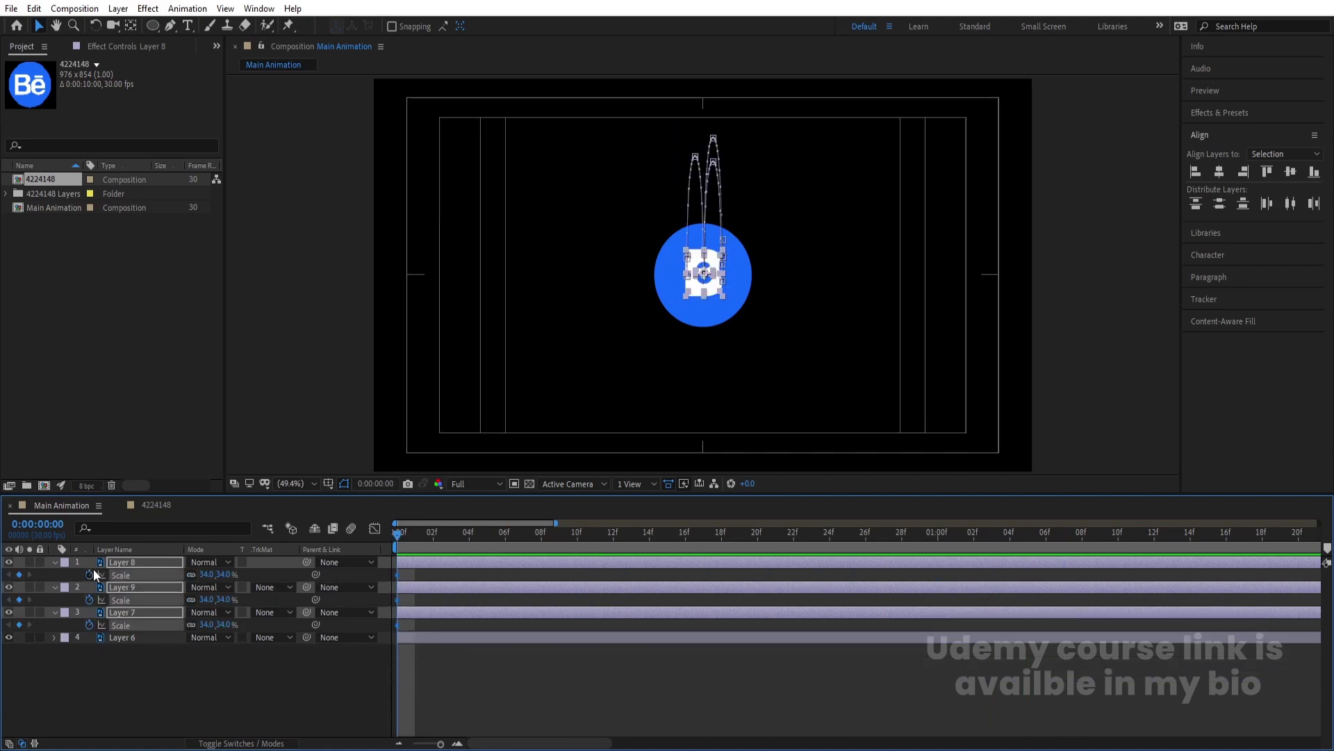
{"action": "key", "text": "u"}
{"action": "key", "text": "k"}
{"action": "key", "text": "k"}
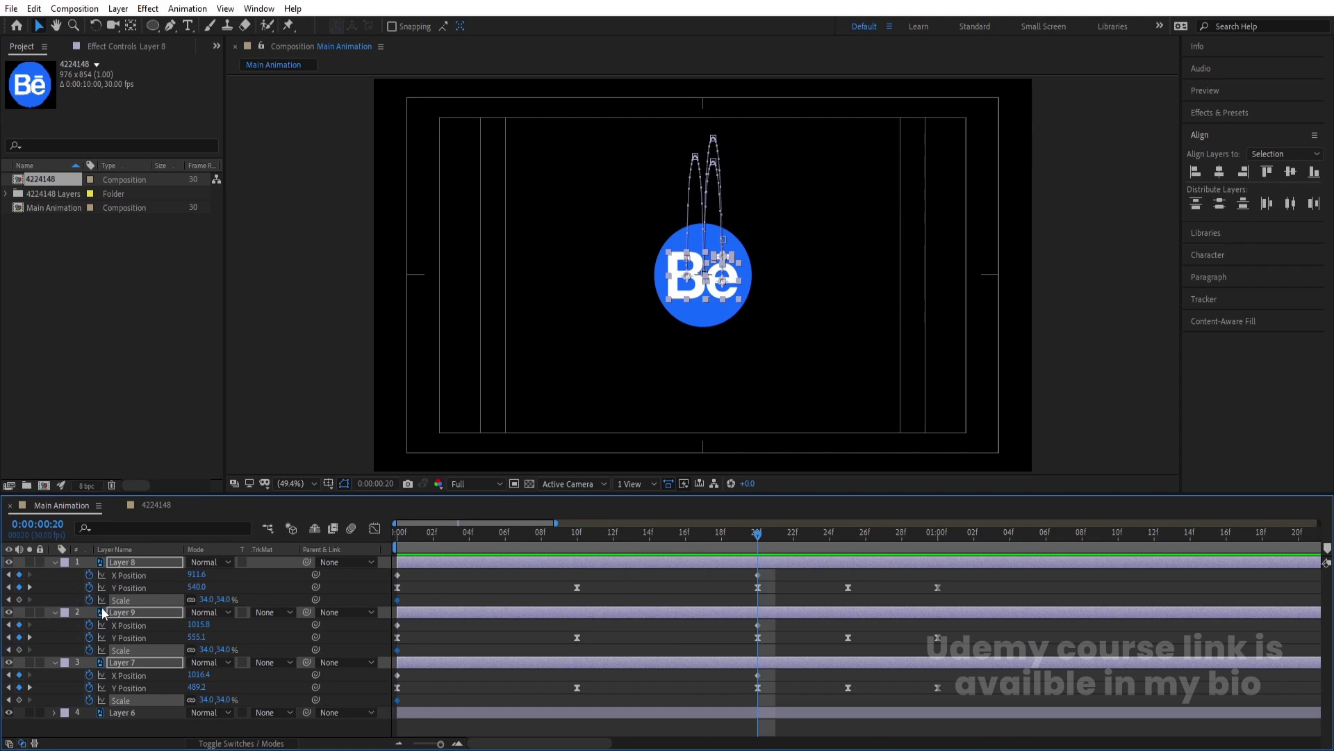
{"action": "left_click", "coordinate": [20, 600]}
Step: Set the Scale of Layers 8, 9 and 7 to 0% at 0:00:00:00
{"action": "left_click_drag", "start_coordinate": [416, 544], "coordinate": [327, 548]}
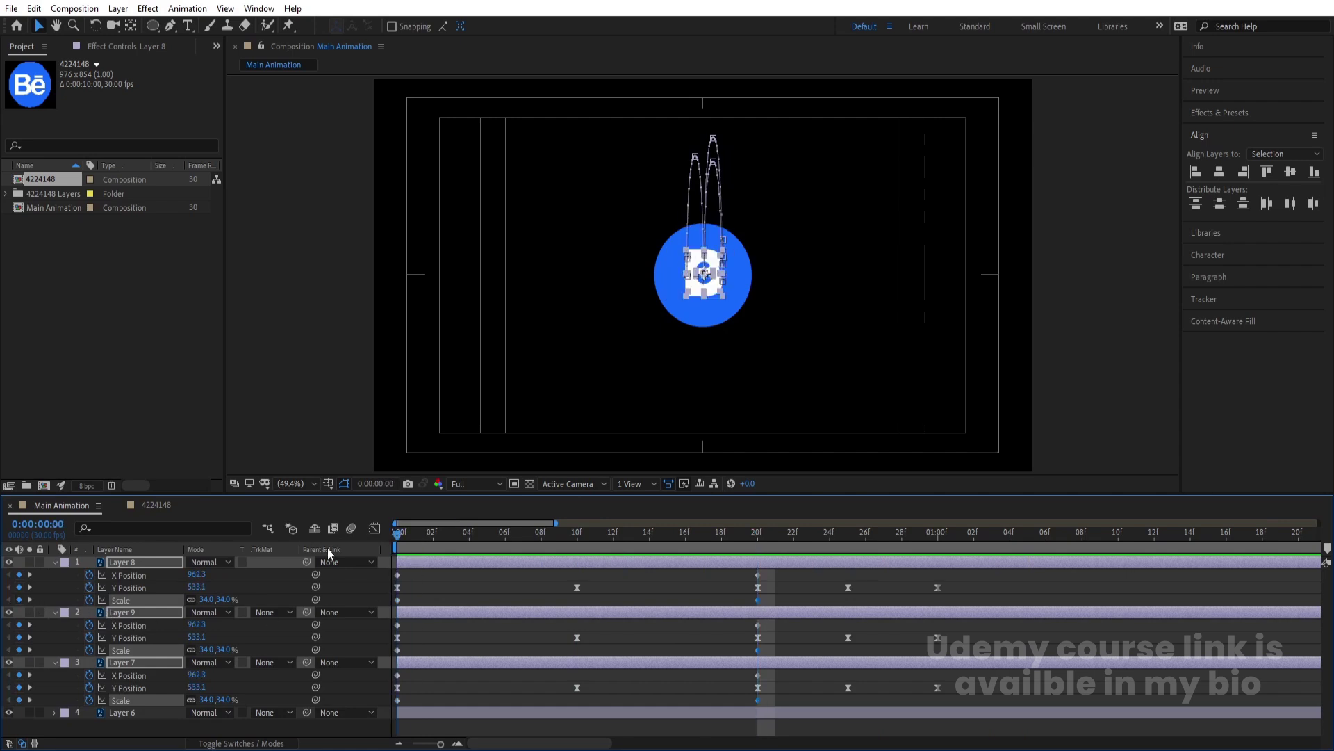
{"action": "left_click", "coordinate": [205, 600]}
{"action": "type", "text": "0"}
{"action": "key", "text": "Return"}
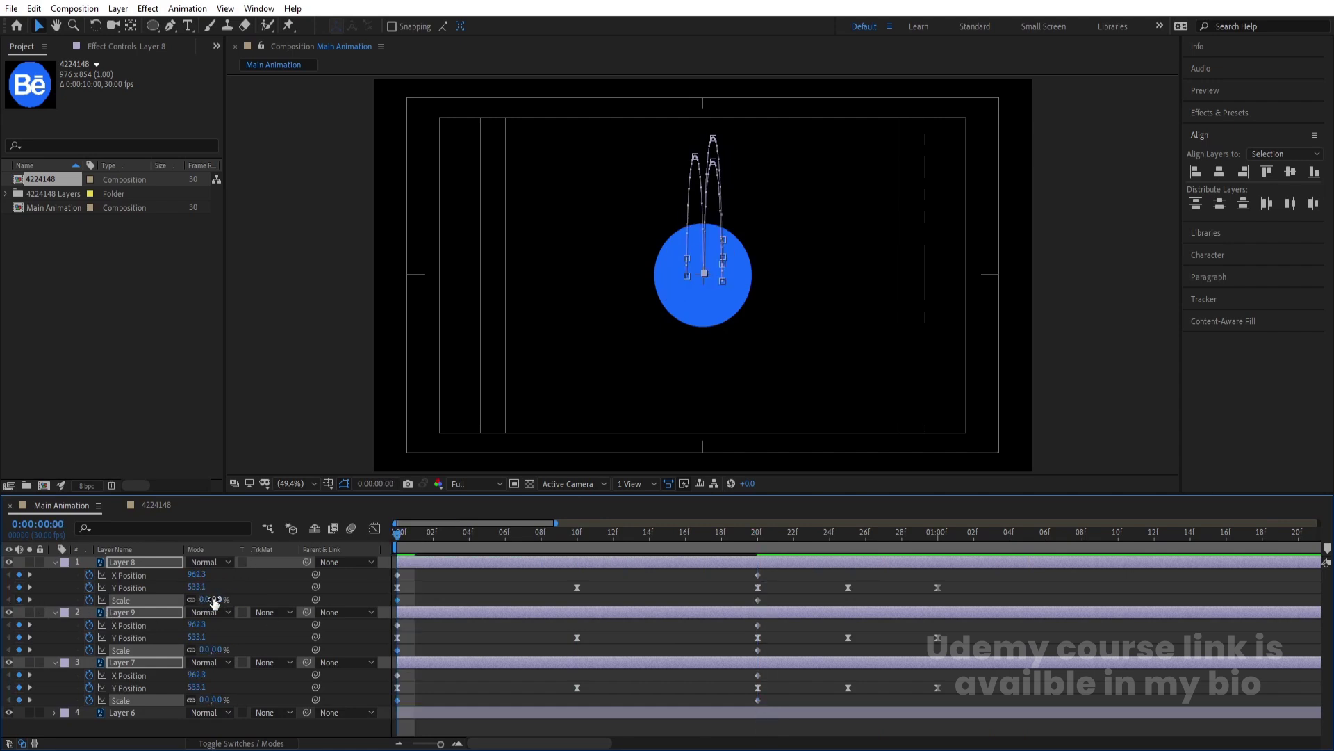
Step: Animate the Rotation of Layers 8, 9 and 7 from 0 at 0:00:00:00 to one full turn at 0:00:00:20
{"action": "key", "text": "r"}
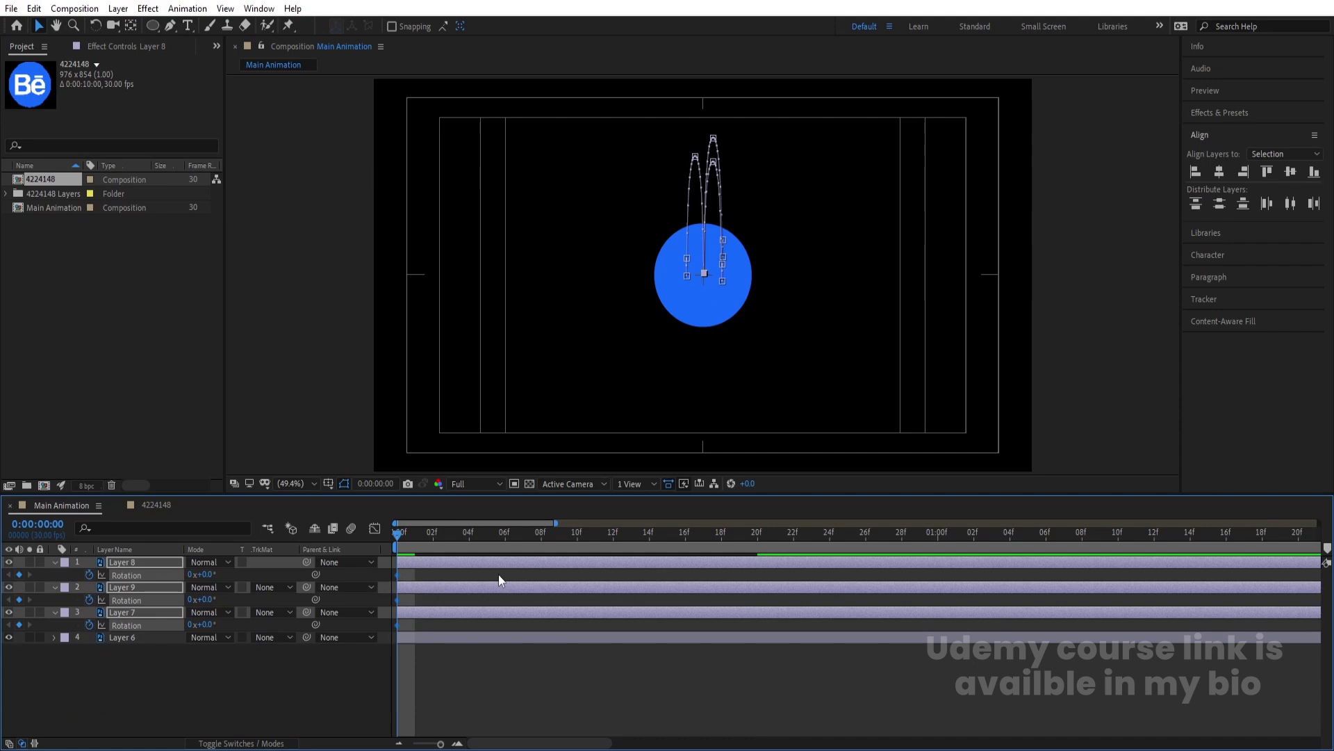
{"action": "key", "text": "u"}
{"action": "left_click", "coordinate": [746, 539]}
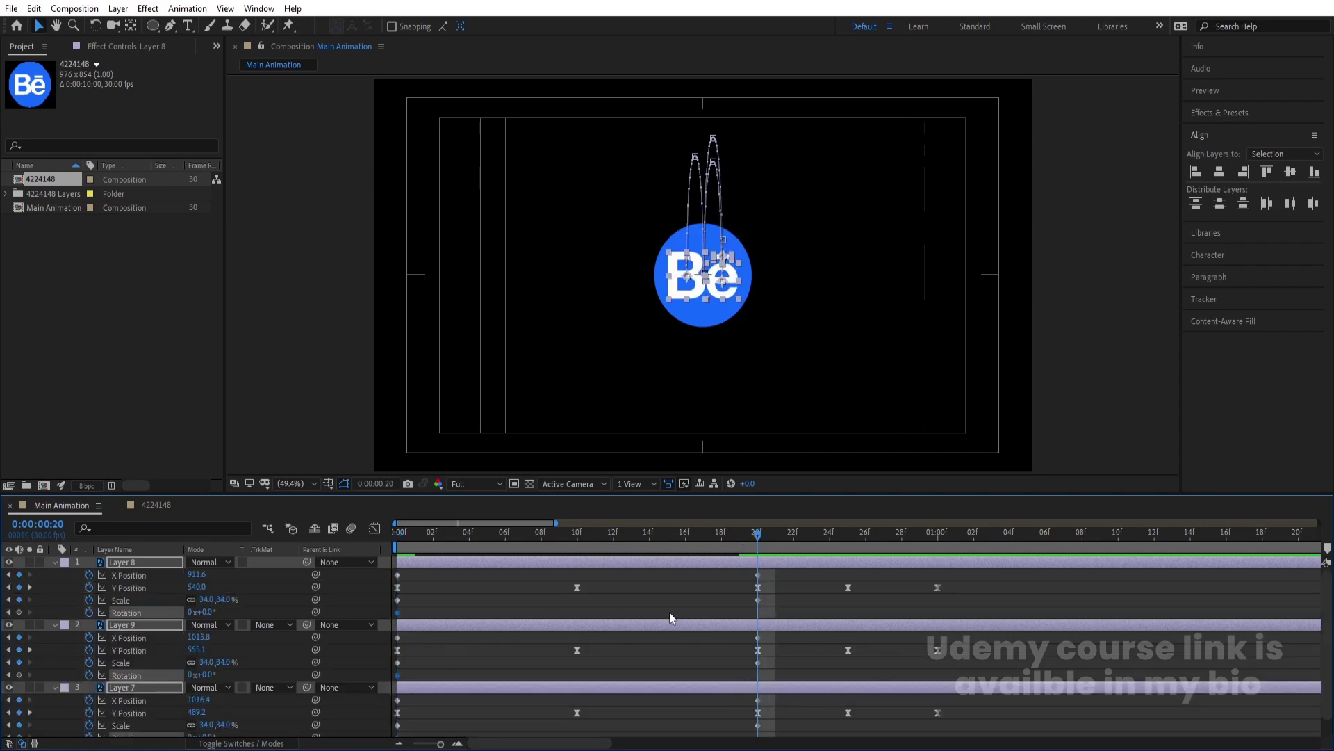
{"action": "left_click", "coordinate": [190, 613]}
{"action": "type", "text": "1"}
{"action": "key", "text": "Return"}
Step: Play the animation from the start several times to check the scaling and spinning letters
{"action": "left_click_drag", "start_coordinate": [417, 533], "coordinate": [322, 531]}
{"action": "key", "text": "space"}
{"action": "key", "text": "space"}
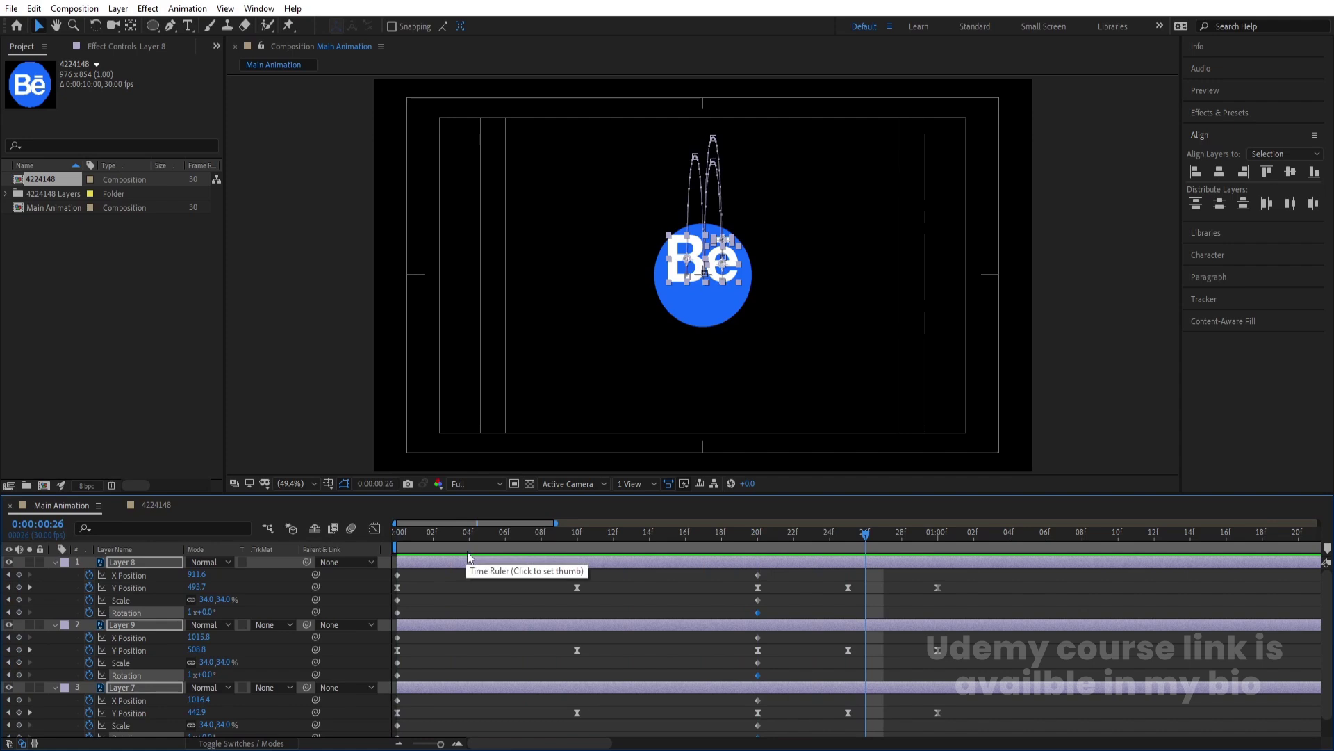
{"action": "key", "text": "space"}
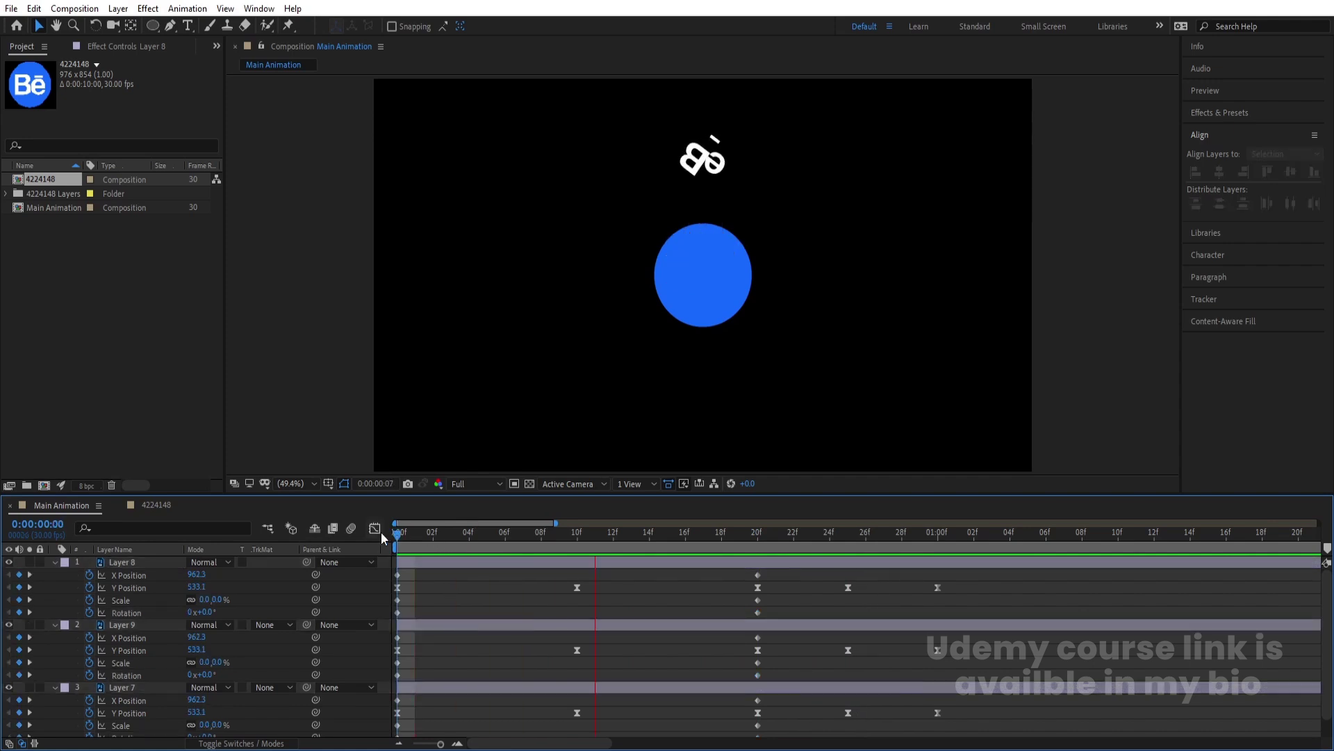
{"action": "key", "text": "space"}
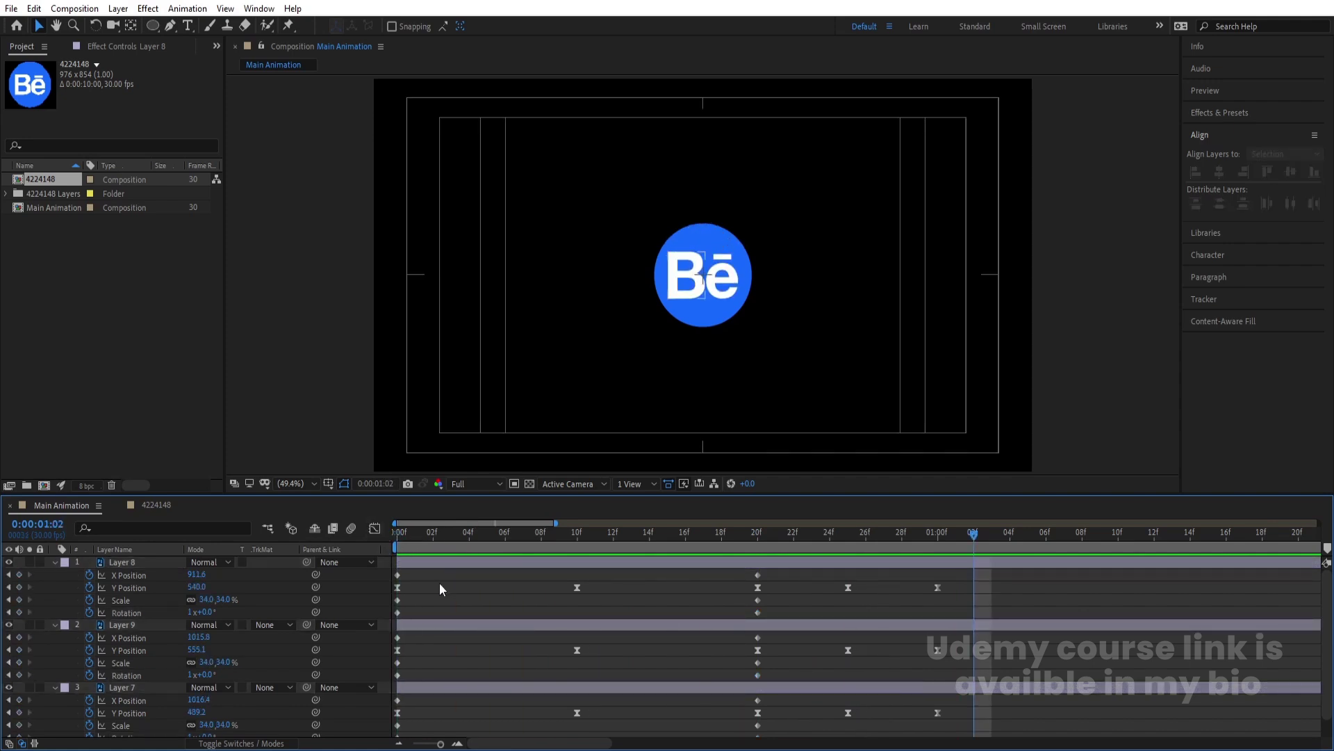
{"action": "key", "text": "space"}
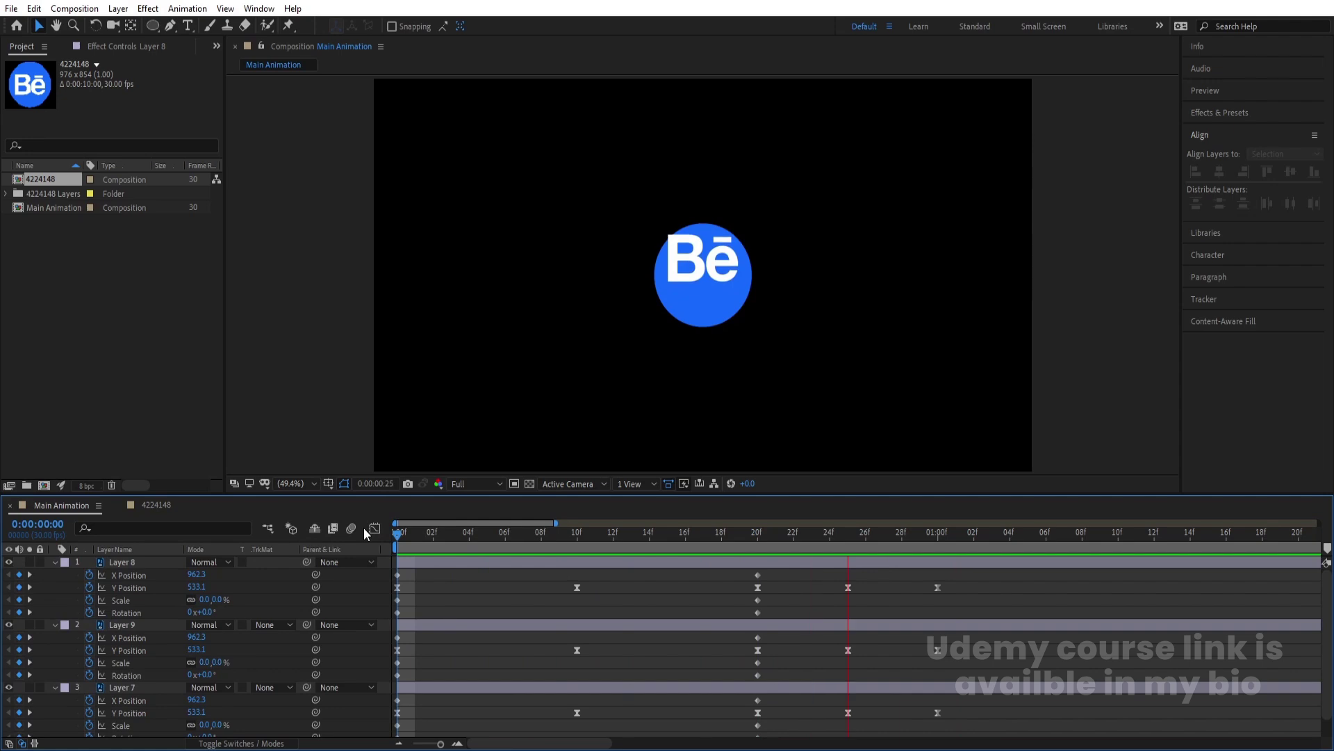
{"action": "key", "text": "space"}
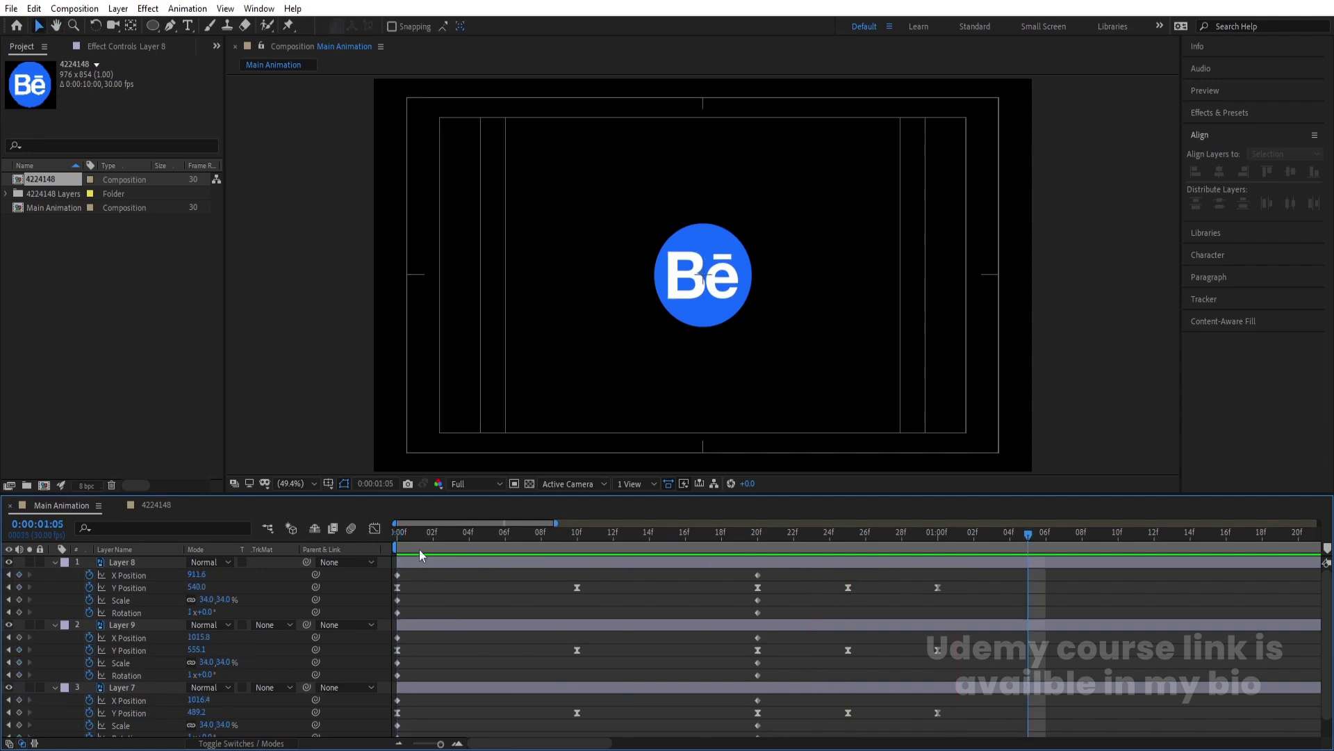
Step: Delete the Scale and Rotation keyframes of Layers 8, 9 and 7, and show their remaining keyframes at 0:00:00:00
{"action": "scroll", "coordinate": [143, 687], "scroll_direction": "down", "scroll_amount": 1}
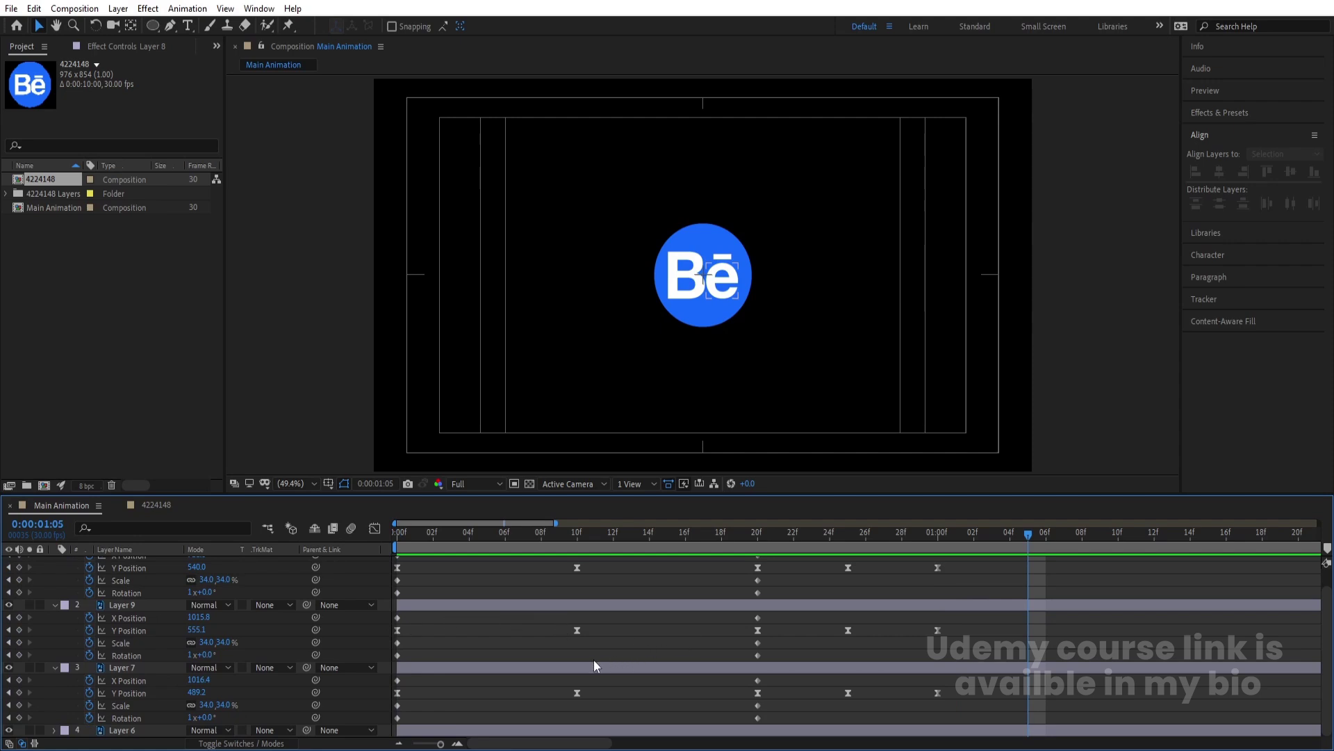
{"action": "key", "text": "u"}
{"action": "key", "text": "s"}
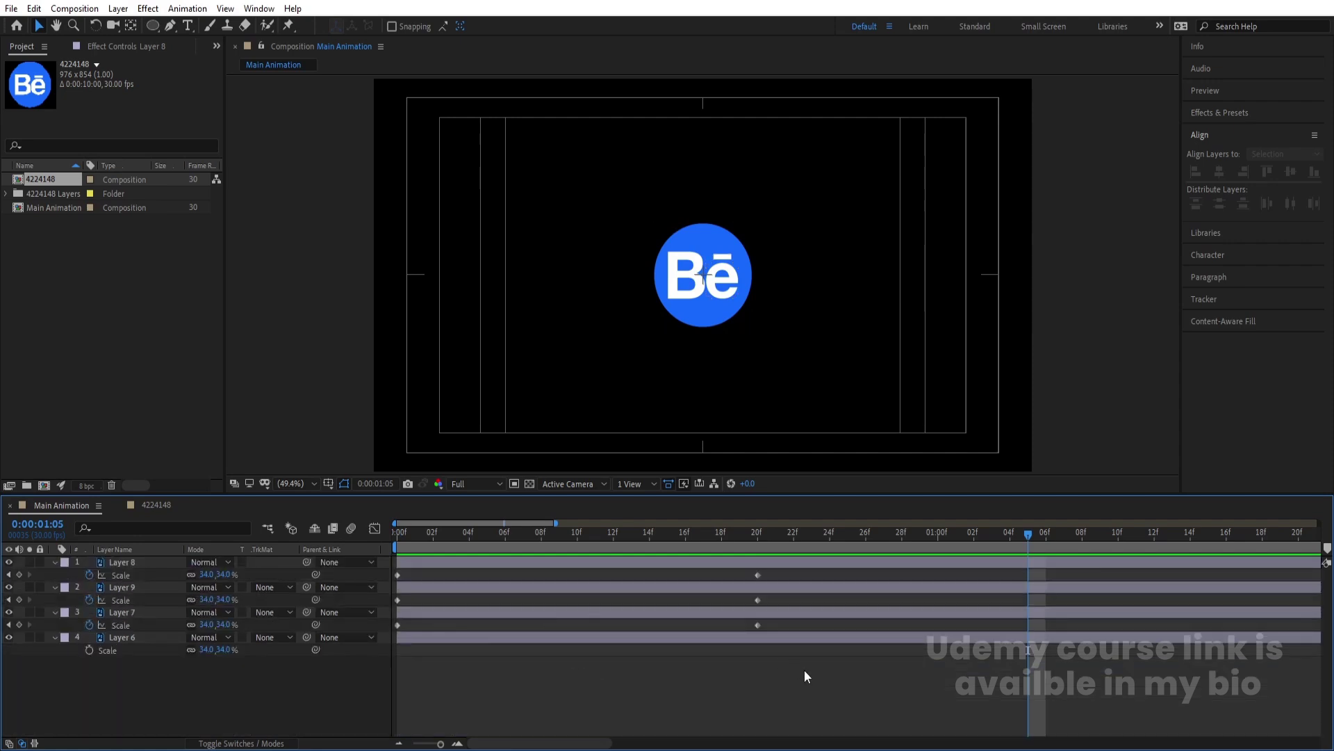
{"action": "left_click_drag", "start_coordinate": [784, 672], "coordinate": [310, 528]}
{"action": "key", "text": "Delete"}
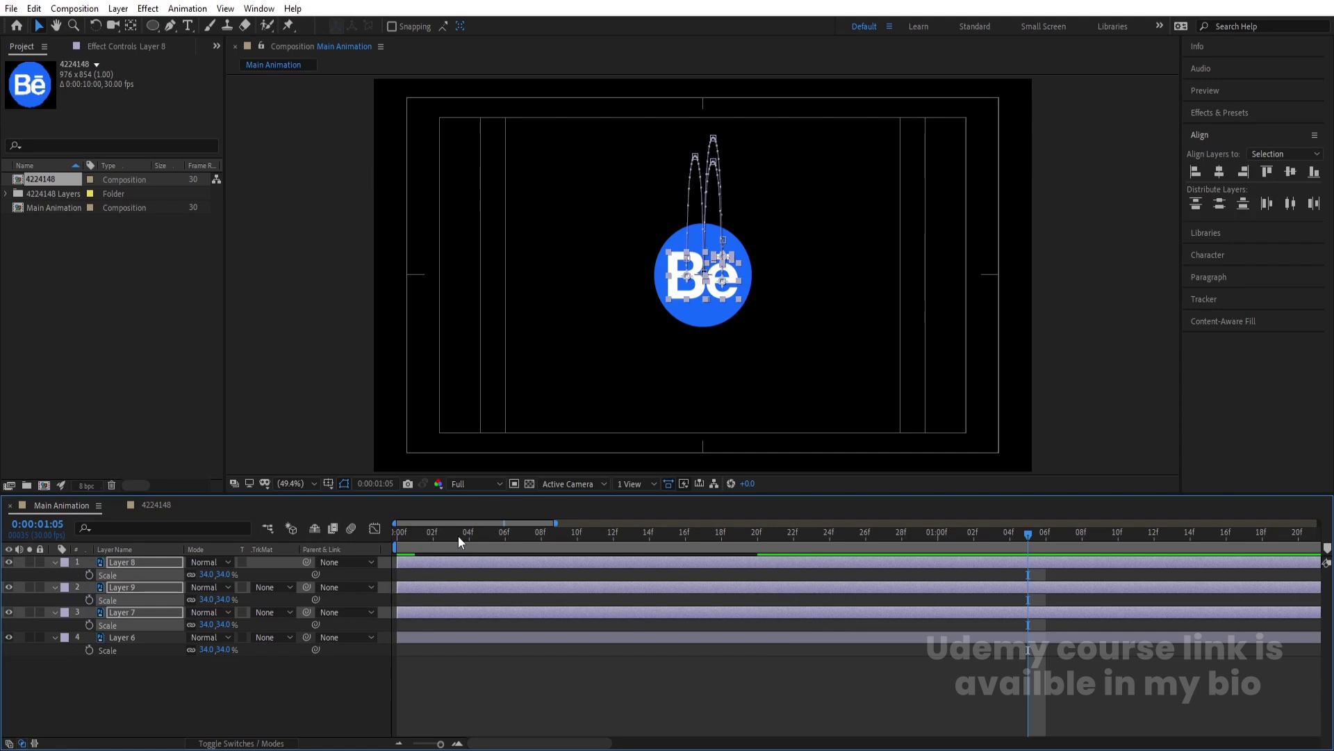
{"action": "key", "text": "Home"}
{"action": "key", "text": "u"}
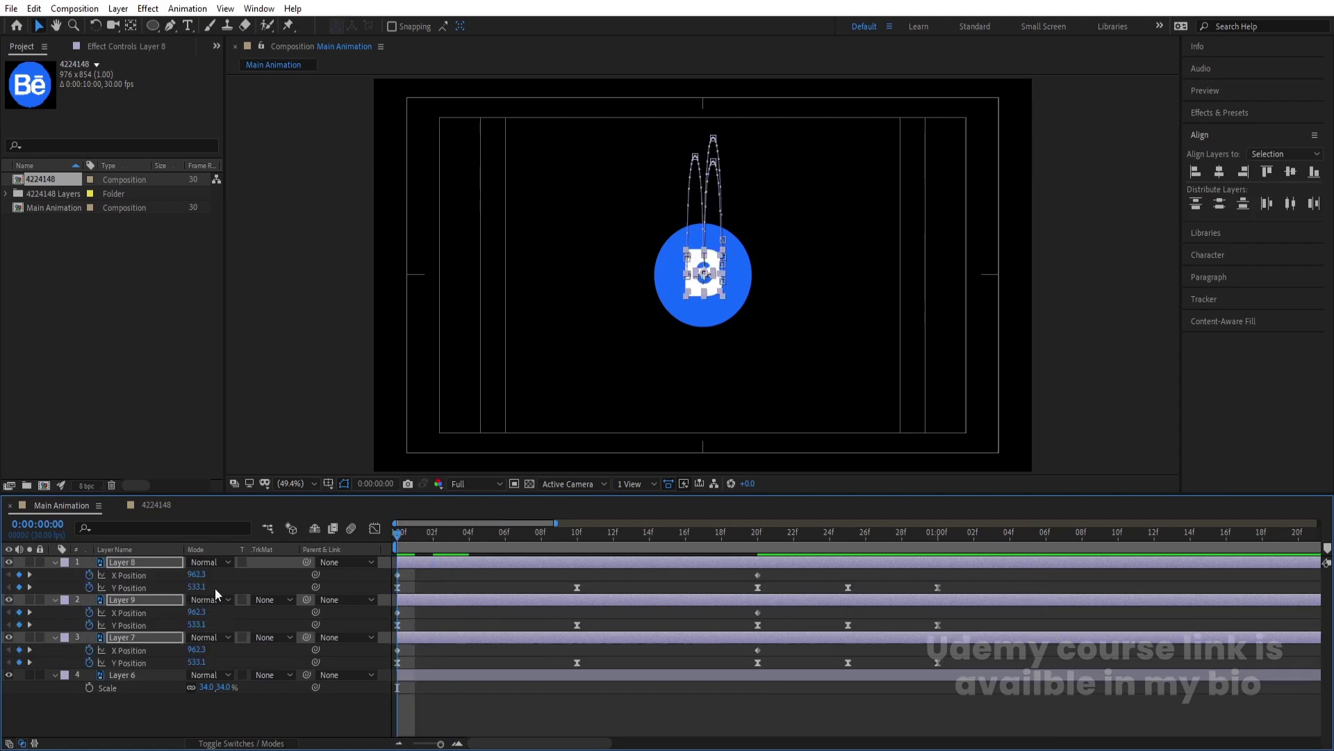
Step: Set the Y Position of Layers 8, 9 and 7 to 763.1 at 0:00:00:00 and preview the animation
{"action": "left_click_drag", "start_coordinate": [197, 586], "coordinate": [358, 580]}
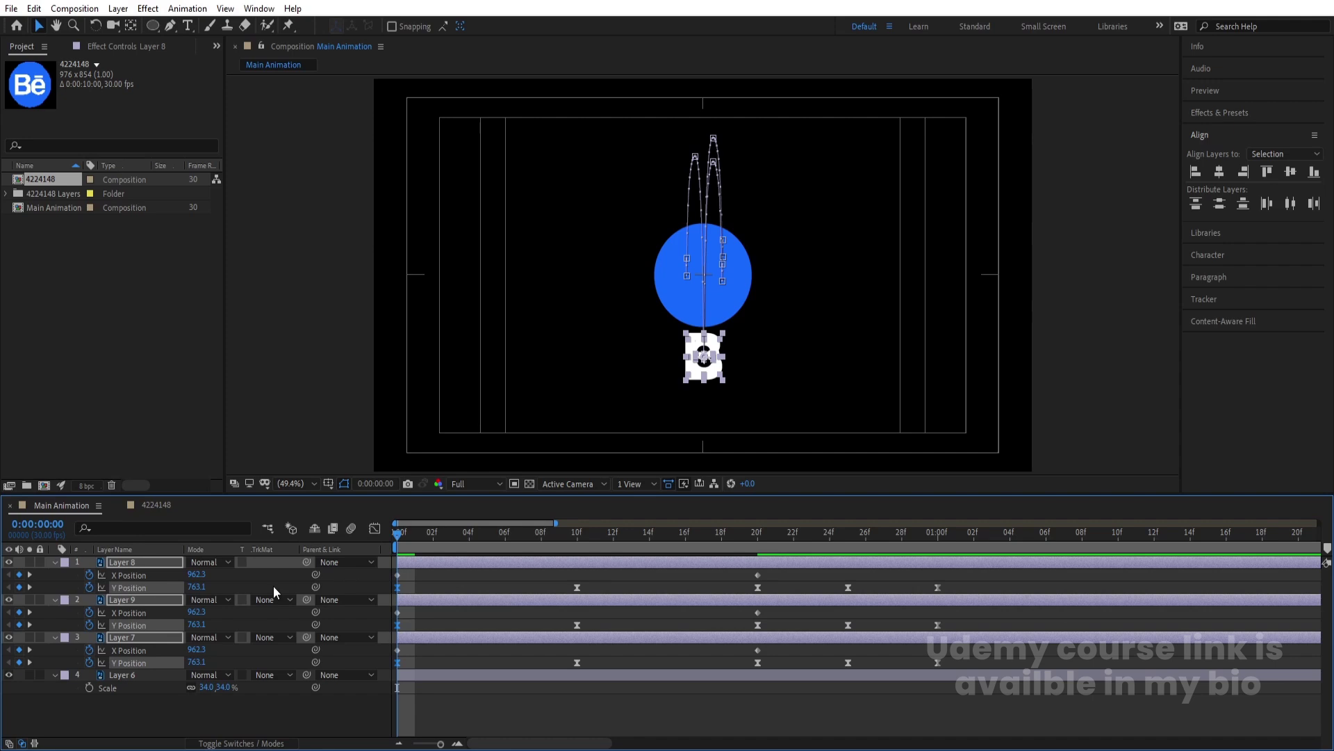
{"action": "key", "text": "space"}
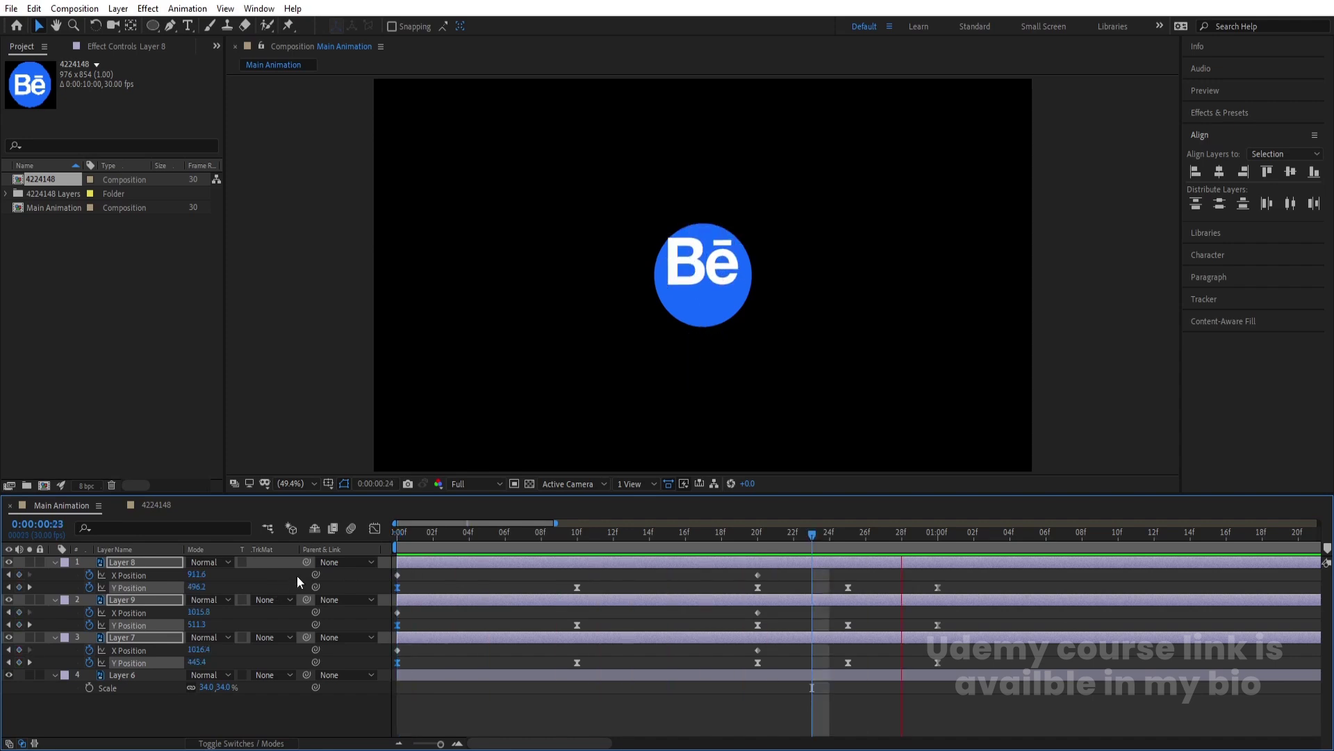
{"action": "key", "text": "space"}
{"action": "key", "text": "space"}
{"action": "key", "text": "space"}
Step: Collapse the layer properties, and shift Layer 9 to start at 0:00:00:05 and Layer 7 at 0:00:00:10
{"action": "left_click", "coordinate": [465, 578]}
{"action": "key", "text": "u"}
{"action": "left_click_drag", "start_coordinate": [417, 534], "coordinate": [507, 542]}
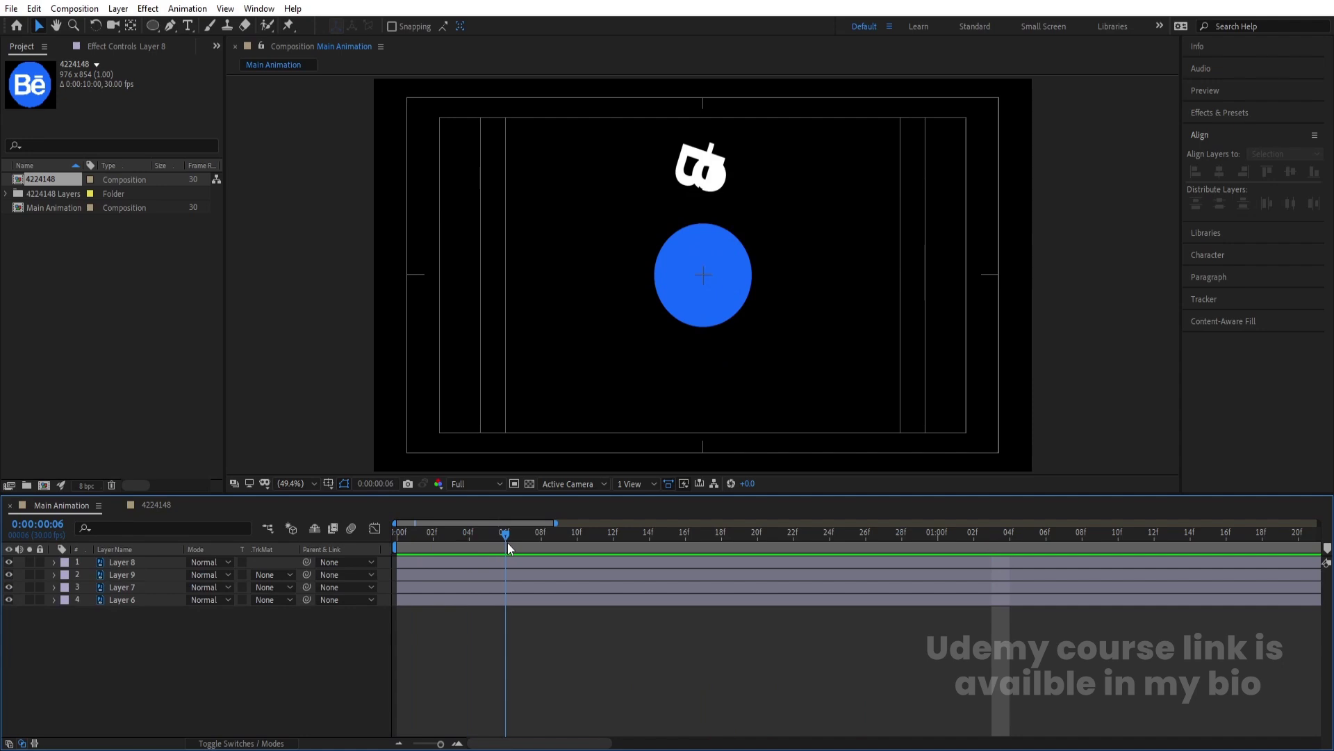
{"action": "key", "text": "minus"}
{"action": "left_click", "coordinate": [446, 540]}
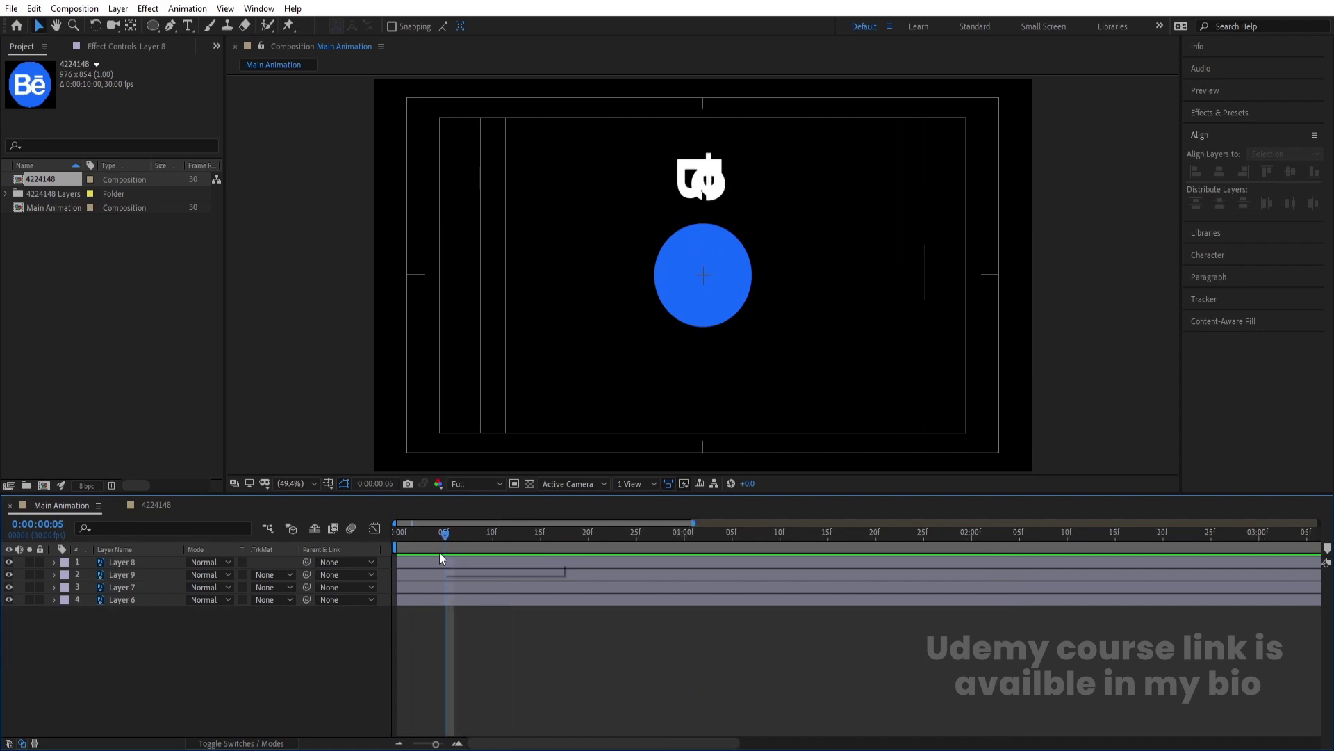
{"action": "left_click", "coordinate": [439, 577]}
{"action": "key", "text": "bracketleft"}
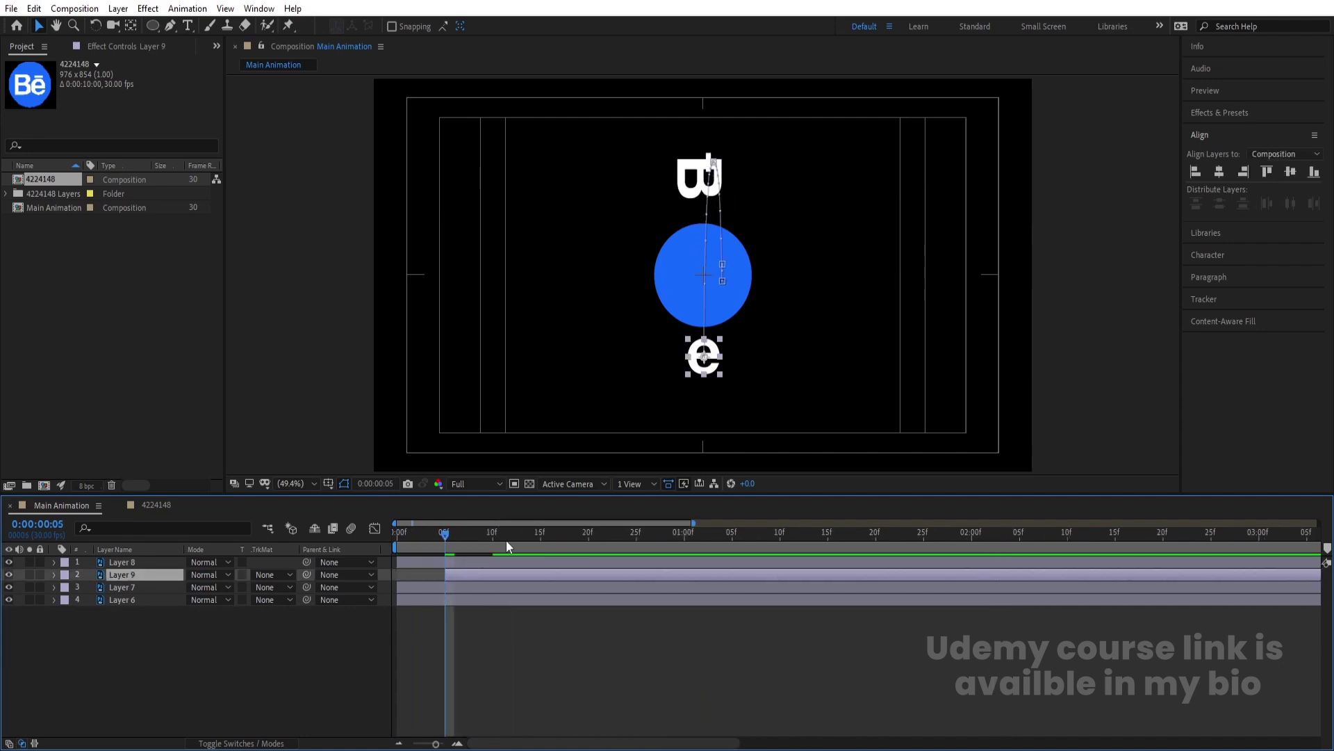
{"action": "left_click", "coordinate": [493, 535]}
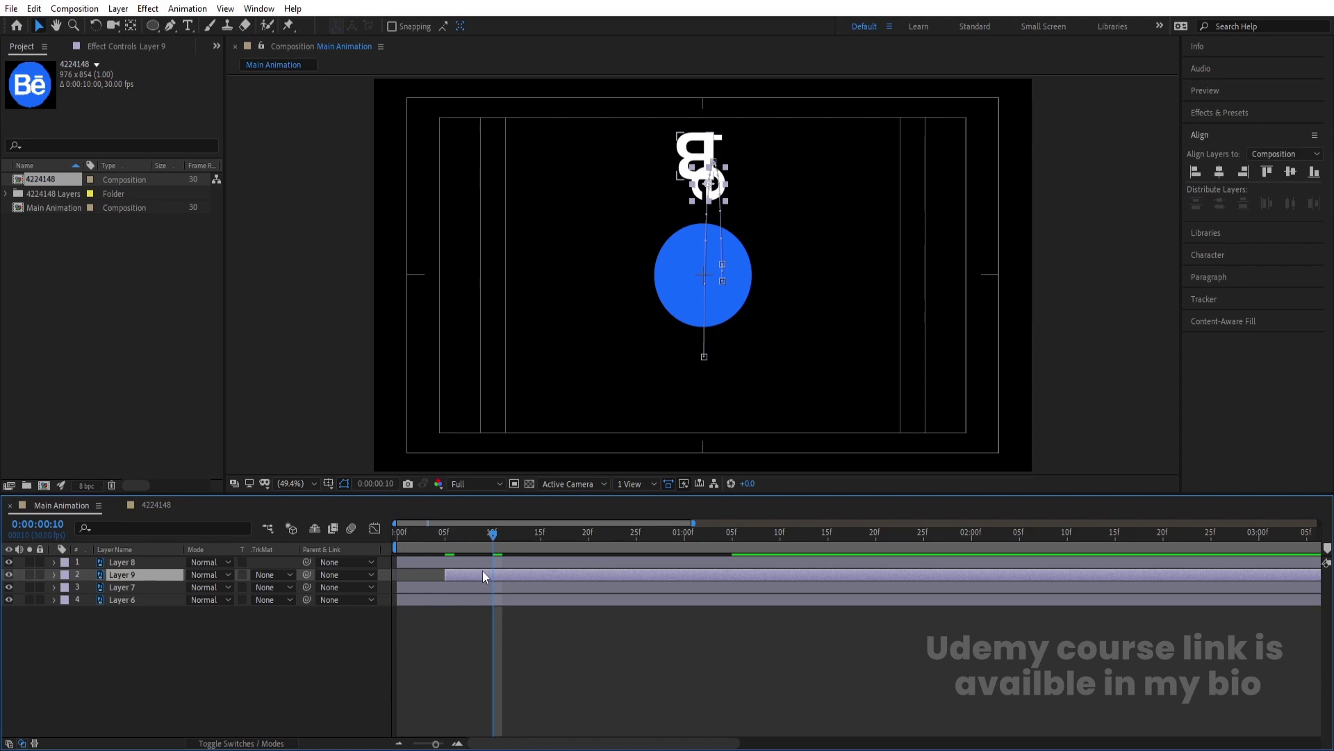
{"action": "left_click", "coordinate": [480, 592]}
{"action": "key", "text": "bracketleft"}
Step: Play the animation from the start to check the staggered timing of the letters
{"action": "key", "text": "space"}
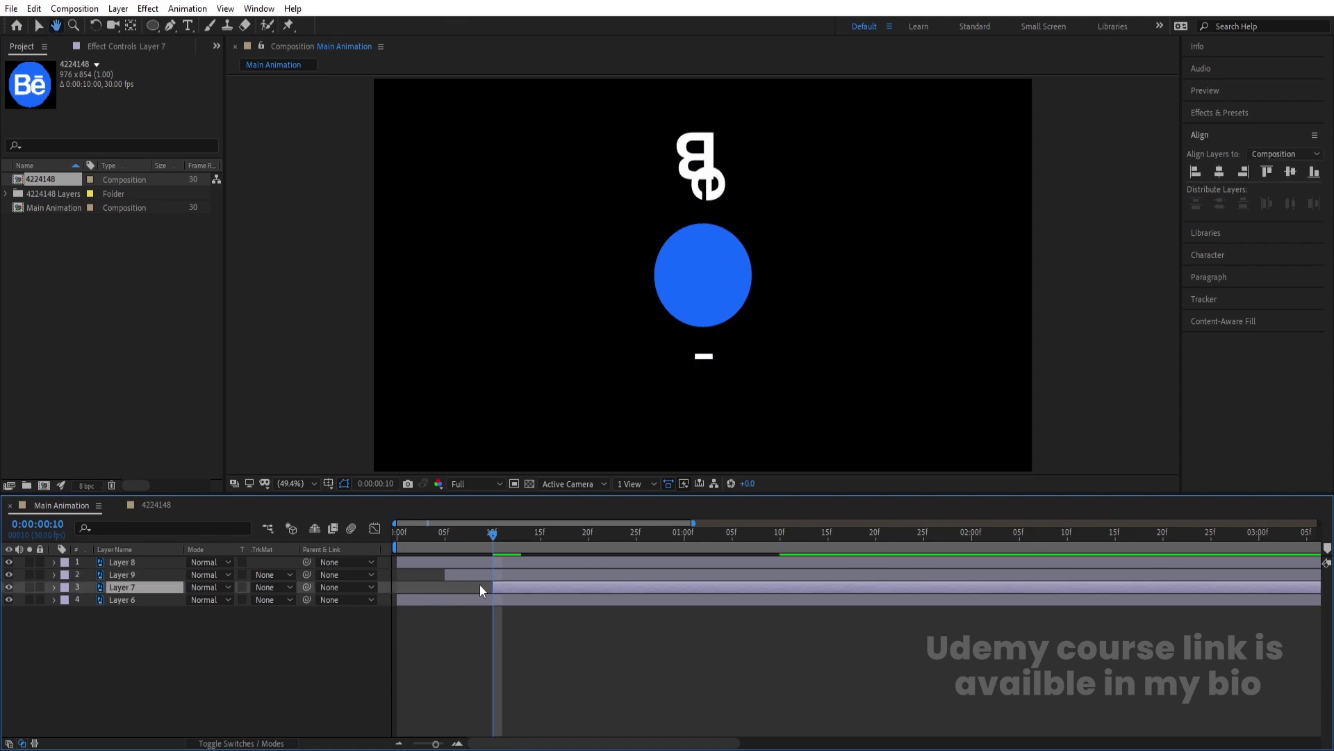
{"action": "left_click", "coordinate": [478, 533]}
{"action": "left_click", "coordinate": [399, 533]}
{"action": "key", "text": "space"}
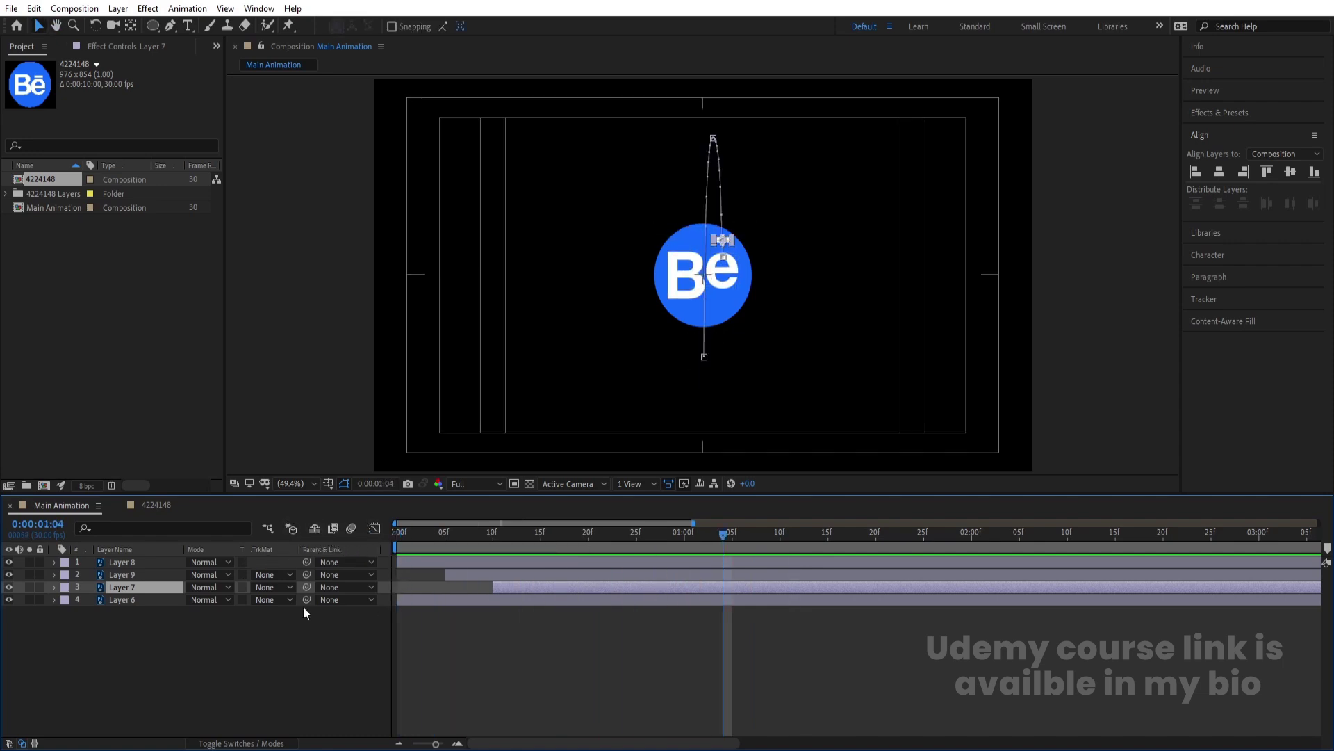
Step: Animate the Scale of Layer 6 from 0% at 0:00:00:00 to 34% at 0:00:00:20
{"action": "left_click", "coordinate": [143, 597]}
{"action": "key", "text": "Home"}
{"action": "key", "text": "s"}
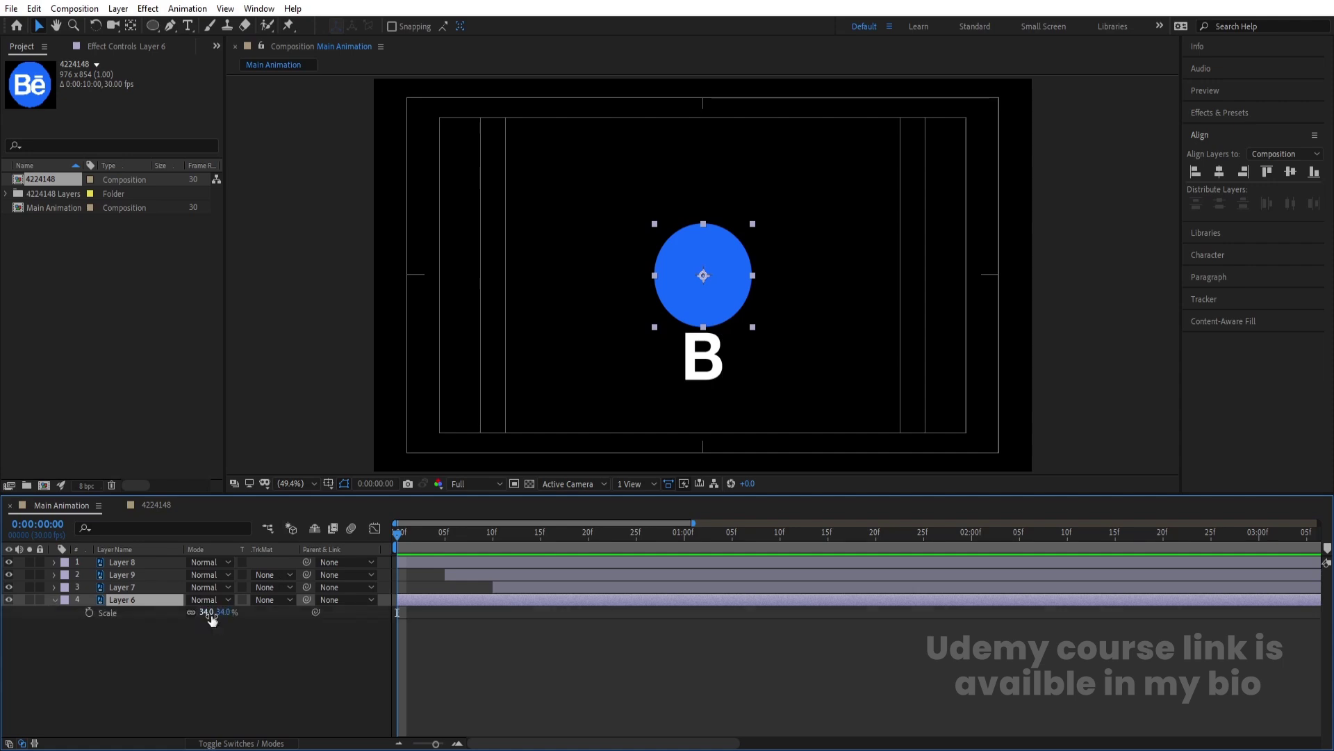
{"action": "left_click", "coordinate": [90, 613]}
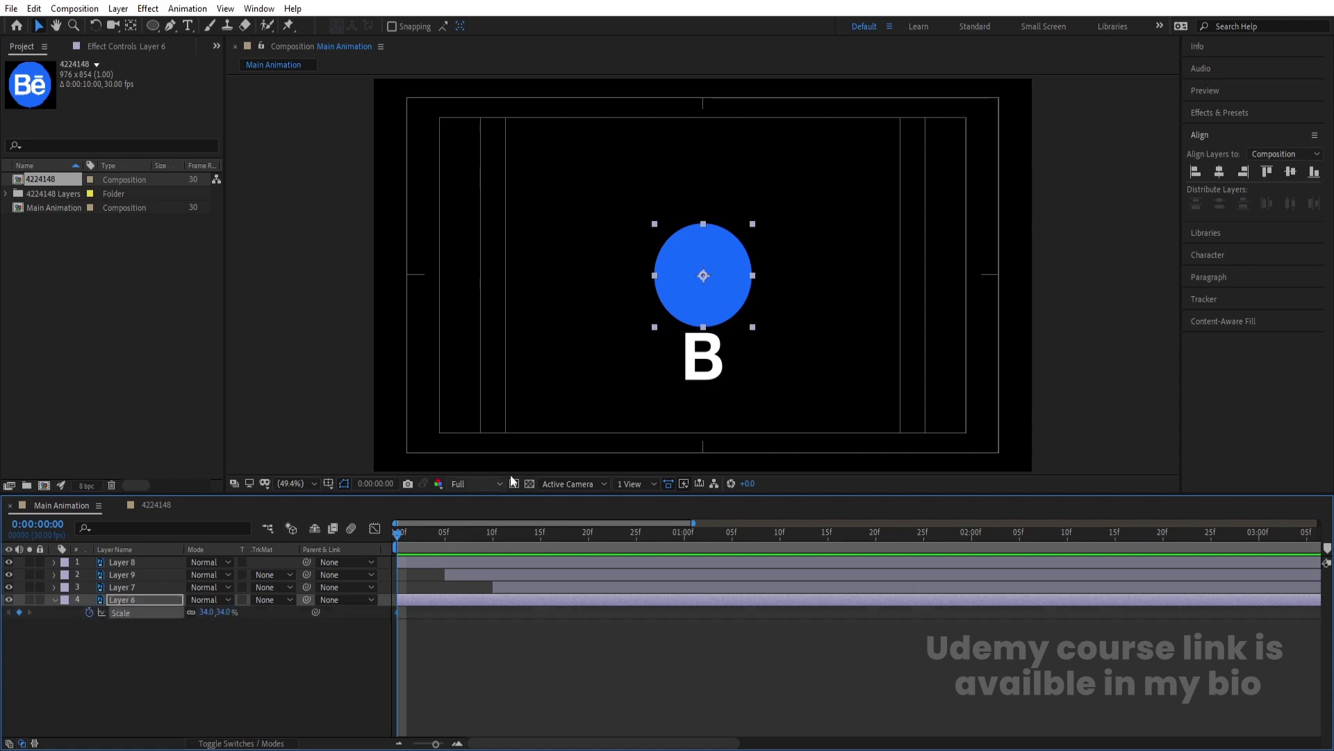
{"action": "left_click", "coordinate": [589, 539]}
{"action": "left_click", "coordinate": [19, 613]}
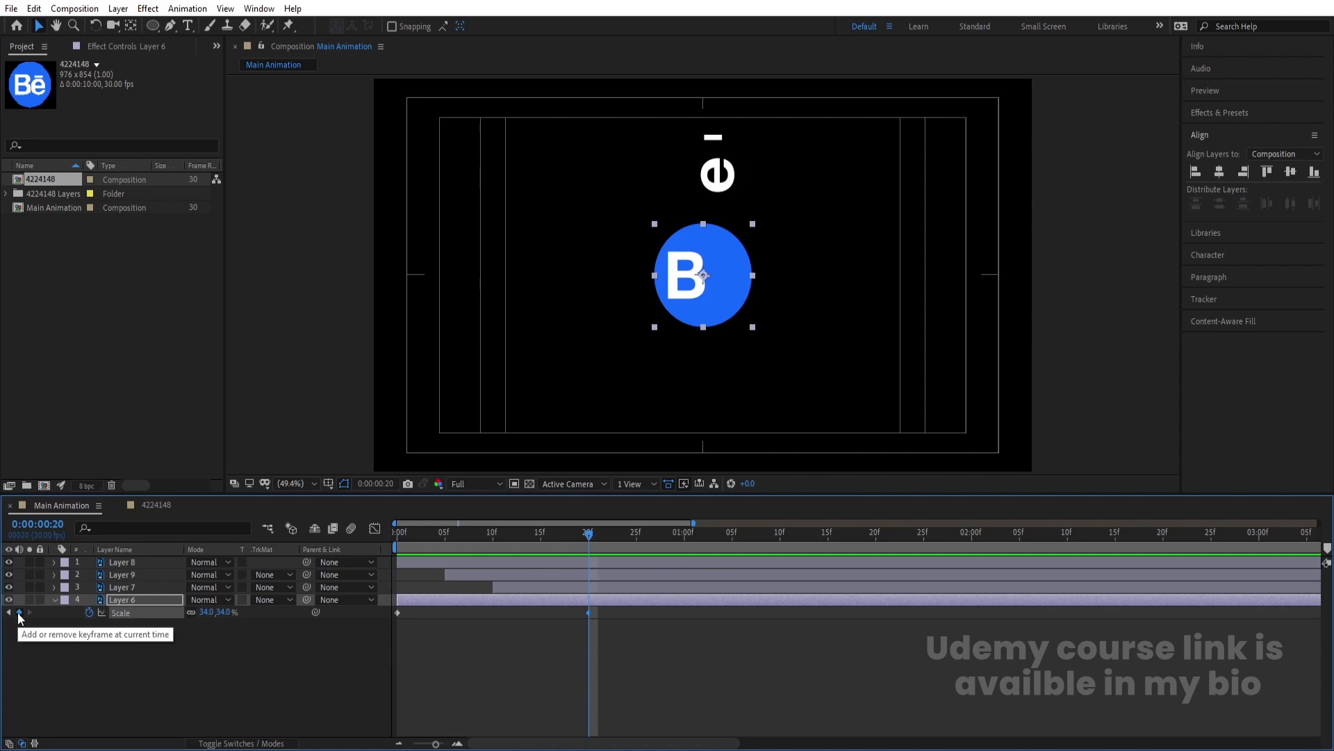
{"action": "key", "text": "Home"}
{"action": "left_click", "coordinate": [212, 613]}
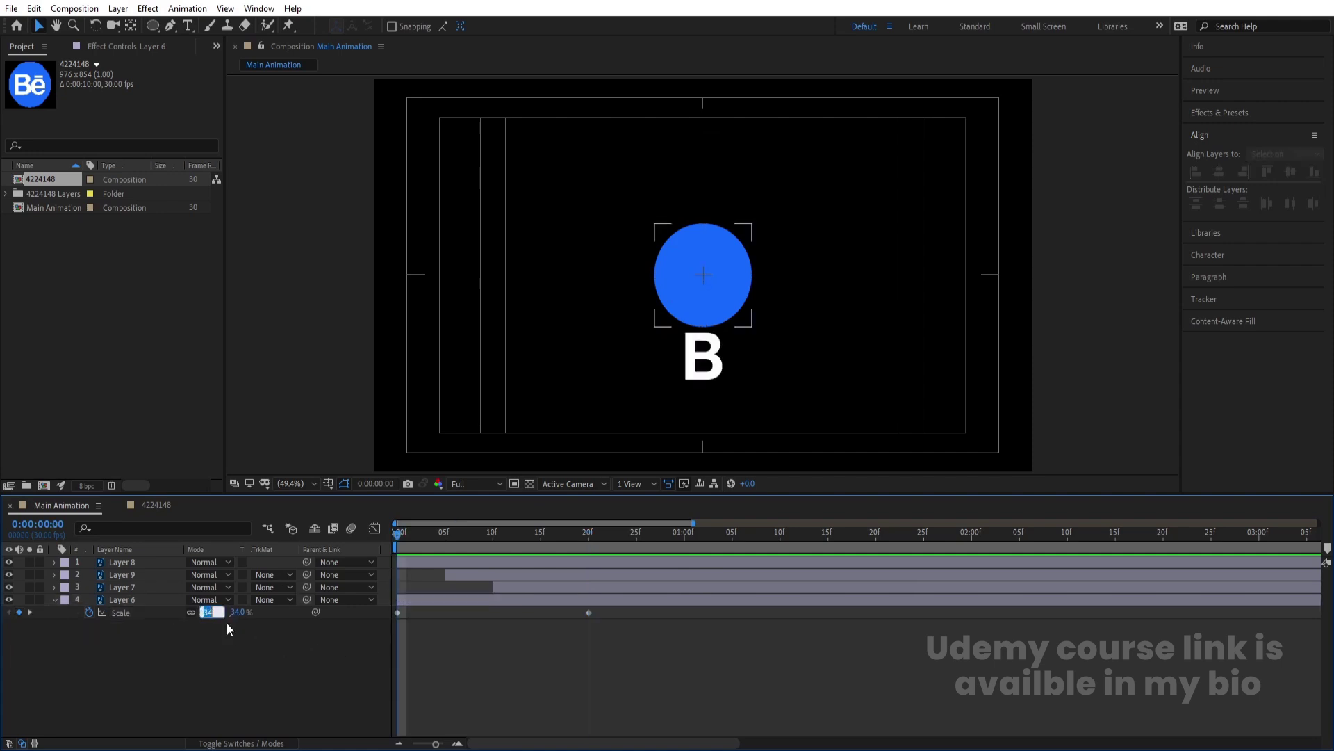
{"action": "type", "text": "0"}
{"action": "key", "text": "Return"}
Step: Easy-ease Layer 6's Scale keyframes, reshape the speed curve for a fast start and long slowdown toward 0:00:00:20, and preview the result
{"action": "left_click_drag", "start_coordinate": [734, 658], "coordinate": [312, 567]}
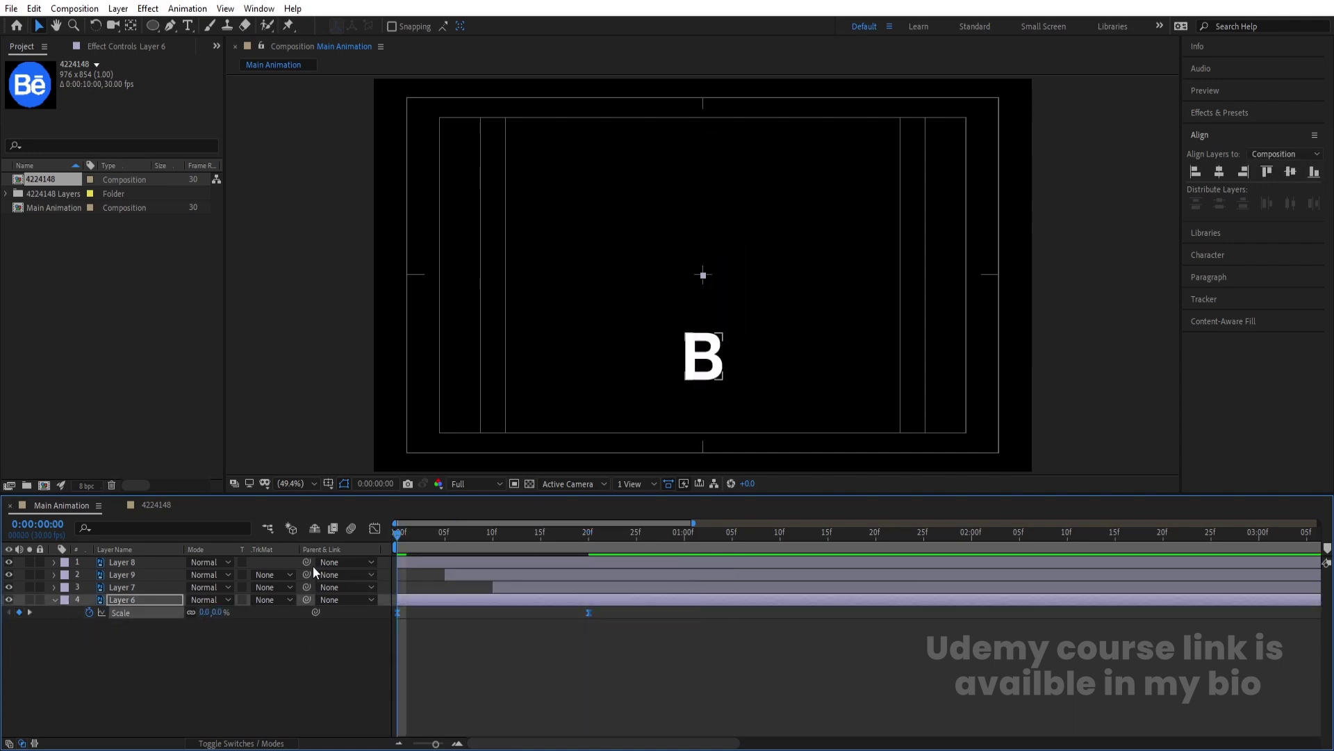
{"action": "left_click", "coordinate": [375, 528]}
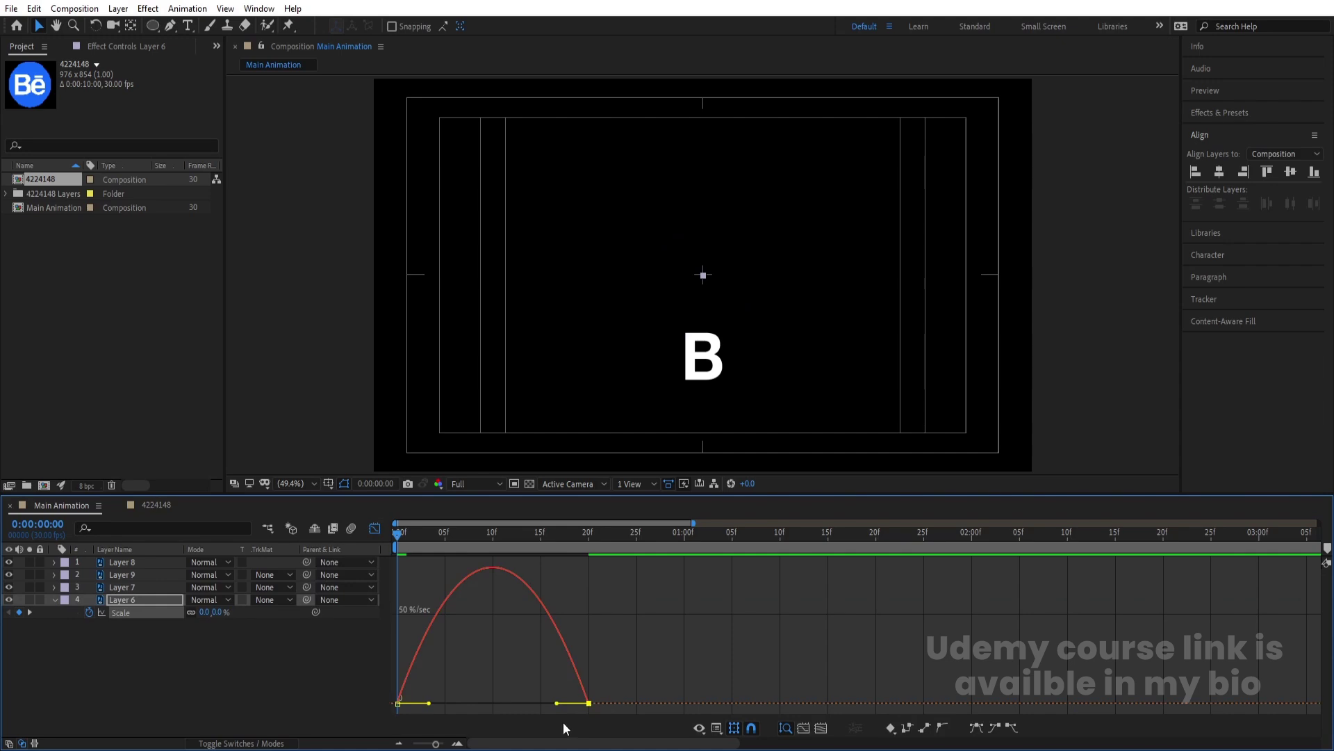
{"action": "left_click_drag", "start_coordinate": [557, 704], "coordinate": [409, 702]}
{"action": "left_click", "coordinate": [397, 703]}
{"action": "left_click", "coordinate": [375, 528]}
{"action": "key", "text": "space"}
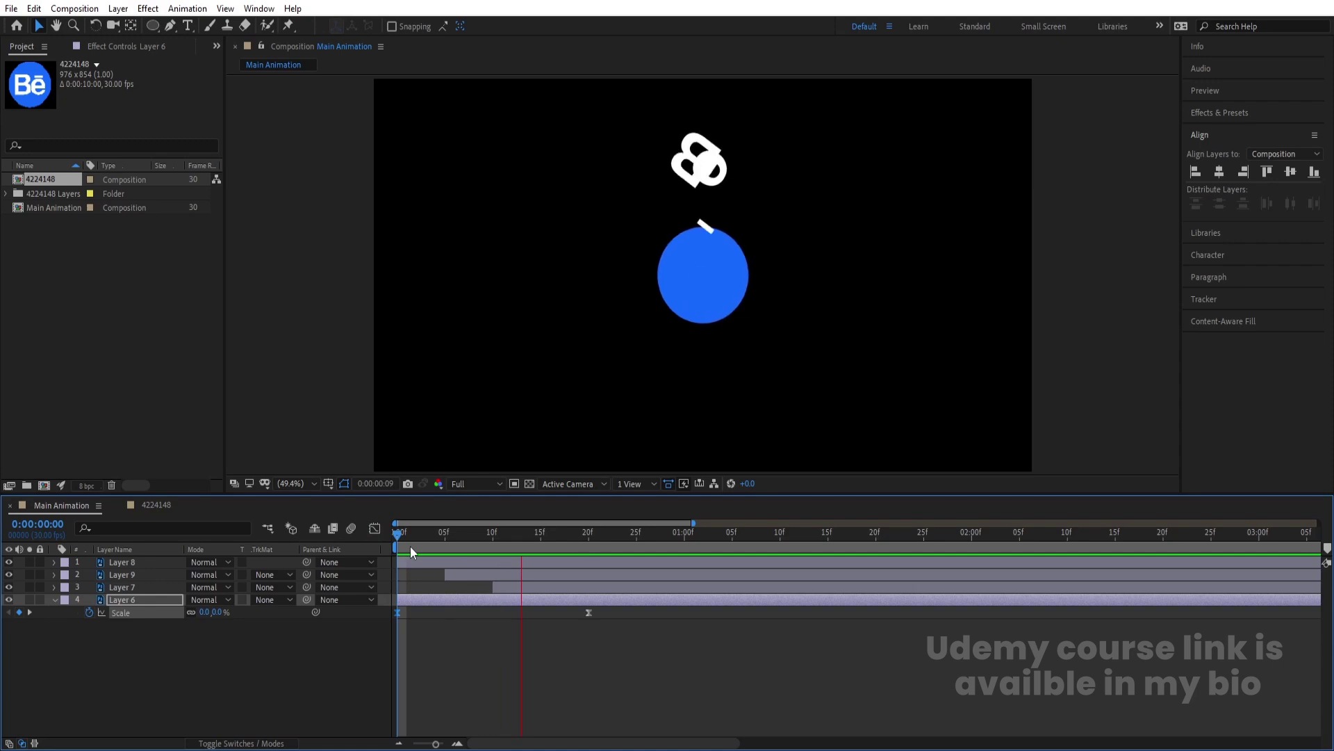
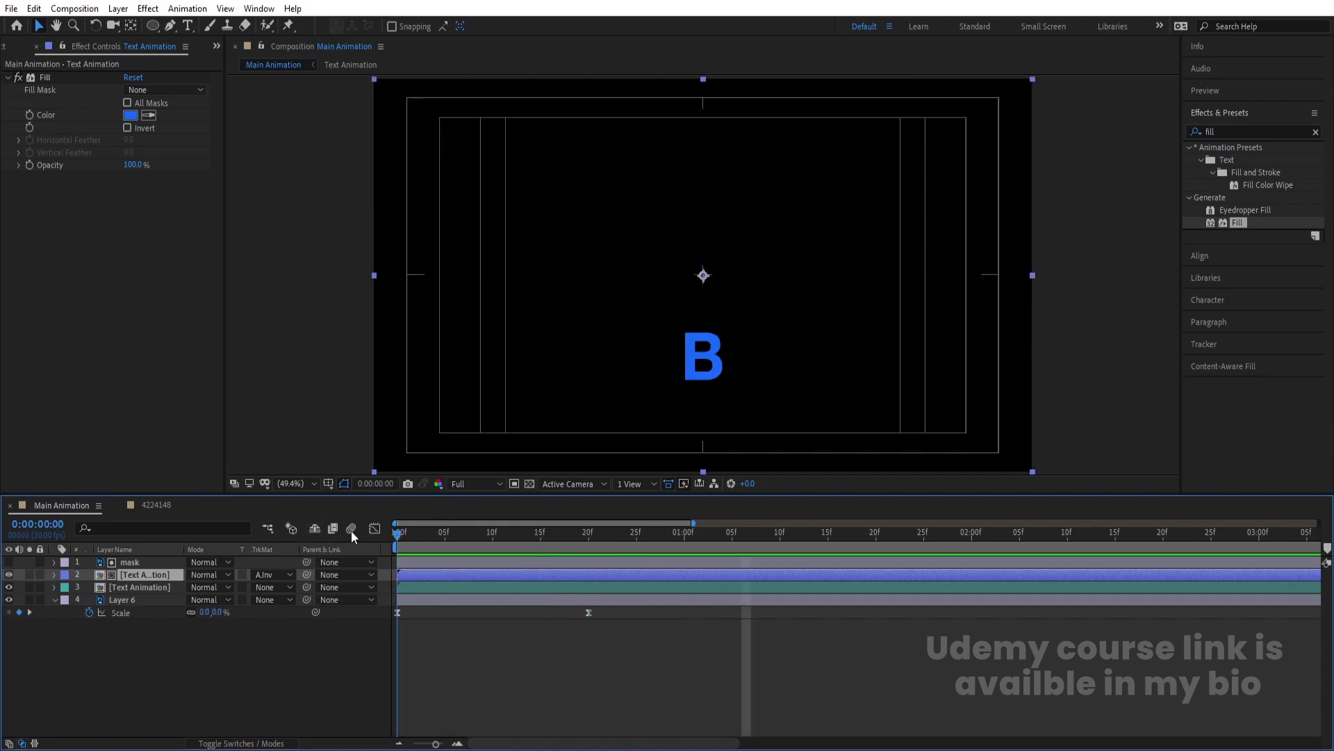
Step: Duplicate the mask layer and place the copy directly above the lower Text Animation layer
{"action": "left_click", "coordinate": [127, 598]}
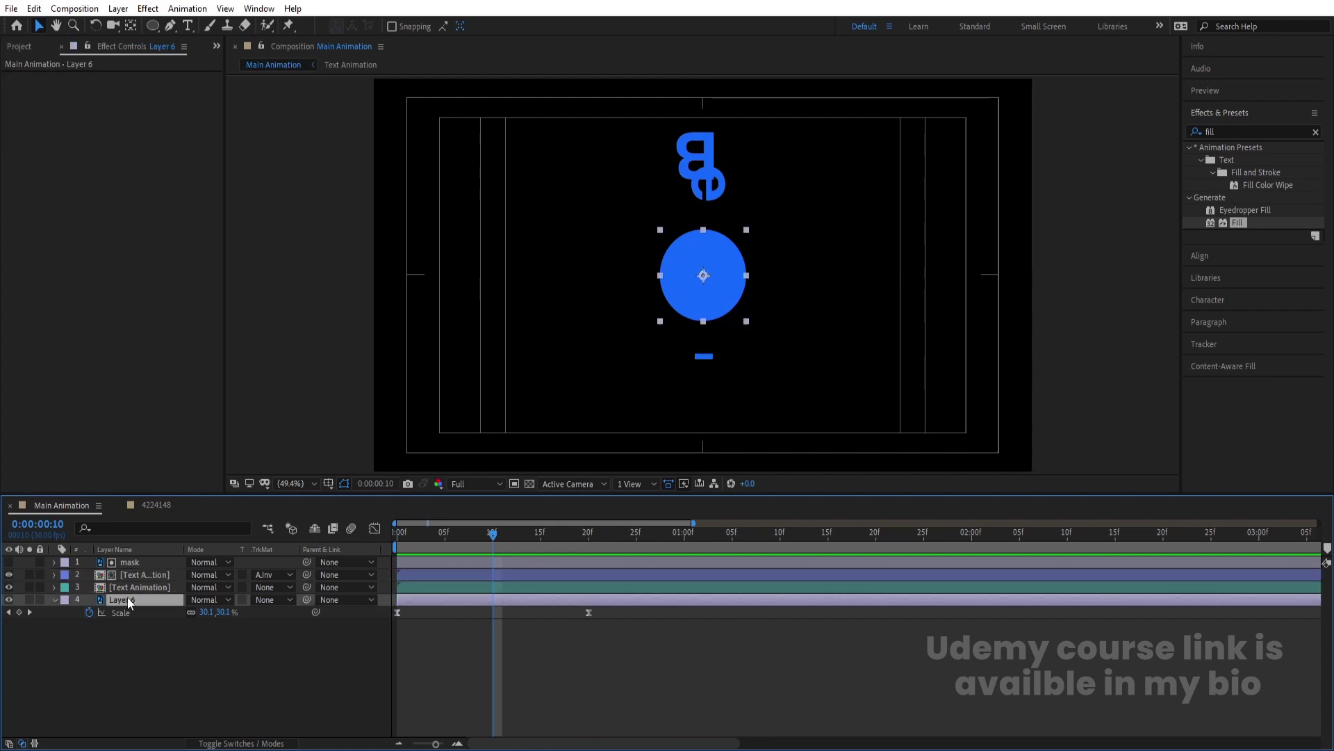
{"action": "left_click", "coordinate": [137, 570]}
{"action": "left_click", "coordinate": [136, 562]}
{"action": "key", "text": "ctrl+d"}
{"action": "left_click_drag", "start_coordinate": [136, 562], "coordinate": [146, 590]}
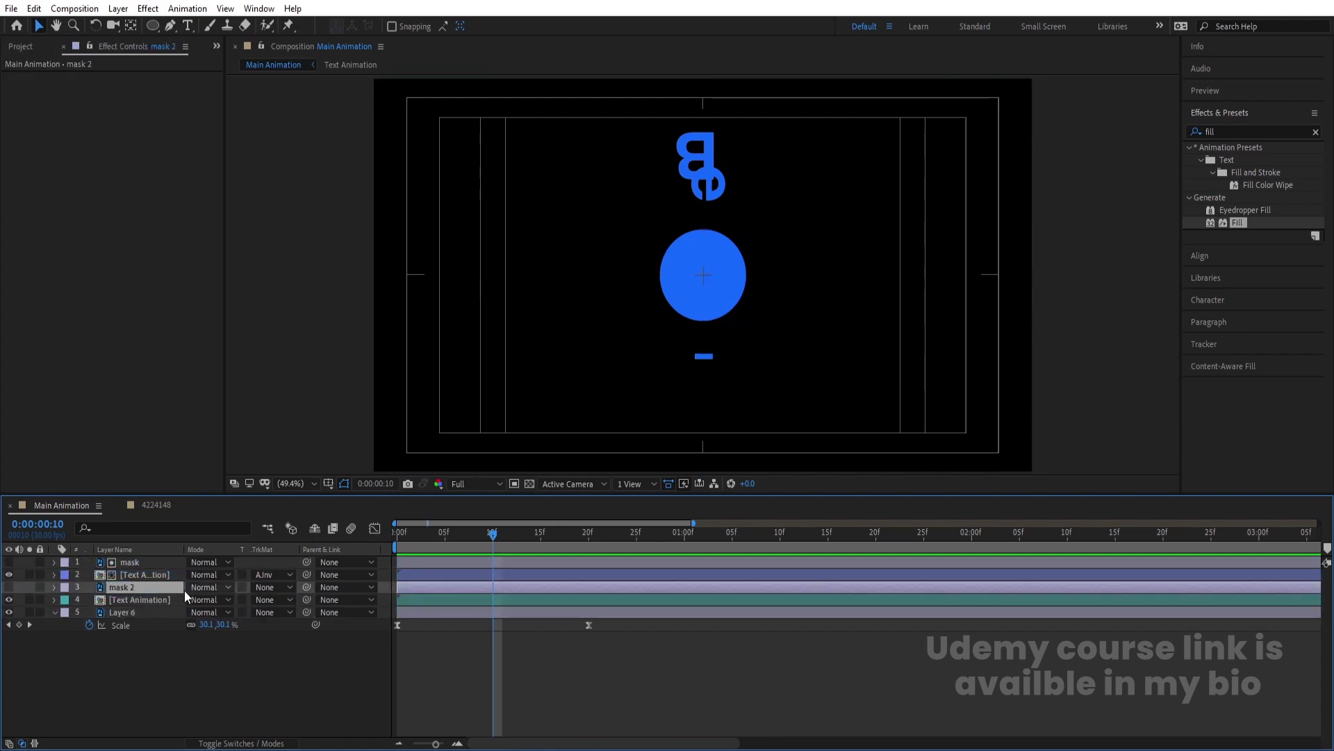
Step: Set the lower Text Animation layer's track matte to Alpha Matte "mask 2" and preview the animation from the start
{"action": "left_click", "coordinate": [167, 598]}
{"action": "left_click", "coordinate": [266, 599]}
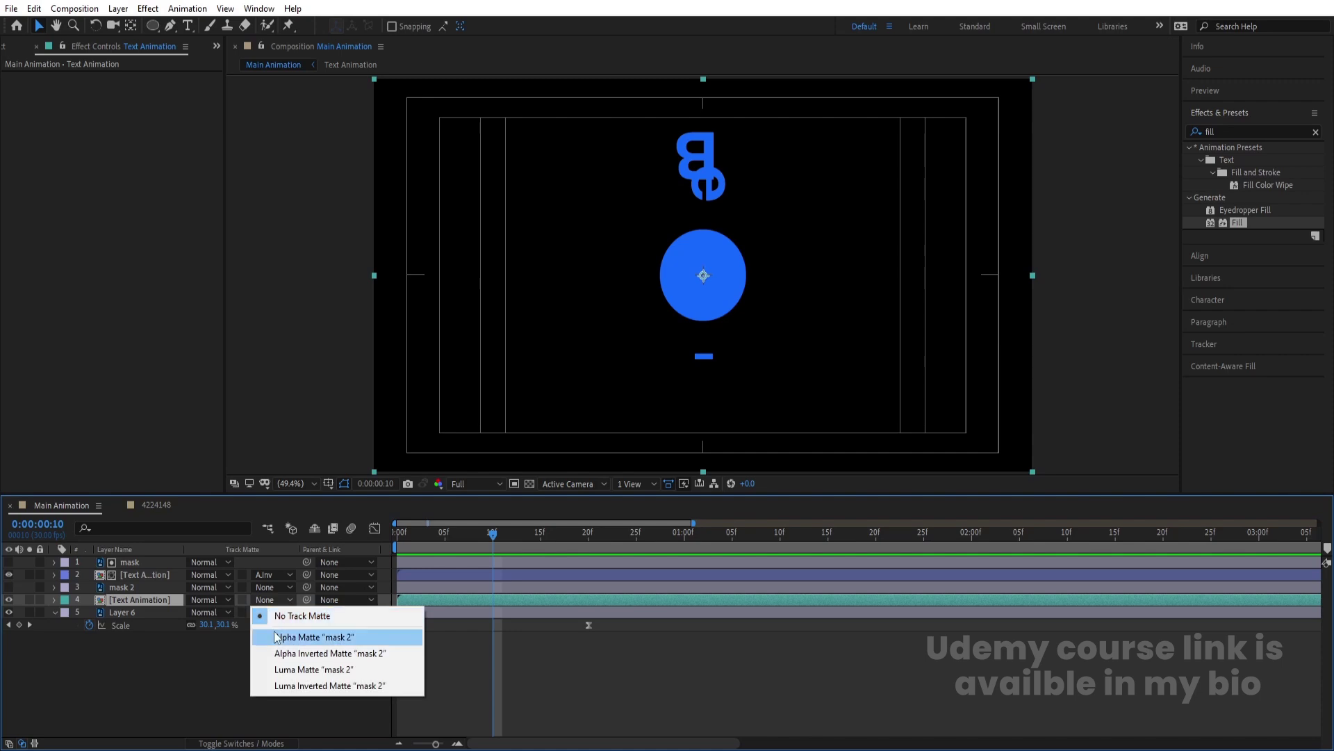
{"action": "left_click", "coordinate": [306, 636]}
{"action": "key", "text": "Home"}
{"action": "key", "text": "space"}
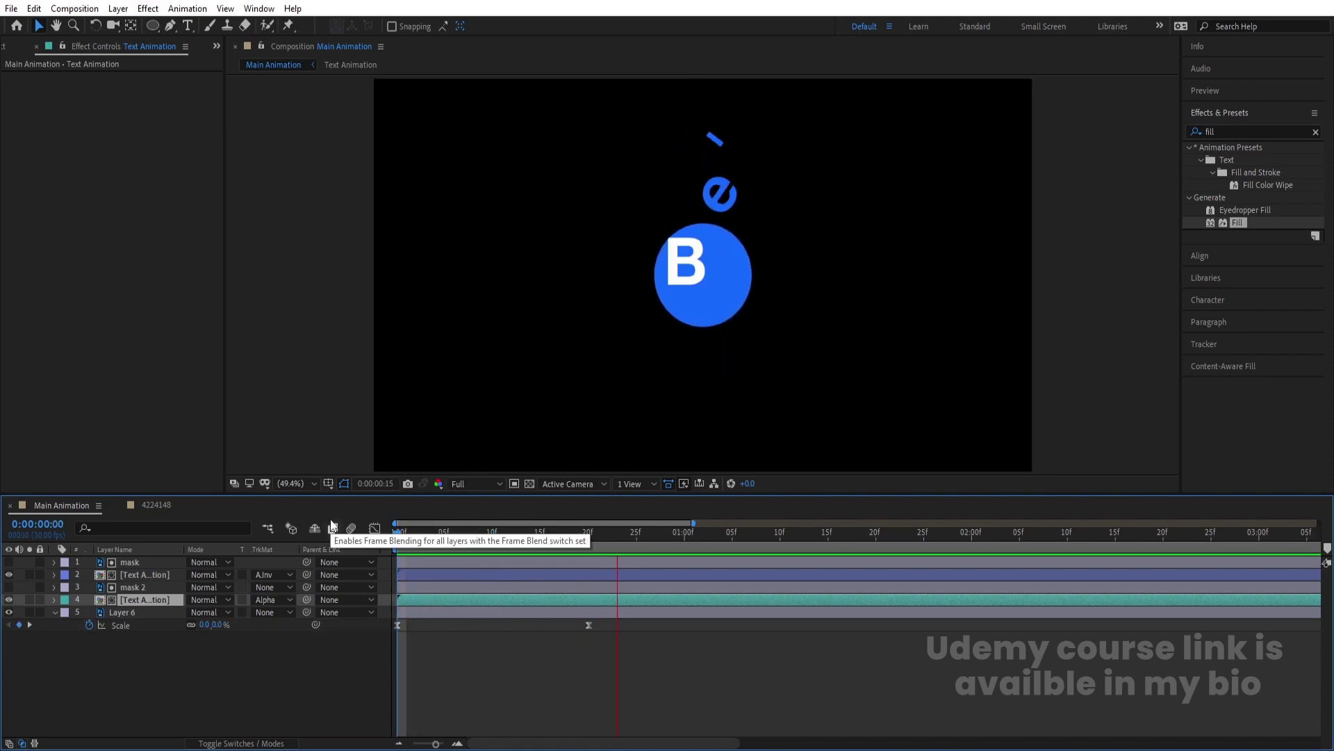
{"action": "key", "text": "space"}
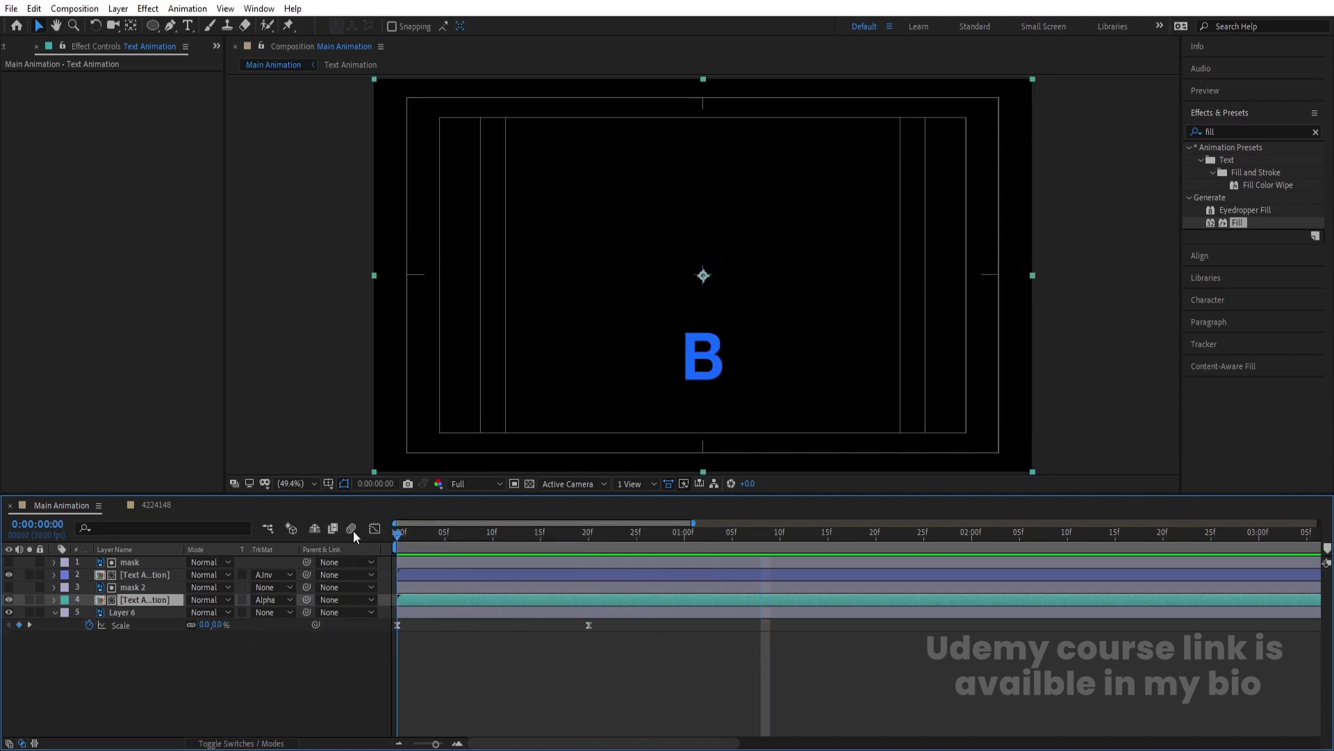
{"action": "key", "text": "Home"}
{"action": "key", "text": "space"}
{"action": "key", "text": "space"}
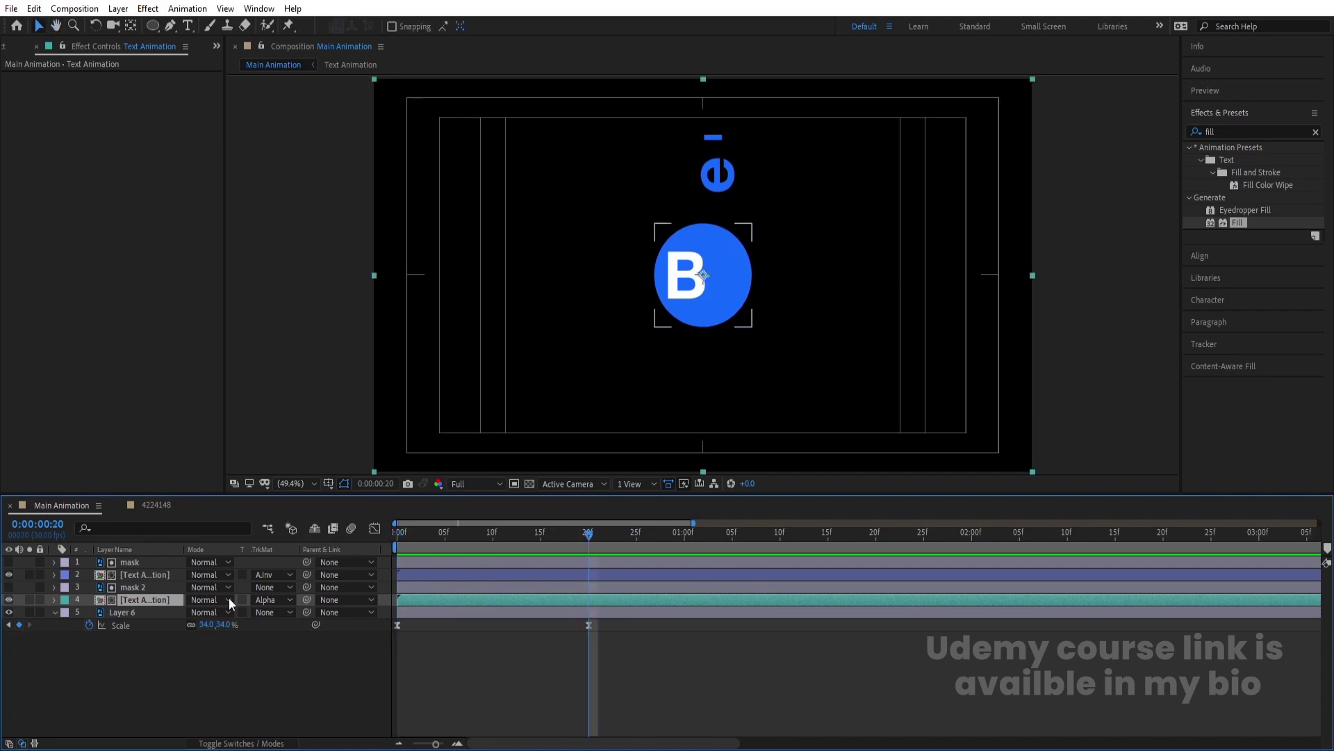
Step: Pre-compose both masks and both Text Animation layers as Text, and make Layer 6 visible below it
{"action": "left_click", "coordinate": [131, 560], "text": "shift"}
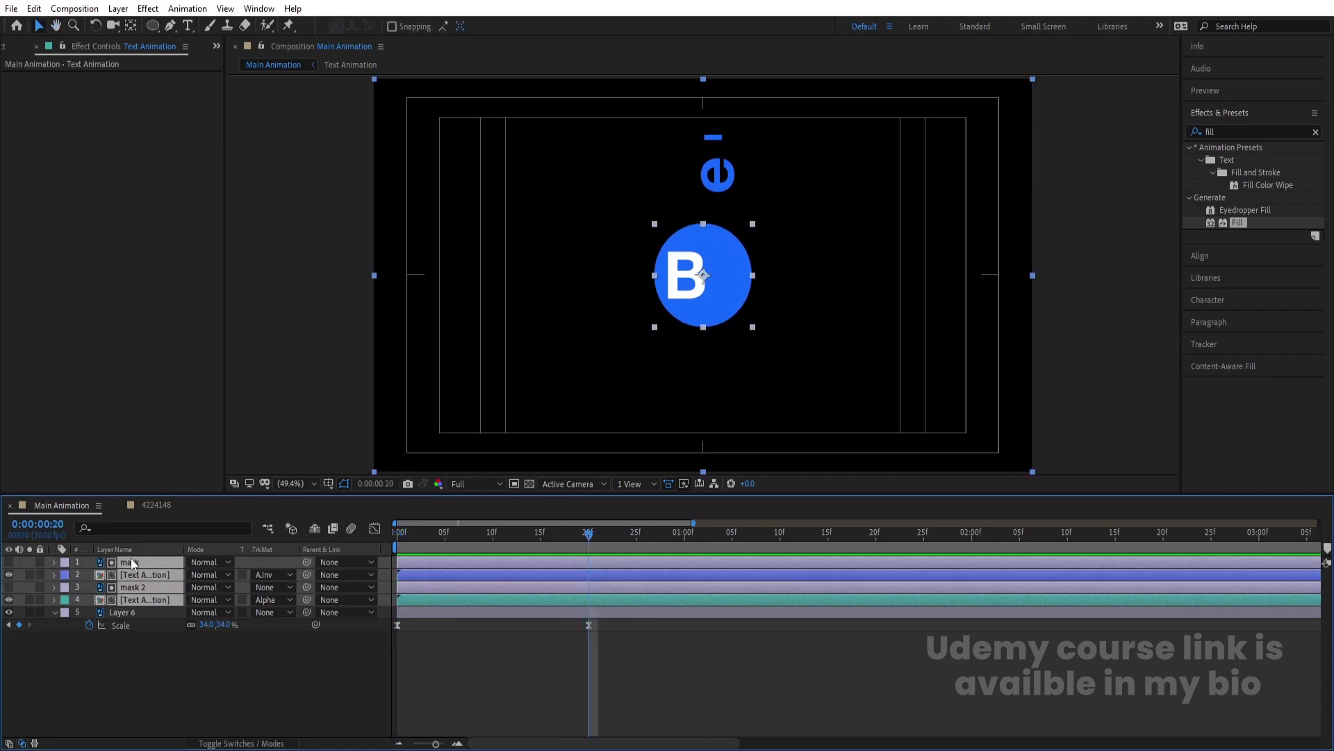
{"action": "key", "text": "ctrl+shift+c"}
{"action": "type", "text": "T"}
{"action": "key", "text": "Return"}
{"action": "key", "text": "space"}
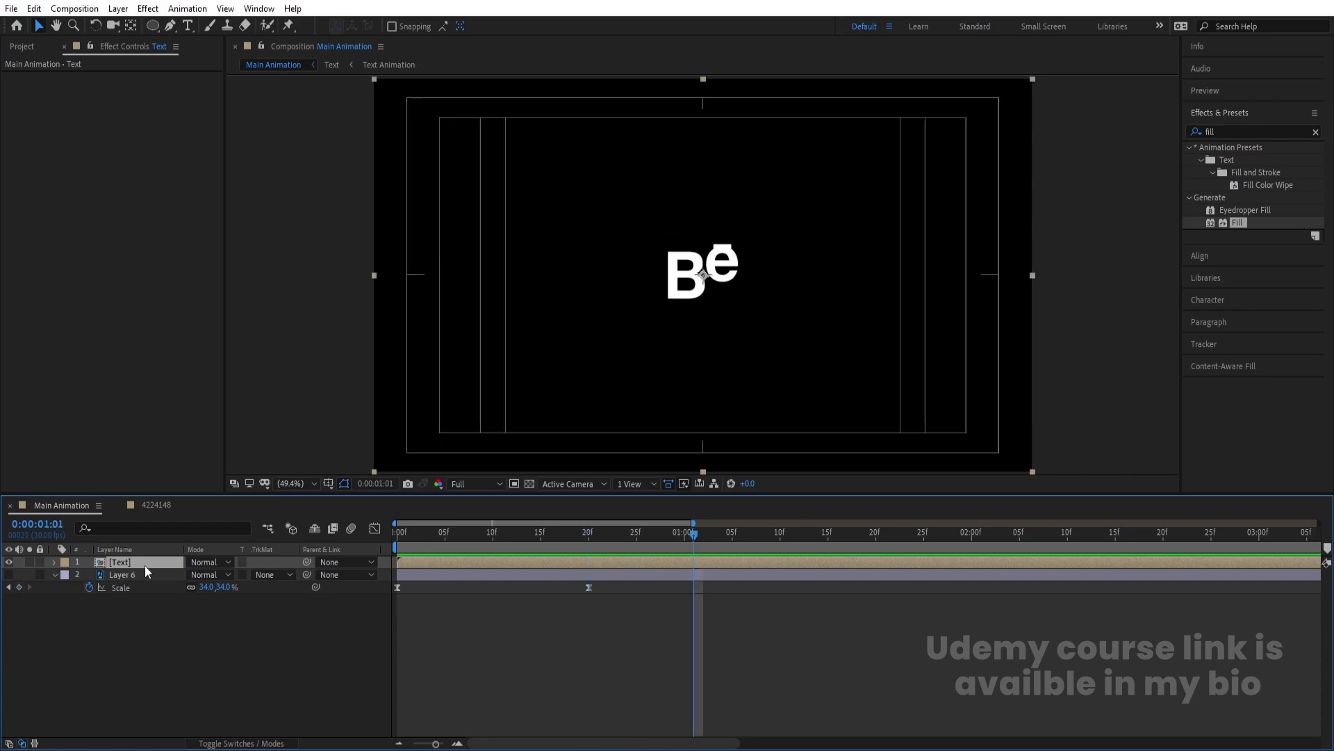
{"action": "left_click", "coordinate": [17, 573]}
{"action": "left_click", "coordinate": [9, 576]}
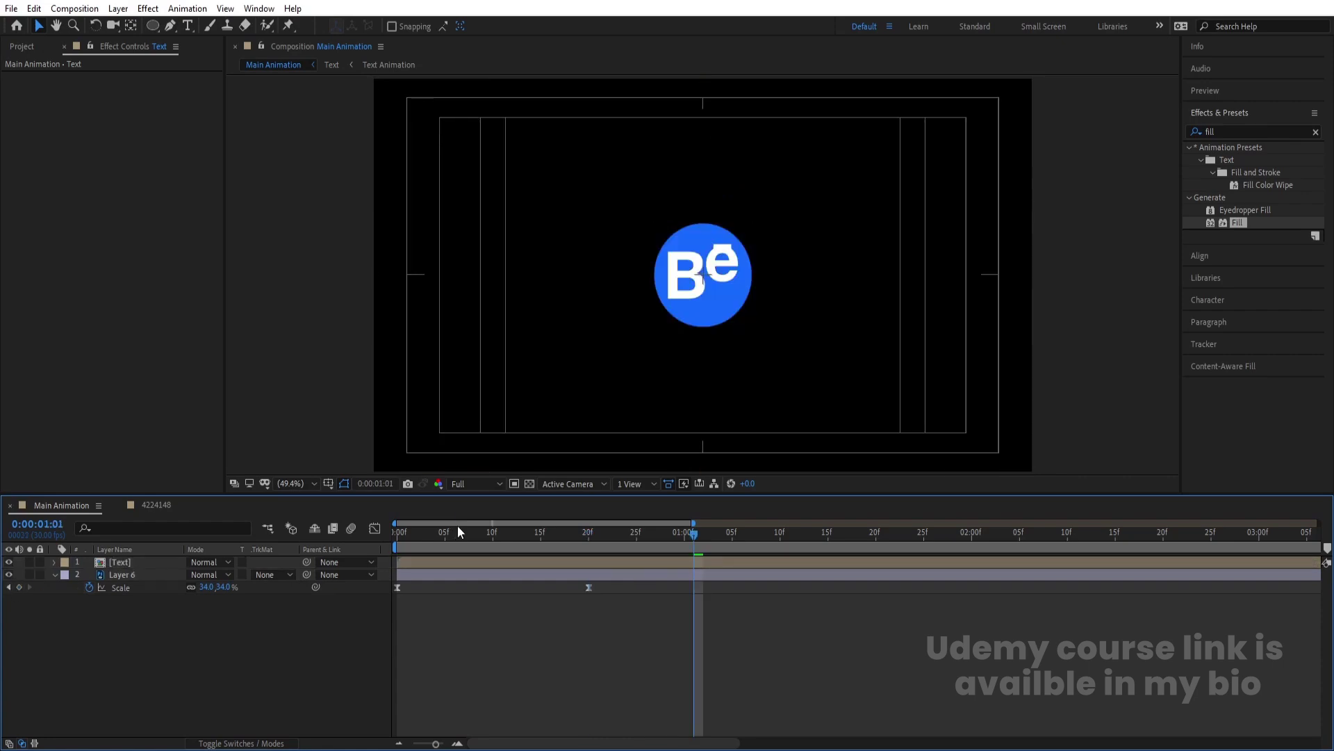
Step: Draw a rectangular mask on the Text layer from near the frame's upper edge to the circle's lower edge, and preview it
{"action": "left_click", "coordinate": [512, 564]}
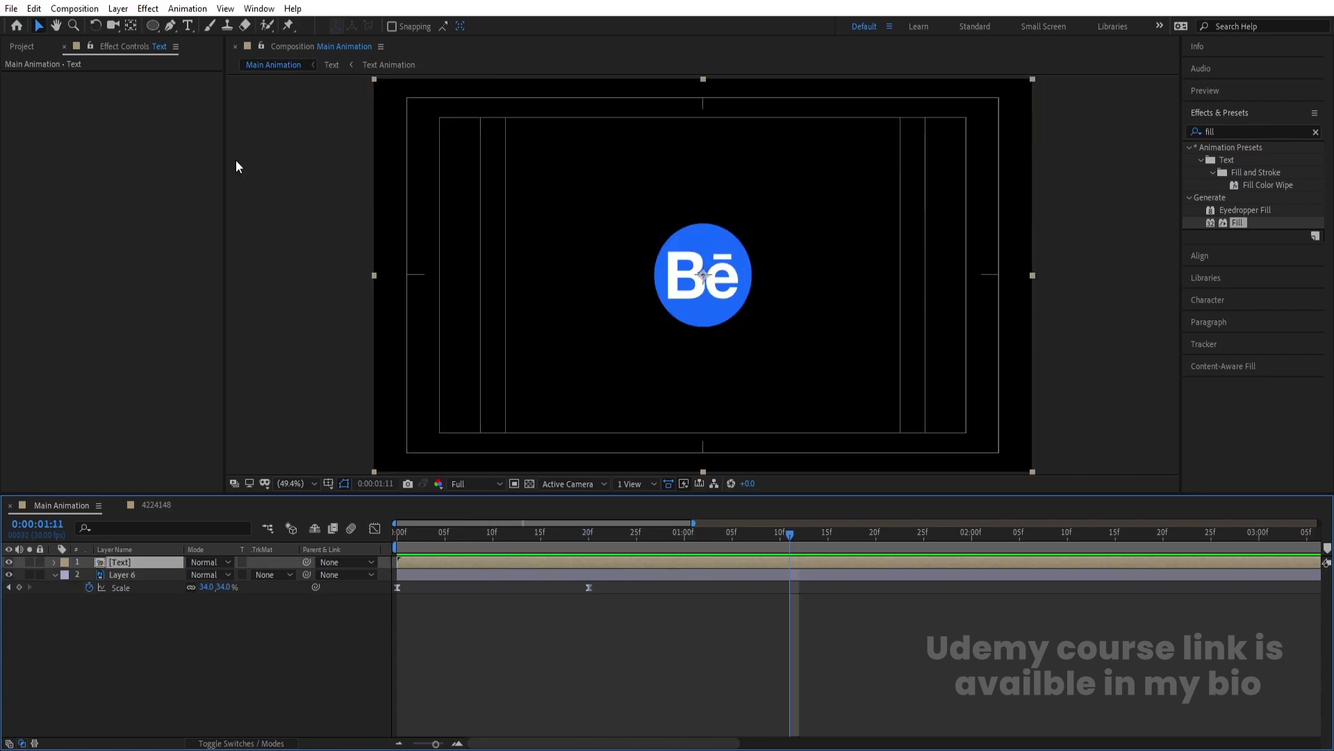
{"action": "left_click_drag", "start_coordinate": [155, 25], "coordinate": [193, 23]}
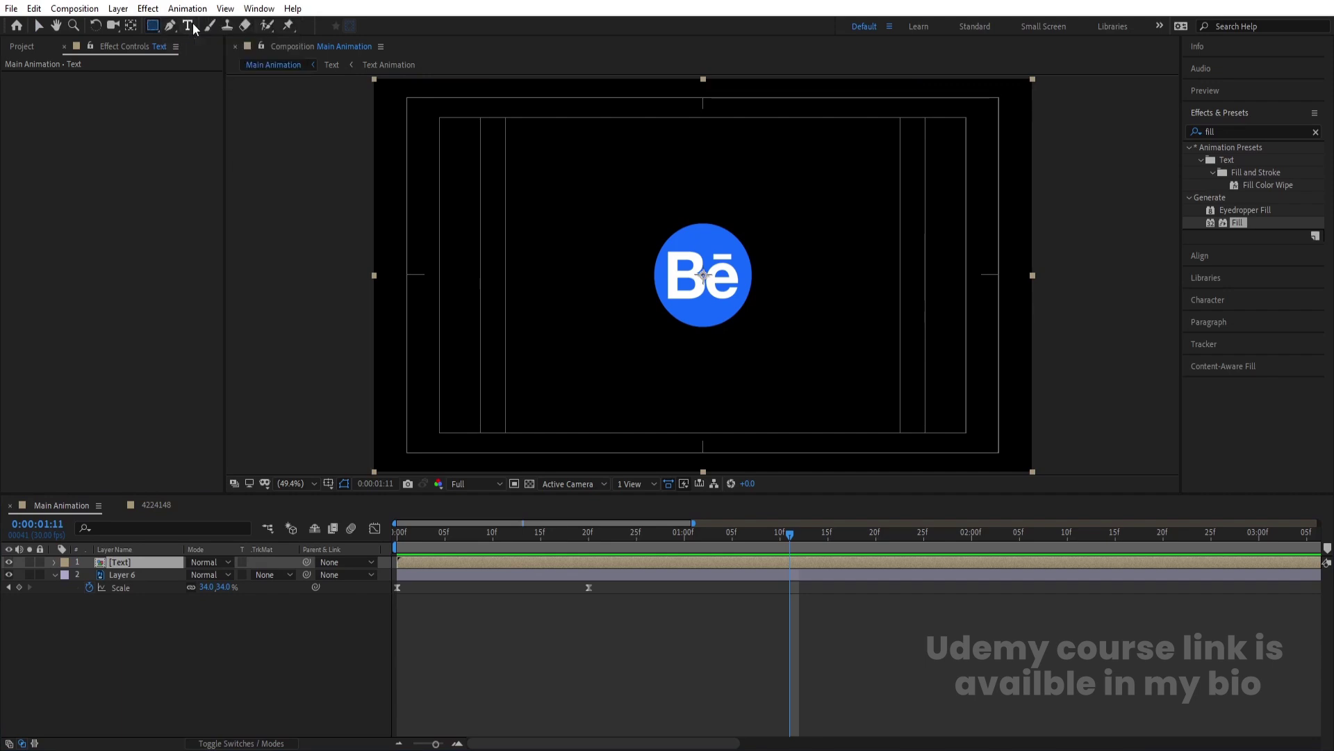
{"action": "left_click_drag", "start_coordinate": [578, 88], "coordinate": [831, 326]}
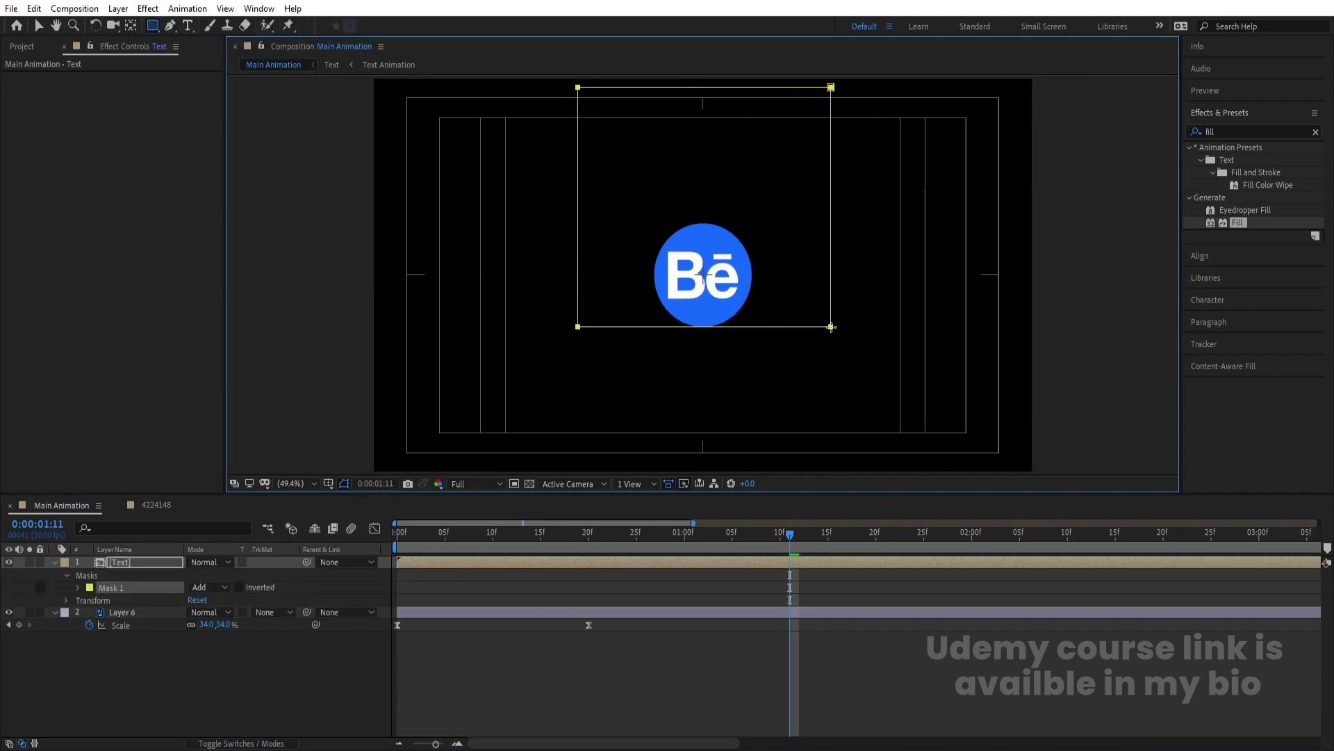
{"action": "left_click", "coordinate": [452, 533]}
{"action": "key", "text": "space"}
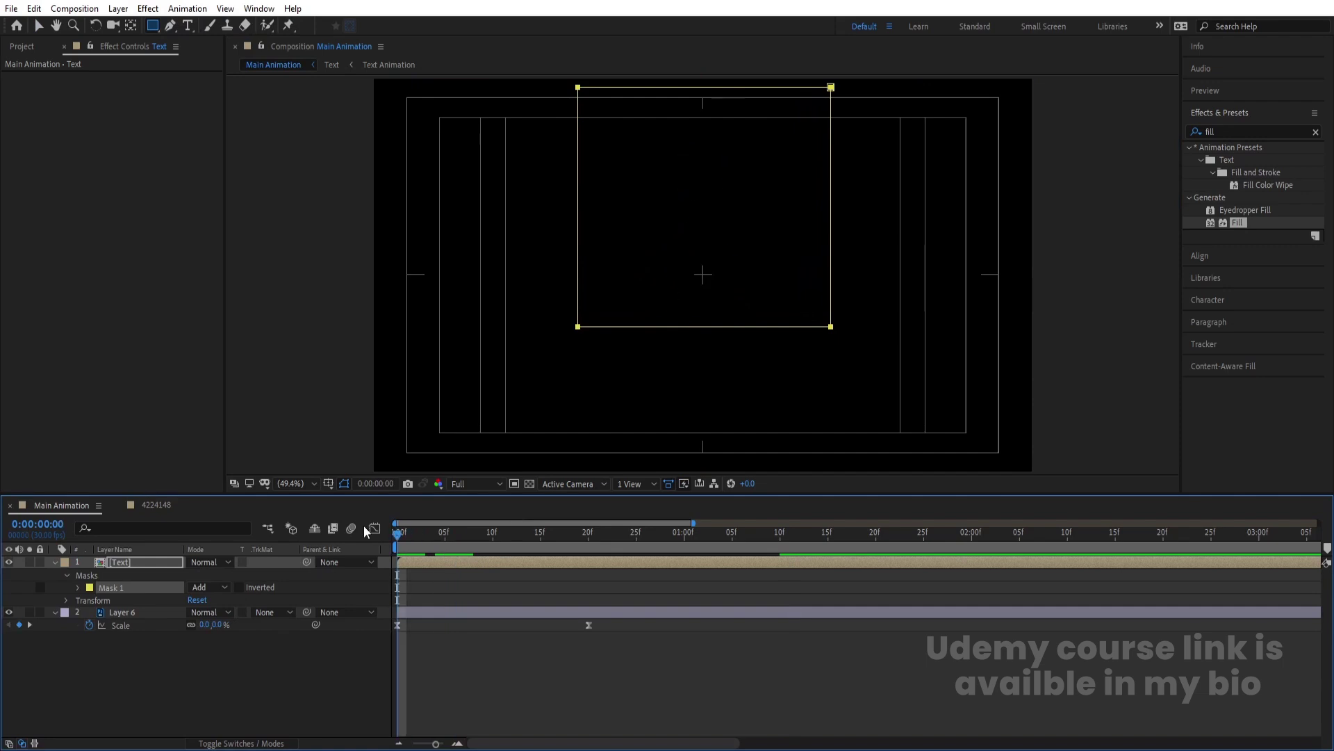
{"action": "key", "text": "space"}
{"action": "key", "text": "space"}
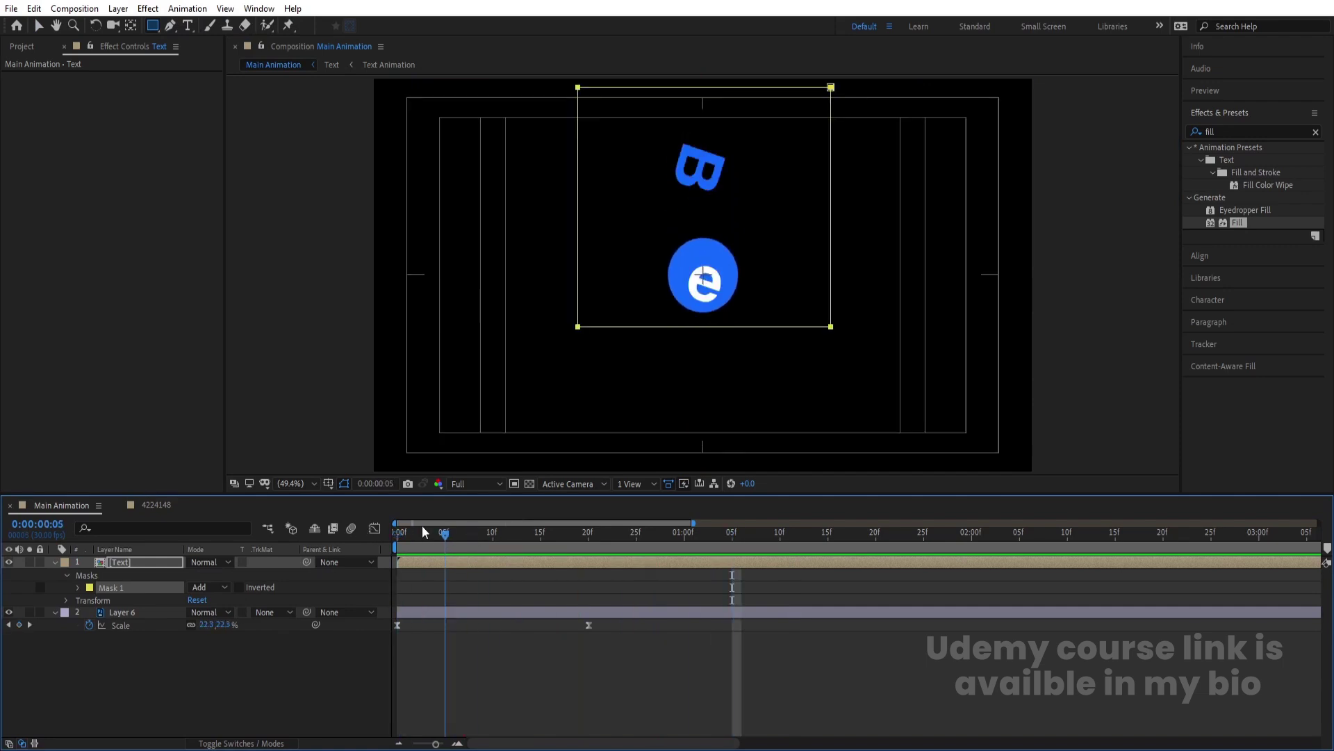
{"action": "key", "text": "space"}
{"action": "key", "text": "space"}
{"action": "key", "text": "space"}
Step: Enable motion blur for Layers 8, 9 and 7 inside the nested Text Animation composition
{"action": "double_click", "coordinate": [139, 565]}
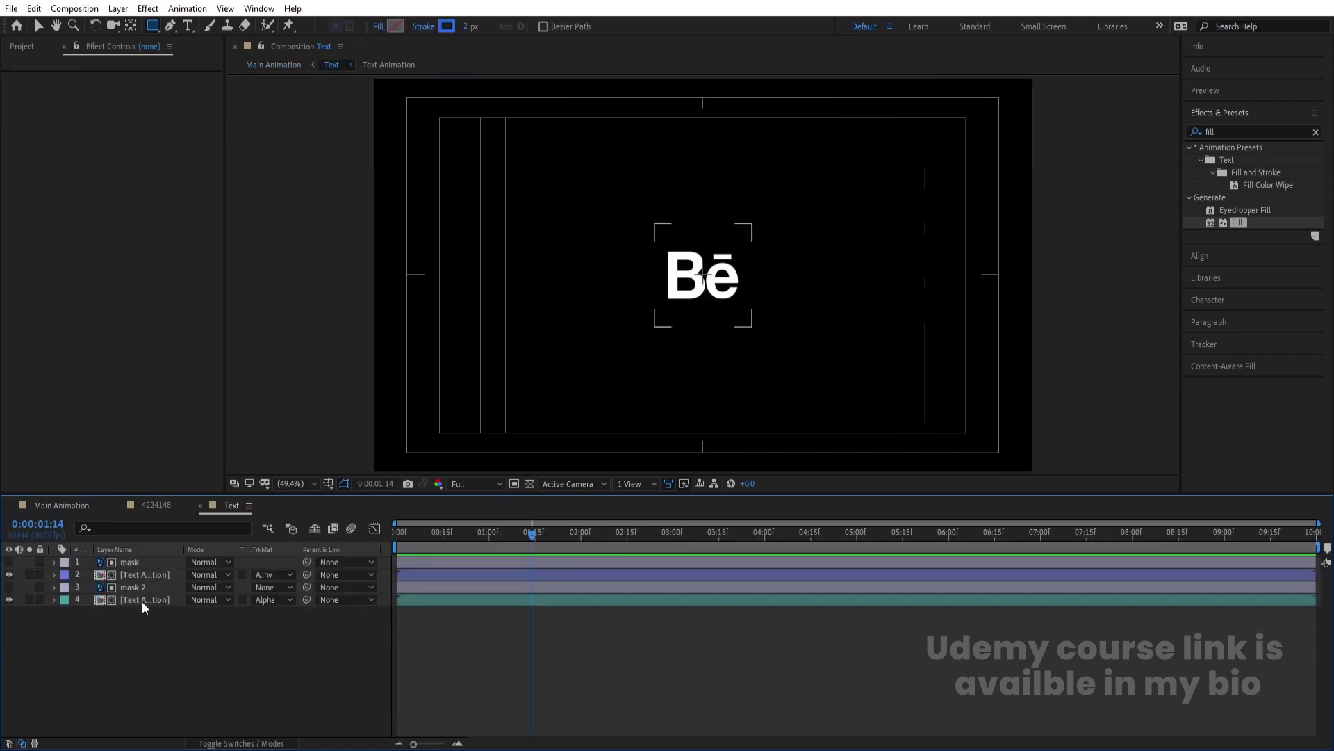
{"action": "double_click", "coordinate": [141, 603]}
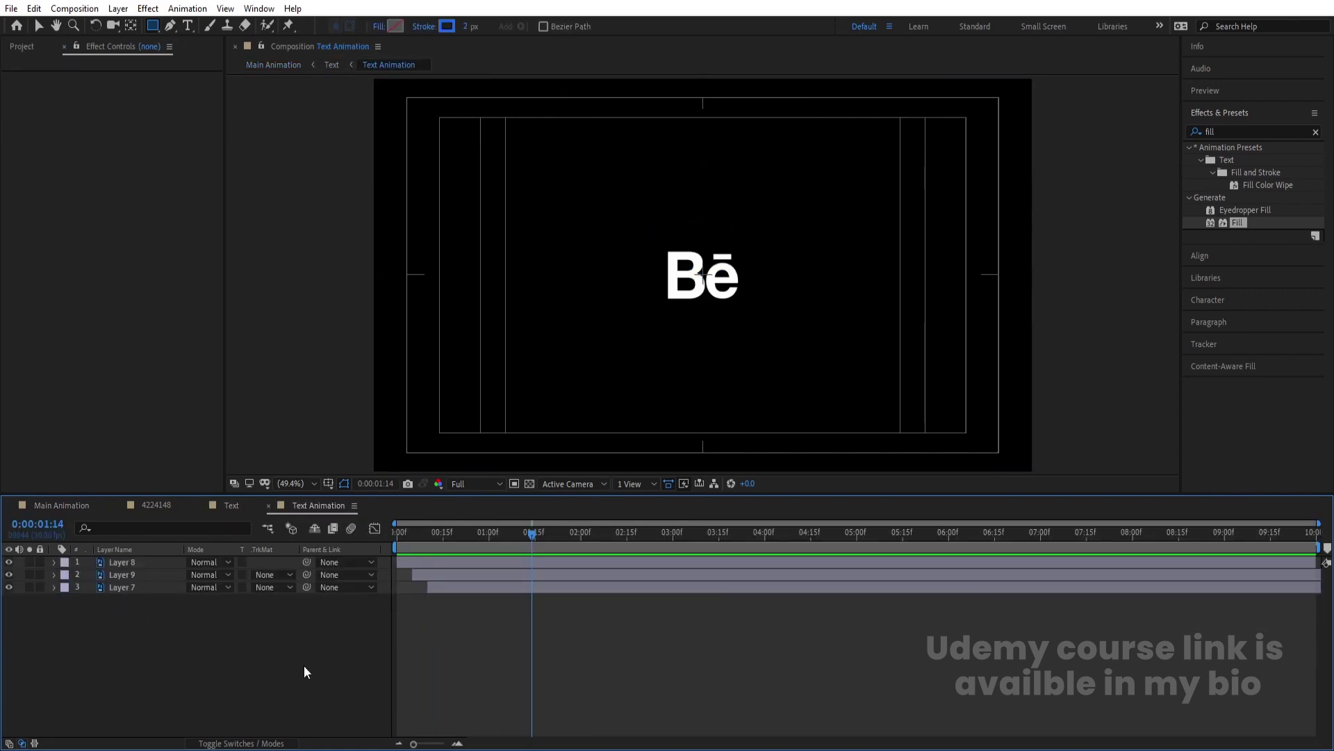
{"action": "key", "text": "F4"}
{"action": "key", "text": "ctrl+a"}
{"action": "left_click", "coordinate": [244, 562]}
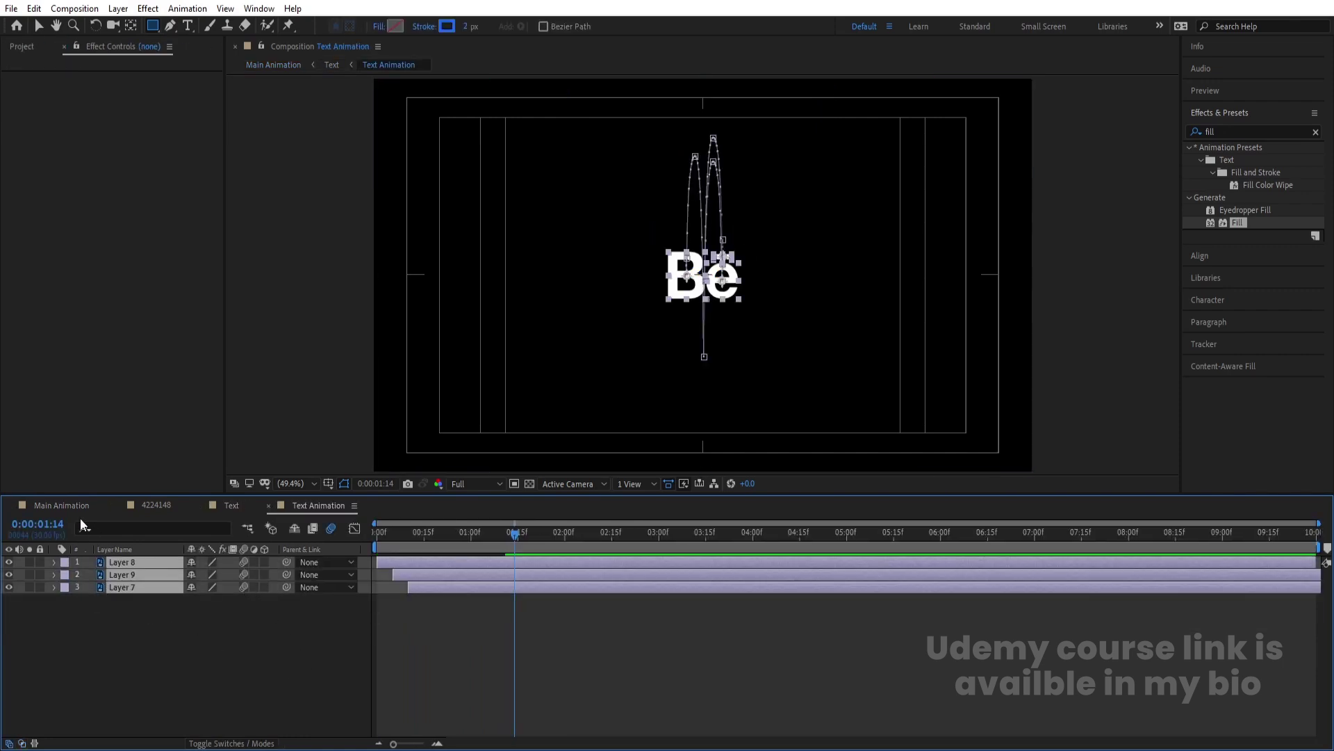
Step: Return to the Main Animation composition, preview the motion-blurred lettering, and collapse the layer properties
{"action": "left_click", "coordinate": [68, 506]}
{"action": "key", "text": "space"}
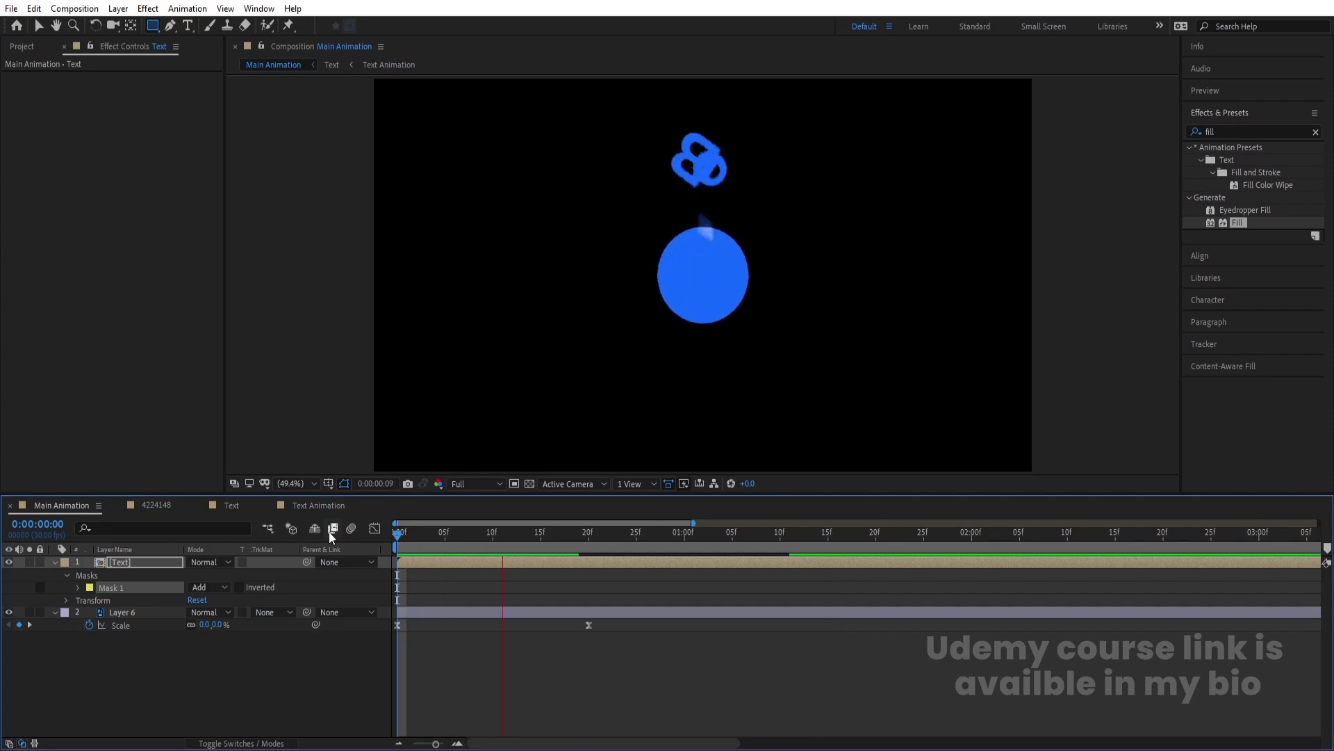
{"action": "key", "text": "space"}
{"action": "key", "text": "space"}
{"action": "left_click", "coordinate": [471, 653]}
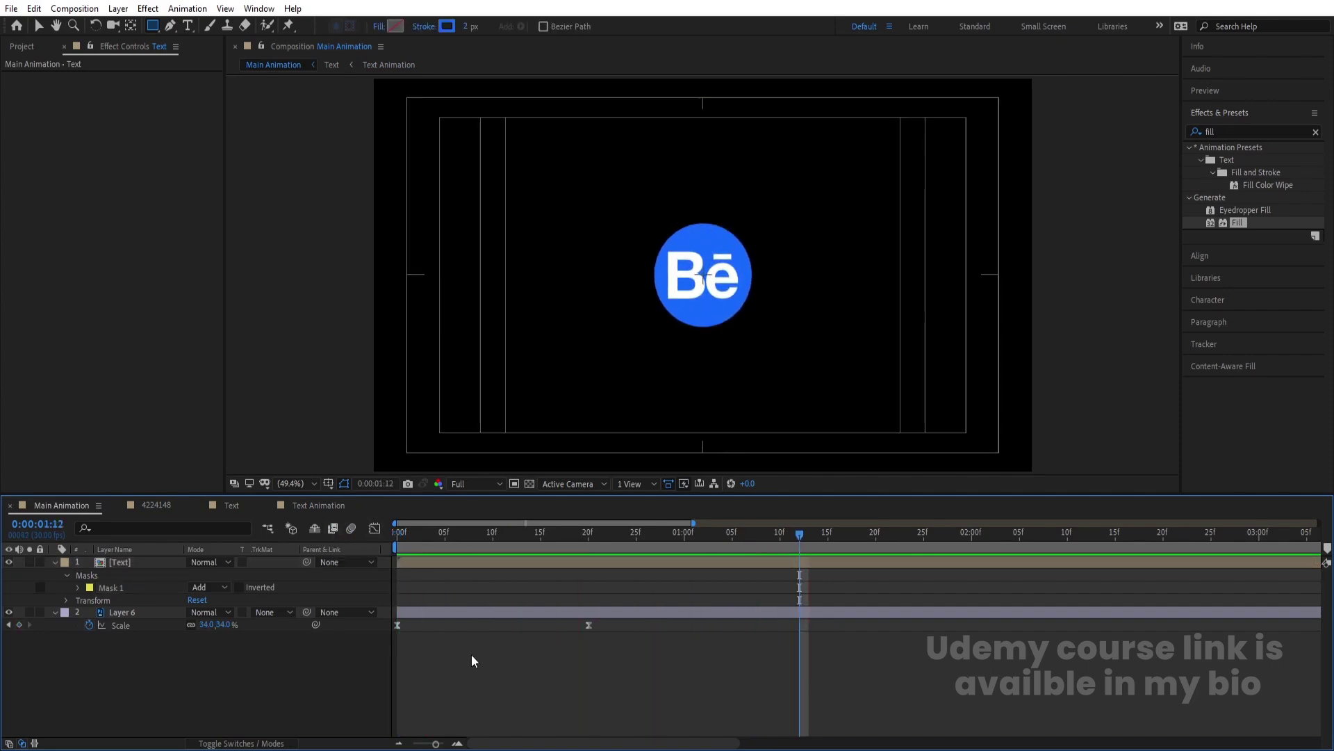
{"action": "key", "text": "u"}
{"action": "key", "text": "space"}
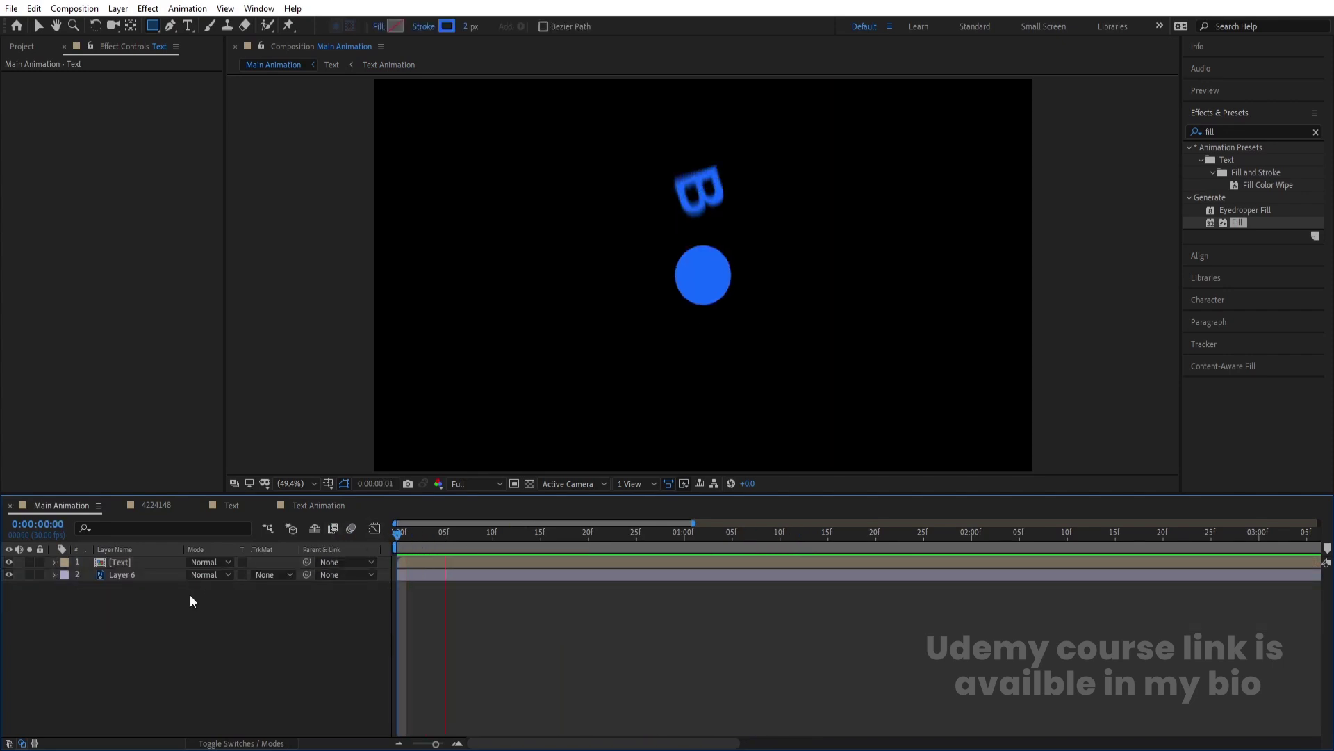
Step: Add a white 1920 x 1080 px solid beneath all layers as the background and preview the animation
{"action": "key", "text": "ctrl+y"}
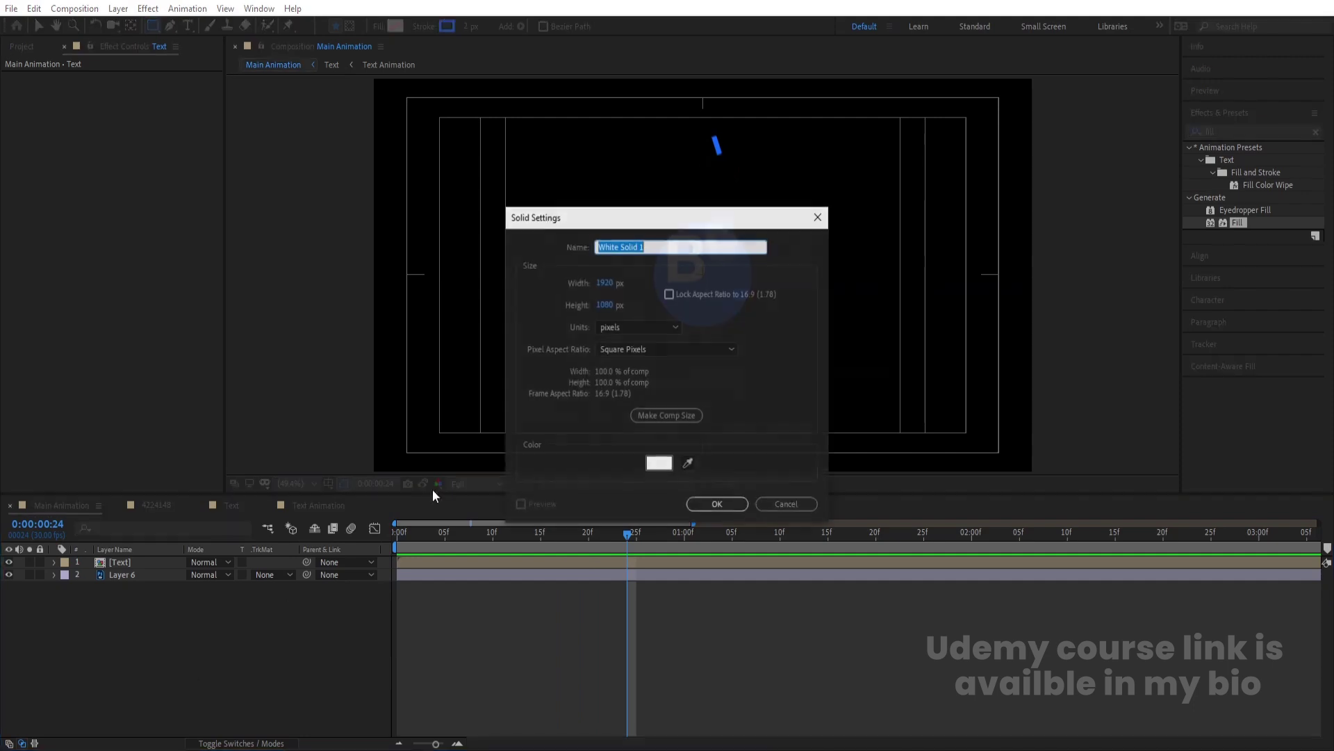
{"action": "key", "text": "Return"}
{"action": "left_click_drag", "start_coordinate": [167, 565], "coordinate": [399, 590]}
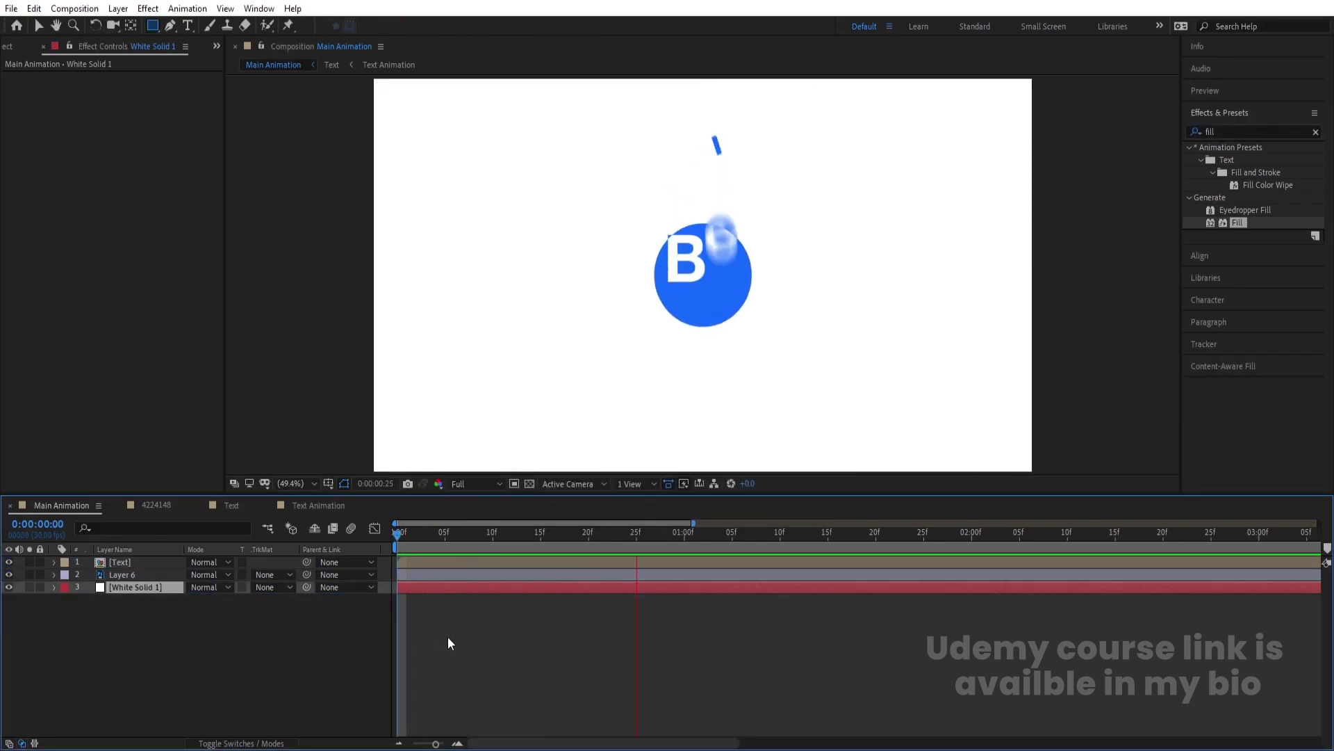
{"action": "key", "text": "space"}
Step: Raise the lower edge of the Text layer's rectangular mask slightly and preview the animation from the start
{"action": "left_click", "coordinate": [141, 561]}
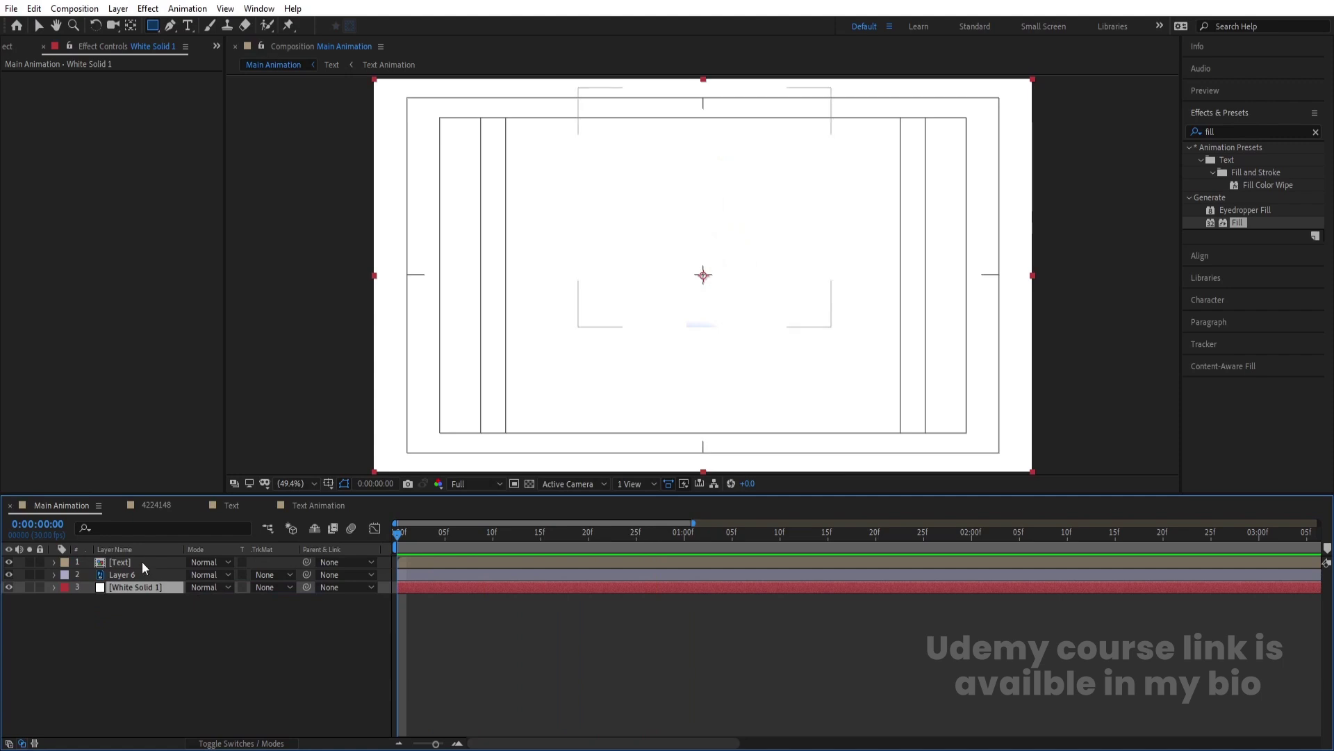
{"action": "key", "text": "v"}
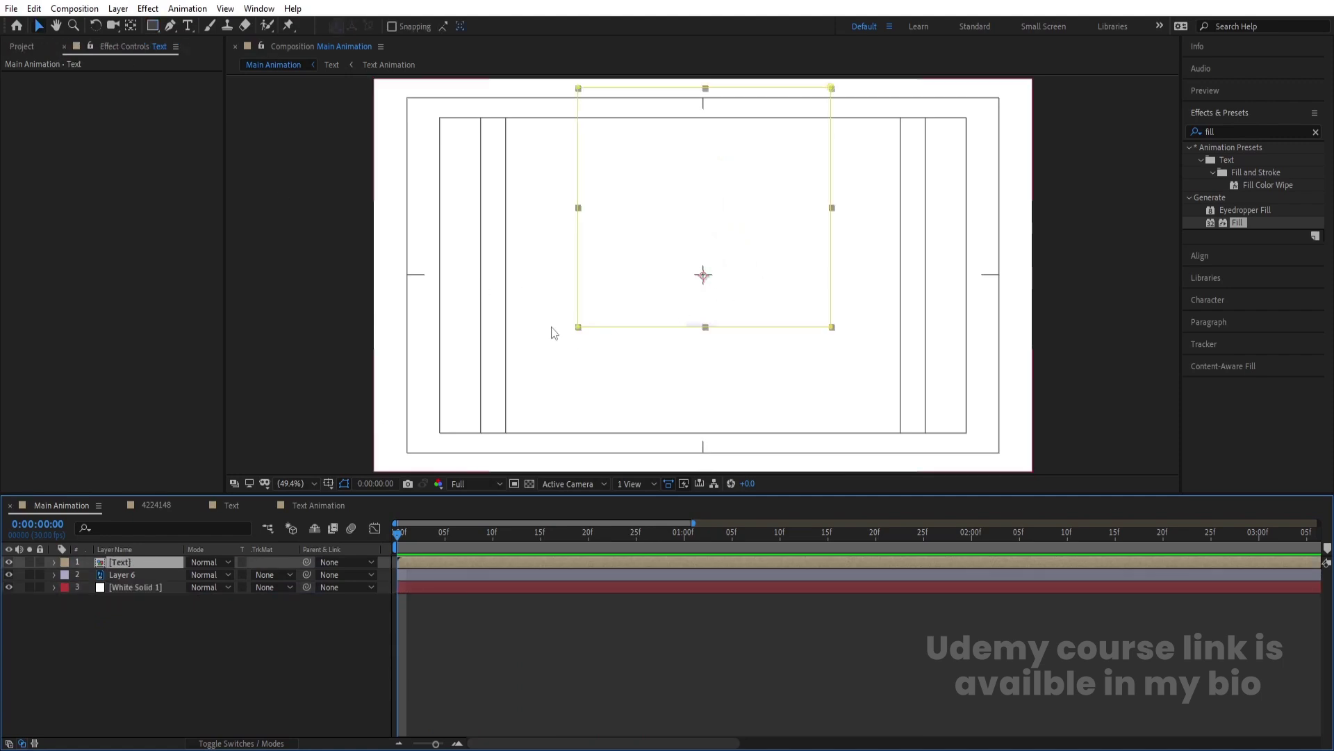
{"action": "left_click", "coordinate": [577, 330]}
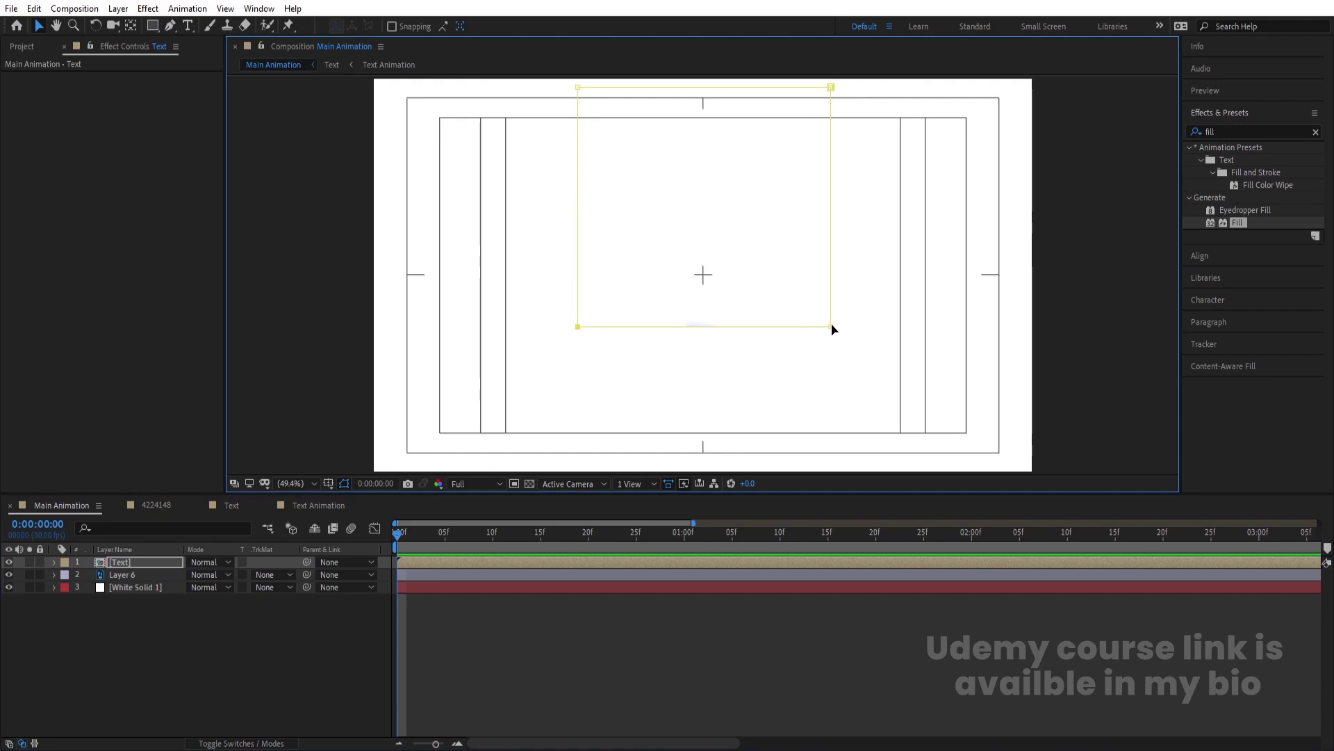
{"action": "left_click_drag", "start_coordinate": [832, 328], "coordinate": [832, 324]}
{"action": "key", "text": "space"}
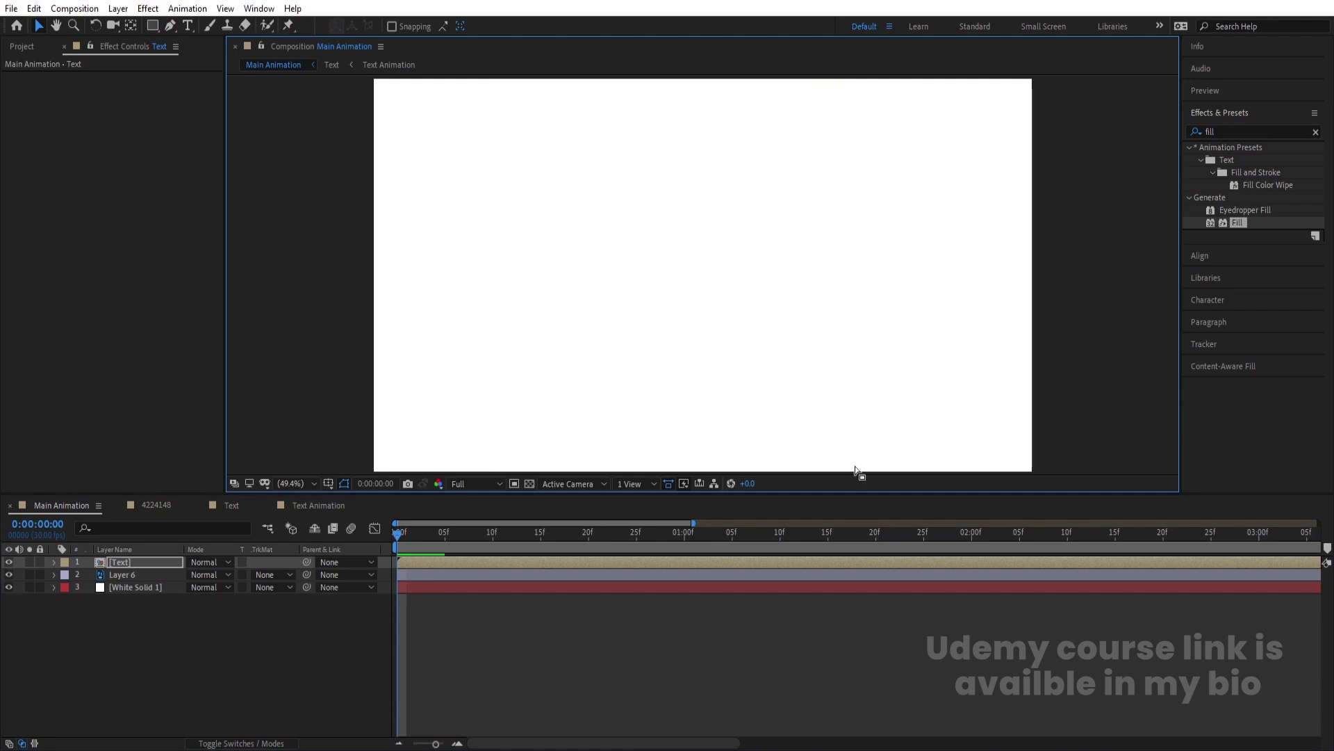
{"action": "key", "text": "space"}
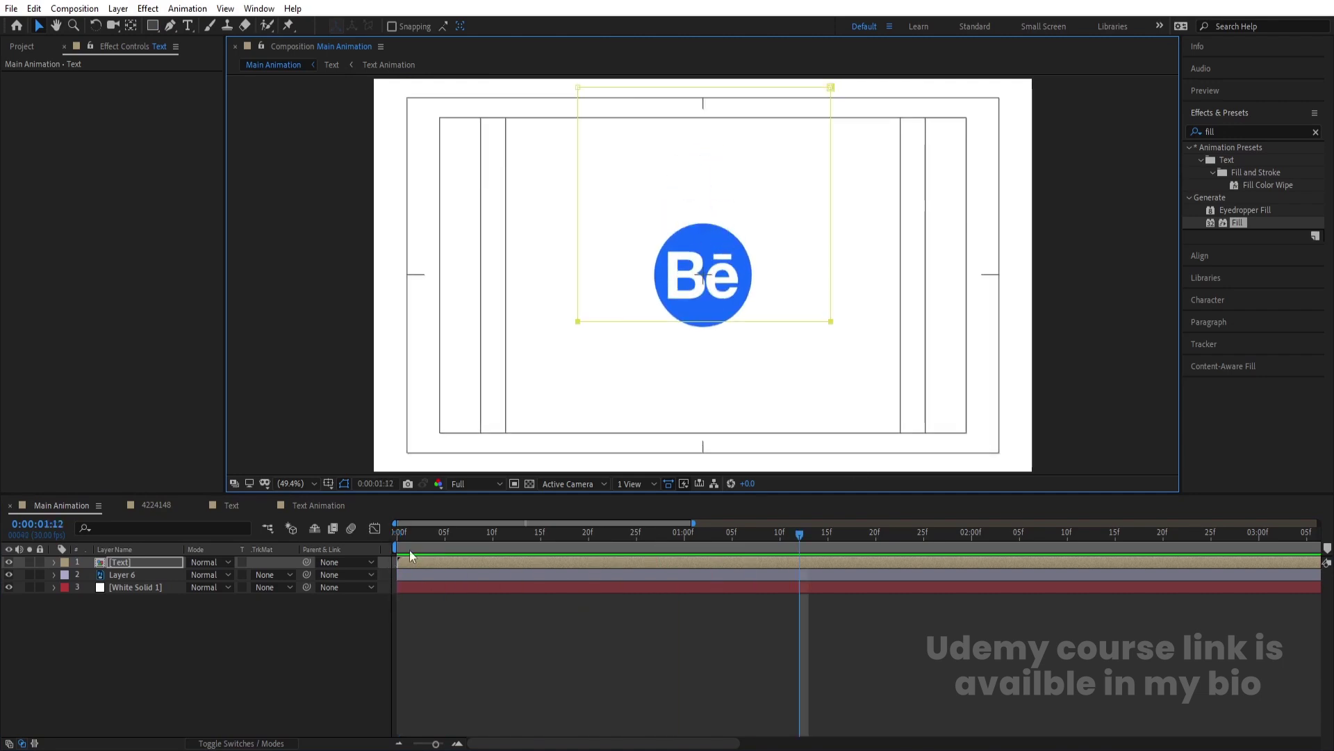
{"action": "key", "text": "space"}
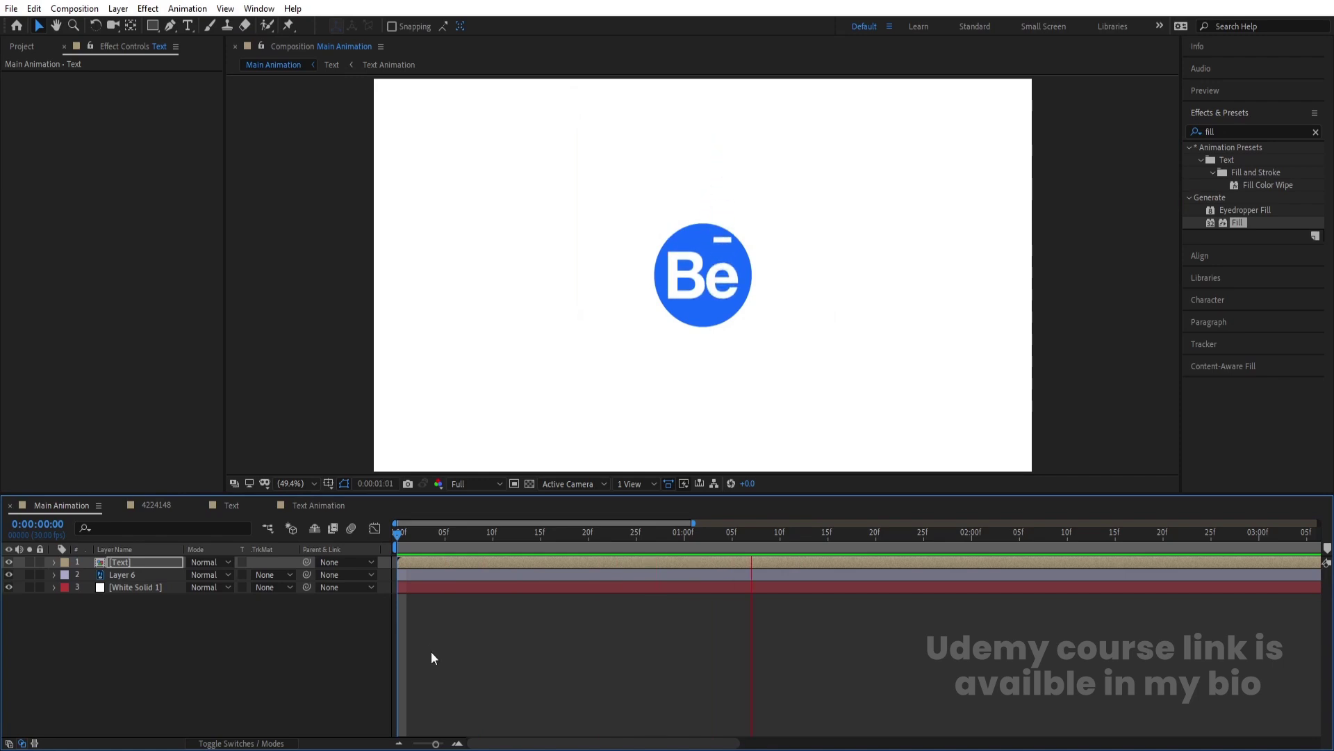
{"action": "key", "text": "space"}
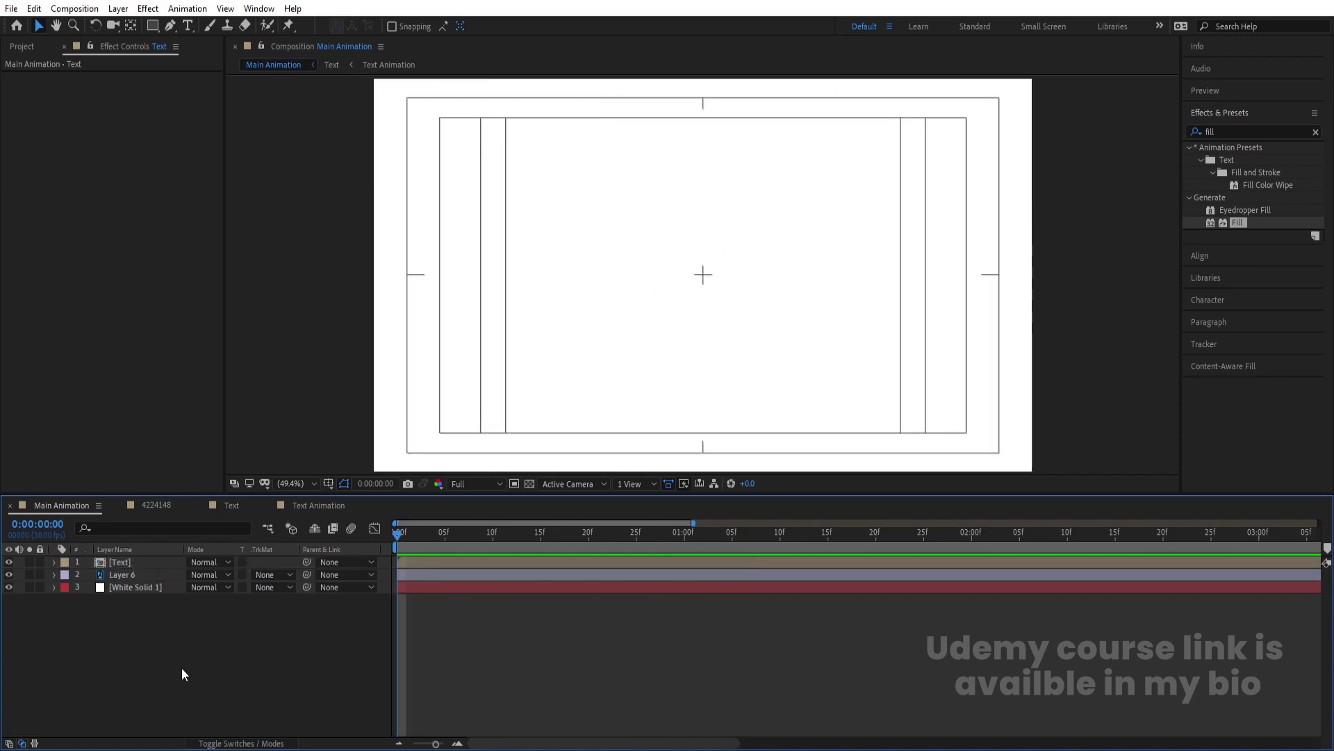
Step: Close the other composition timelines, keeping only Main Animation open, and briefly play the animation
{"action": "left_click", "coordinate": [118, 506]}
{"action": "left_click", "coordinate": [118, 506]}
{"action": "left_click", "coordinate": [118, 506]}
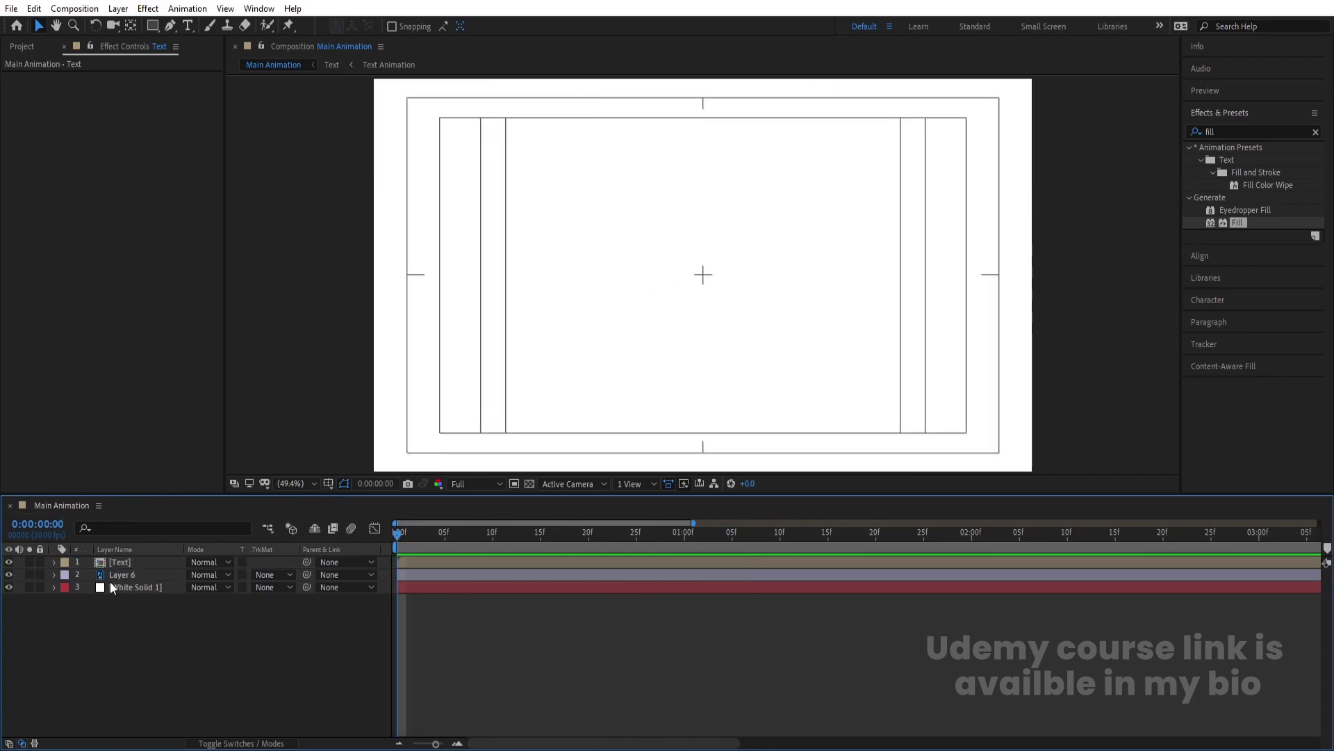
{"action": "key", "text": "space"}
{"action": "key", "text": "space"}
Step: Duplicate Layer 6 and place the copy at the top of the layer stack
{"action": "left_click", "coordinate": [128, 575]}
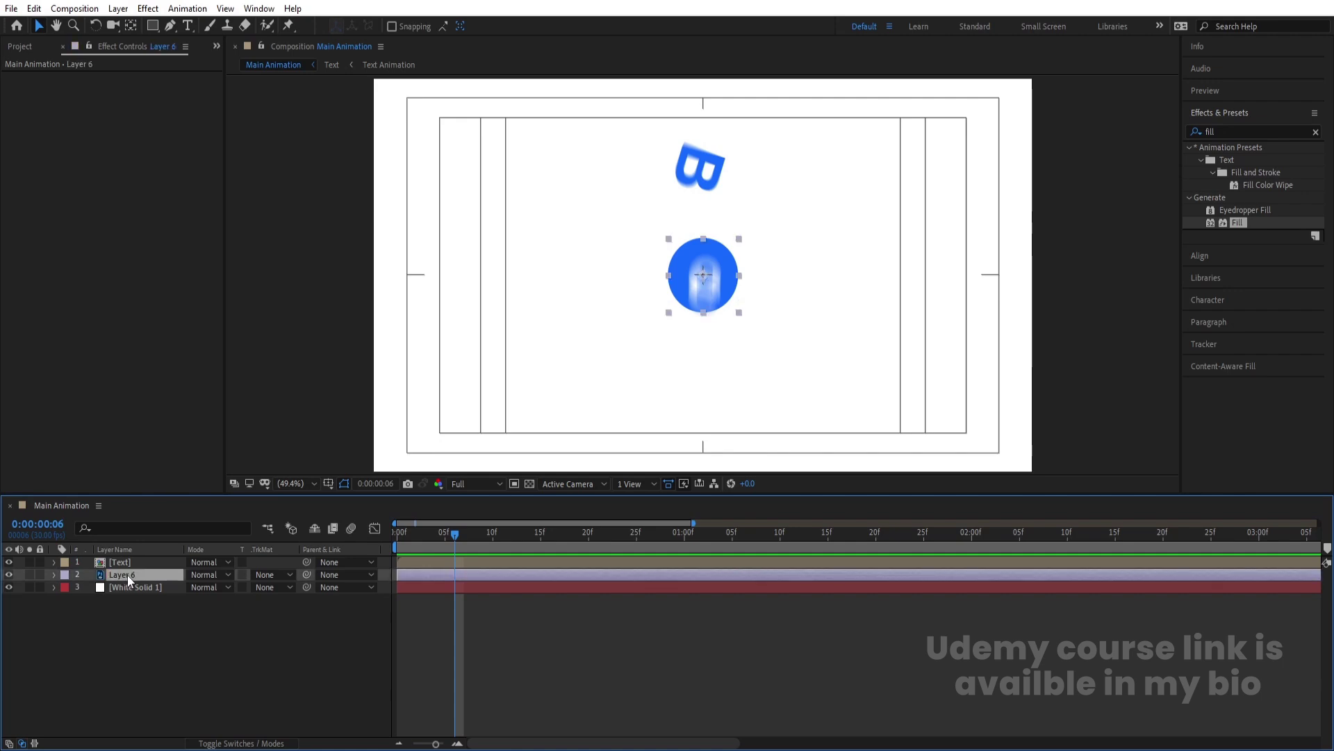
{"action": "key", "text": "ctrl+d"}
{"action": "left_click_drag", "start_coordinate": [127, 575], "coordinate": [127, 560]}
Step: Hide the Text layer and Layer 6, and lock White Solid 1 while keeping it visible
{"action": "left_click_drag", "start_coordinate": [8, 574], "coordinate": [8, 599]}
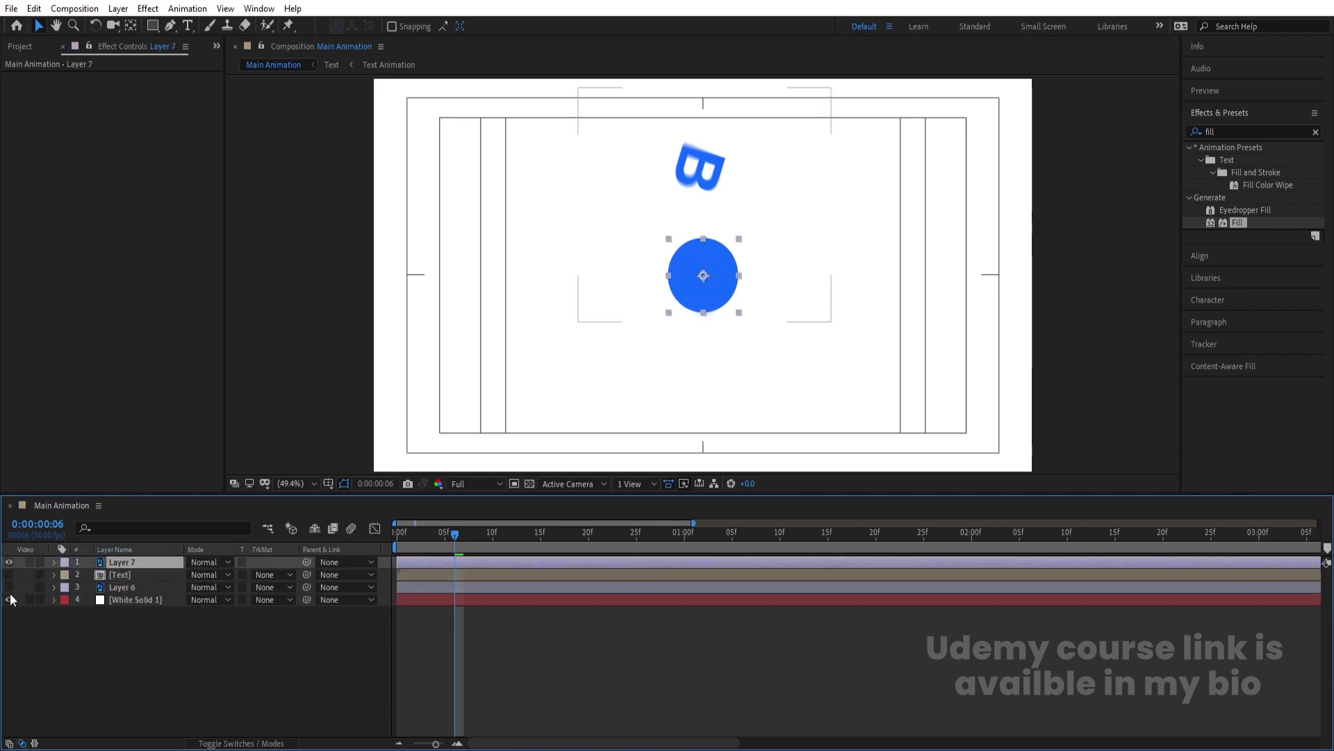
{"action": "left_click_drag", "start_coordinate": [444, 536], "coordinate": [23, 585]}
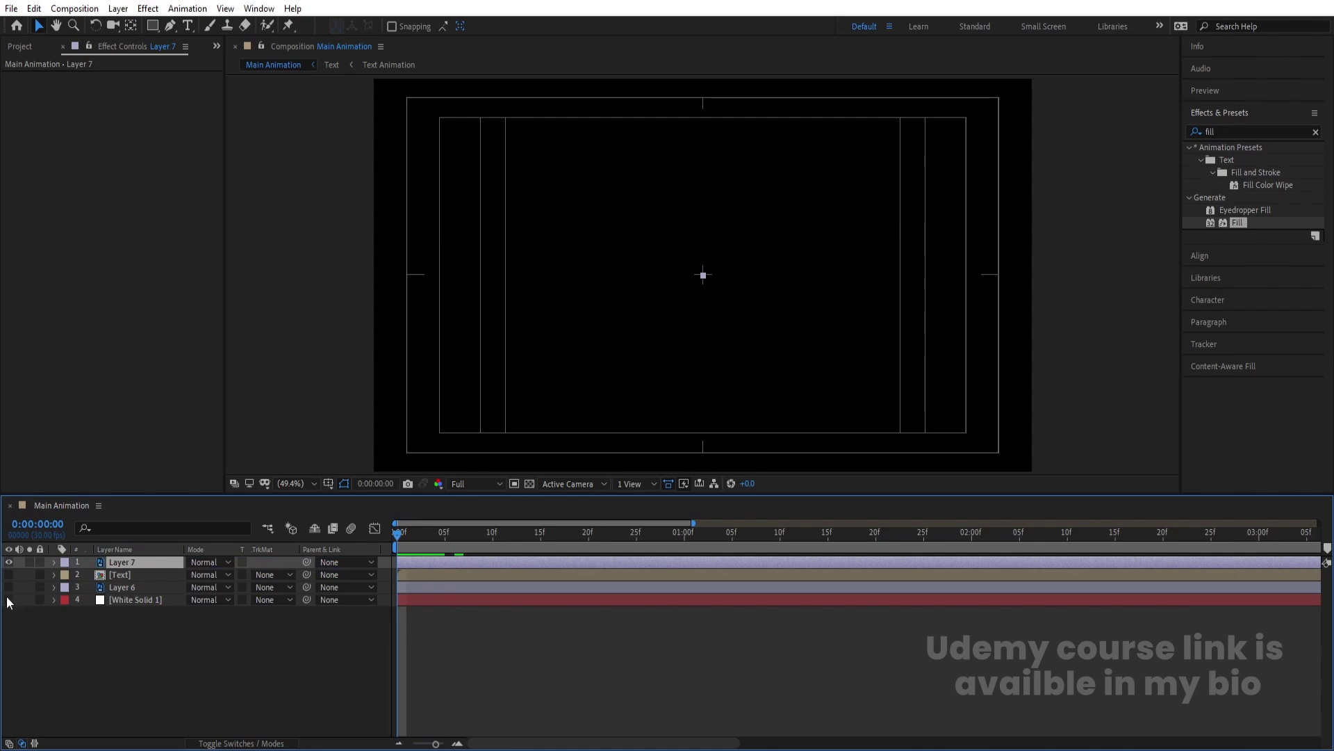
{"action": "left_click", "coordinate": [9, 599]}
{"action": "left_click", "coordinate": [40, 599]}
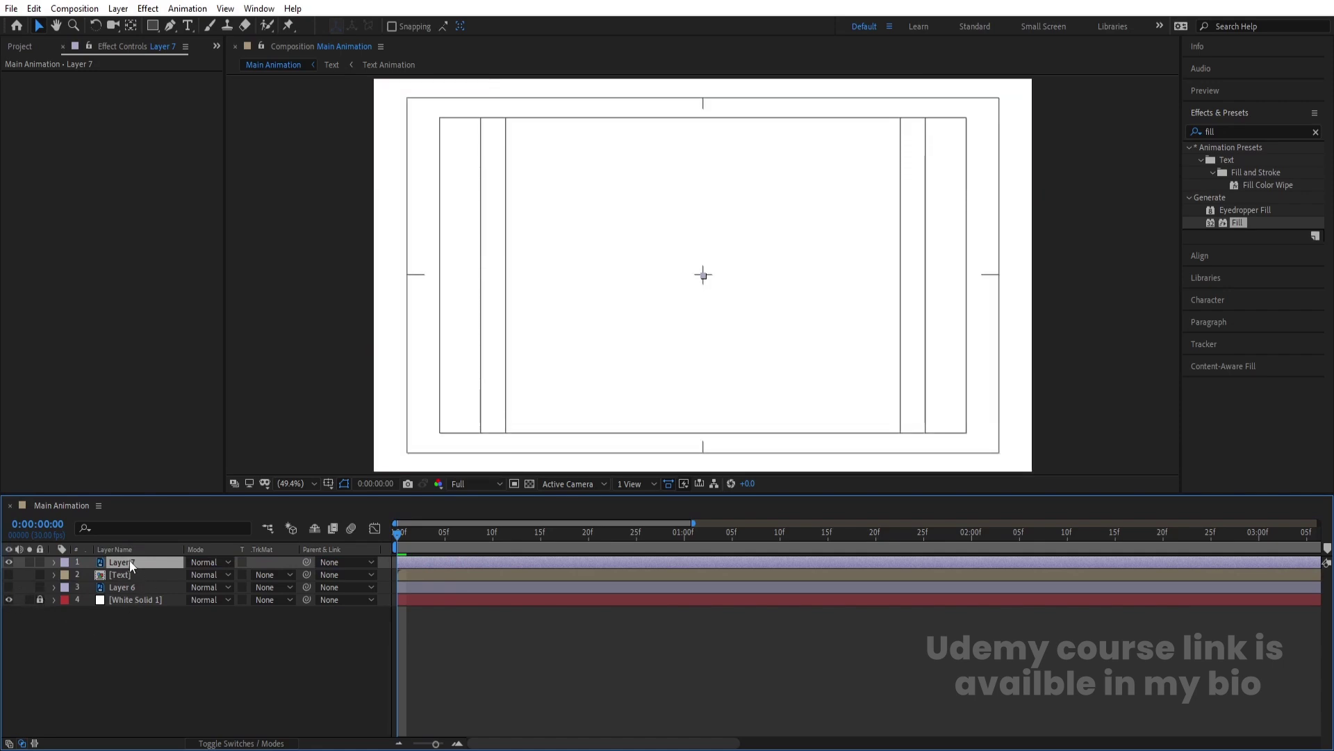
Step: Remove the Scale keyframes from Layer 7, leaving its scale at 34%, and go back to 0:00:00:00
{"action": "key", "text": "u"}
{"action": "key", "text": "k"}
{"action": "left_click_drag", "start_coordinate": [608, 572], "coordinate": [390, 587]}
{"action": "key", "text": "F9"}
{"action": "key", "text": "Delete"}
{"action": "key", "text": "Home"}
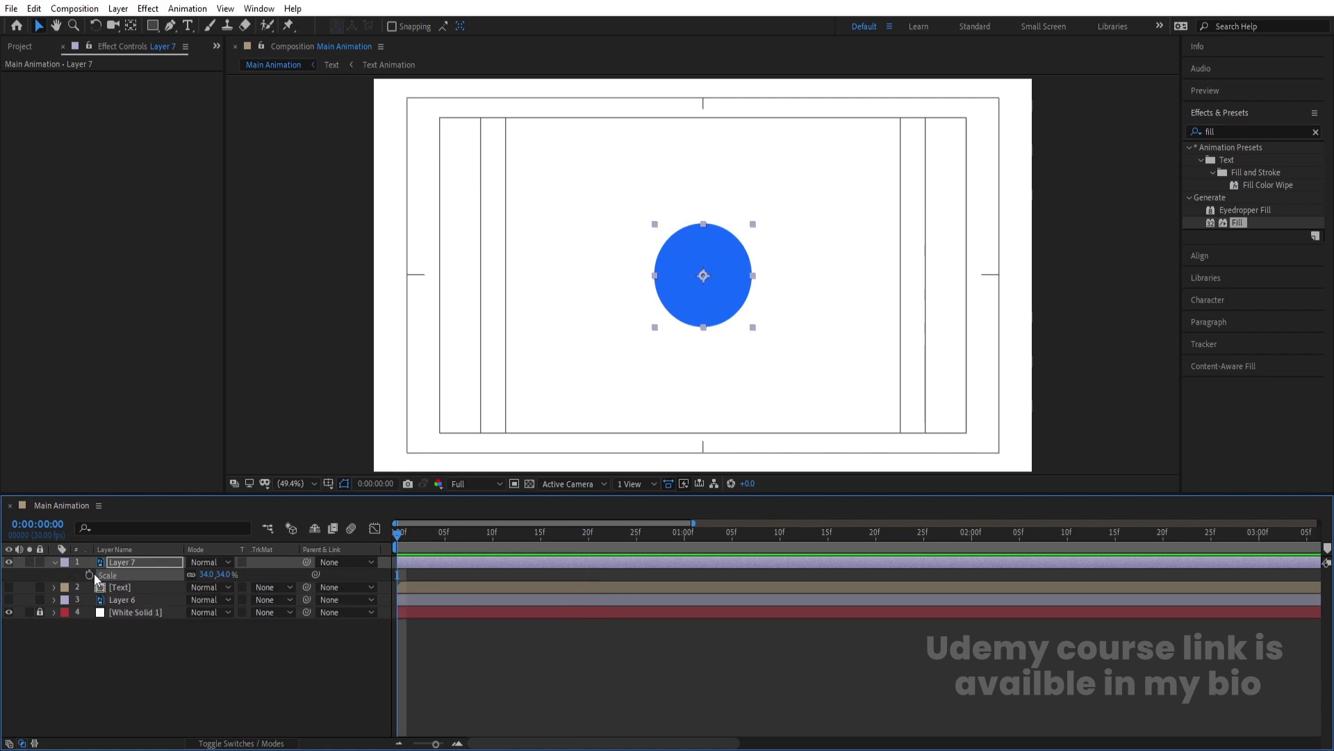
Step: Start keyframing Layer 7's Scale at 0:00:00:00 and set it to 10% at 0:00:00:20
{"action": "left_click", "coordinate": [92, 573]}
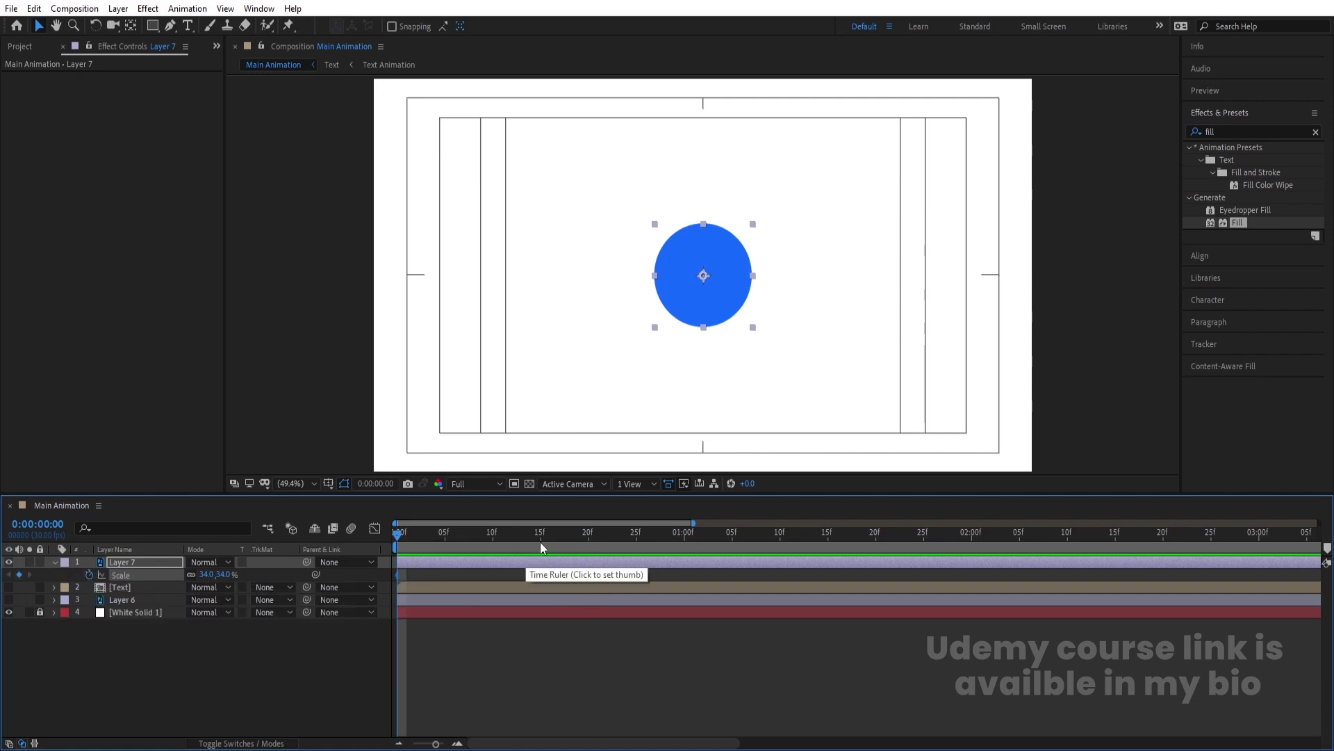
{"action": "left_click", "coordinate": [585, 542]}
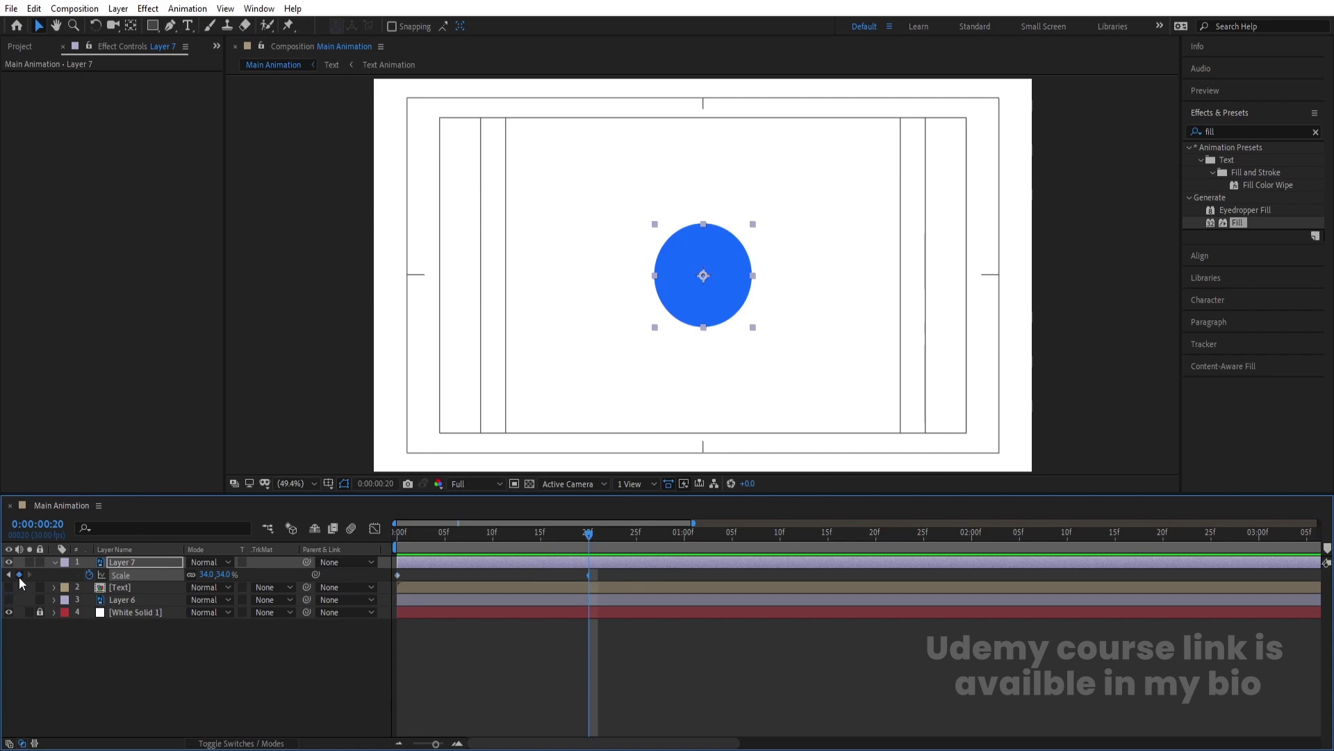
{"action": "left_click_drag", "start_coordinate": [218, 579], "coordinate": [186, 571]}
{"action": "left_click", "coordinate": [207, 631]}
Step: Set Layer 7's Scale to 0% at 0:00:00:00
{"action": "left_click", "coordinate": [404, 545]}
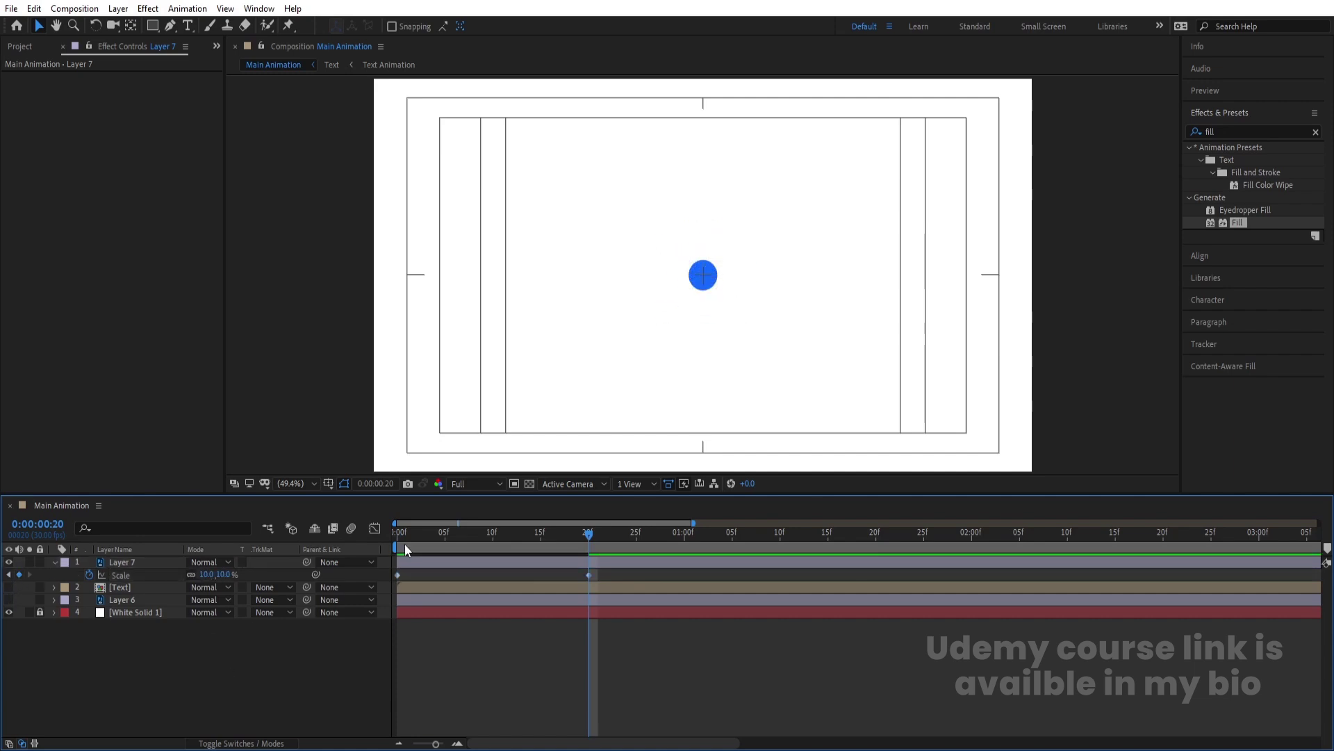
{"action": "left_click", "coordinate": [217, 567]}
{"action": "left_click", "coordinate": [202, 577]}
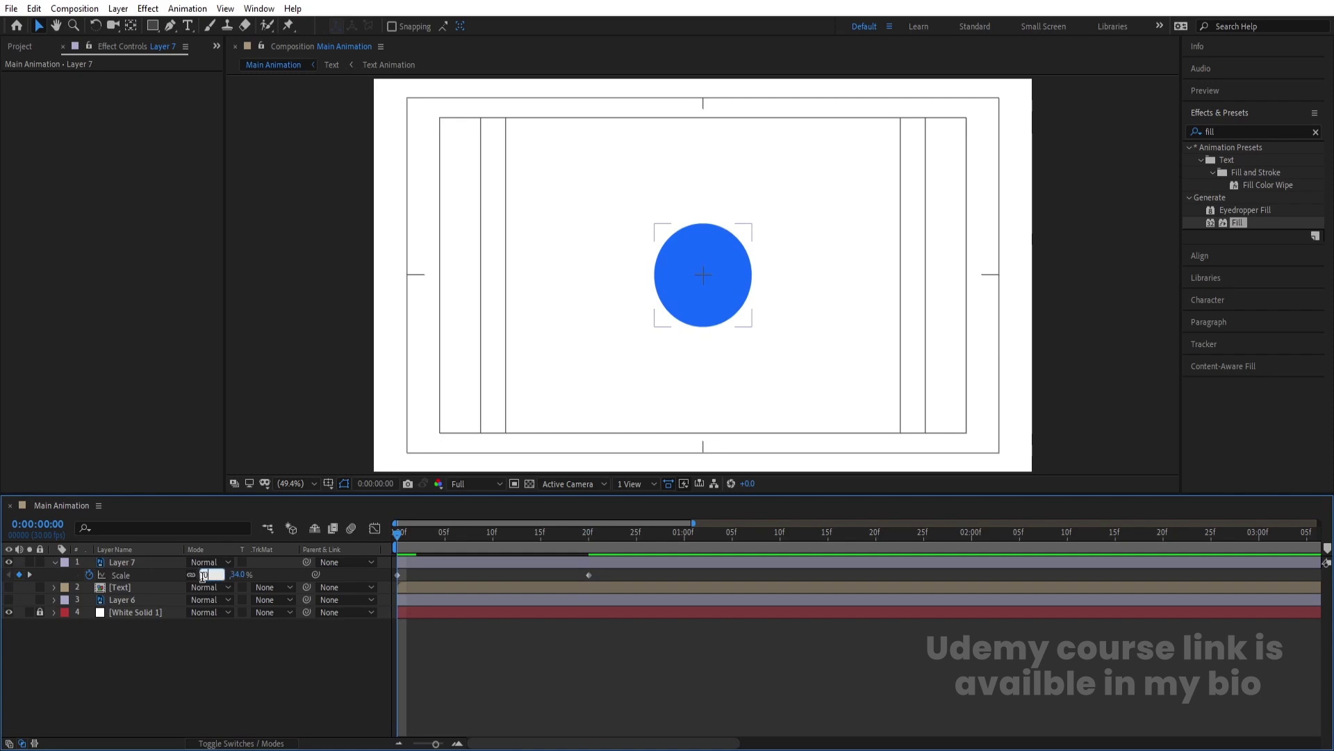
{"action": "type", "text": "0"}
{"action": "key", "text": "Return"}
{"action": "left_click", "coordinate": [144, 683]}
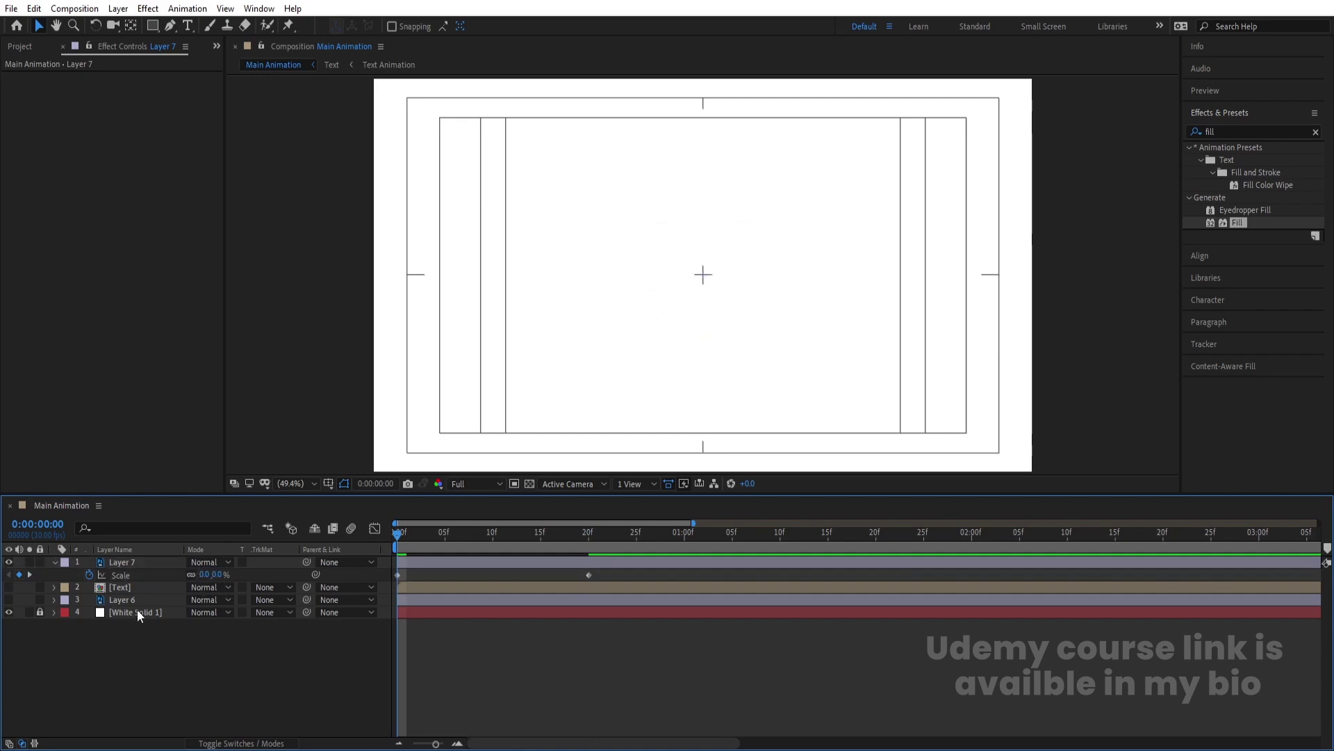
Step: Duplicate Layer 7 and set the original's Scale to 40% at 0:00:00:20
{"action": "left_click", "coordinate": [124, 561]}
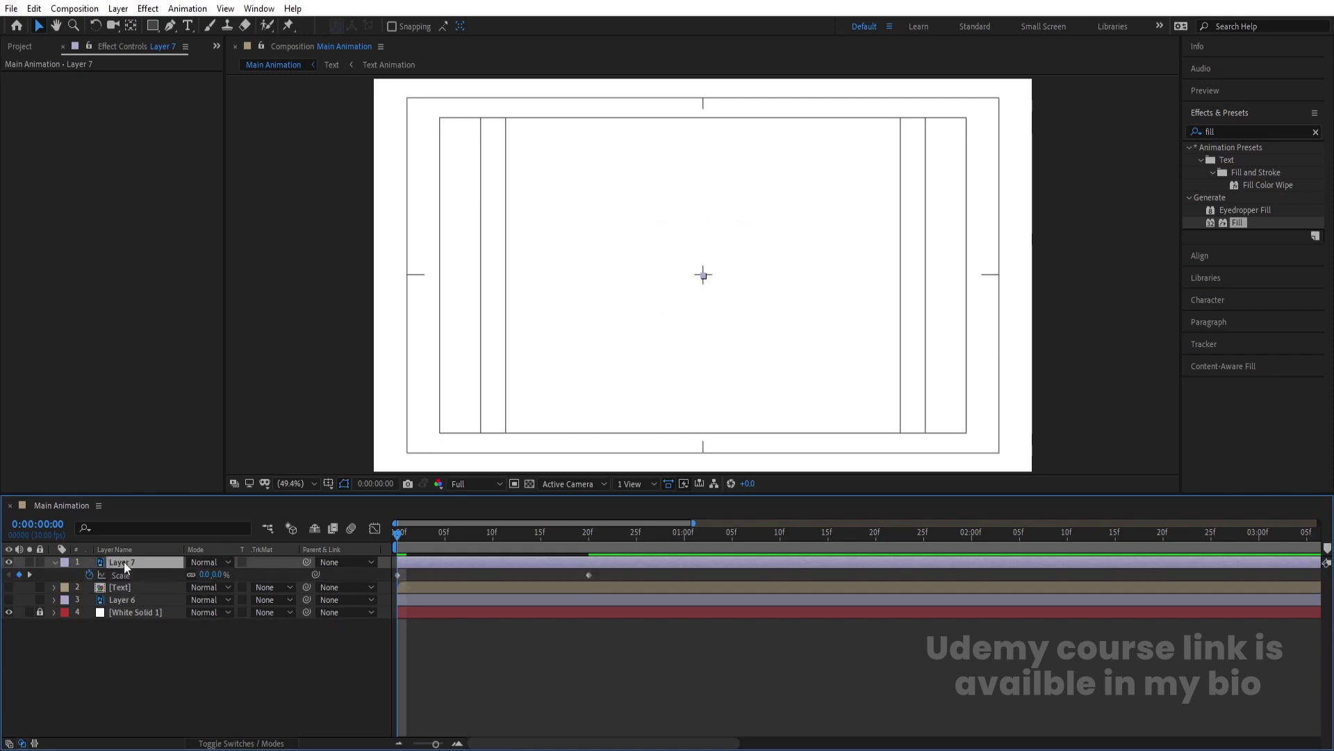
{"action": "key", "text": "k"}
{"action": "key", "text": "ctrl+d"}
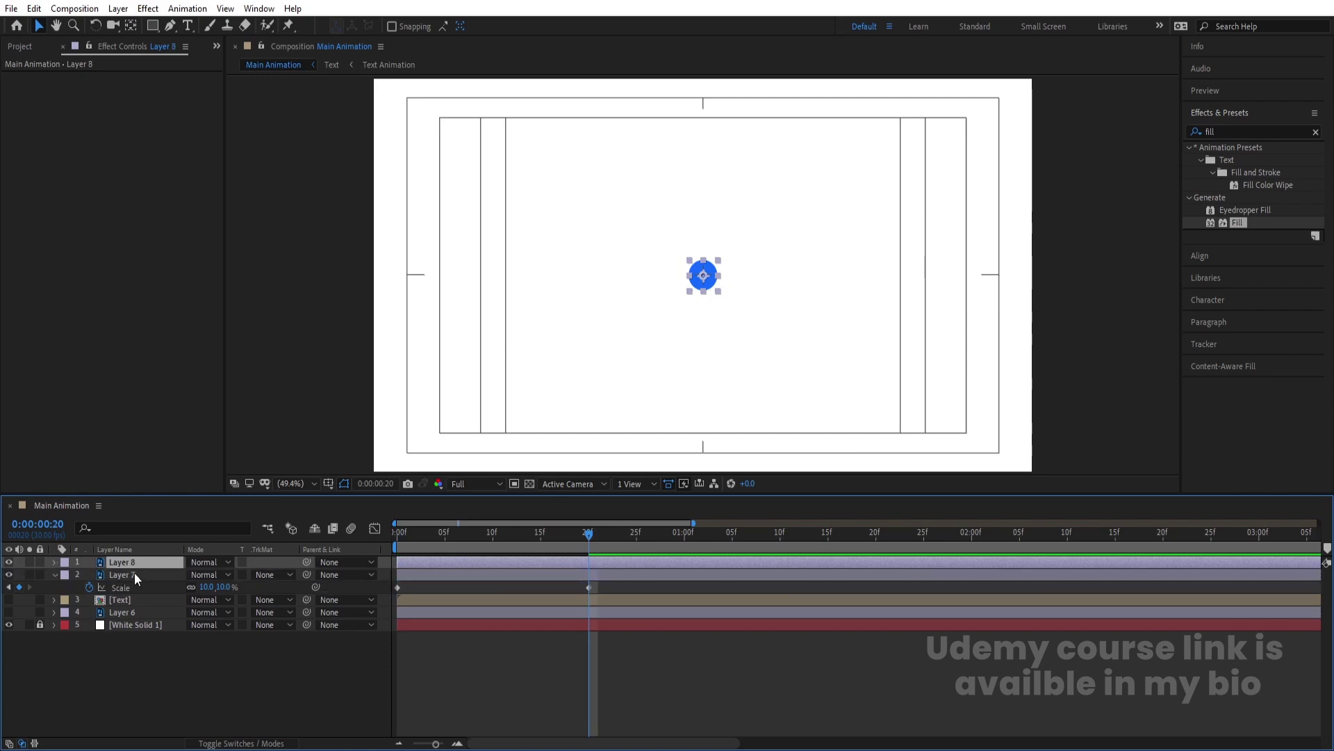
{"action": "left_click", "coordinate": [131, 575]}
{"action": "left_click_drag", "start_coordinate": [205, 589], "coordinate": [210, 590]}
{"action": "left_click", "coordinate": [201, 589]}
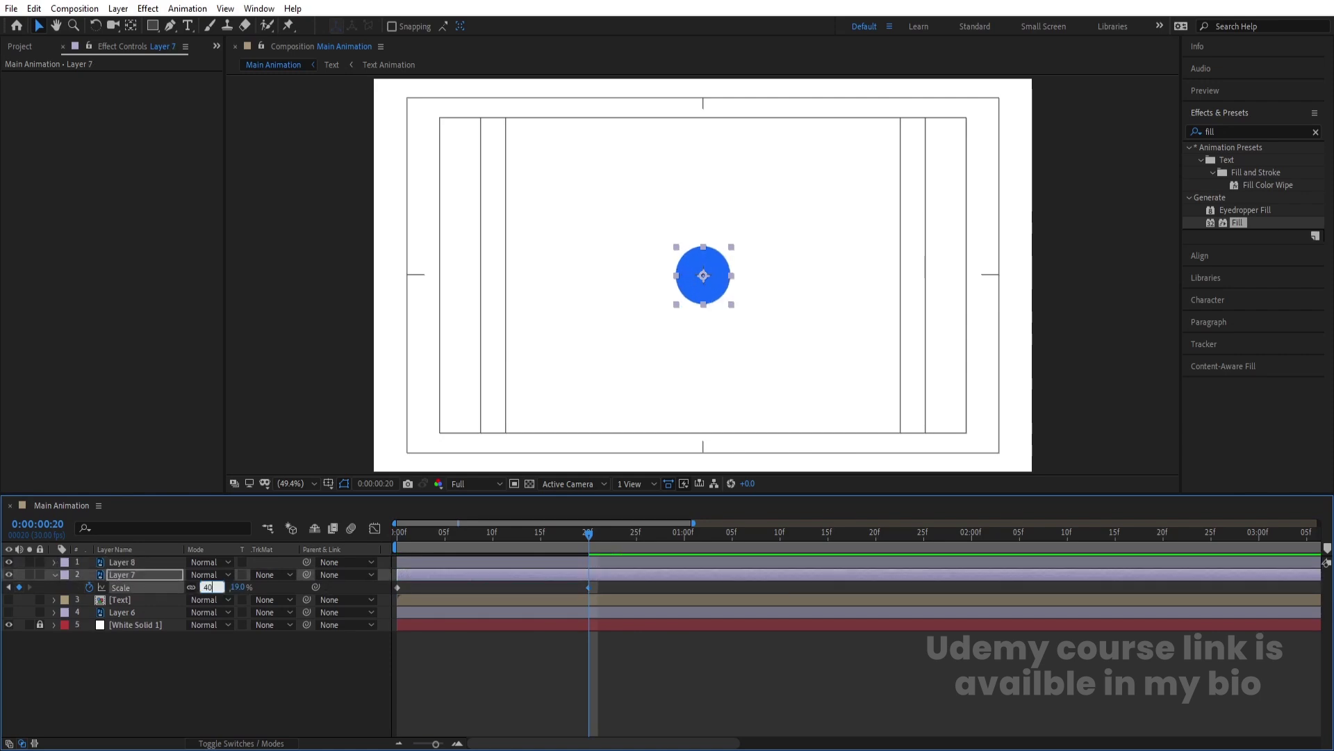
{"action": "type", "text": "40"}
{"action": "key", "text": "Return"}
Step: Set Layer 7's Opacity to 80%
{"action": "key", "text": "t"}
{"action": "left_click", "coordinate": [199, 586]}
{"action": "key", "text": "Return"}
{"action": "left_click", "coordinate": [161, 661]}
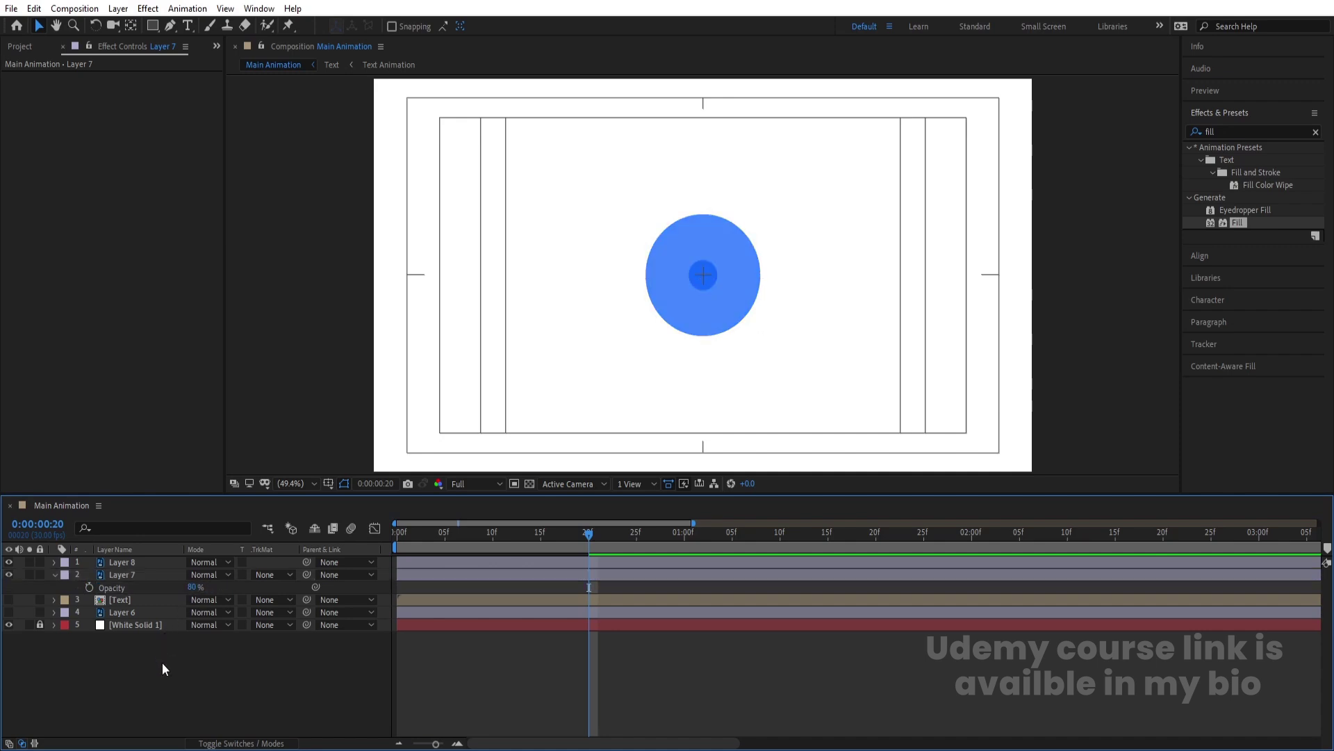
Step: Duplicate the 40% circle on Layer 7 and lower the original's Opacity further
{"action": "left_click", "coordinate": [121, 567]}
{"action": "key", "text": "ctrl+d"}
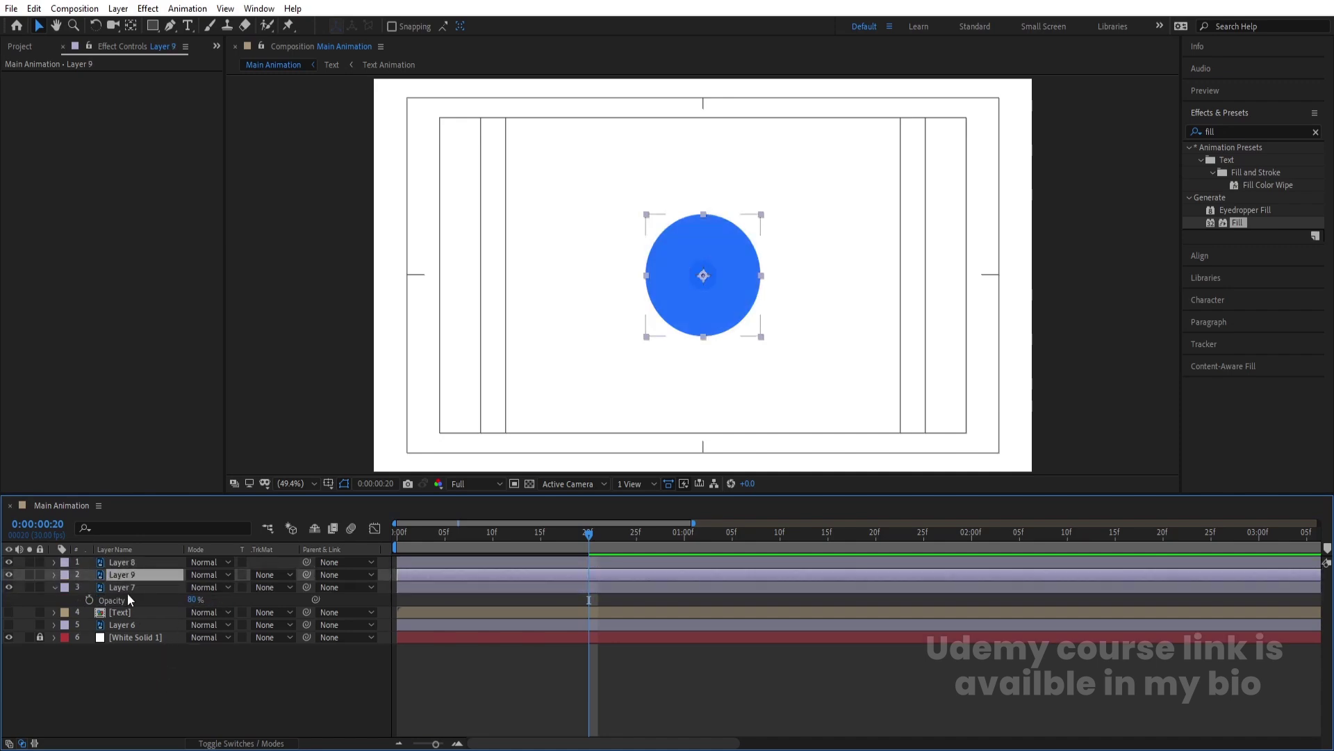
{"action": "left_click", "coordinate": [123, 587]}
{"action": "left_click", "coordinate": [191, 599]}
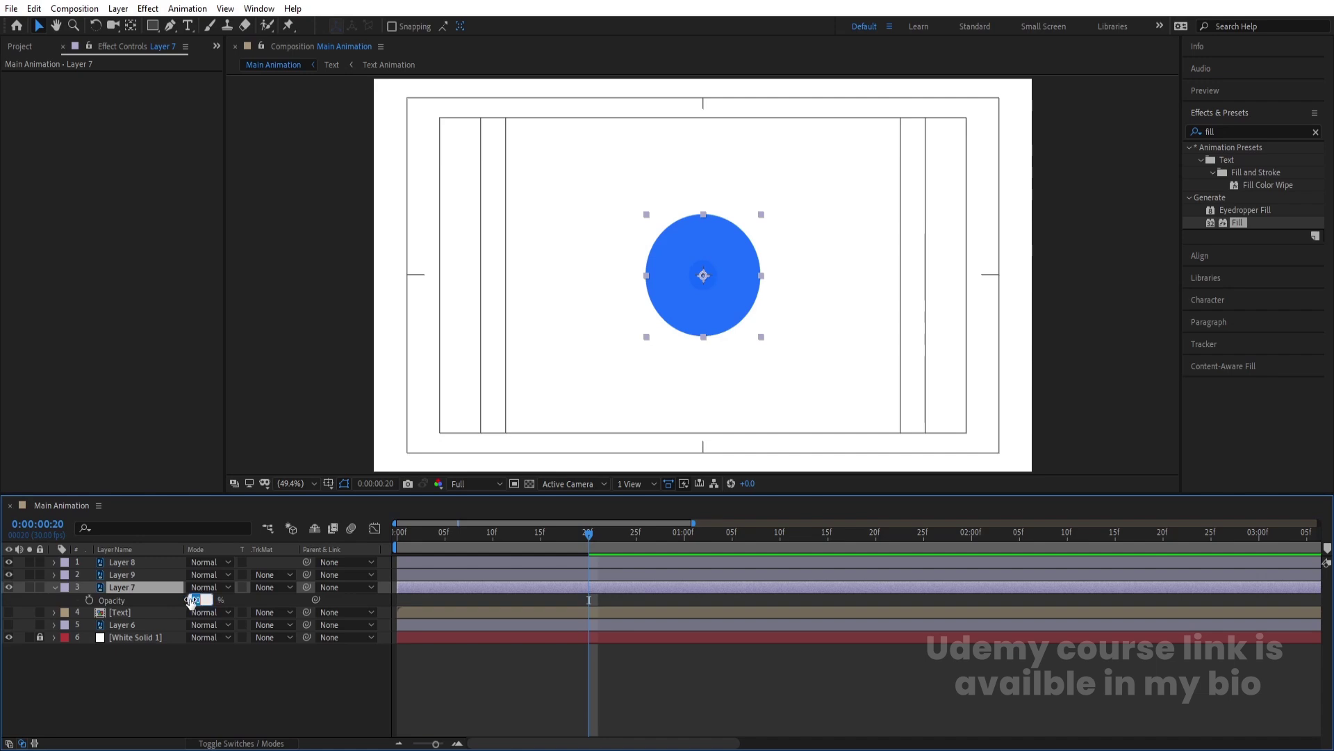
{"action": "key", "text": "Return"}
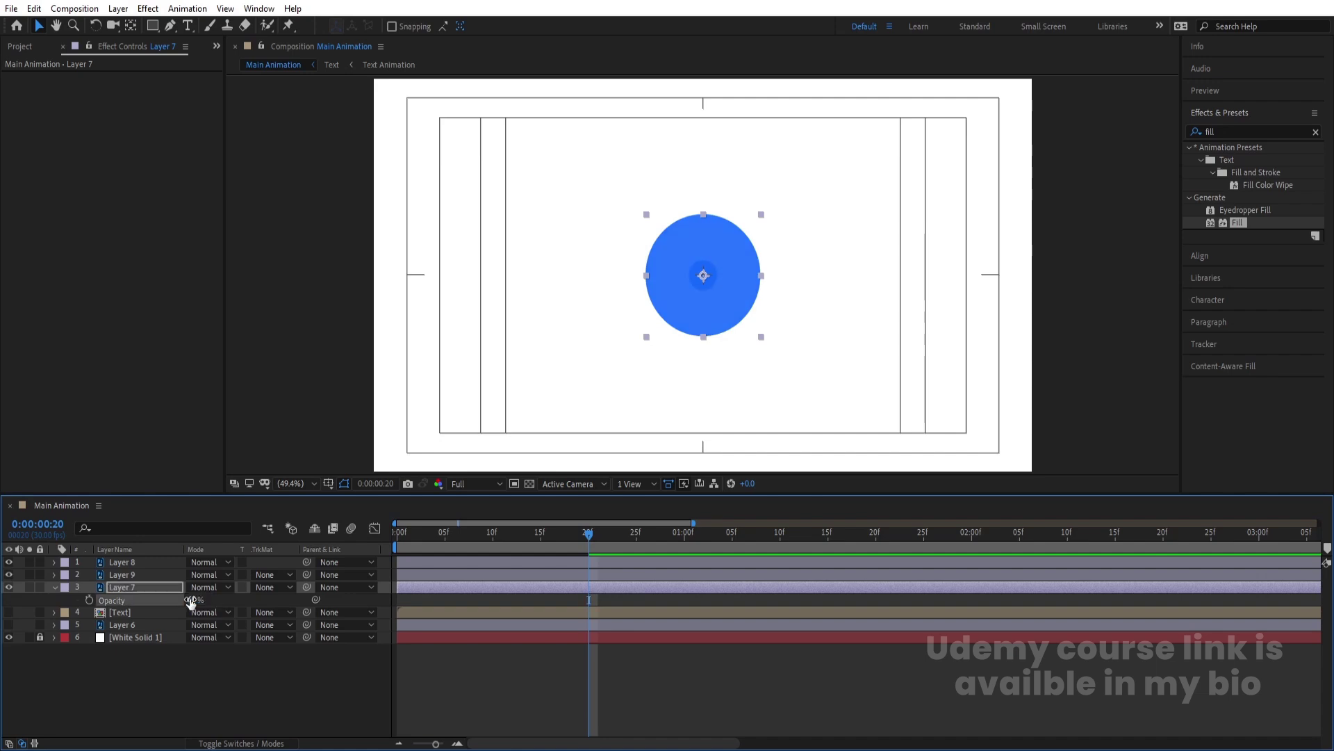
Step: Set Layer 7's Scale to 80% at 0:00:00:20 and show Layer 9's Scale for comparison
{"action": "key", "text": "s"}
{"action": "left_click_drag", "start_coordinate": [206, 600], "coordinate": [221, 616]}
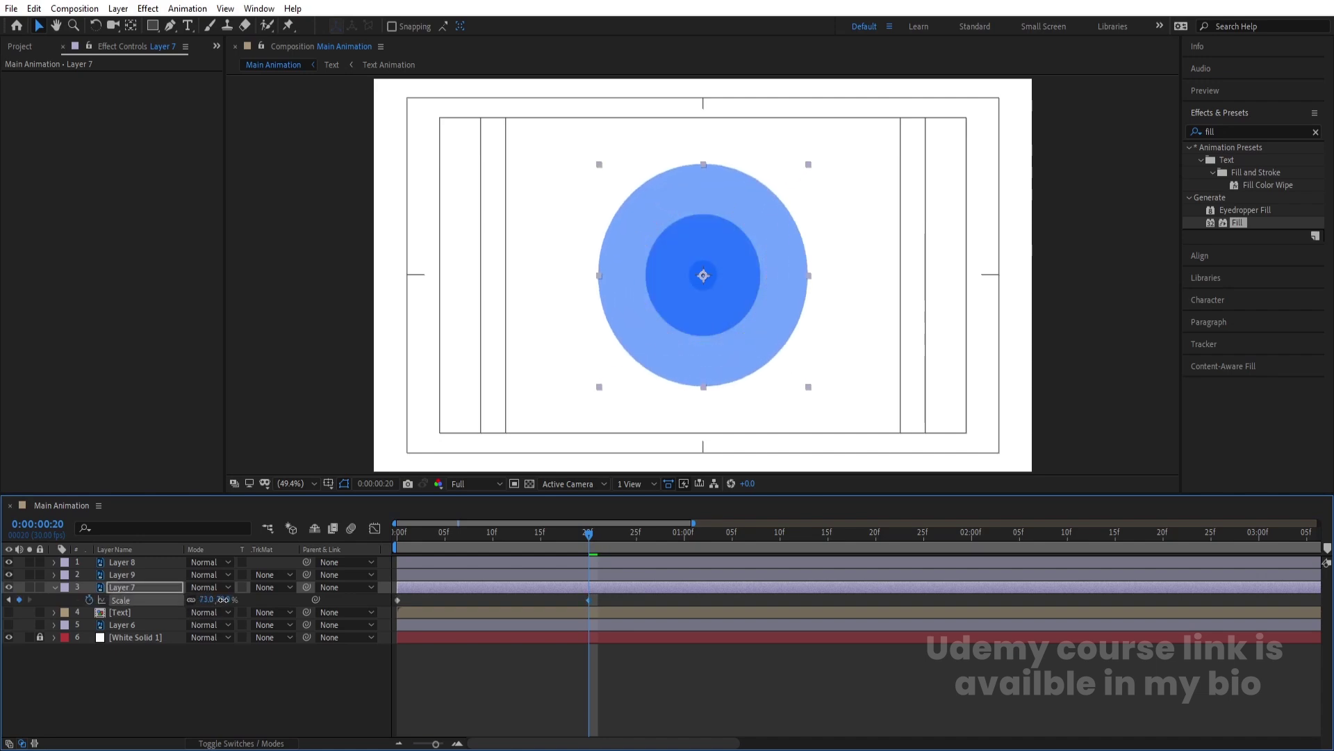
{"action": "left_click", "coordinate": [139, 574]}
{"action": "key", "text": "s"}
{"action": "left_click", "coordinate": [206, 611]}
{"action": "type", "text": "80"}
{"action": "key", "text": "Return"}
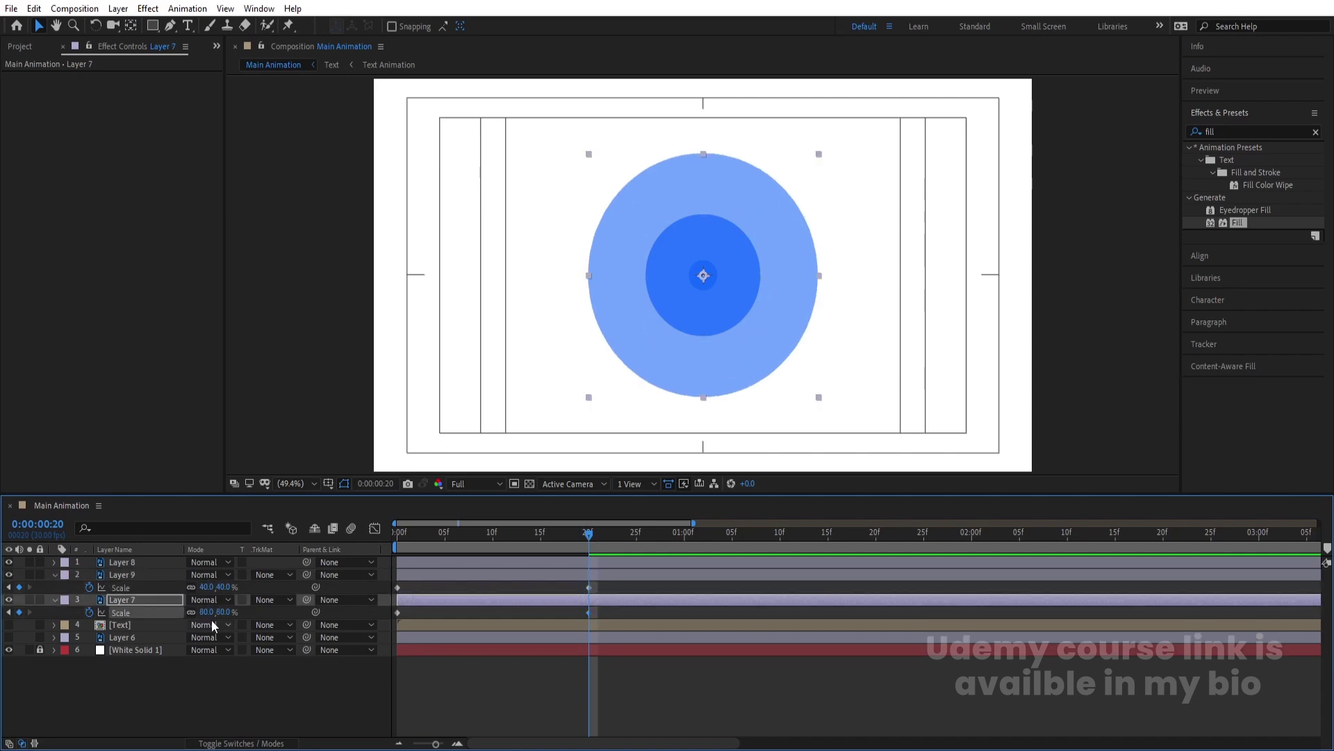
Step: Duplicate the 80% circle on Layer 7, and give the original 120% Scale at 0:00:00:20 and 40% Opacity
{"action": "left_click", "coordinate": [117, 602]}
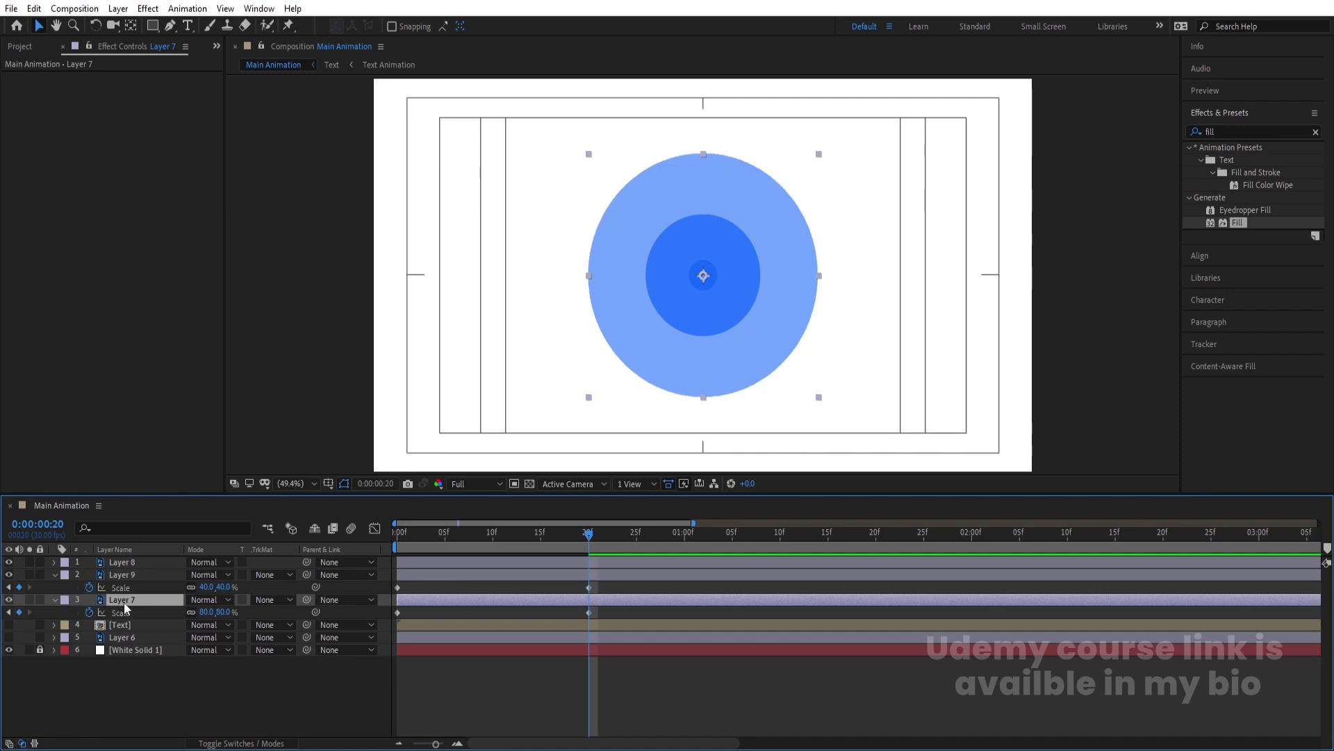
{"action": "key", "text": "ctrl+d"}
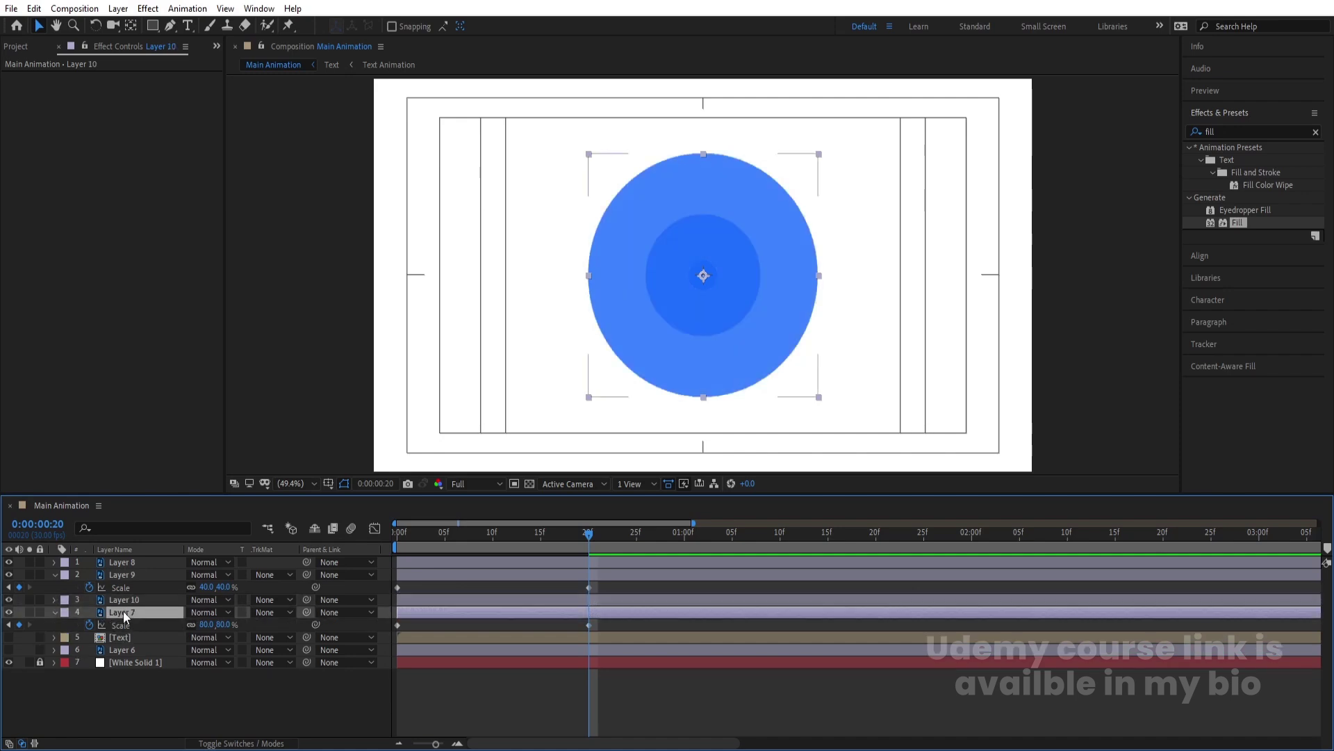
{"action": "left_click", "coordinate": [205, 624]}
{"action": "type", "text": "120"}
{"action": "left_click", "coordinate": [178, 629]}
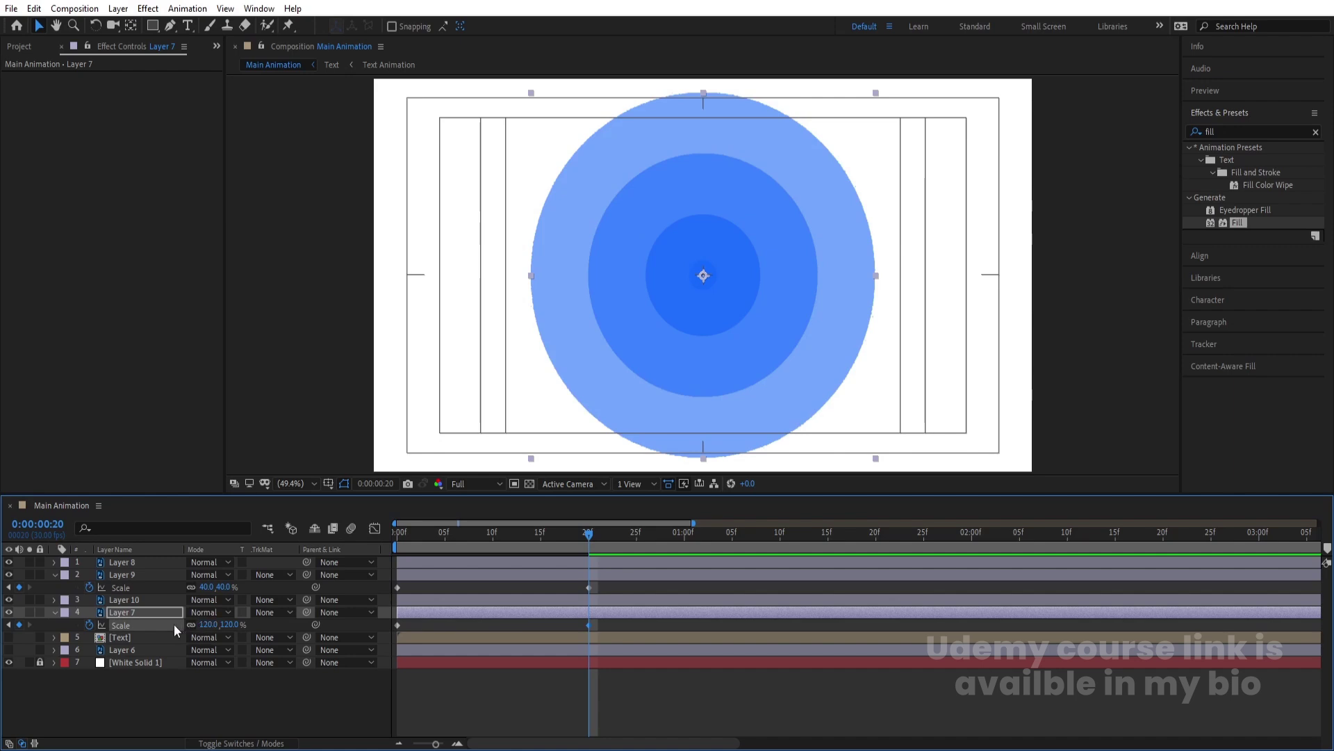
{"action": "key", "text": "t"}
{"action": "left_click_drag", "start_coordinate": [195, 625], "coordinate": [193, 625]}
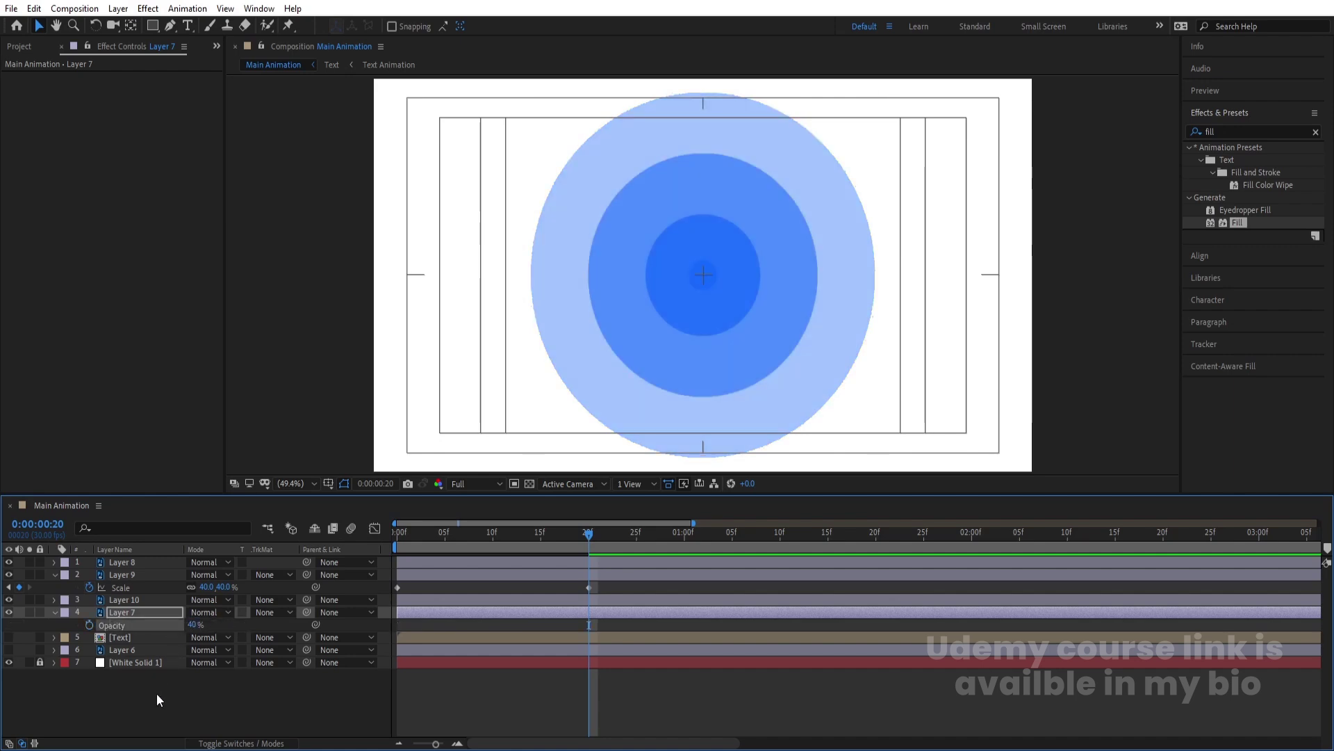
Step: Duplicate the 120% circle on Layer 7, and give the original 20% Opacity and 160% Scale at 0:00:00:20
{"action": "left_click", "coordinate": [133, 613]}
{"action": "key", "text": "ctrl+d"}
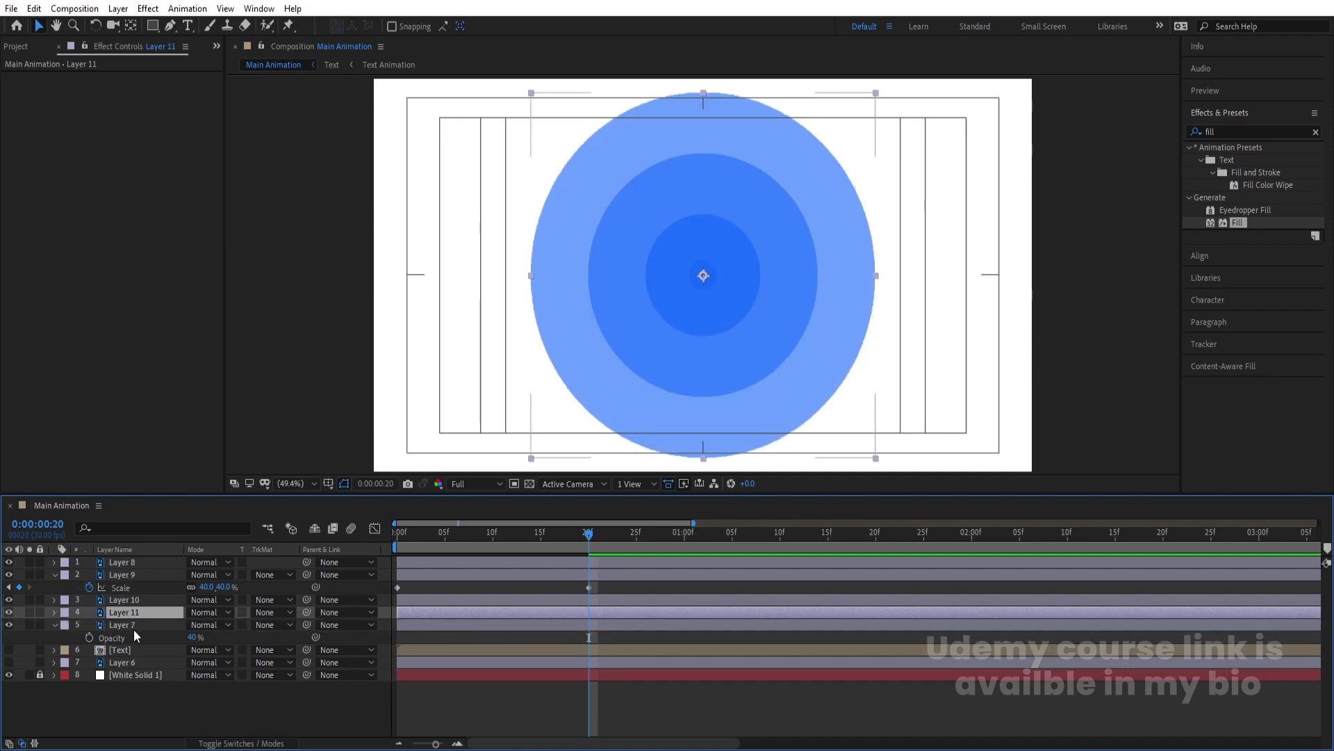
{"action": "left_click", "coordinate": [128, 625]}
{"action": "left_click_drag", "start_coordinate": [191, 641], "coordinate": [152, 634]}
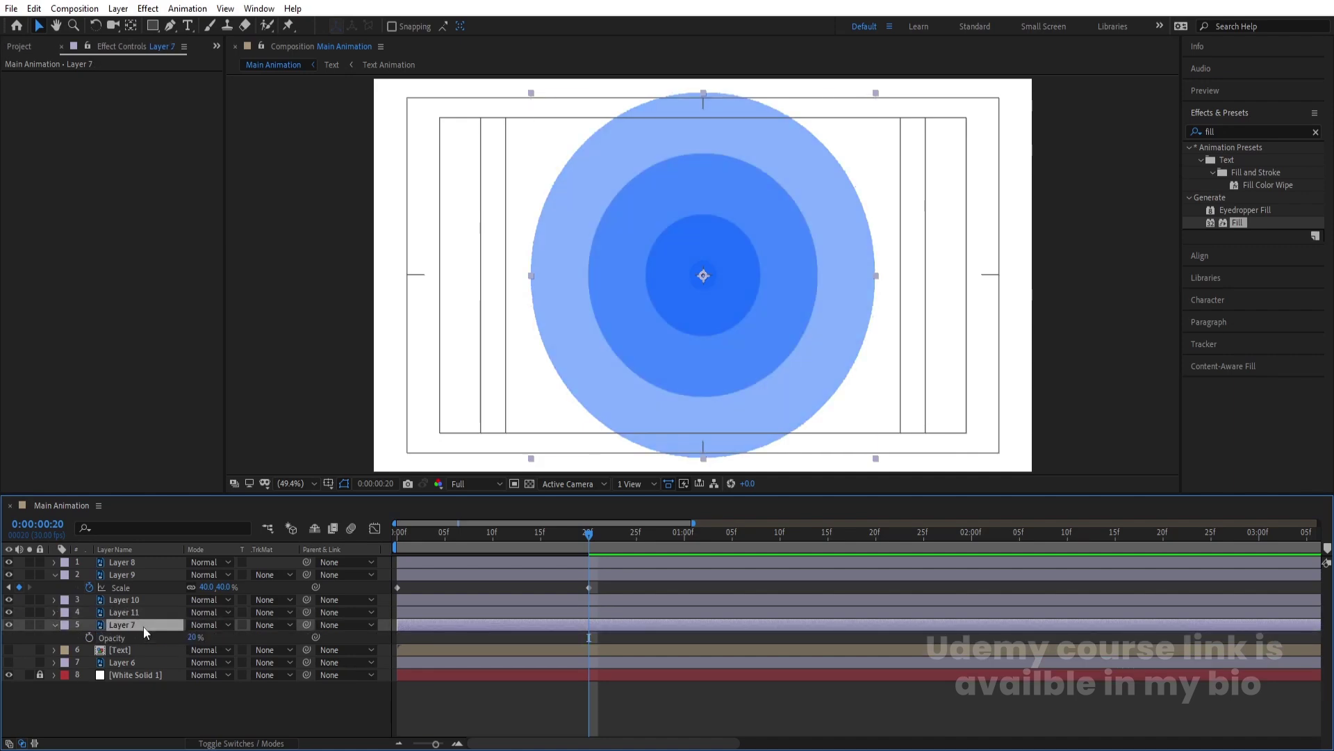
{"action": "key", "text": "s"}
{"action": "left_click", "coordinate": [210, 637]}
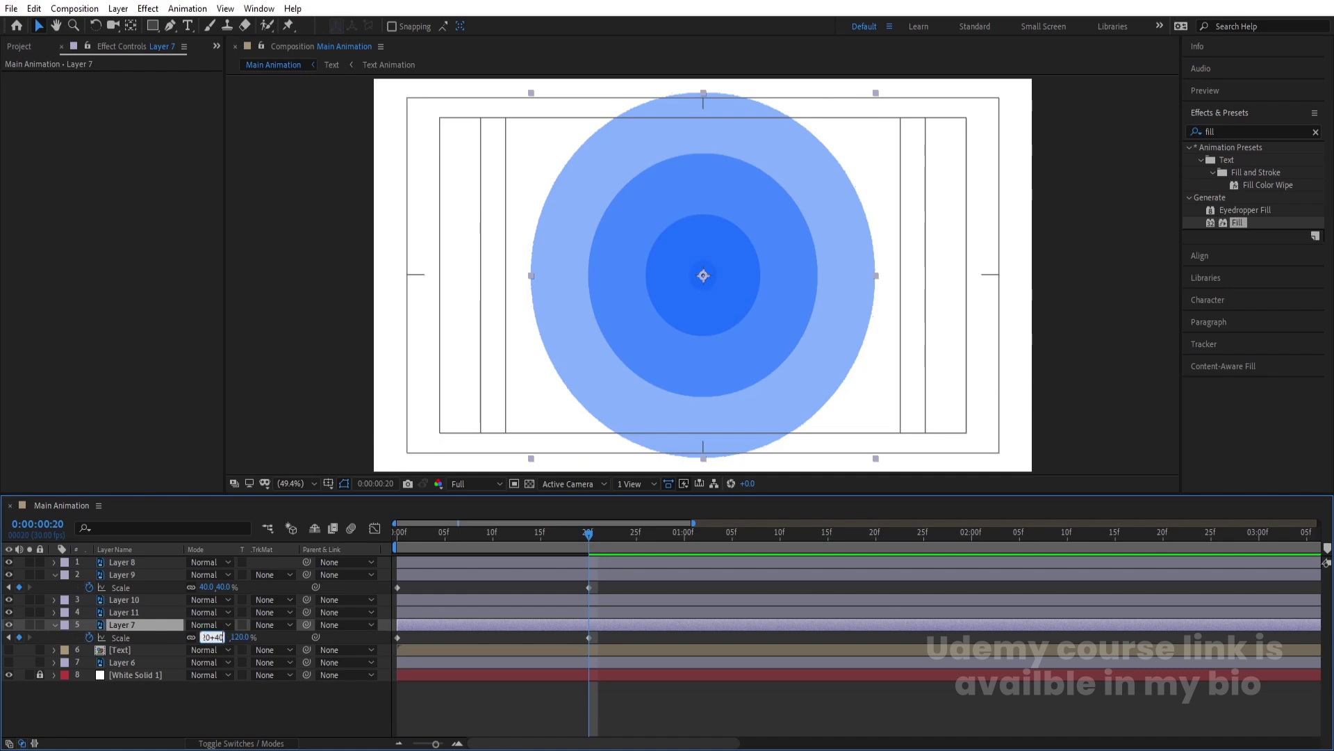
{"action": "key", "text": "Return"}
Step: Show the Scale keyframes of all layers and play the growing circles from the start
{"action": "left_click", "coordinate": [411, 640]}
{"action": "key", "text": "s"}
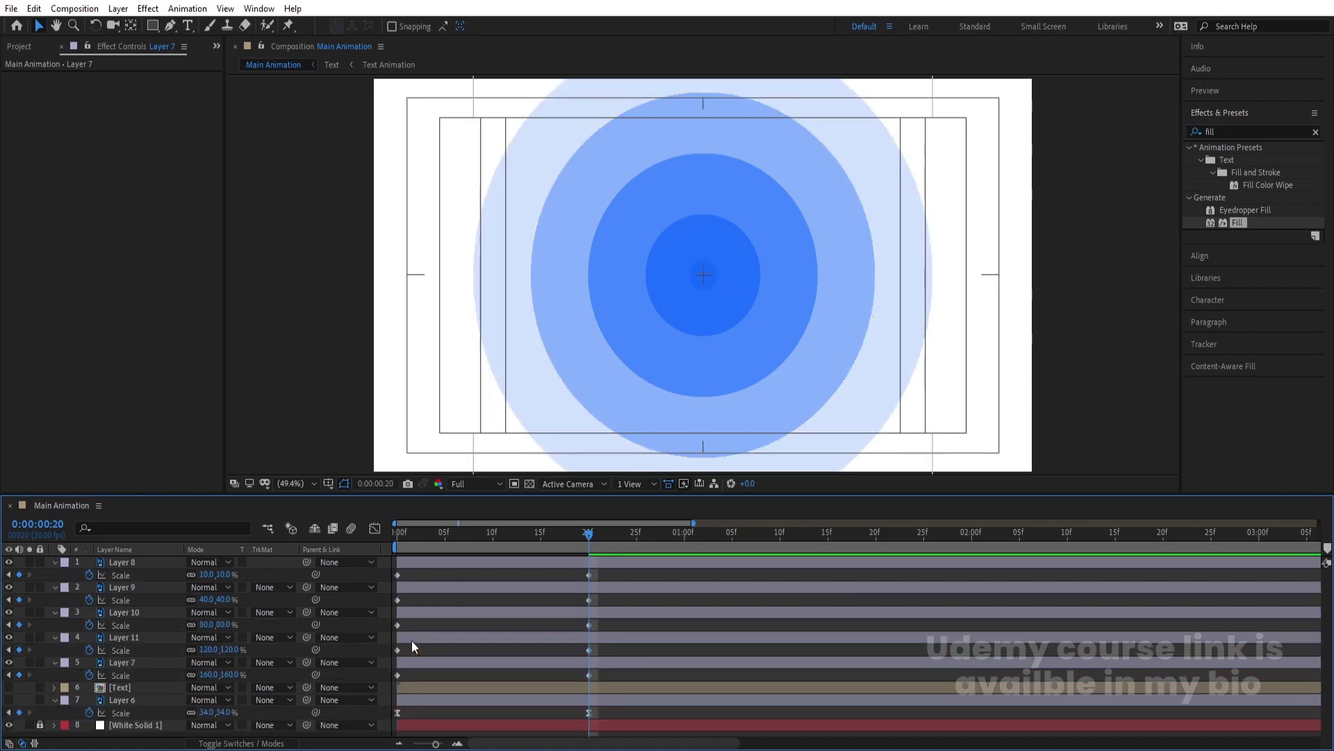
{"action": "key", "text": "Home"}
{"action": "key", "text": "space"}
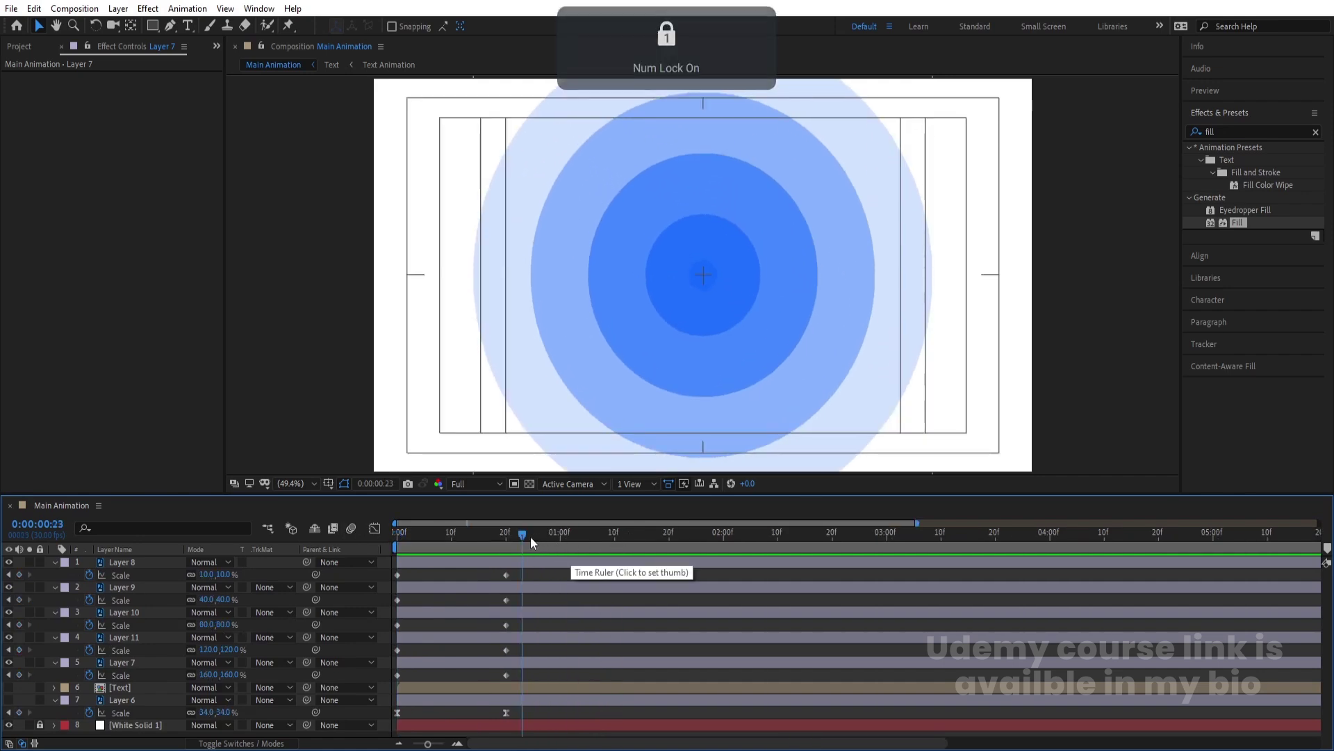
Step: Copy the starting 0% Scale keyframes of Layer 7 and Layer 11 to 0:00:01:10
{"action": "left_click_drag", "start_coordinate": [531, 537], "coordinate": [524, 538]}
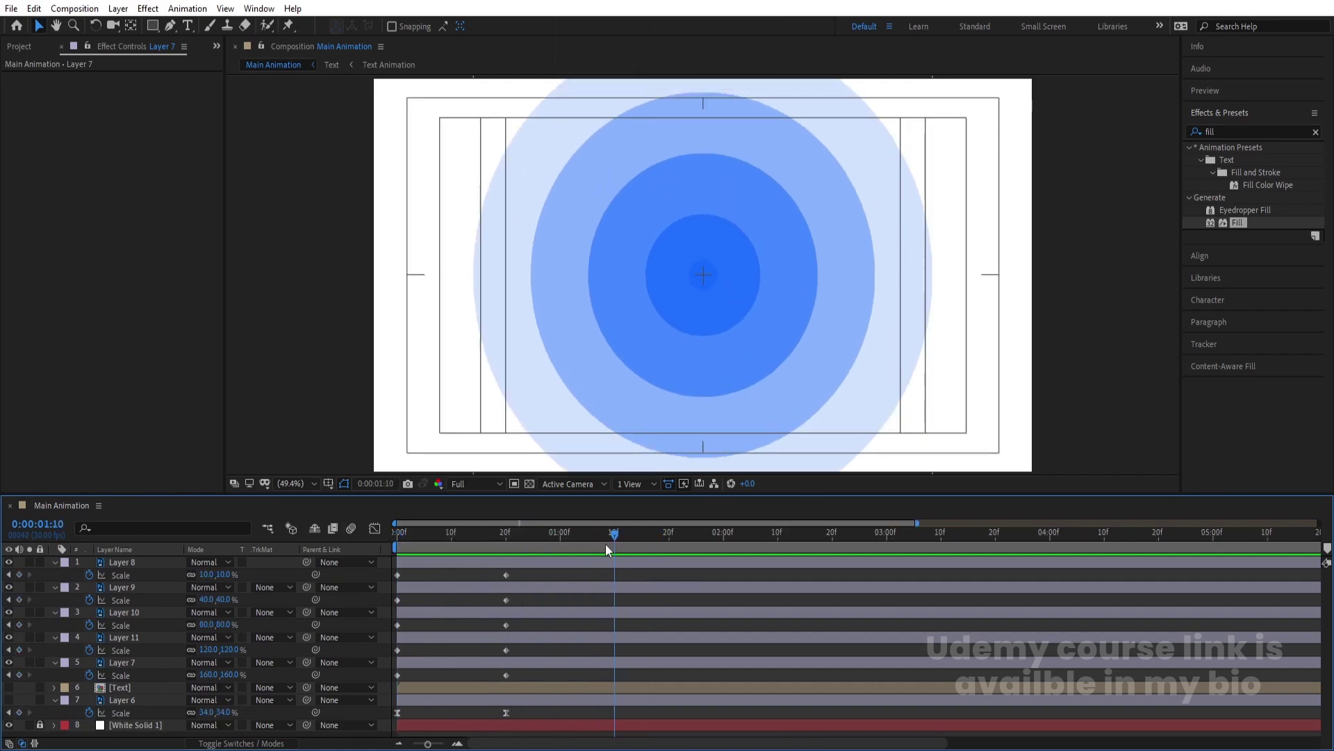
{"action": "left_click", "coordinate": [57, 699]}
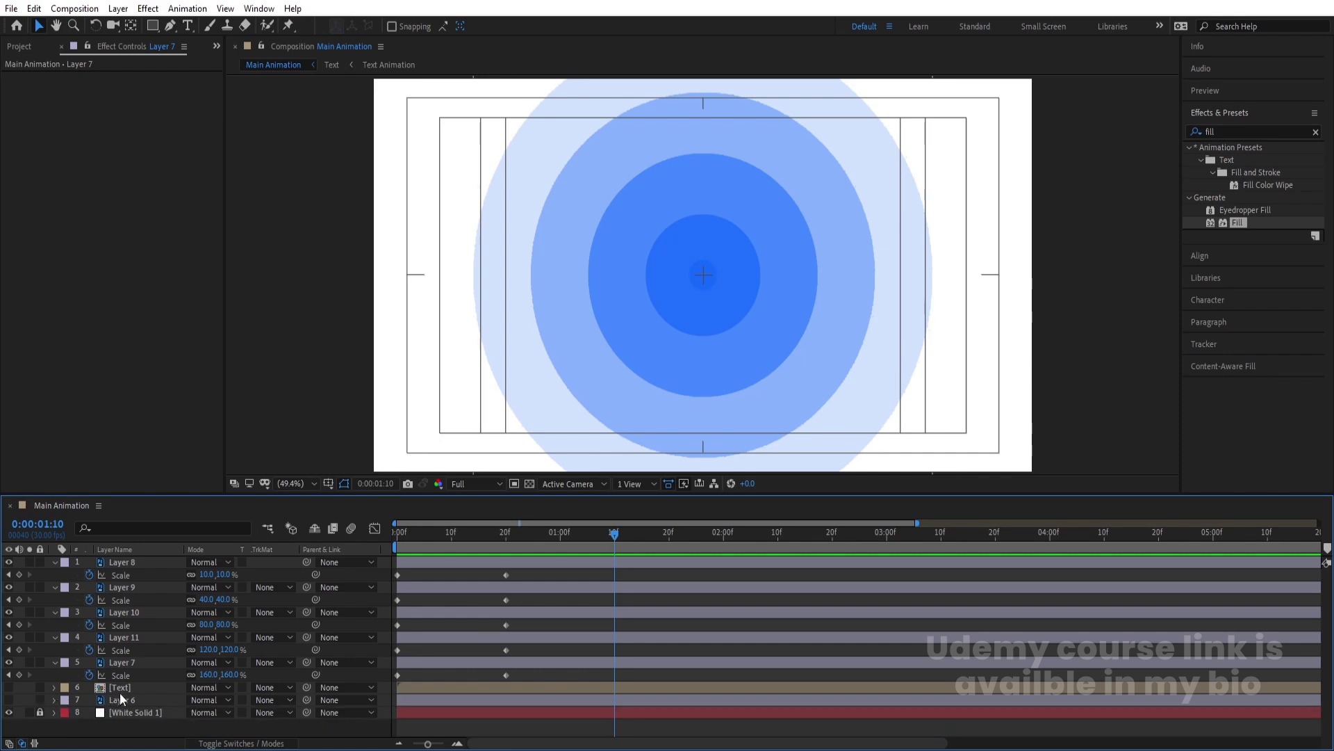
{"action": "left_click", "coordinate": [152, 665]}
{"action": "left_click", "coordinate": [123, 563], "text": "shift"}
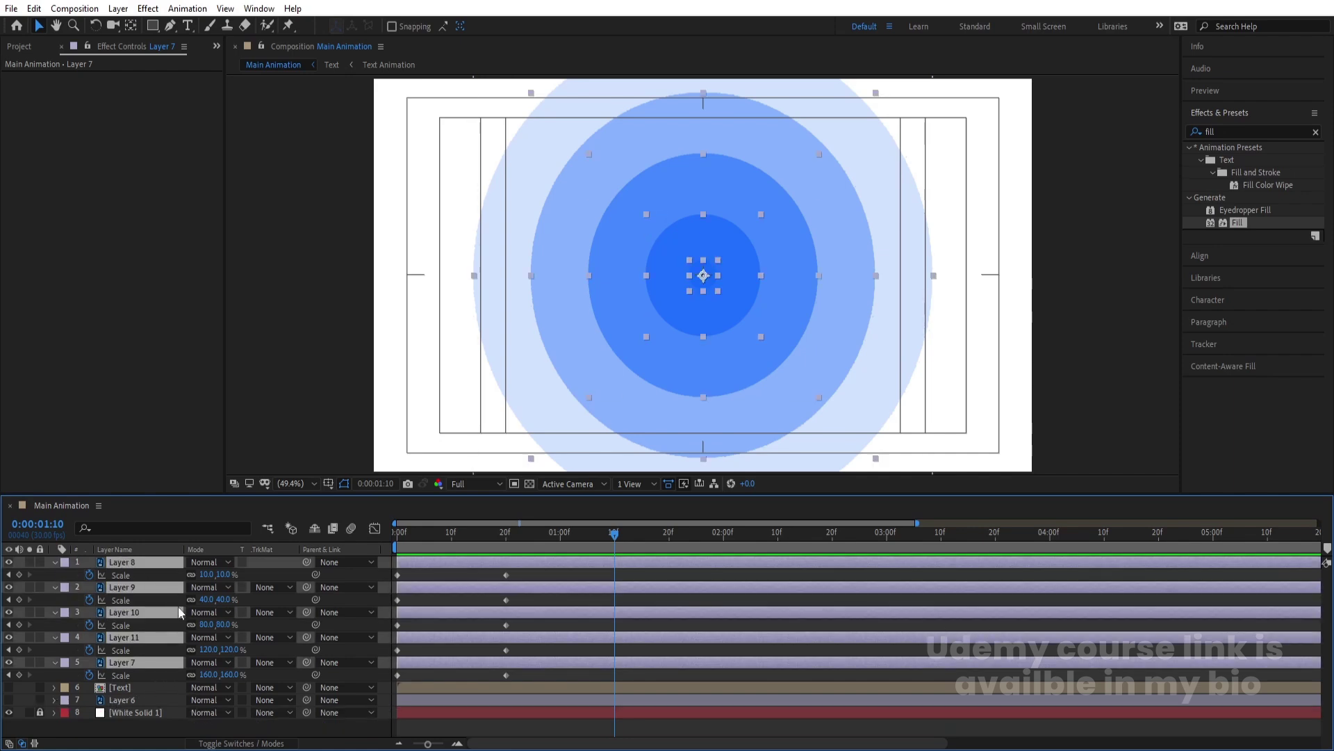
{"action": "left_click", "coordinate": [396, 674]}
{"action": "key", "text": "ctrl+c"}
{"action": "key", "text": "ctrl+v"}
{"action": "left_click", "coordinate": [397, 650]}
{"action": "key", "text": "ctrl+c"}
{"action": "key", "text": "ctrl+v"}
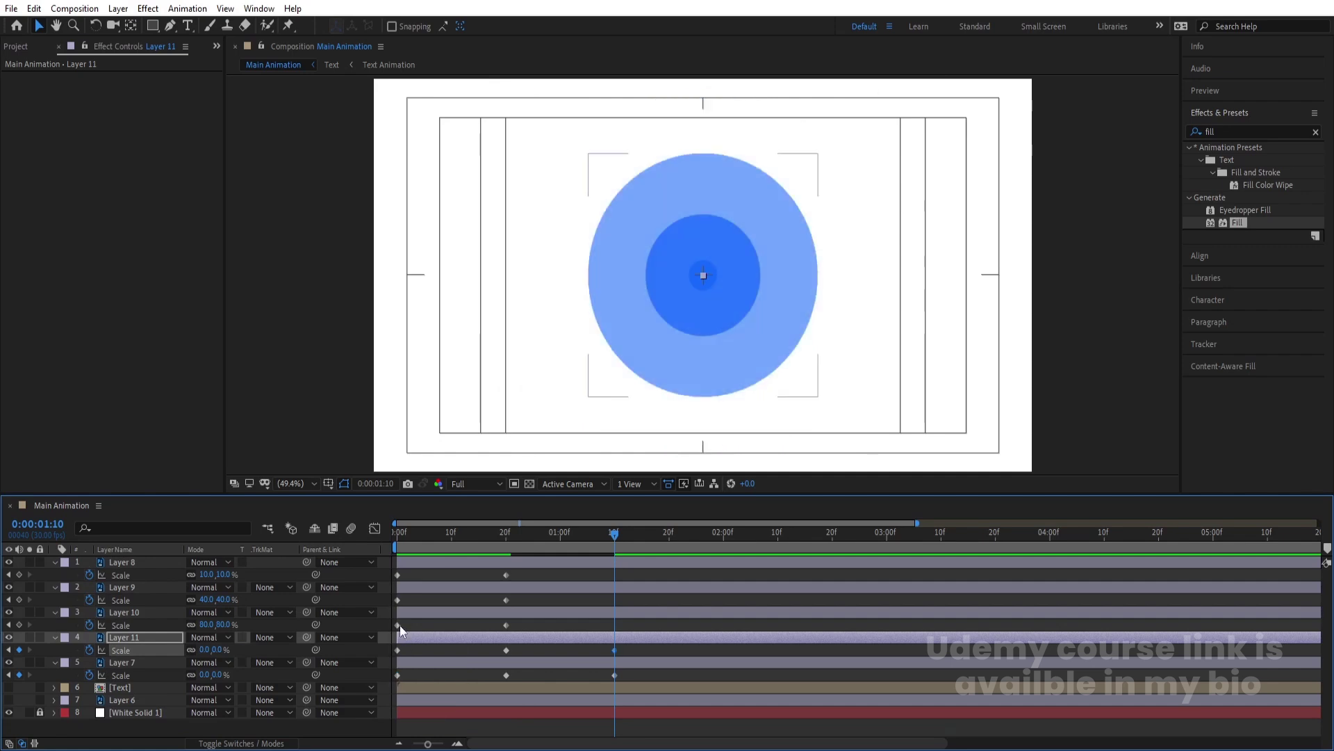
Step: Copy the starting 0% Scale keyframes of Layers 10, 9 and 8 to 0:00:01:10
{"action": "left_click", "coordinate": [398, 625]}
{"action": "key", "text": "ctrl+c"}
{"action": "key", "text": "ctrl+v"}
{"action": "left_click", "coordinate": [397, 600]}
{"action": "key", "text": "ctrl+c"}
{"action": "key", "text": "ctrl+v"}
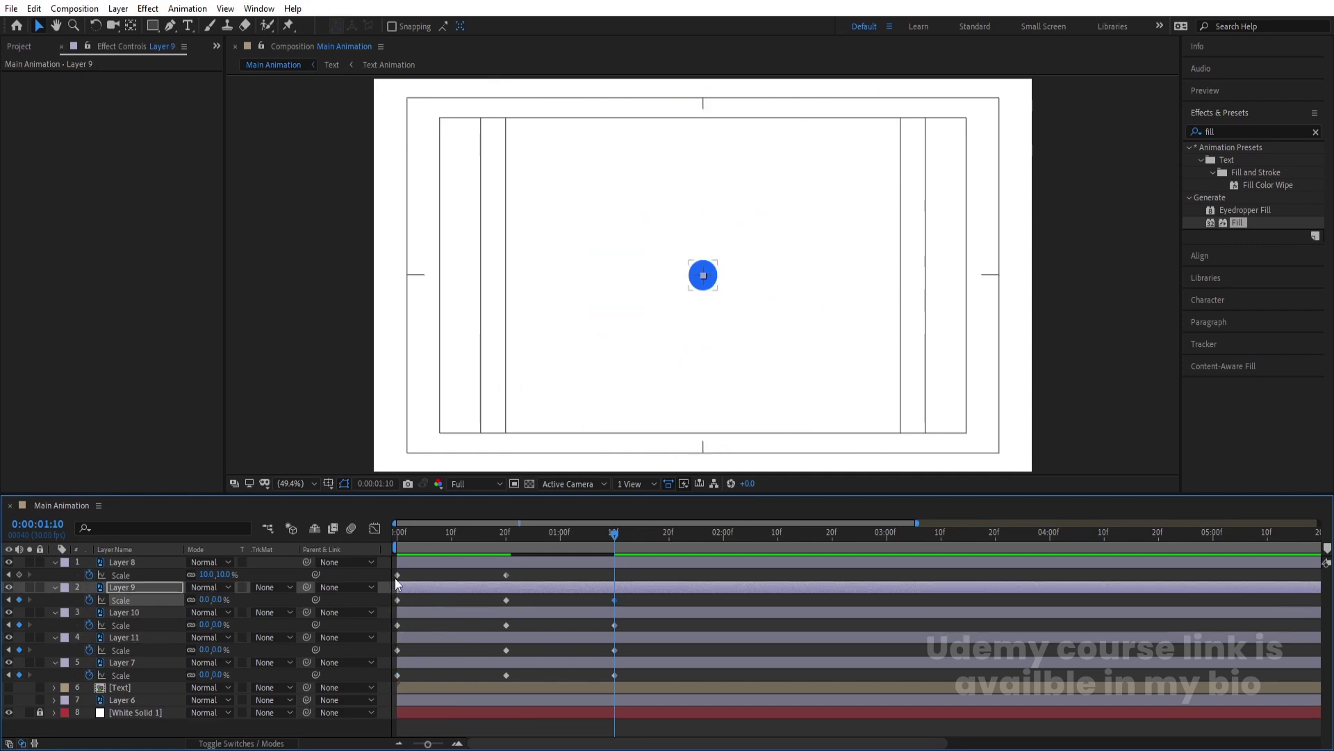
{"action": "left_click", "coordinate": [398, 575]}
{"action": "key", "text": "ctrl+c"}
{"action": "key", "text": "ctrl+v"}
Step: Apply Easy Ease to all Scale keyframes of the five circle layers and reshape their curves in the Graph Editor
{"action": "left_click_drag", "start_coordinate": [652, 668], "coordinate": [346, 557]}
{"action": "key", "text": "F9"}
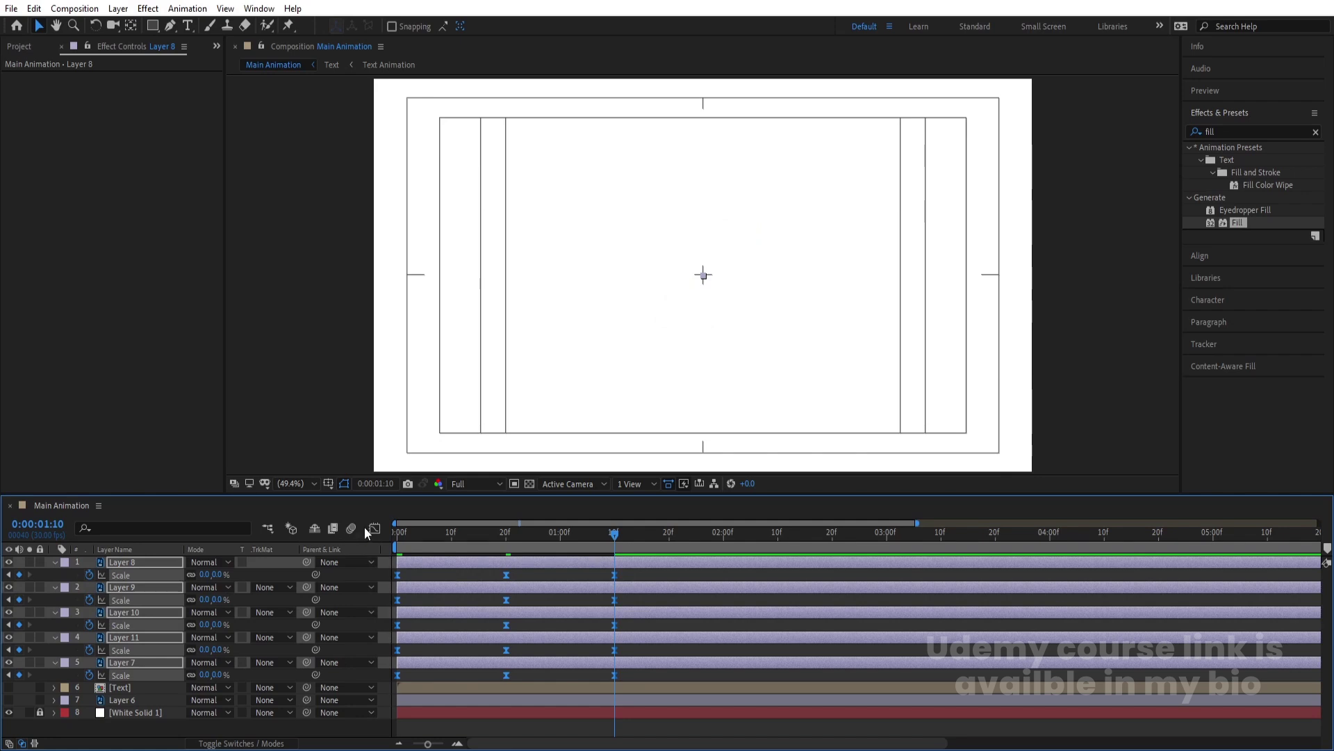
{"action": "left_click", "coordinate": [374, 528]}
{"action": "left_click_drag", "start_coordinate": [495, 656], "coordinate": [583, 668]}
{"action": "left_click_drag", "start_coordinate": [445, 677], "coordinate": [403, 634]}
{"action": "left_click_drag", "start_coordinate": [664, 577], "coordinate": [609, 640]}
Step: Leave the Graph Editor and briefly play the eased circle animation from the start
{"action": "key", "text": "Home"}
{"action": "left_click", "coordinate": [374, 528]}
{"action": "key", "text": "space"}
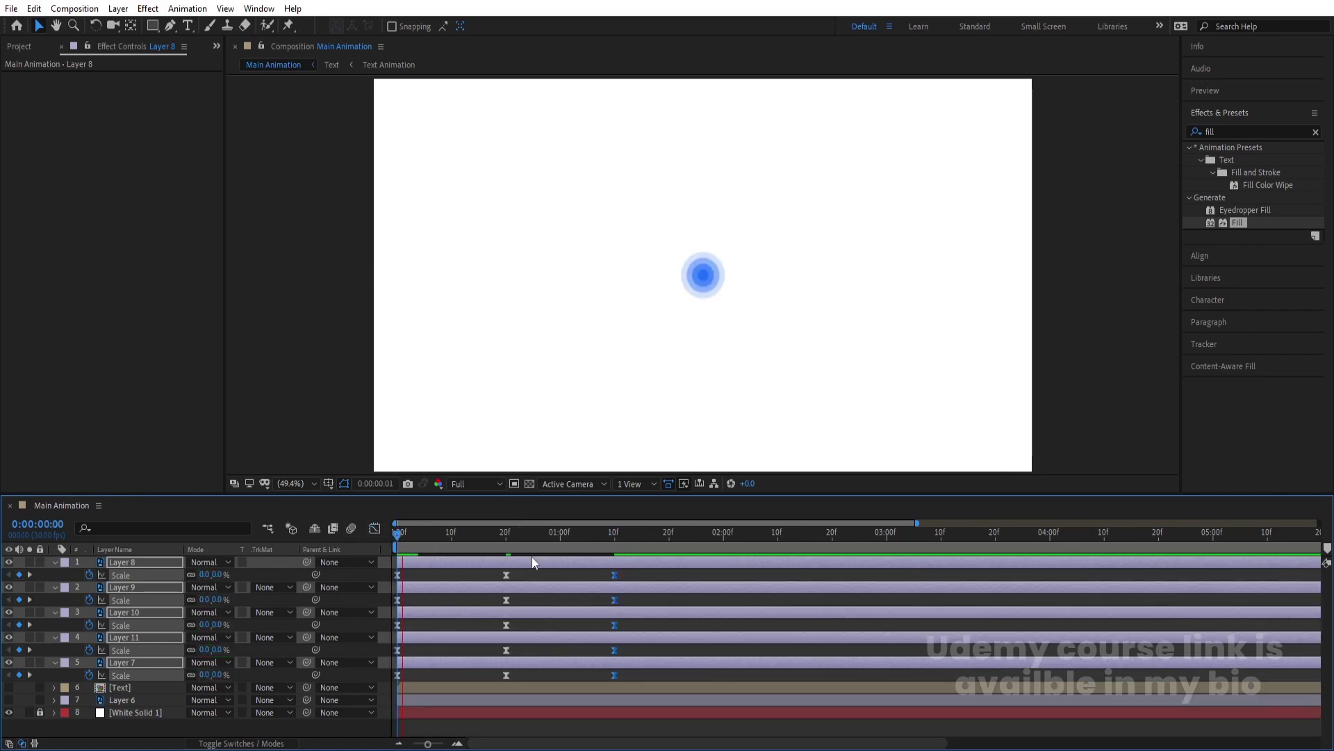
{"action": "key", "text": "space"}
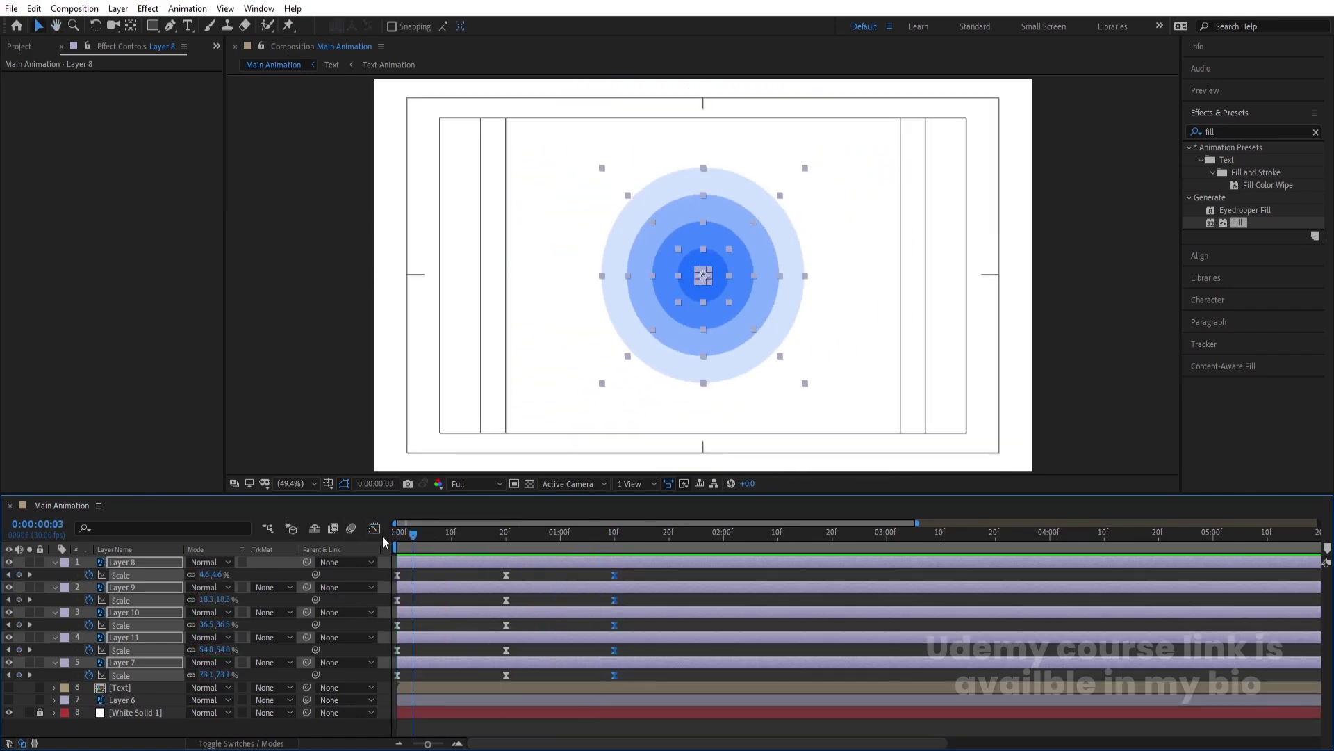
Step: Stagger the circle layers by starting Layer 11 at 0:00:00:02 and Layer 10 at 0:00:00:04
{"action": "key", "text": "Home"}
{"action": "key", "text": "equal"}
{"action": "left_click", "coordinate": [420, 649]}
{"action": "key", "text": "Page_Down"}
{"action": "key", "text": "Page_Down"}
{"action": "left_click", "coordinate": [419, 635]}
{"action": "key", "text": "bracketleft"}
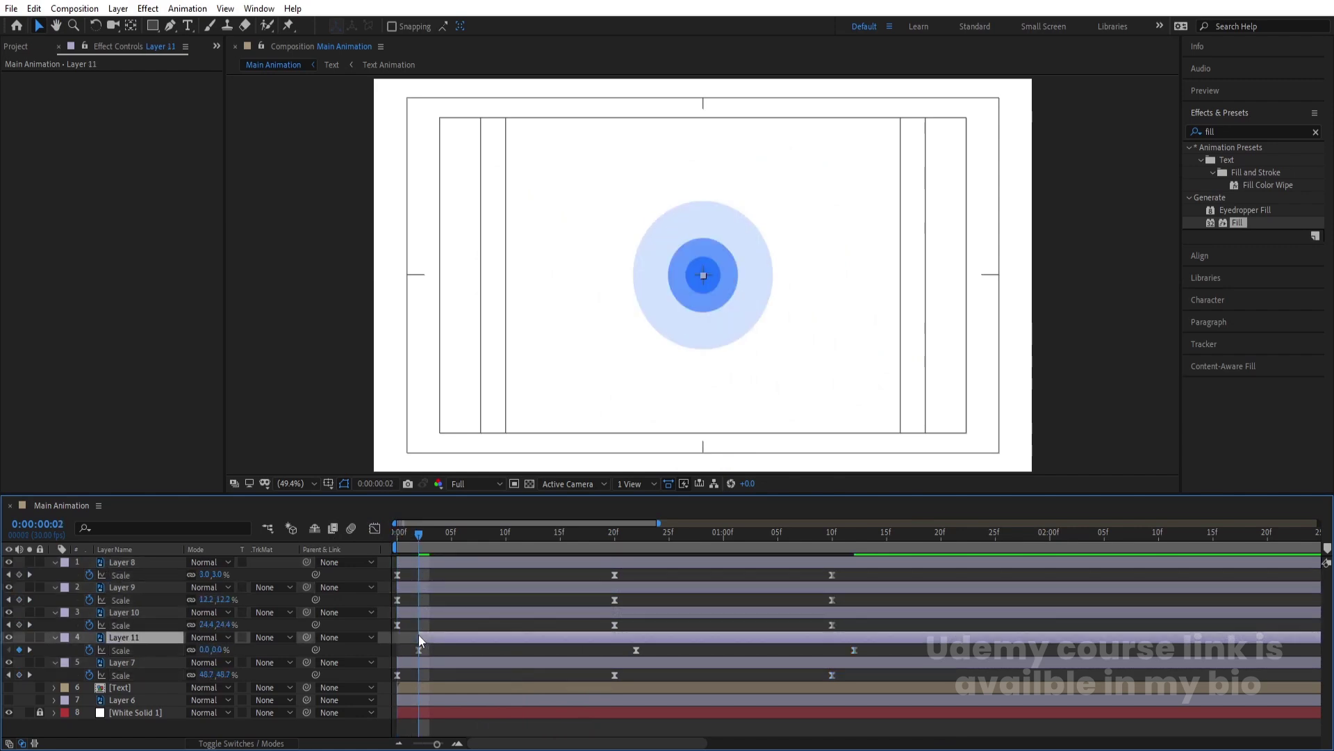
{"action": "key", "text": "Page_Down"}
{"action": "key", "text": "Page_Down"}
{"action": "left_click", "coordinate": [443, 610]}
{"action": "key", "text": "bracketleft"}
Step: Start Layer 9 at 0:00:00:06 and Layer 8 at 0:00:00:08
{"action": "key", "text": "Page_Down"}
{"action": "key", "text": "Page_Down"}
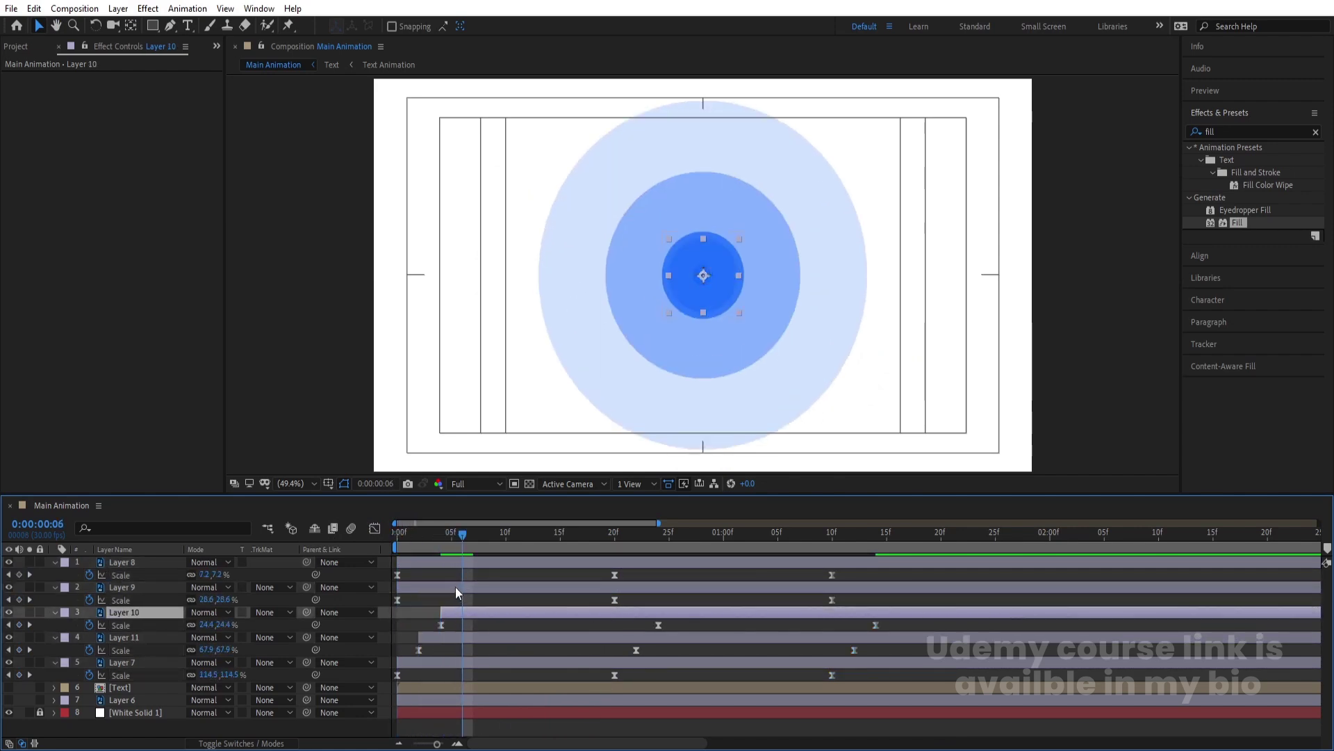
{"action": "left_click", "coordinate": [456, 586]}
{"action": "key", "text": "bracketleft"}
{"action": "key", "text": "Page_Down"}
{"action": "key", "text": "Page_Down"}
{"action": "left_click", "coordinate": [474, 560]}
{"action": "key", "text": "bracketleft"}
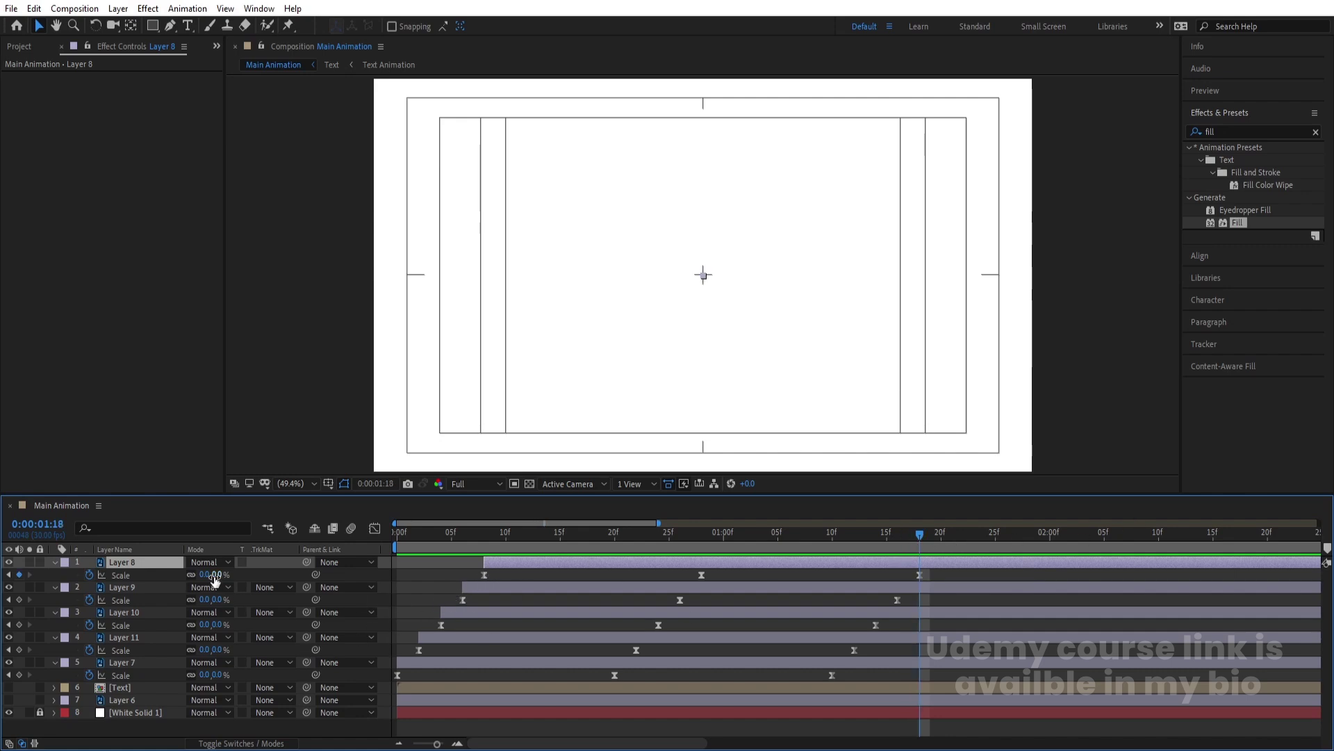
Step: Set Layer 8's last Scale keyframe, at 0:00:01:18, to 10%
{"action": "left_click_drag", "start_coordinate": [206, 575], "coordinate": [214, 576]}
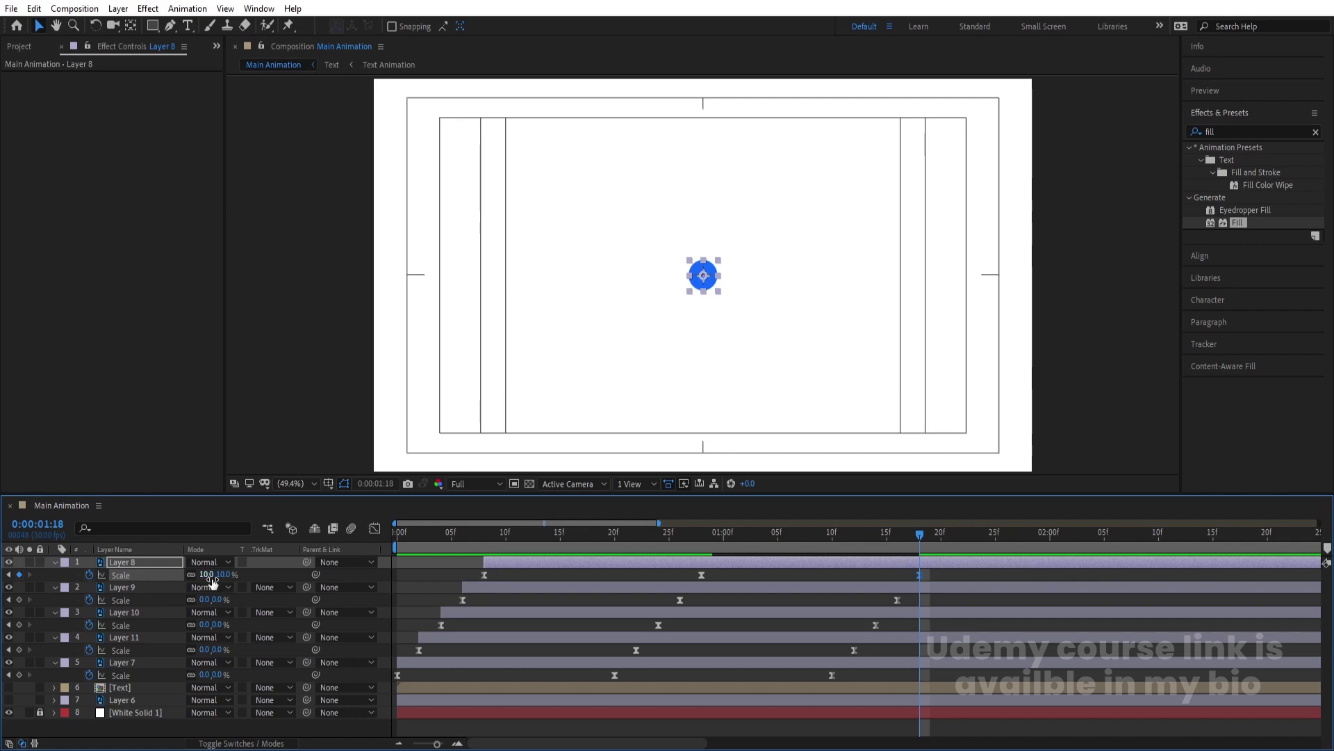
Step: Preview the staggered circles and turn the visibility of the Text and Layer 6 layers back on
{"action": "key", "text": "space"}
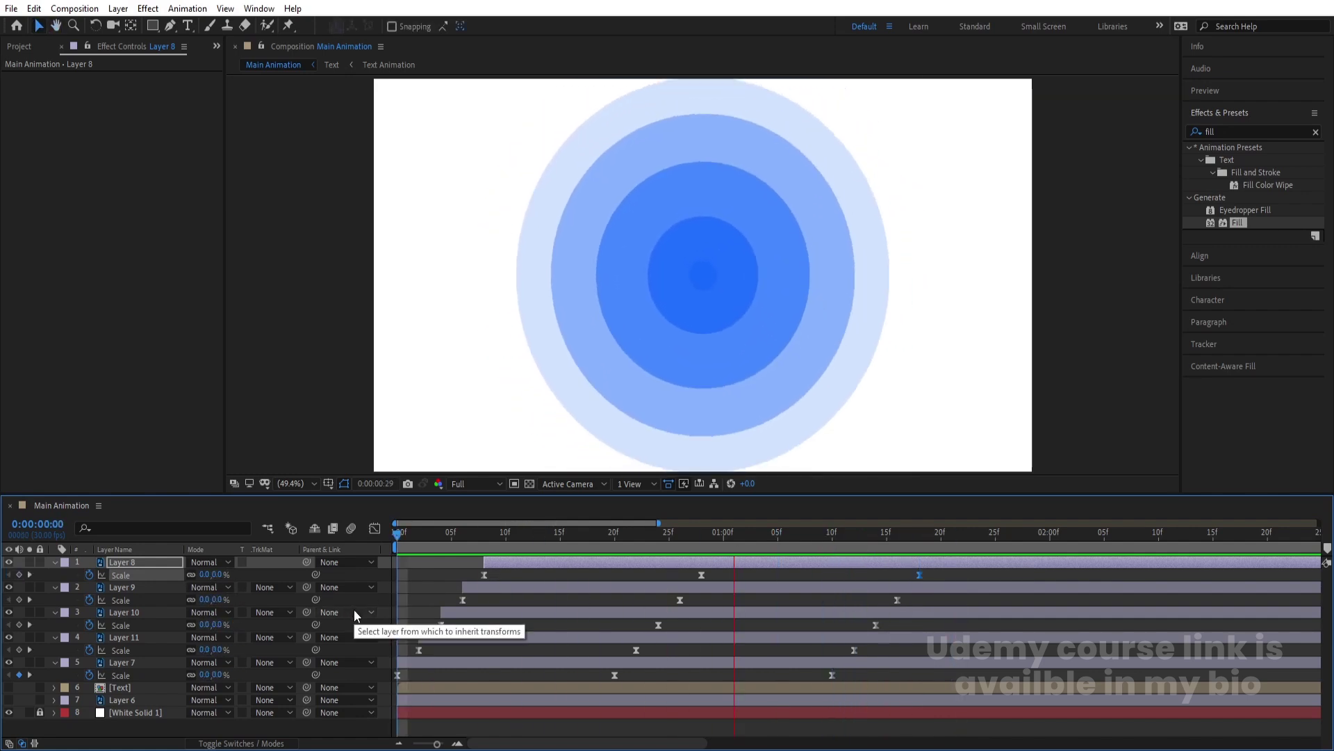
{"action": "key", "text": "space"}
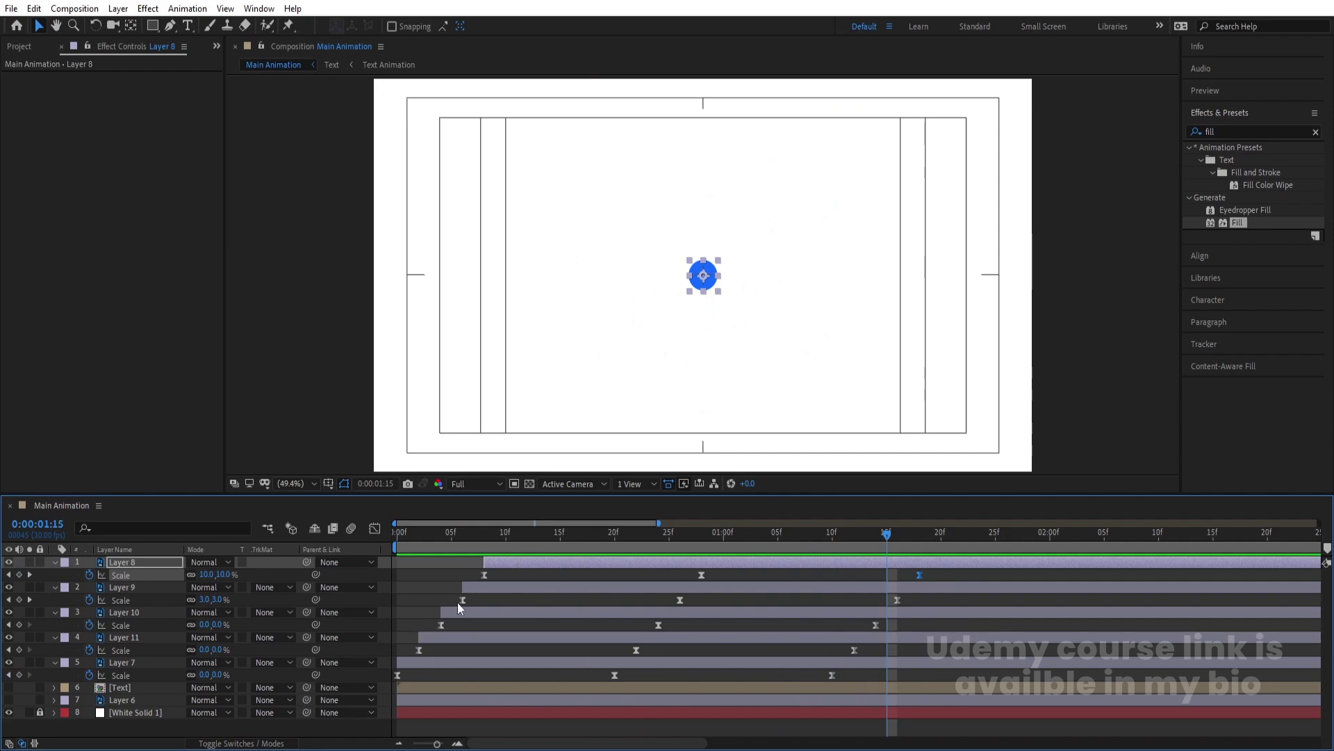
{"action": "left_click", "coordinate": [114, 687]}
{"action": "left_click", "coordinate": [124, 701], "text": "shift"}
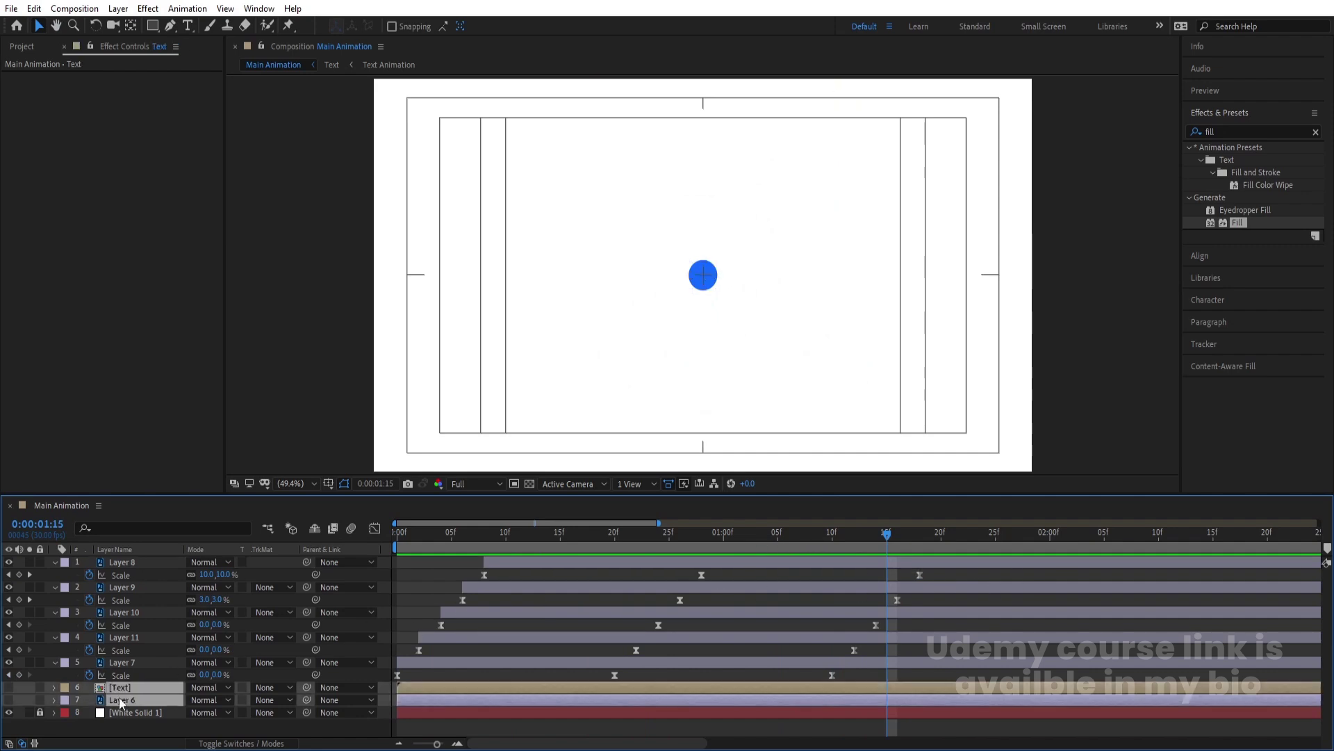
{"action": "left_click_drag", "start_coordinate": [8, 687], "coordinate": [9, 699]}
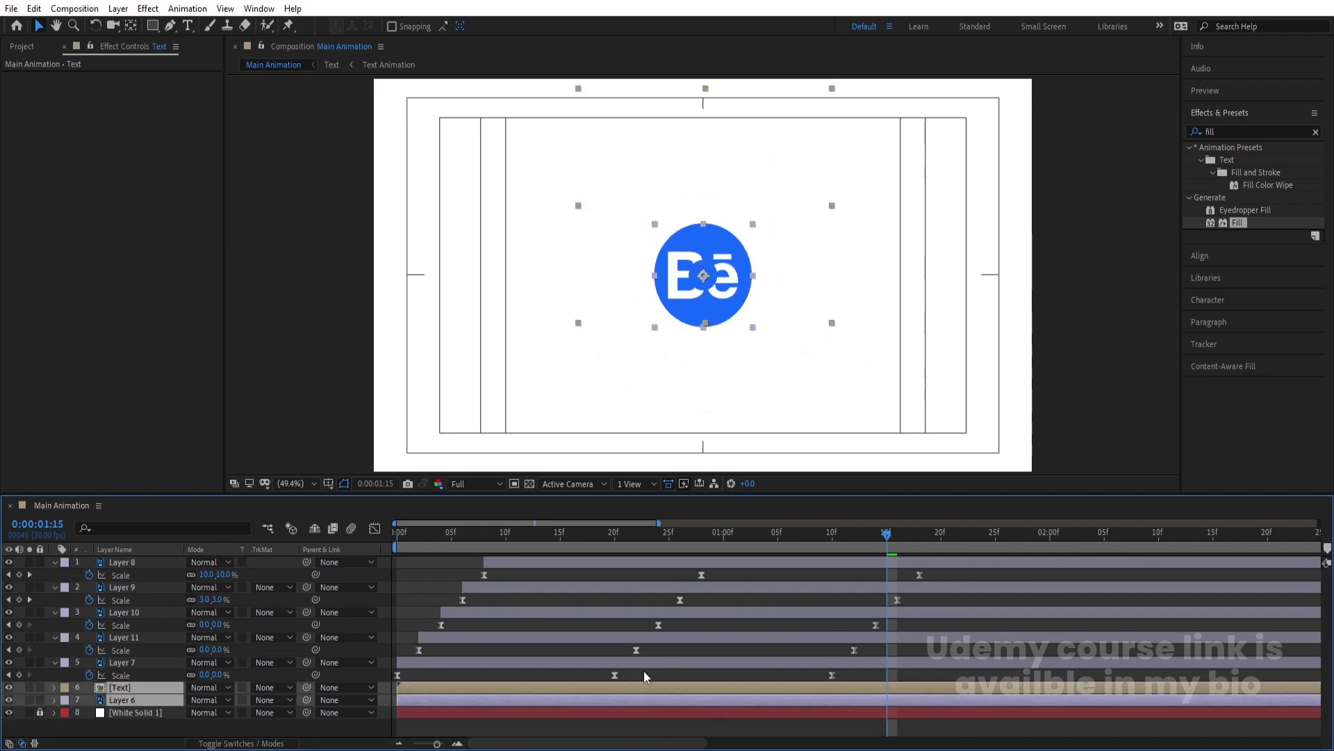
Step: Start the Text and Layer 6 layers at 0:00:01:15 and play the animation from the beginning
{"action": "left_click", "coordinate": [486, 725]}
{"action": "left_click", "coordinate": [454, 687]}
{"action": "left_click", "coordinate": [421, 700], "text": "shift"}
{"action": "left_click_drag", "start_coordinate": [408, 693], "coordinate": [898, 686]}
{"action": "key", "text": "space"}
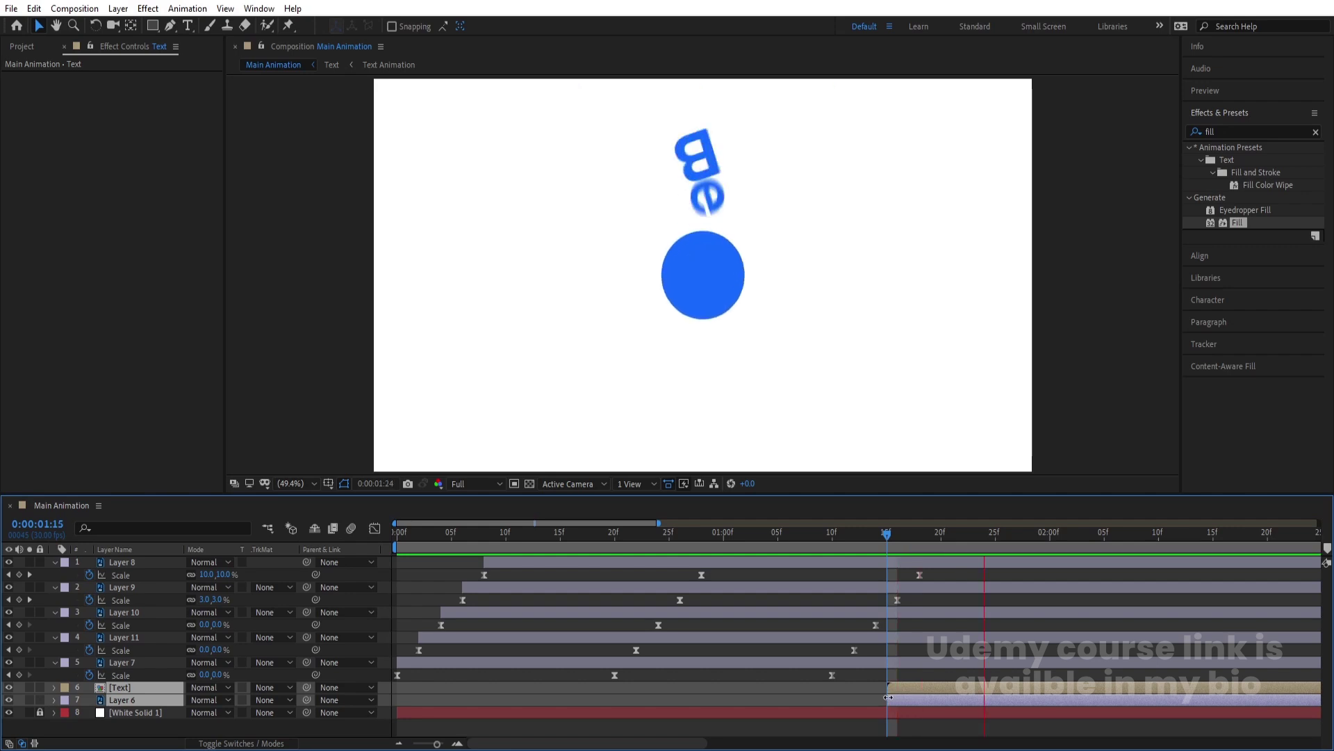
{"action": "left_click_drag", "start_coordinate": [859, 539], "coordinate": [297, 543]}
{"action": "key", "text": "space"}
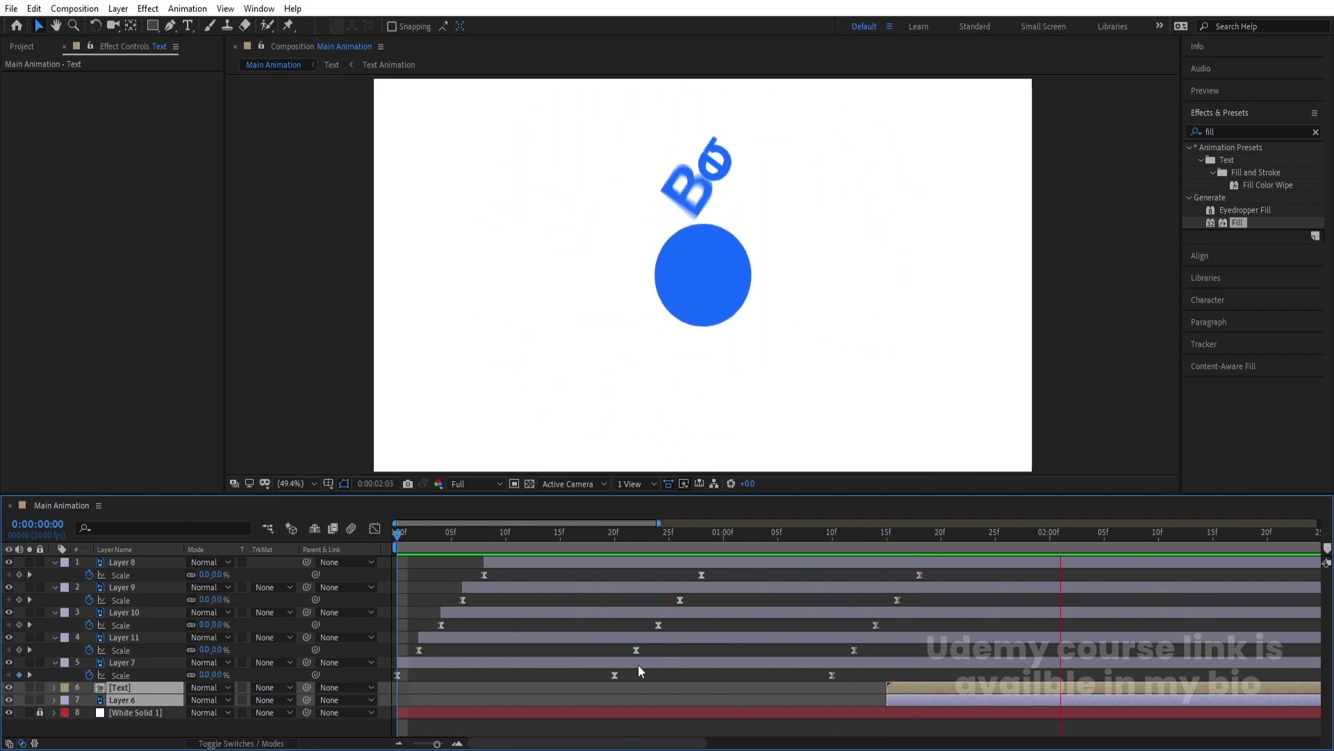
Step: Move the Text and Layer 6 layers above the circle layers in the layer stack
{"action": "key", "text": "space"}
{"action": "left_click_drag", "start_coordinate": [177, 666], "coordinate": [180, 557]}
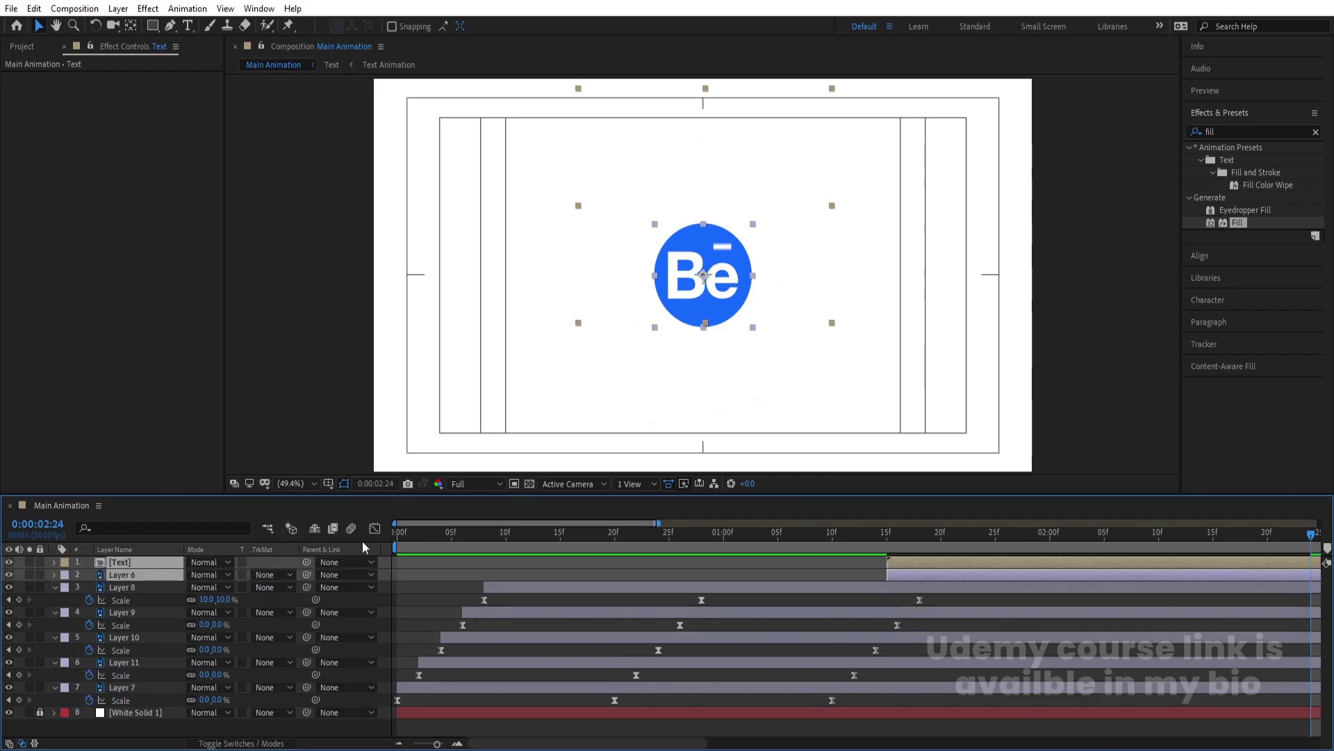
{"action": "left_click", "coordinate": [432, 591]}
Step: Enable motion blur for all unlocked layers and the composition, collapse their keyframed properties, and preview the animation
{"action": "key", "text": "F4"}
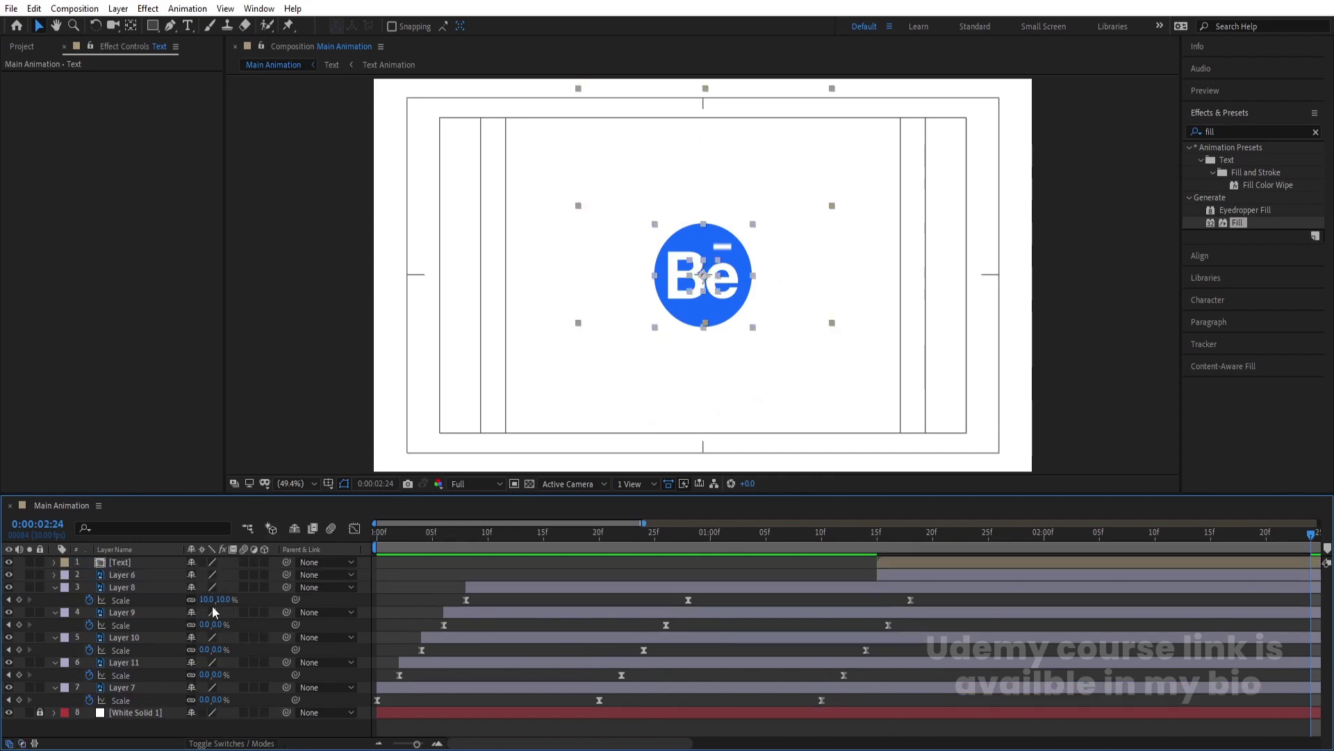
{"action": "key", "text": "ctrl+a"}
{"action": "left_click", "coordinate": [243, 589]}
{"action": "left_click", "coordinate": [331, 528]}
{"action": "left_click", "coordinate": [440, 565]}
{"action": "key", "text": "u"}
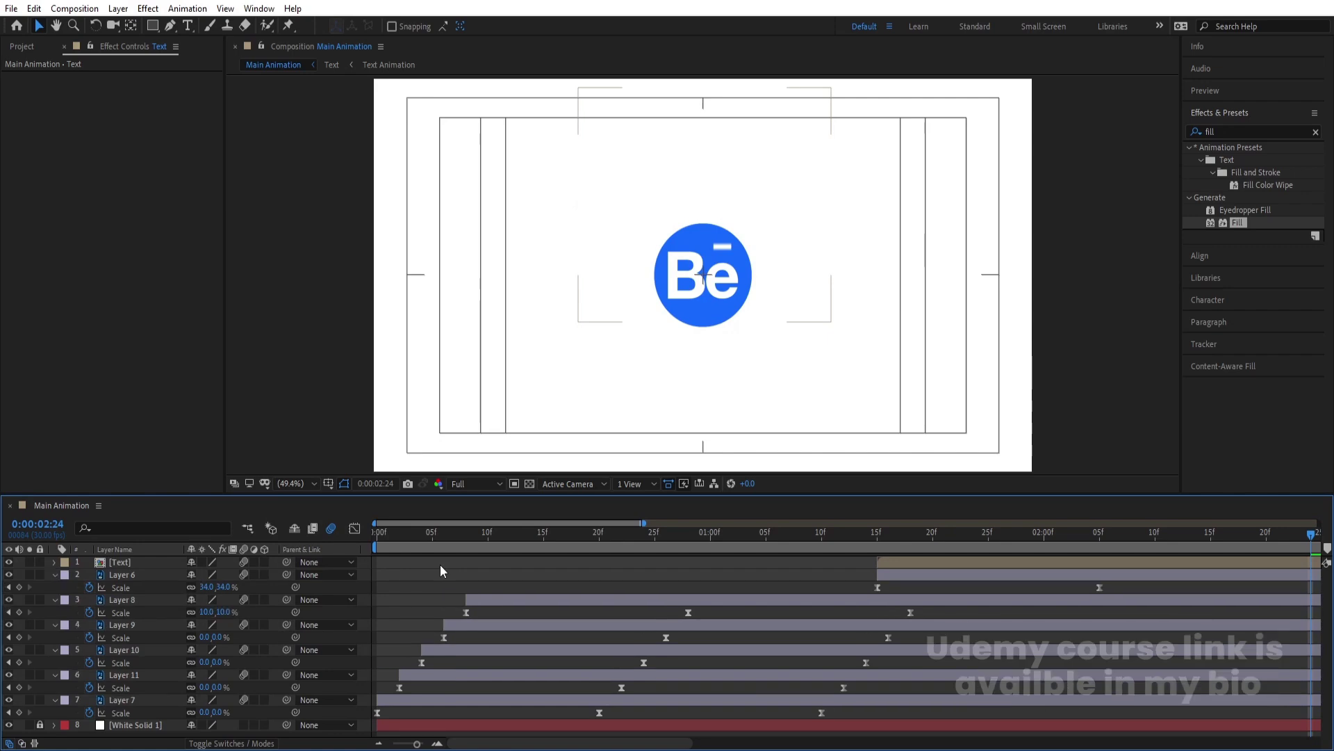
{"action": "key", "text": "u"}
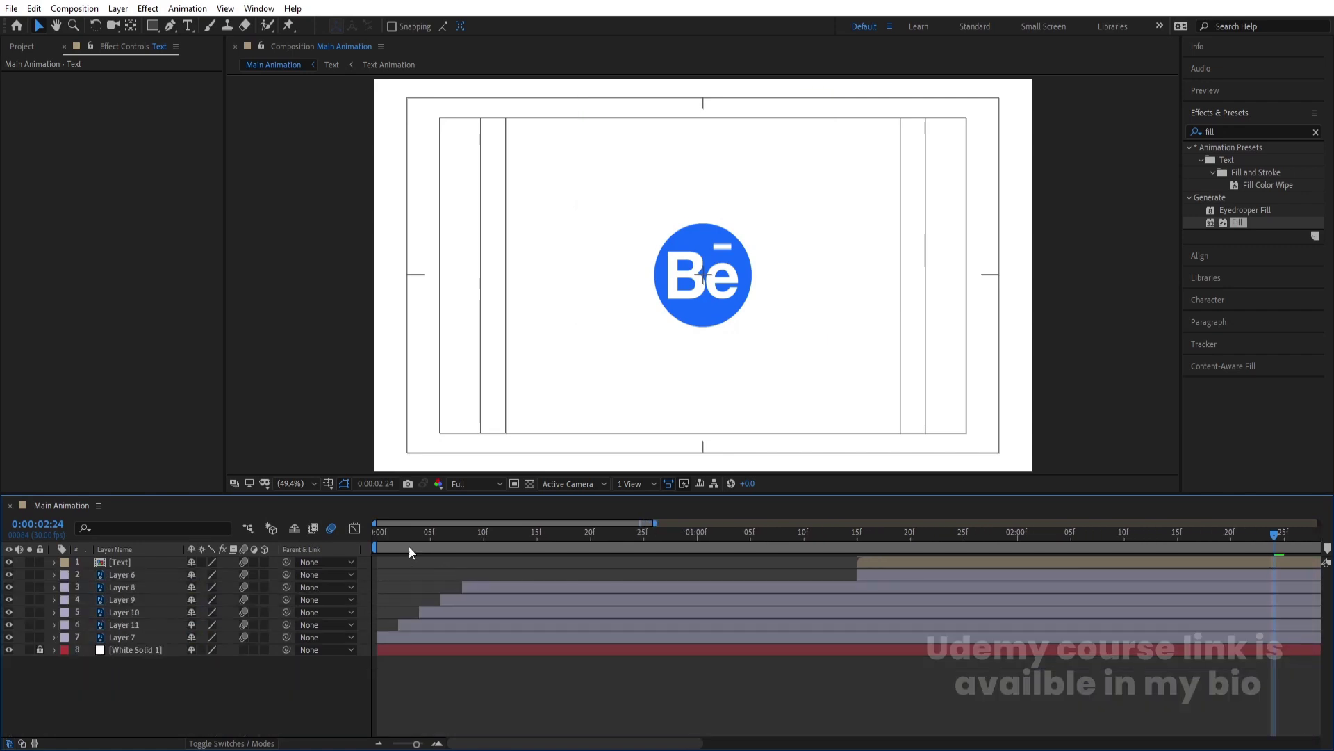
{"action": "key", "text": "minus"}
{"action": "key", "text": "space"}
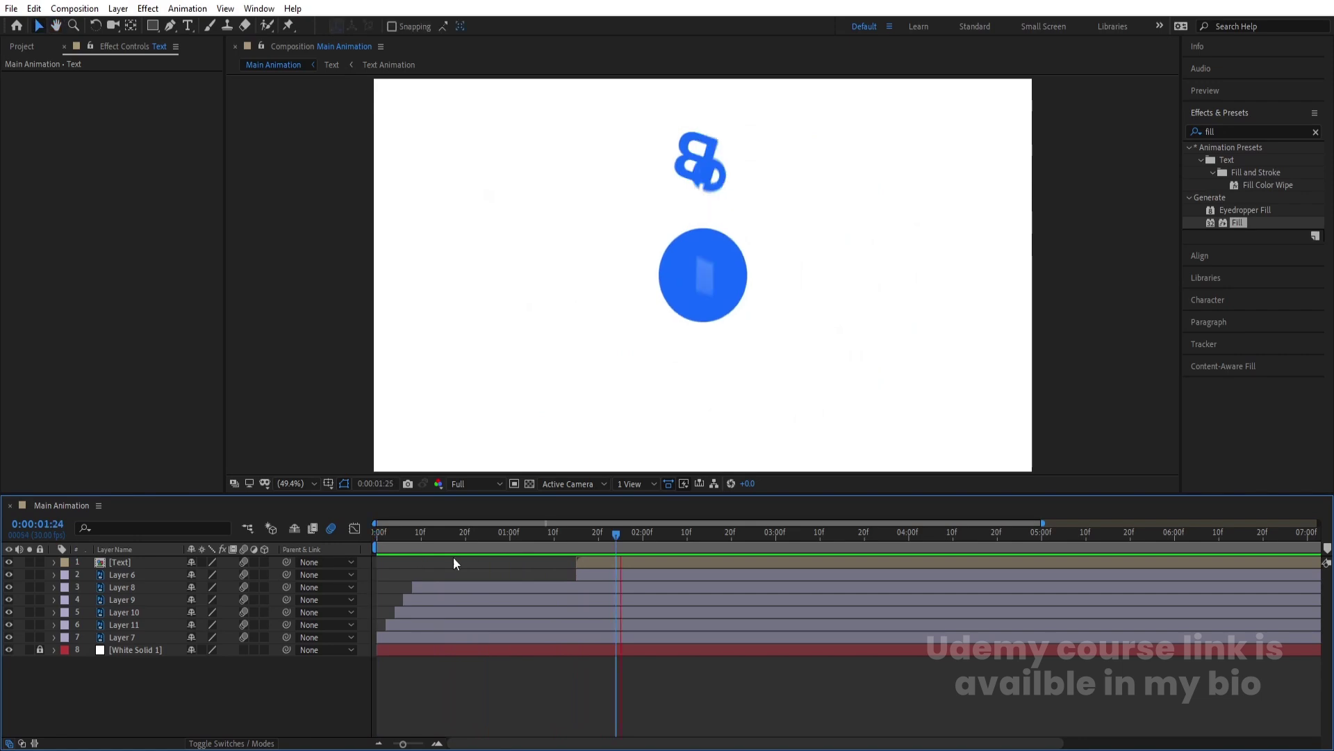
{"action": "key", "text": "apostrophe"}
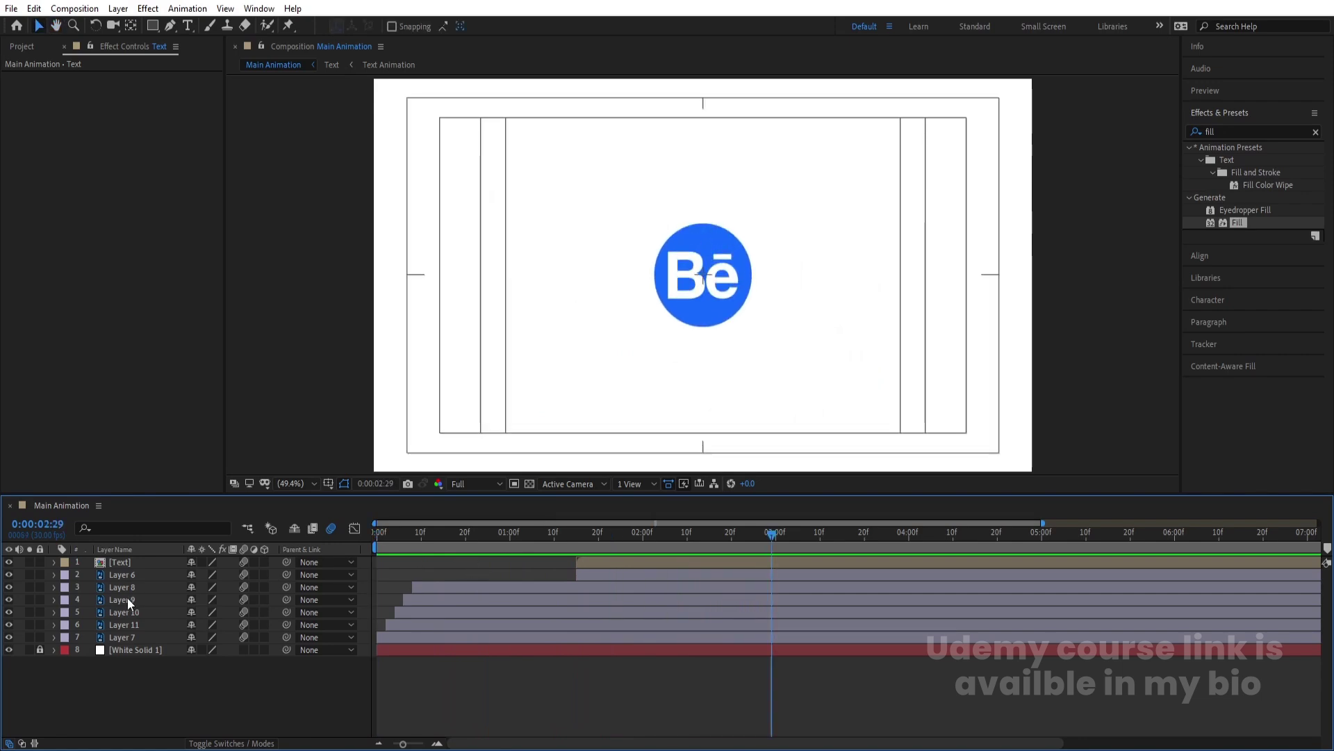
Step: Pre-compose all the layers from Text through Layer 7 into a composition named Animation
{"action": "left_click", "coordinate": [117, 639]}
{"action": "left_click", "coordinate": [115, 565], "text": "shift"}
{"action": "key", "text": "ctrl+shift+c"}
{"action": "type", "text": "Animation"}
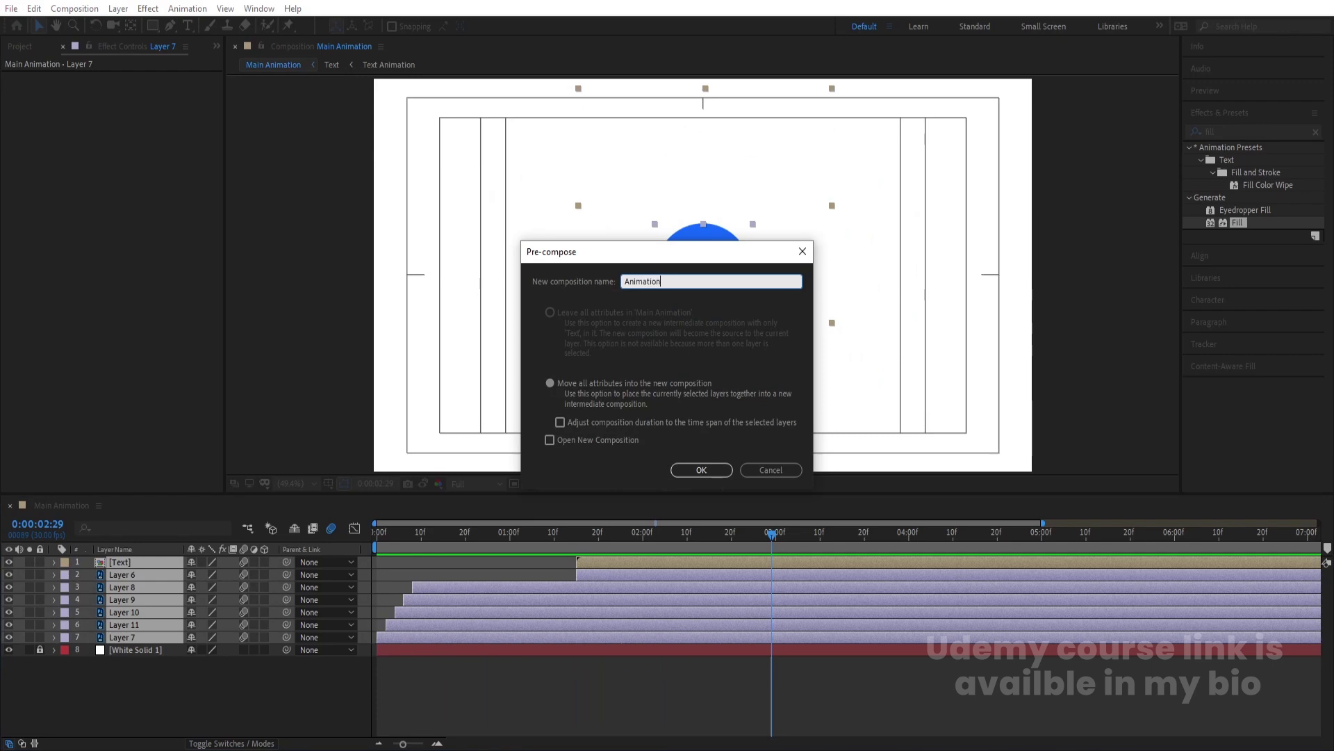
{"action": "key", "text": "Return"}
Step: Add a Bevel and Emboss layer style to the Animation layer with Soften 16 and Size 25
{"action": "right_click", "coordinate": [117, 568]}
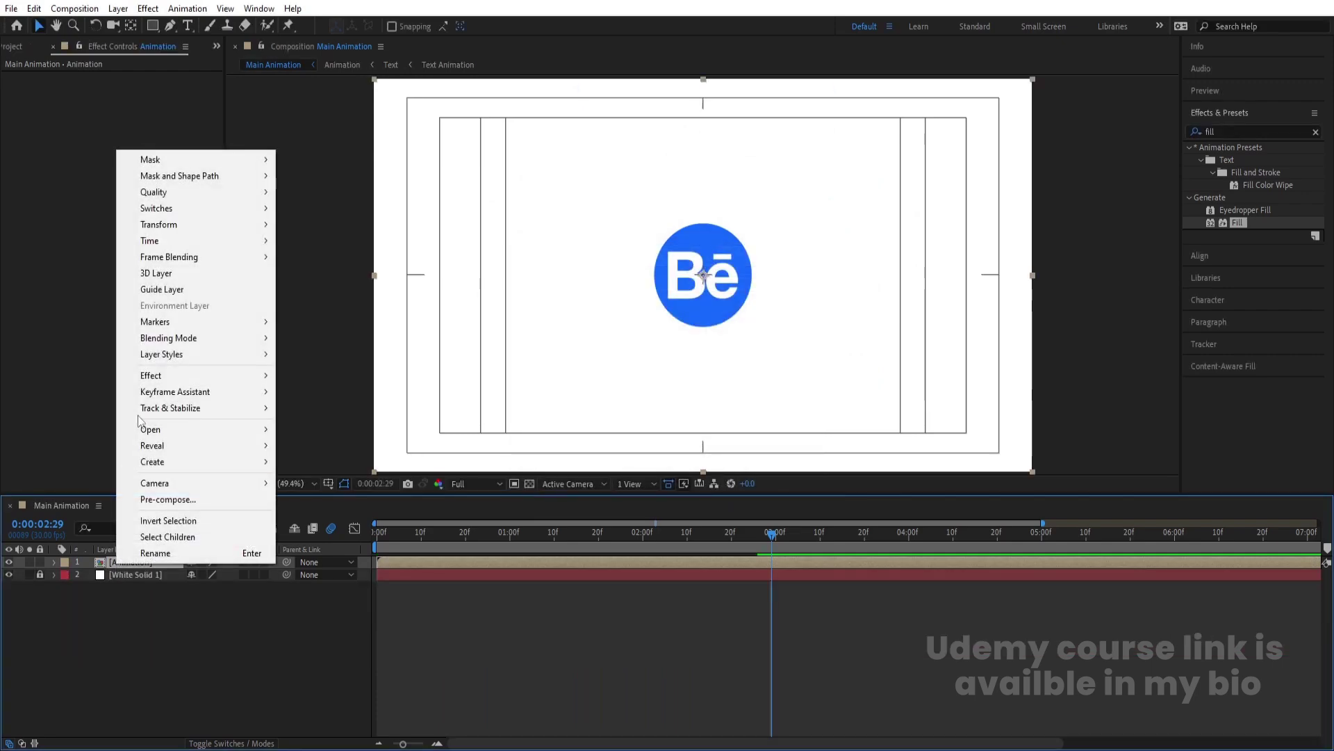
{"action": "mouse_move", "coordinate": [168, 358]}
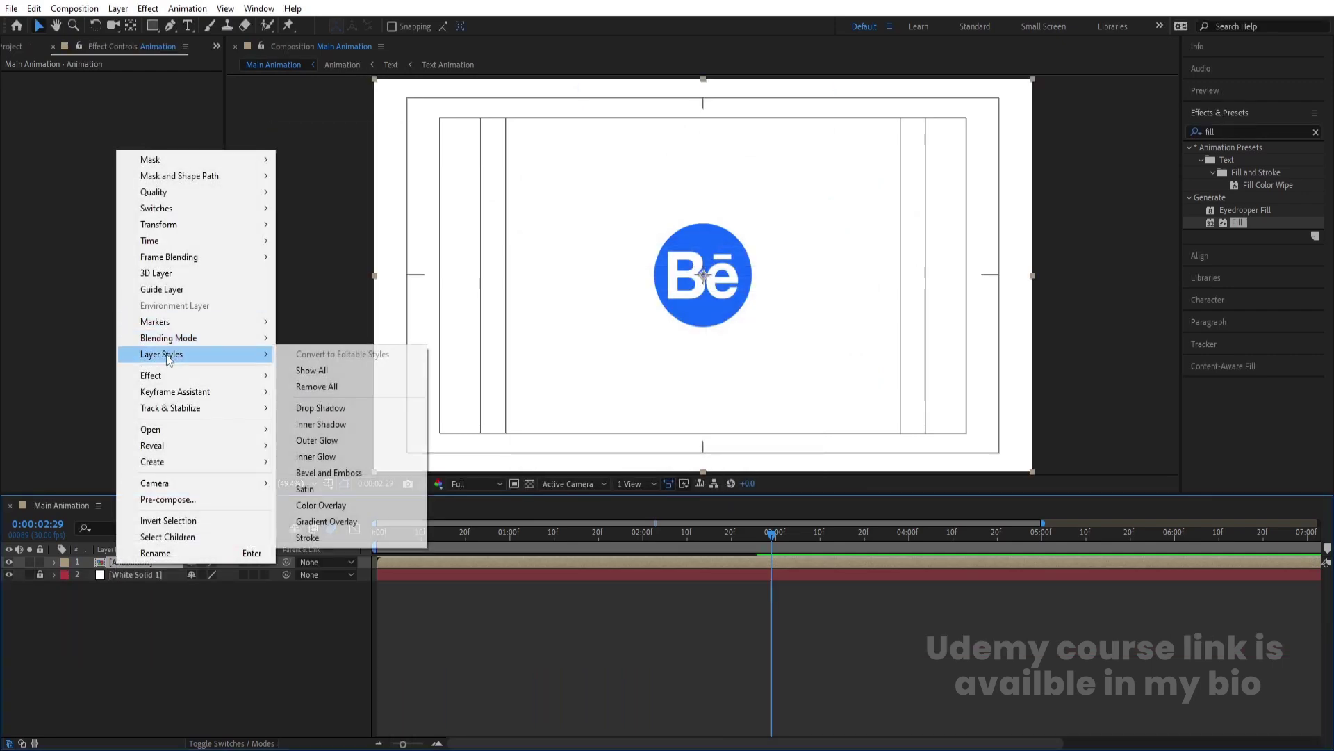
{"action": "left_click", "coordinate": [329, 473]}
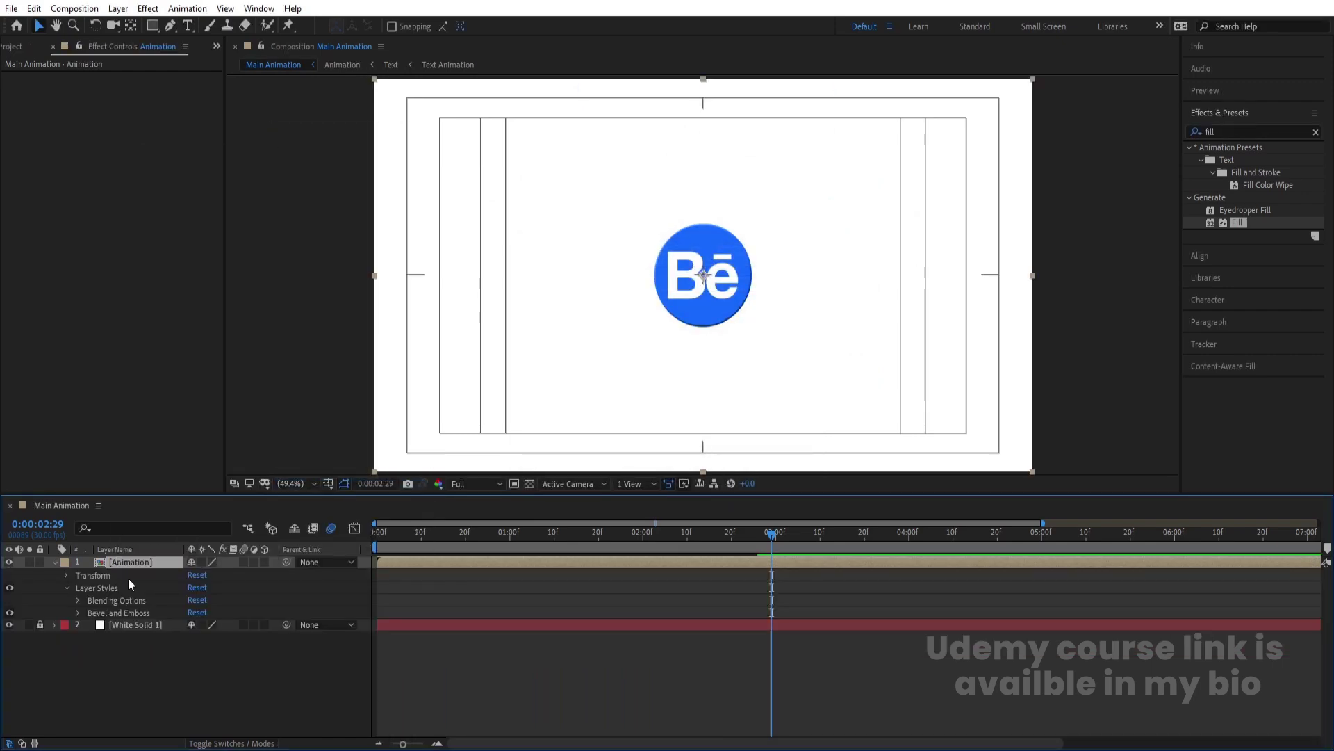
{"action": "left_click", "coordinate": [78, 612]}
{"action": "left_click_drag", "start_coordinate": [193, 636], "coordinate": [651, 590]}
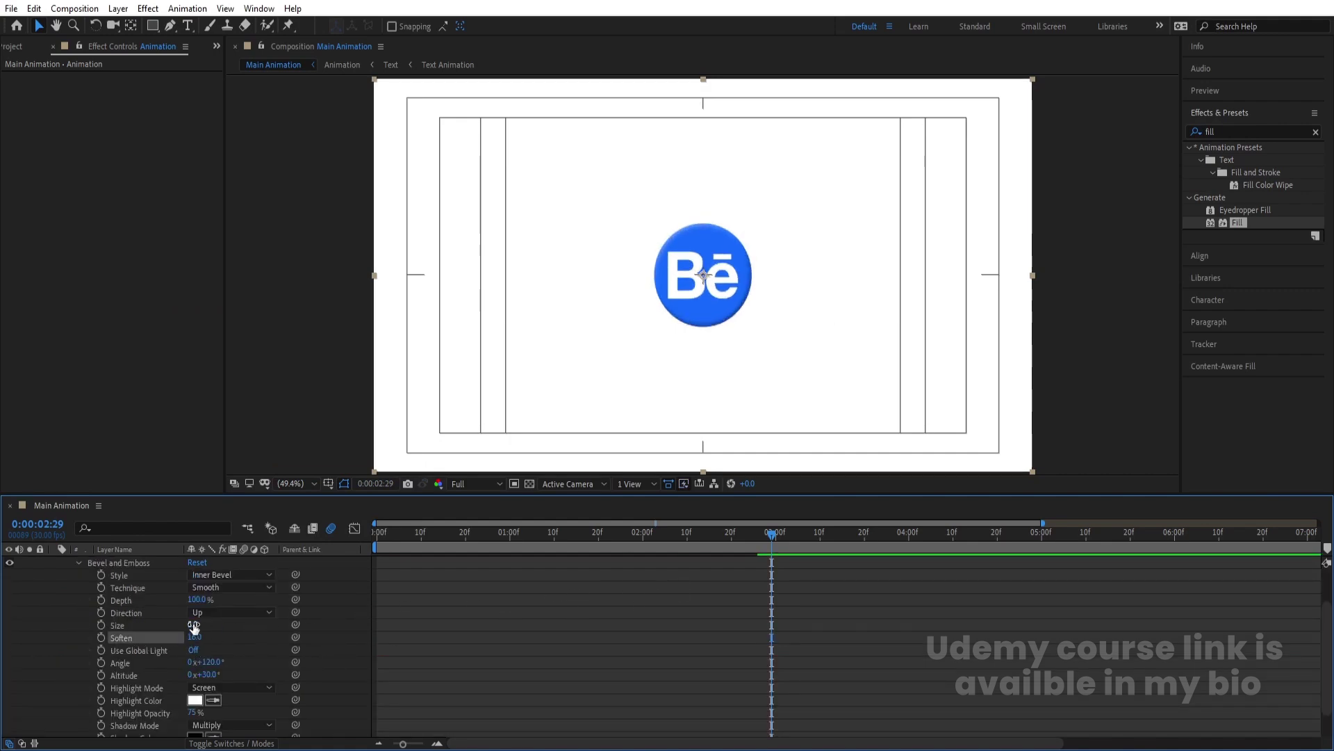
{"action": "key", "text": "Return"}
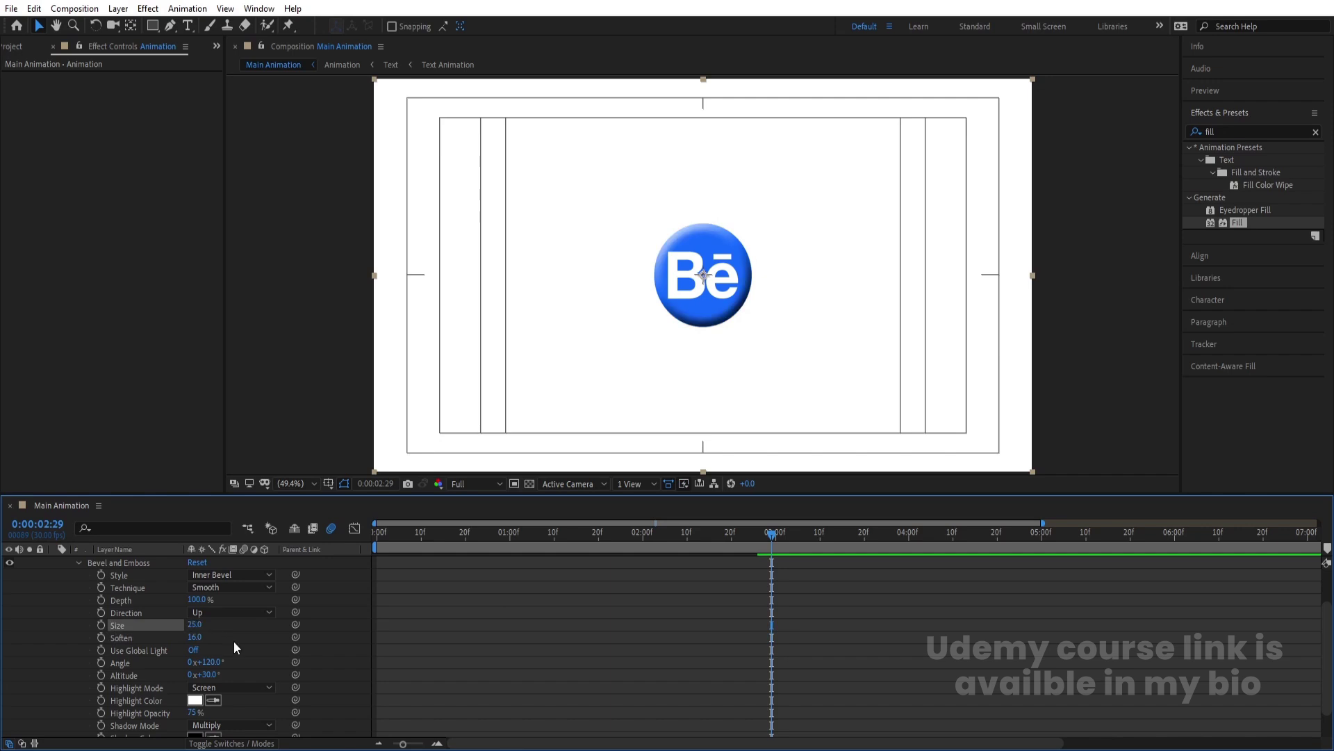
Step: Set the Bevel and Emboss Shadow Opacity to 25% and its Size to 50
{"action": "scroll", "coordinate": [236, 640], "scroll_direction": "down", "scroll_amount": 1}
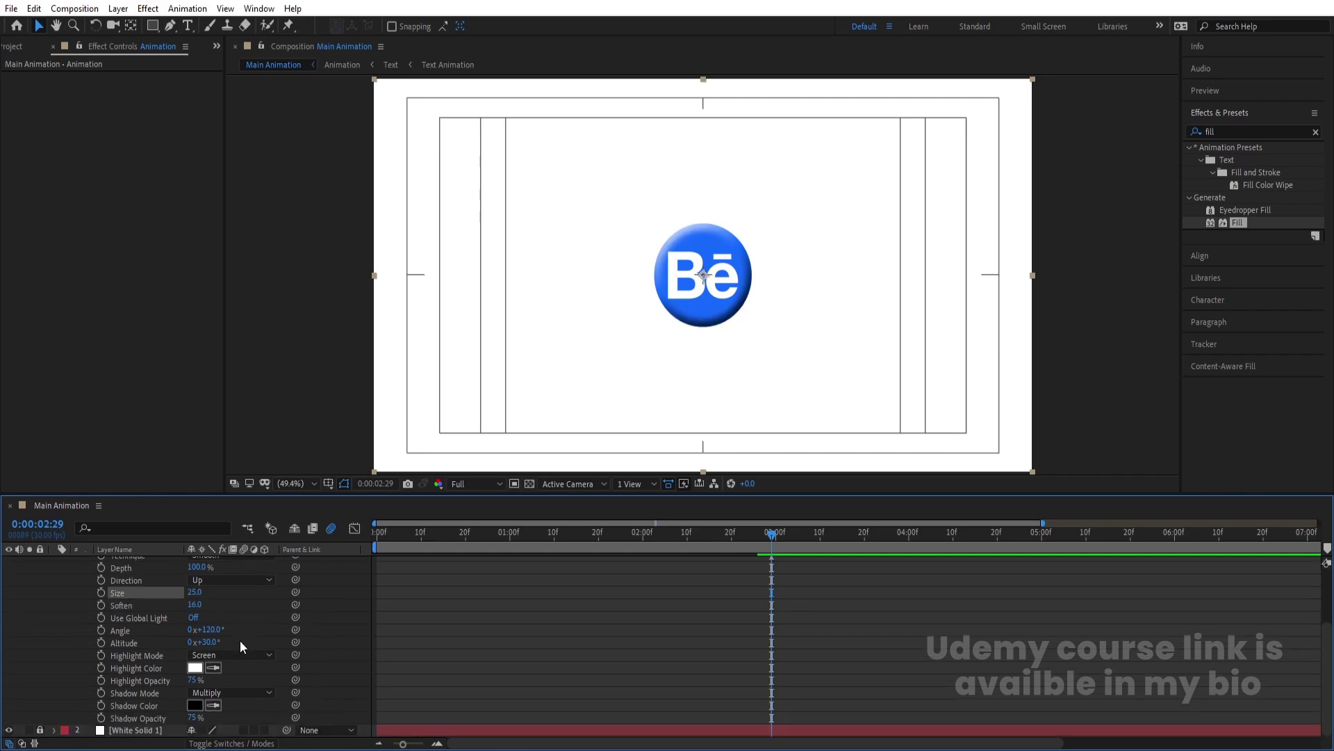
{"action": "type", "text": "40"}
{"action": "key", "text": "Return"}
{"action": "left_click", "coordinate": [190, 718]}
{"action": "key", "text": "Return"}
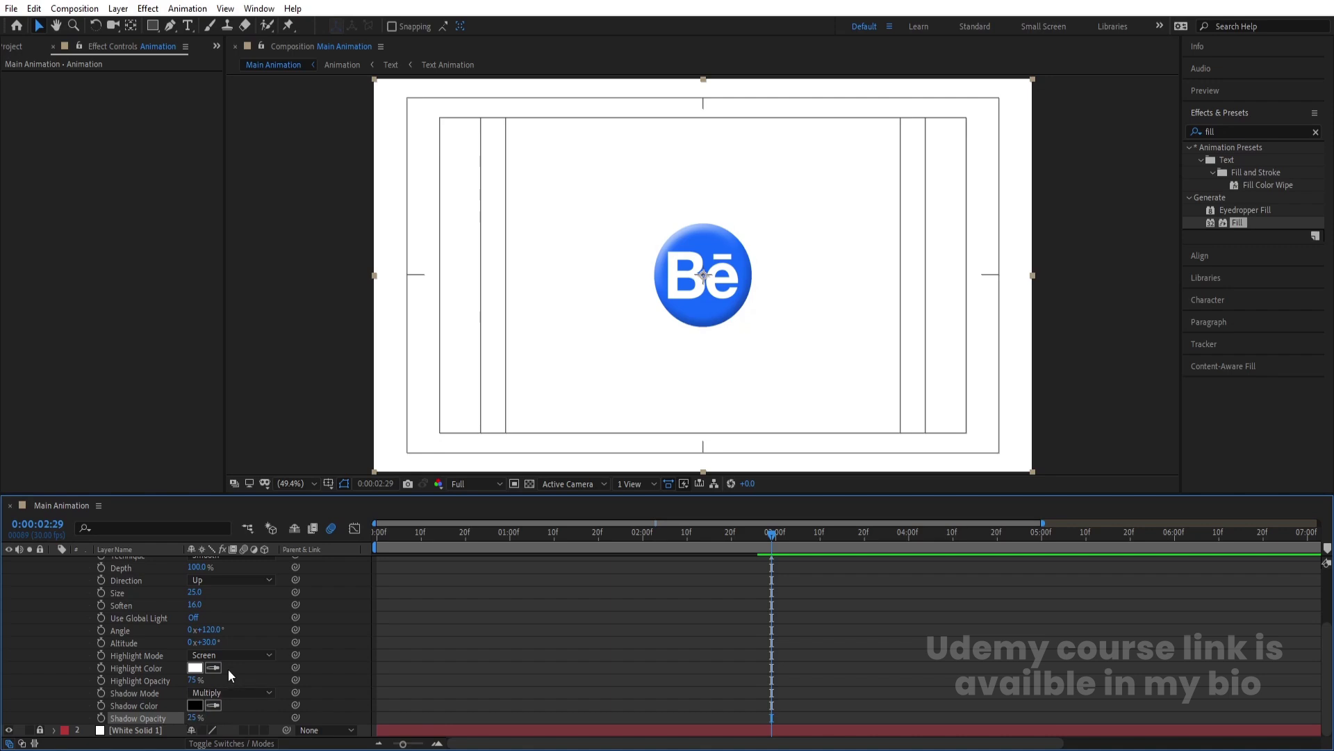
{"action": "left_click_drag", "start_coordinate": [195, 596], "coordinate": [216, 599]}
{"action": "scroll", "coordinate": [457, 608], "scroll_direction": "up", "scroll_amount": 3}
Step: Preview the bevelled animation from the start and collapse the Animation layer's properties
{"action": "left_click", "coordinate": [378, 532]}
{"action": "key", "text": "space"}
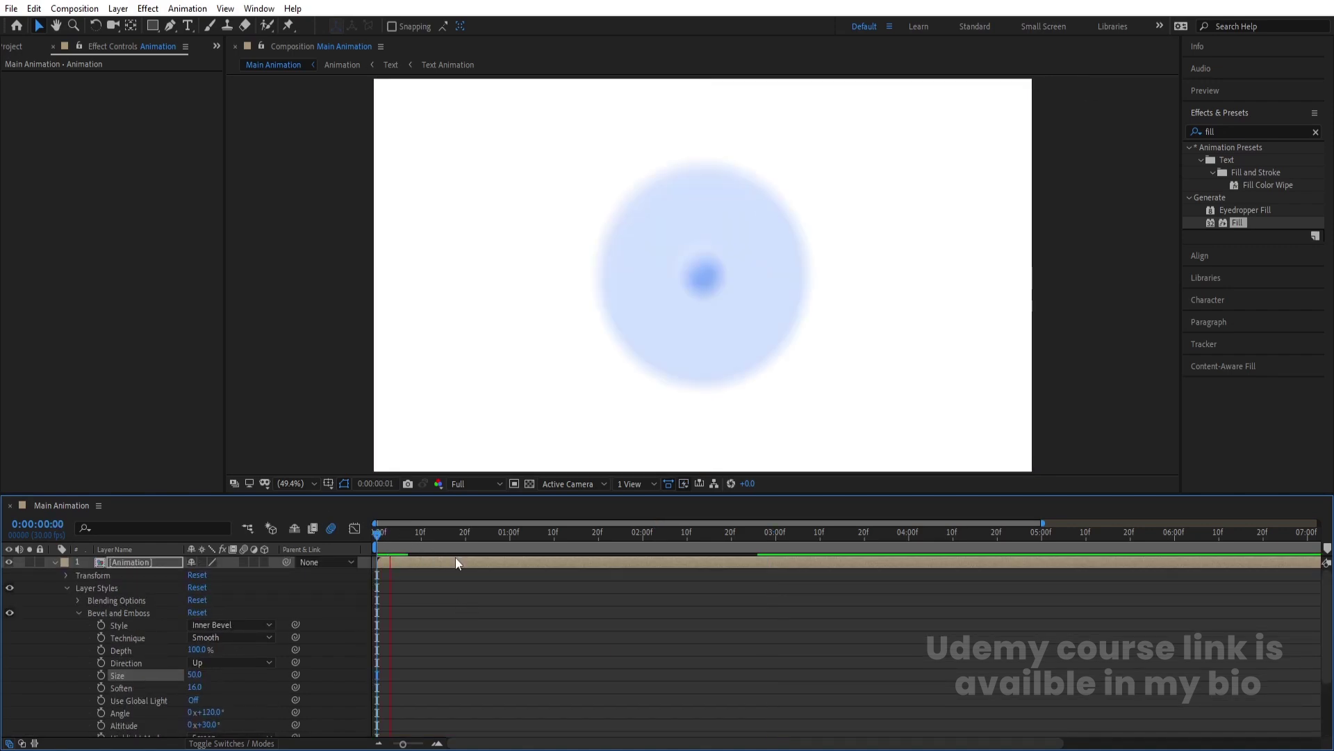
{"action": "key", "text": "space"}
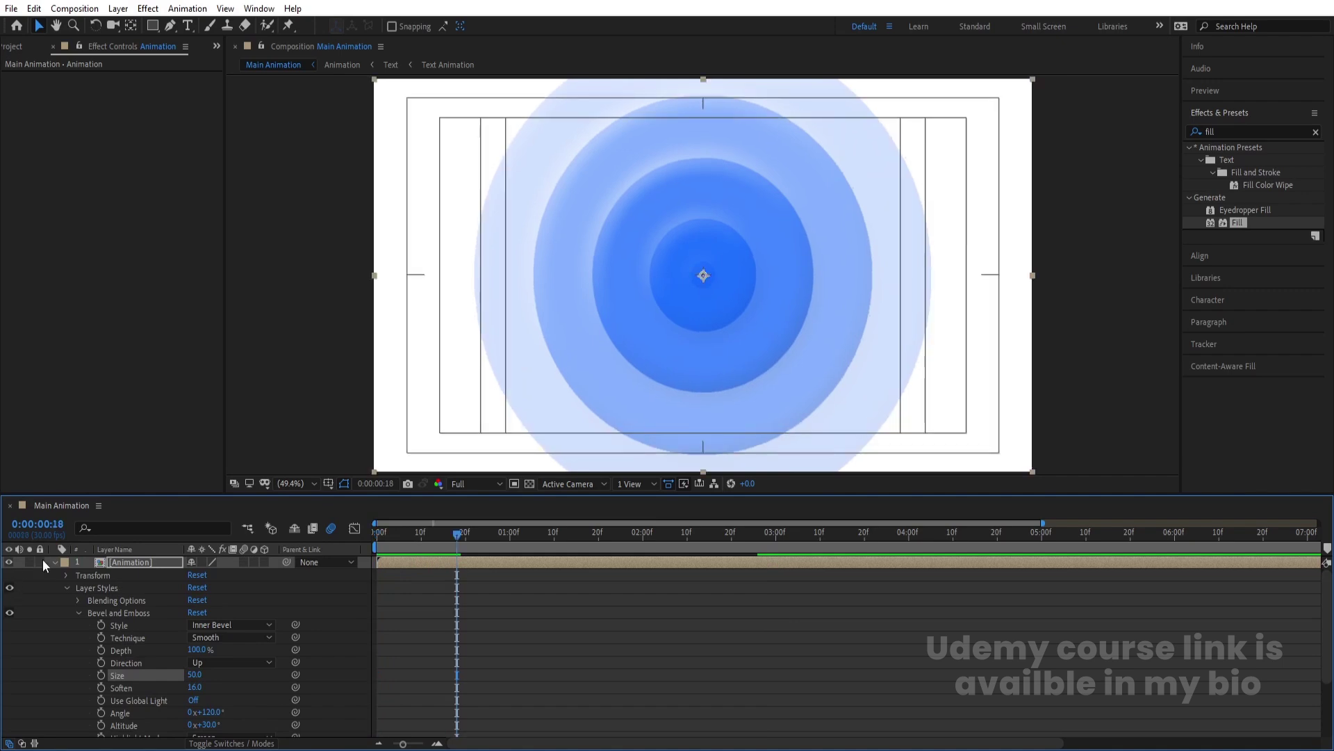
{"action": "left_click", "coordinate": [55, 562]}
{"action": "key", "text": "space"}
{"action": "key", "text": "space"}
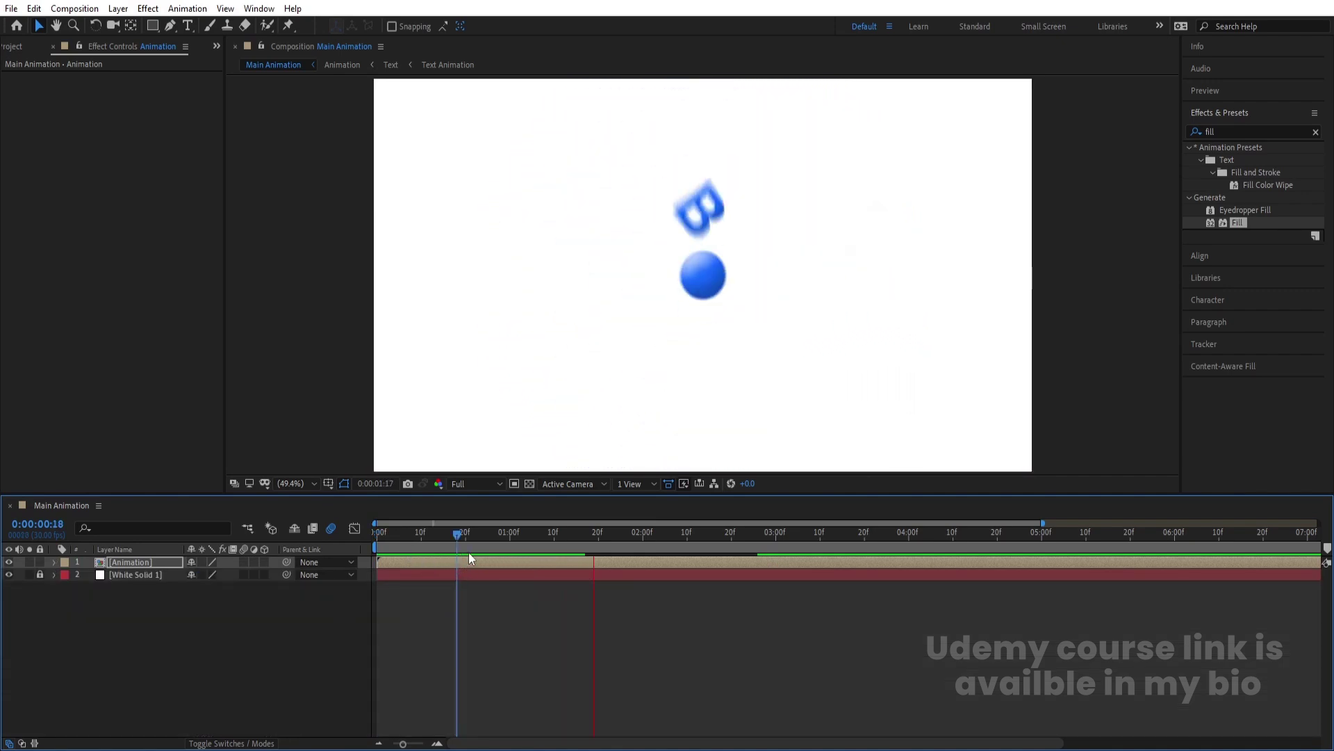
{"action": "key", "text": "space"}
Step: Go to 0:00:02:03, where the letter B meets the disc, and open the Animation precomposition
{"action": "left_click_drag", "start_coordinate": [587, 532], "coordinate": [656, 533]}
{"action": "key", "text": "space"}
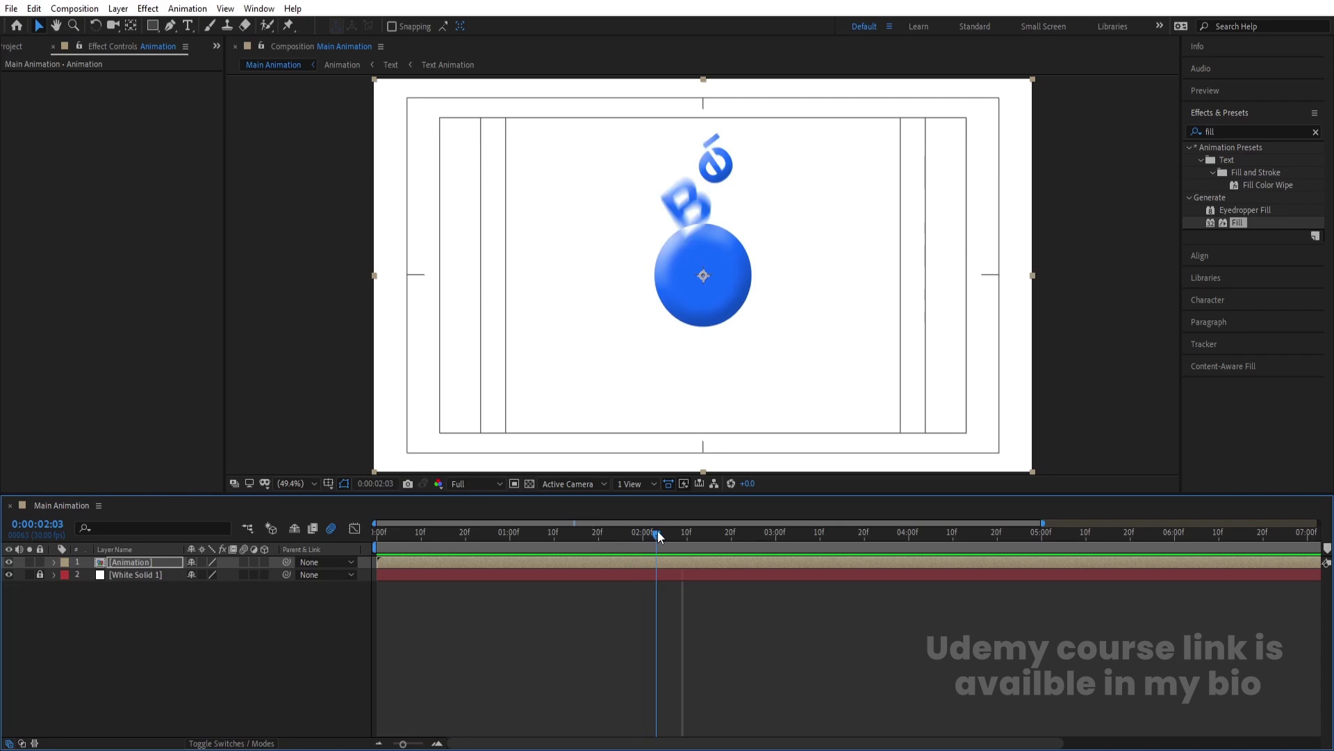
{"action": "left_click", "coordinate": [652, 562]}
{"action": "double_click", "coordinate": [652, 561]}
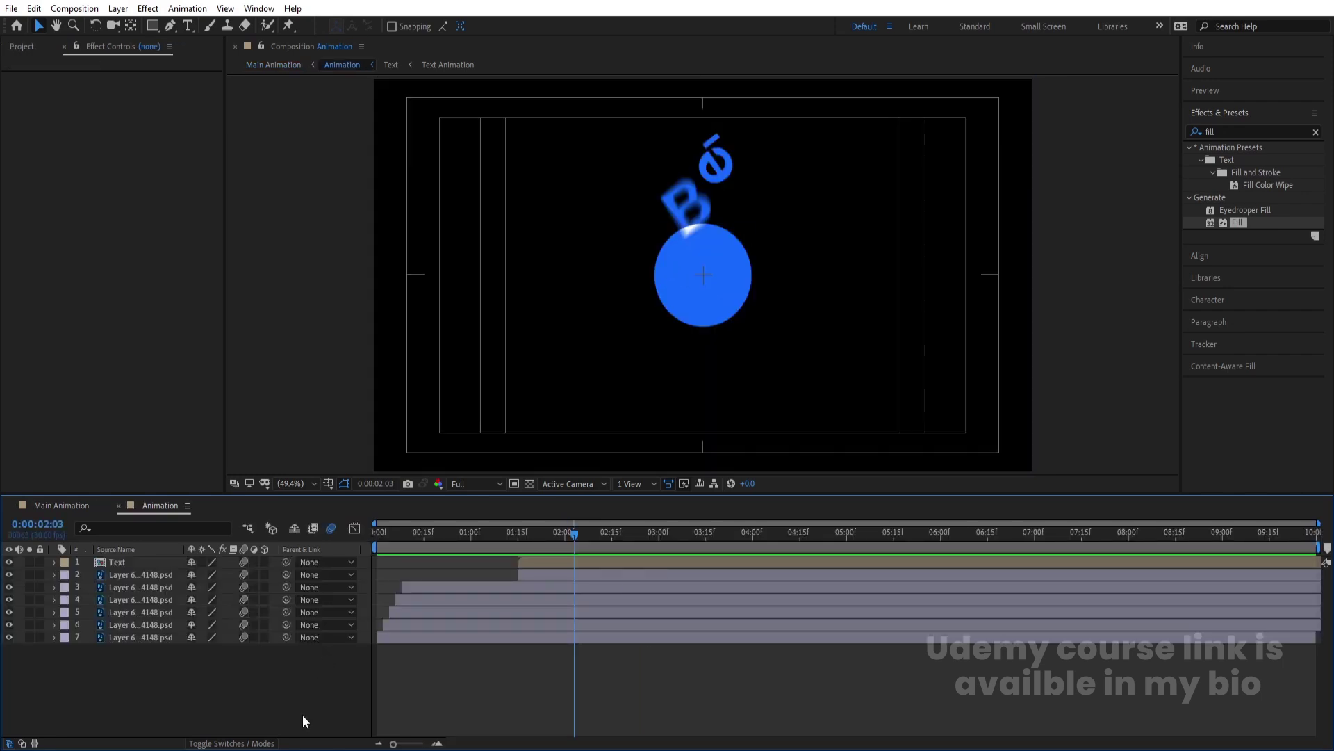
Step: Draw an unfilled circle with a 2 px blue stroke over the logo disc and centre it horizontally and vertically in the composition
{"action": "left_click_drag", "start_coordinate": [152, 28], "coordinate": [183, 56]}
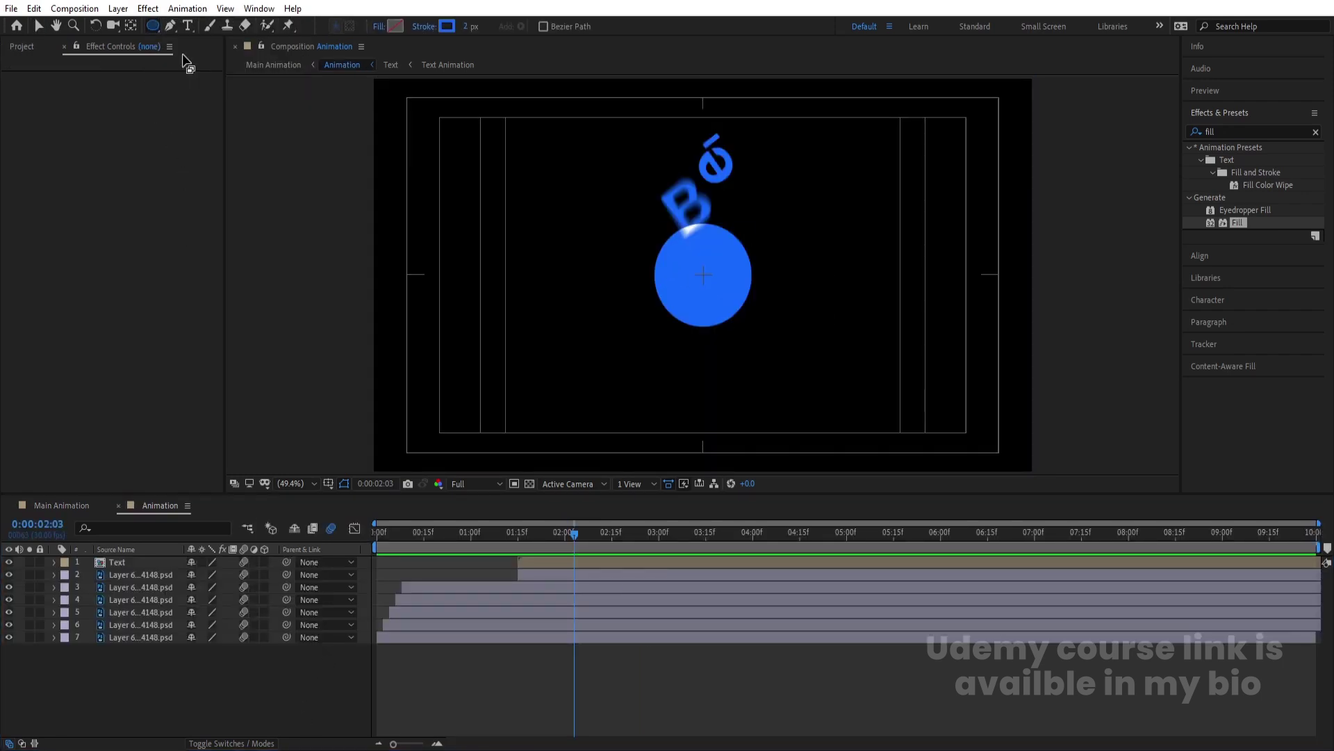
{"action": "left_click_drag", "start_coordinate": [656, 206], "coordinate": [728, 301]}
{"action": "left_click", "coordinate": [135, 569]}
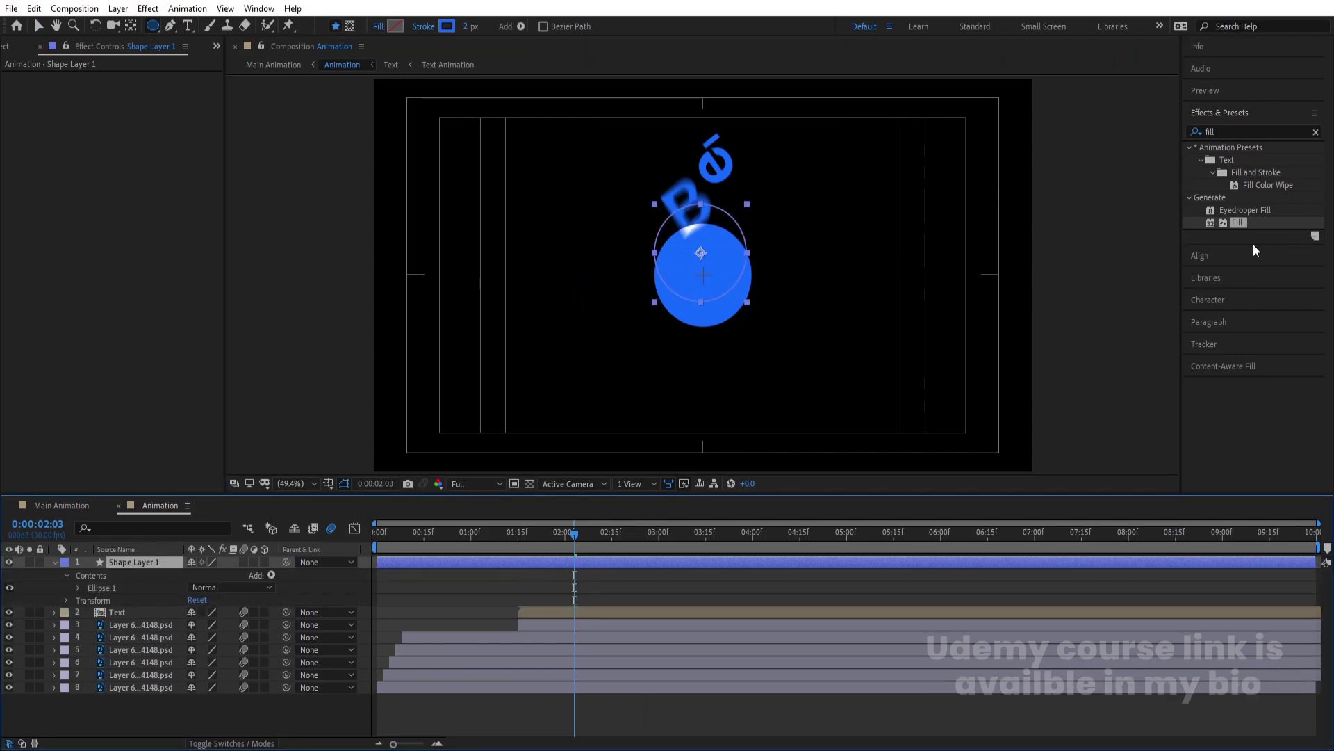
{"action": "left_click", "coordinate": [1214, 254]}
{"action": "left_click", "coordinate": [1220, 171]}
{"action": "left_click", "coordinate": [1292, 173]}
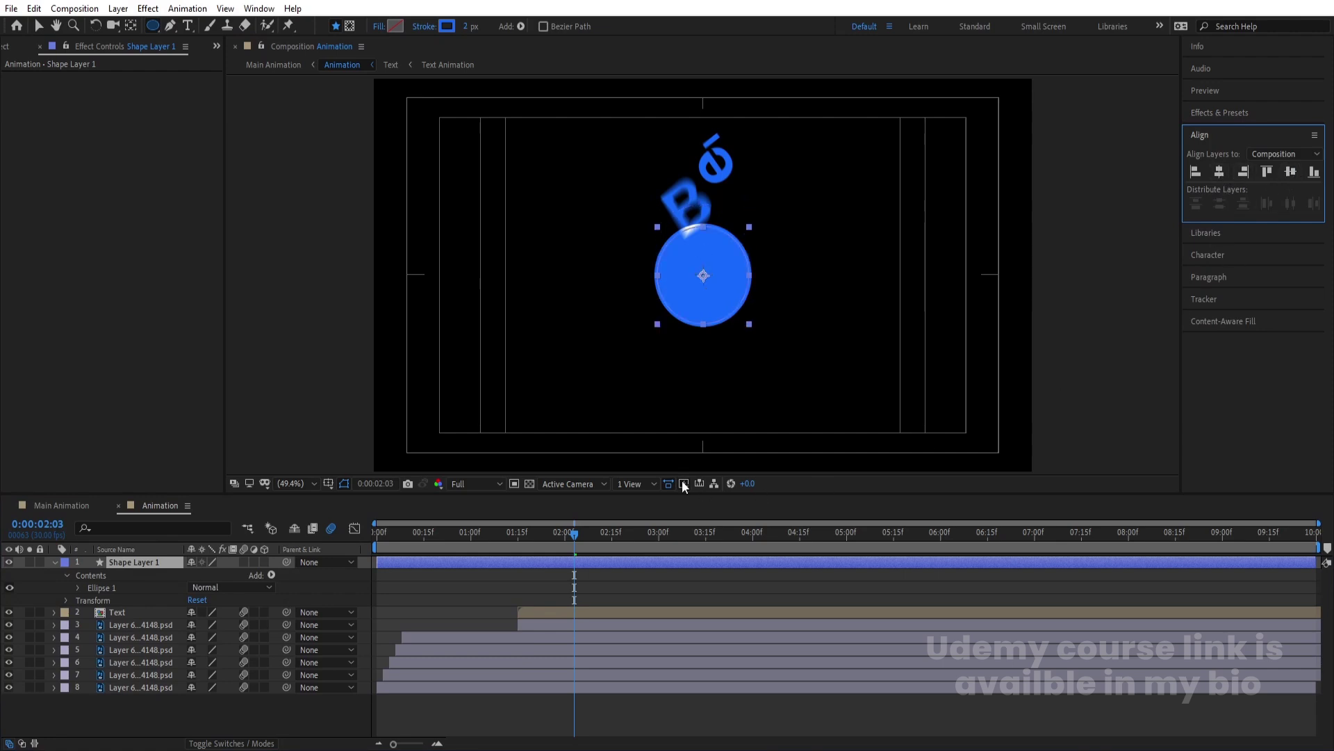
Step: Trim the circle shape layer to start at 0:00:02:03 and add a Scale keyframe there
{"action": "left_click", "coordinate": [528, 565]}
{"action": "key", "text": "alt+bracketleft"}
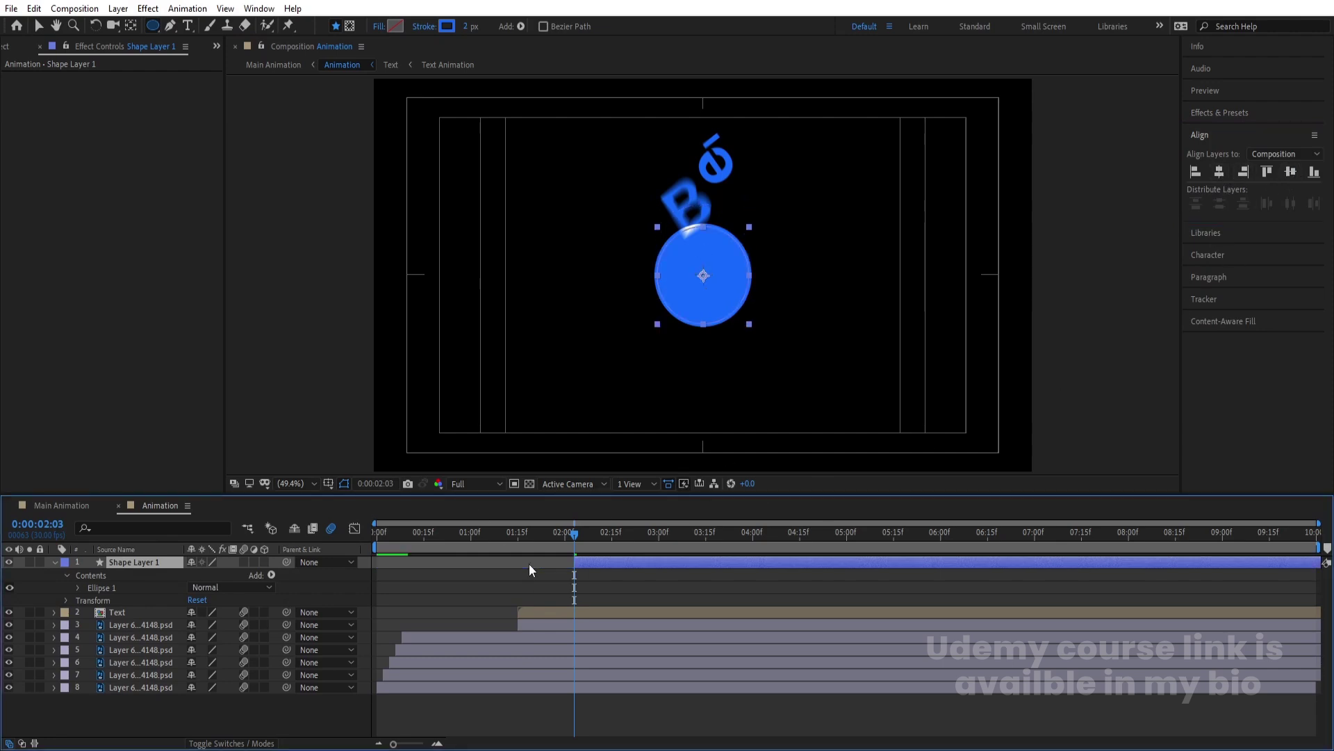
{"action": "key", "text": "s"}
{"action": "left_click", "coordinate": [89, 574]}
Step: Add a Stroke Width keyframe to the circle shape at 0:00:02:03 and show all its keyframed properties
{"action": "left_click", "coordinate": [111, 526]}
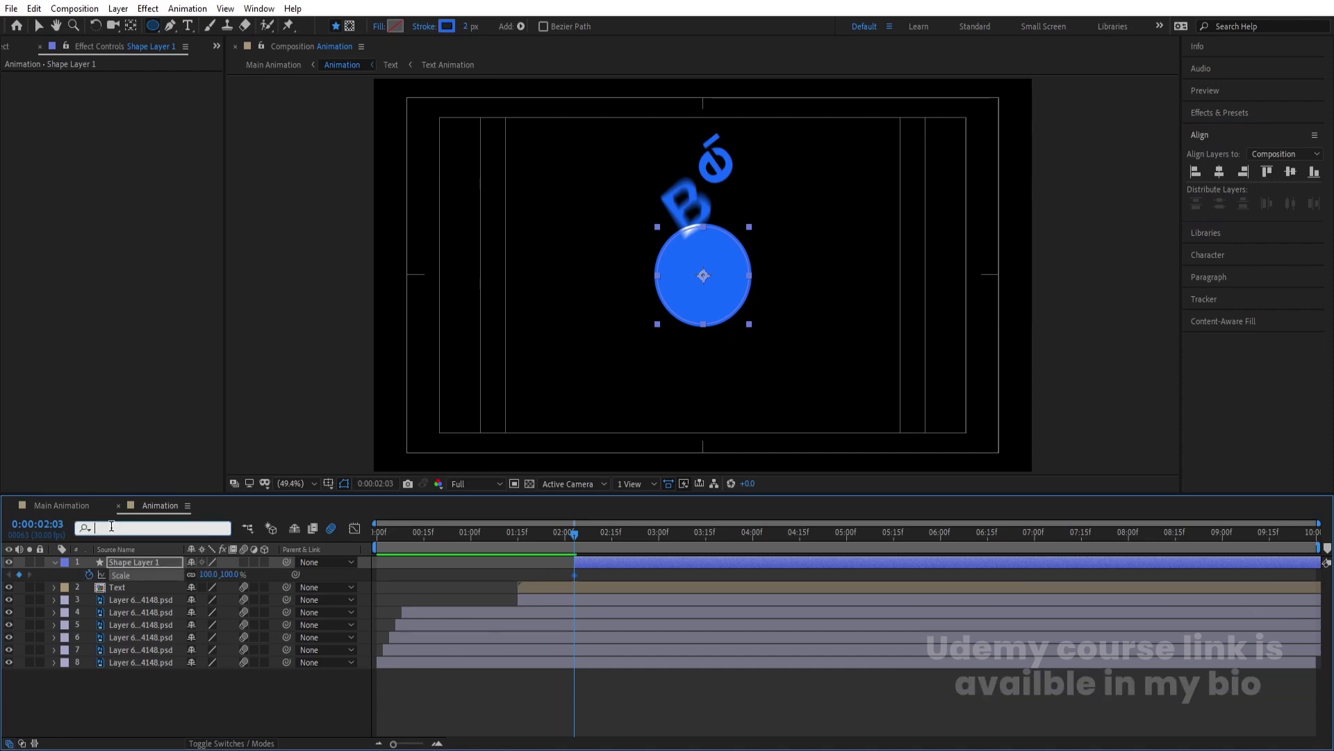
{"action": "type", "text": "st"}
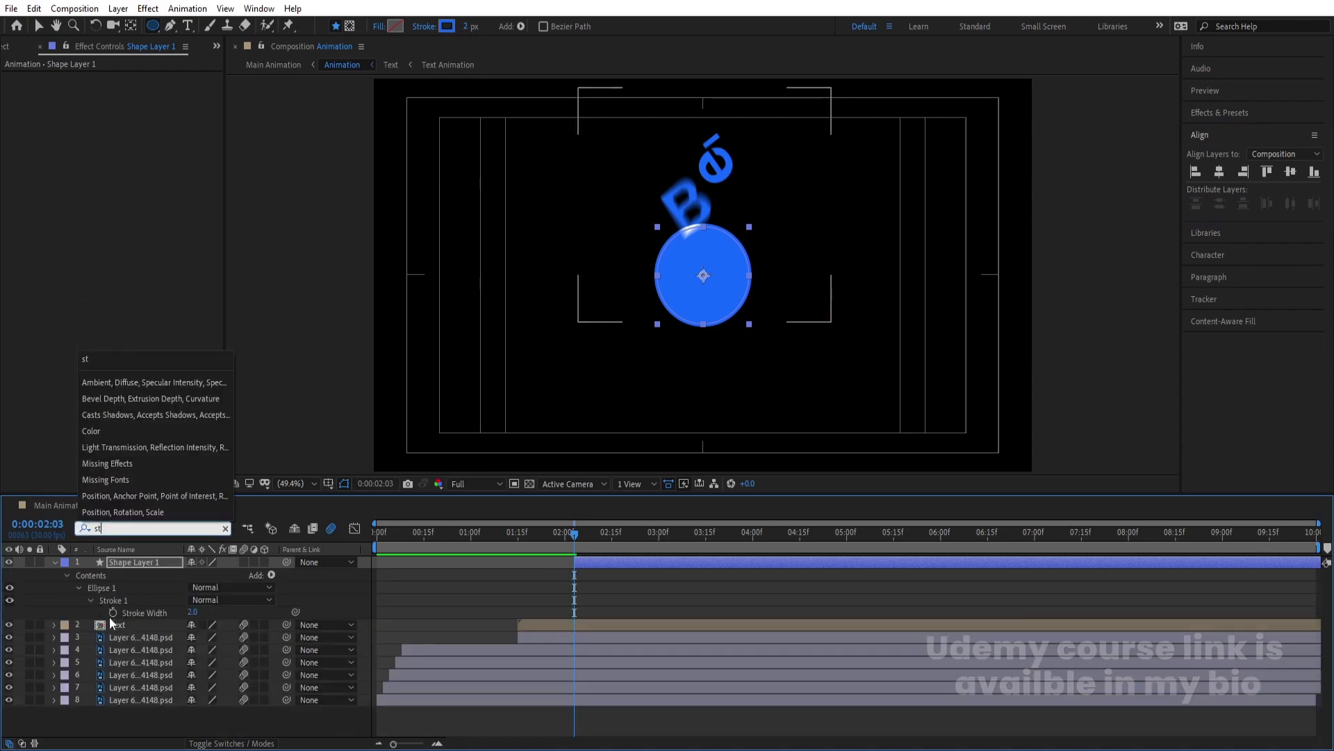
{"action": "left_click", "coordinate": [113, 611]}
{"action": "left_click", "coordinate": [581, 566]}
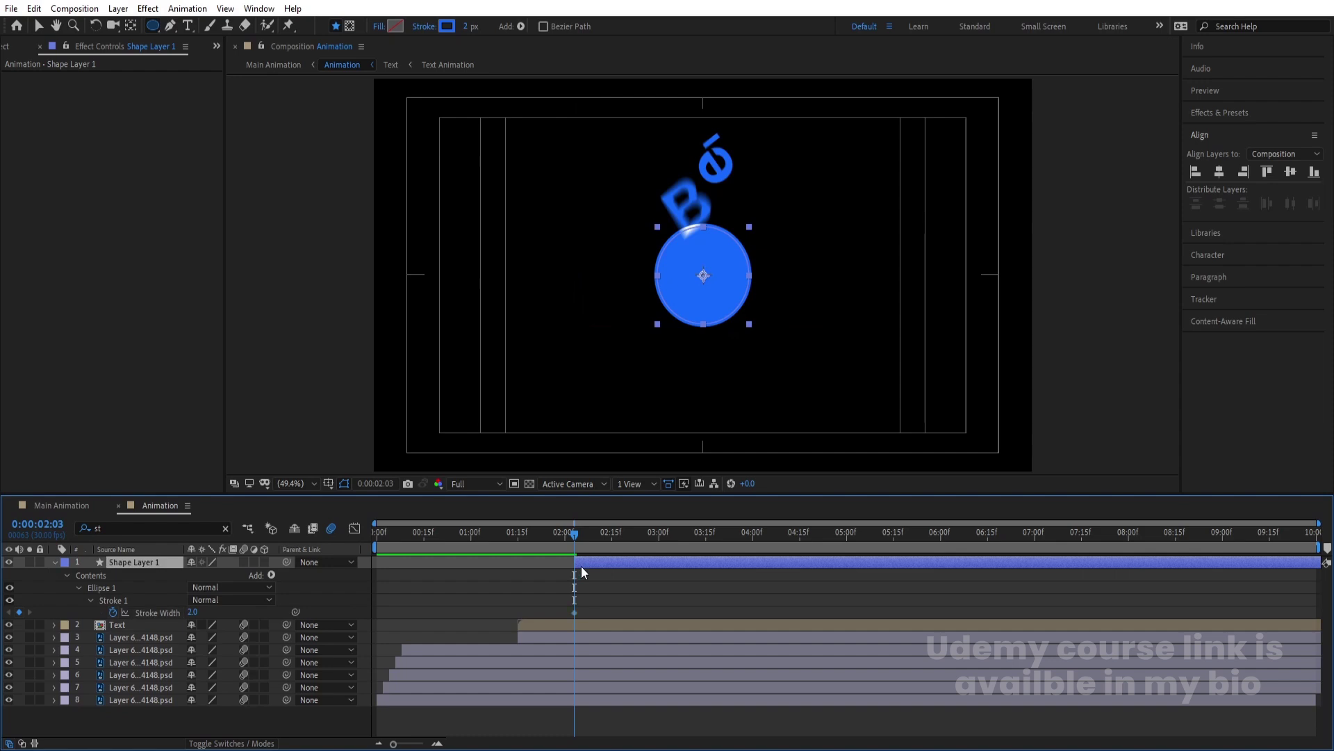
{"action": "key", "text": "u"}
Step: Add Stroke Width and Scale keyframes at 0:00:03:00 and set the Stroke Width keyframe at 0:00:02:03 to 40
{"action": "left_click", "coordinate": [658, 549]}
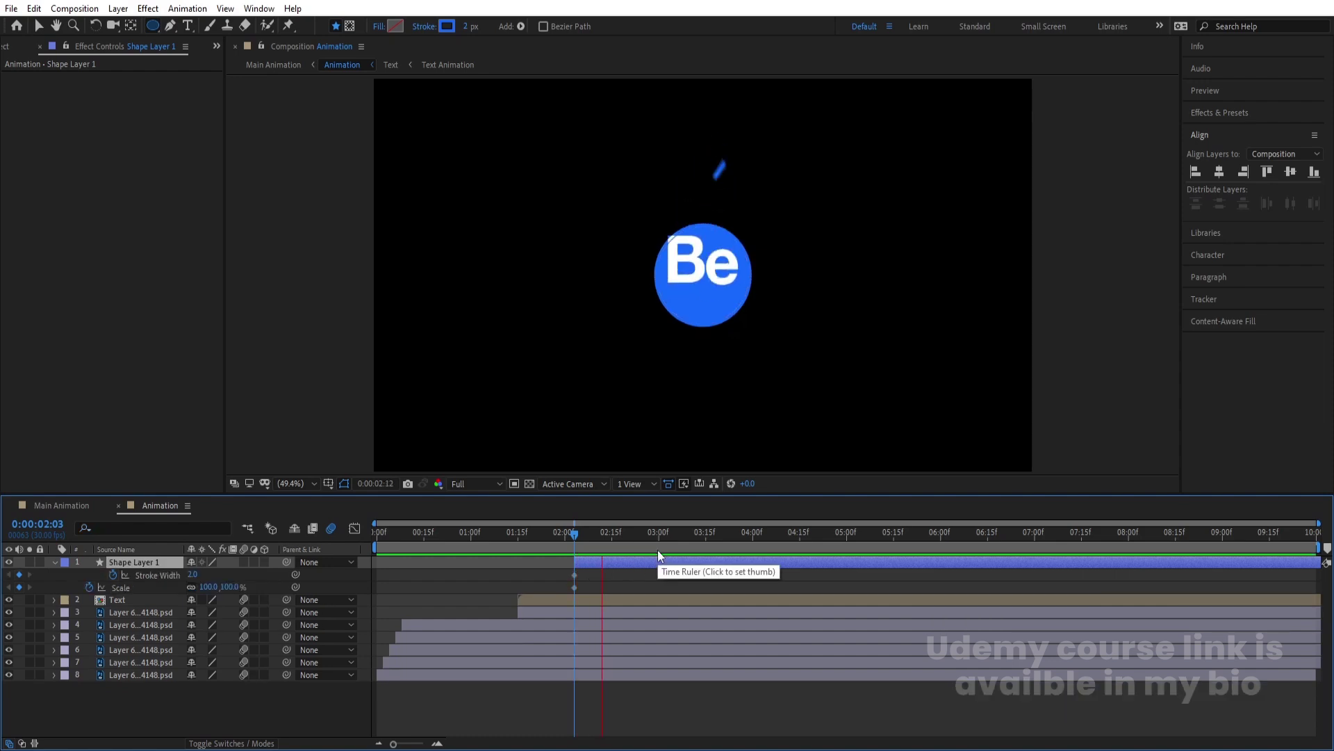
{"action": "mouse_move", "coordinate": [208, 587]}
{"action": "left_mouse_down"}
{"action": "mouse_move", "coordinate": [256, 557]}
{"action": "mouse_move", "coordinate": [85, 576]}
{"action": "left_mouse_up"}
{"action": "key", "text": "j"}
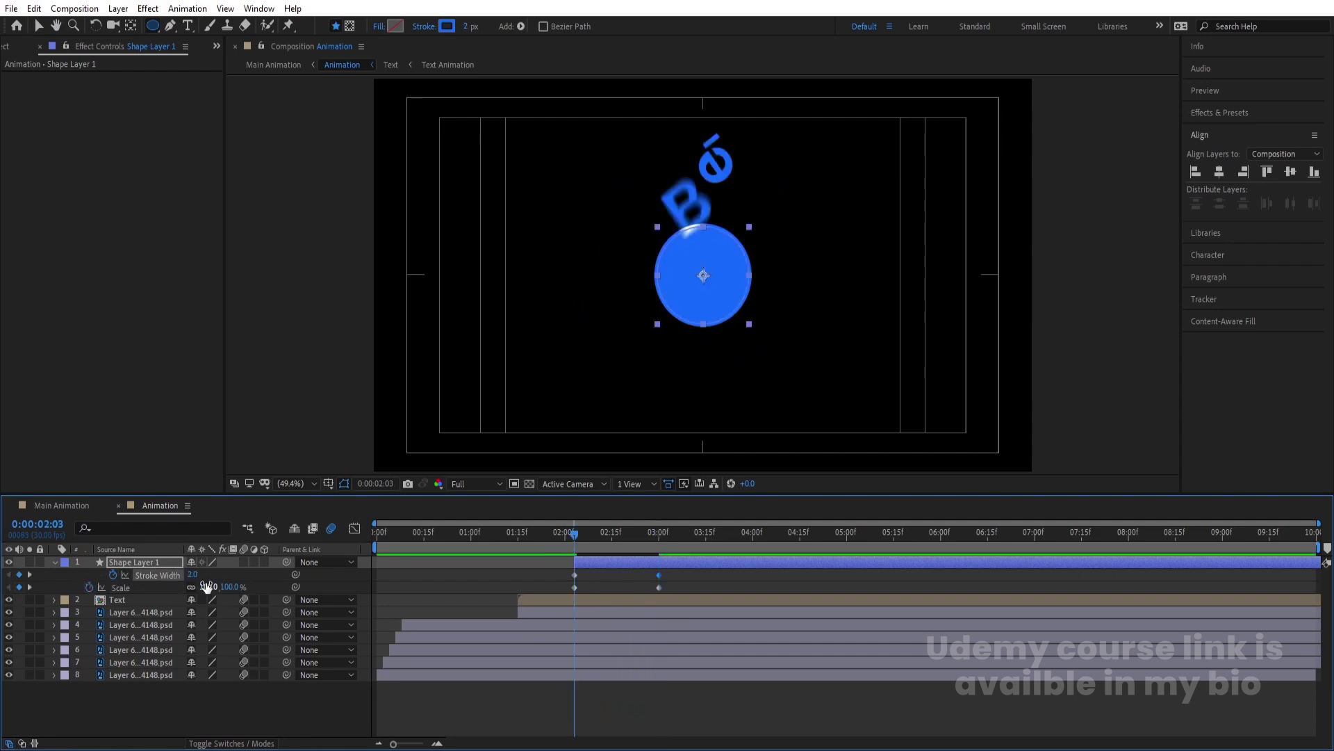
{"action": "key", "text": "Return"}
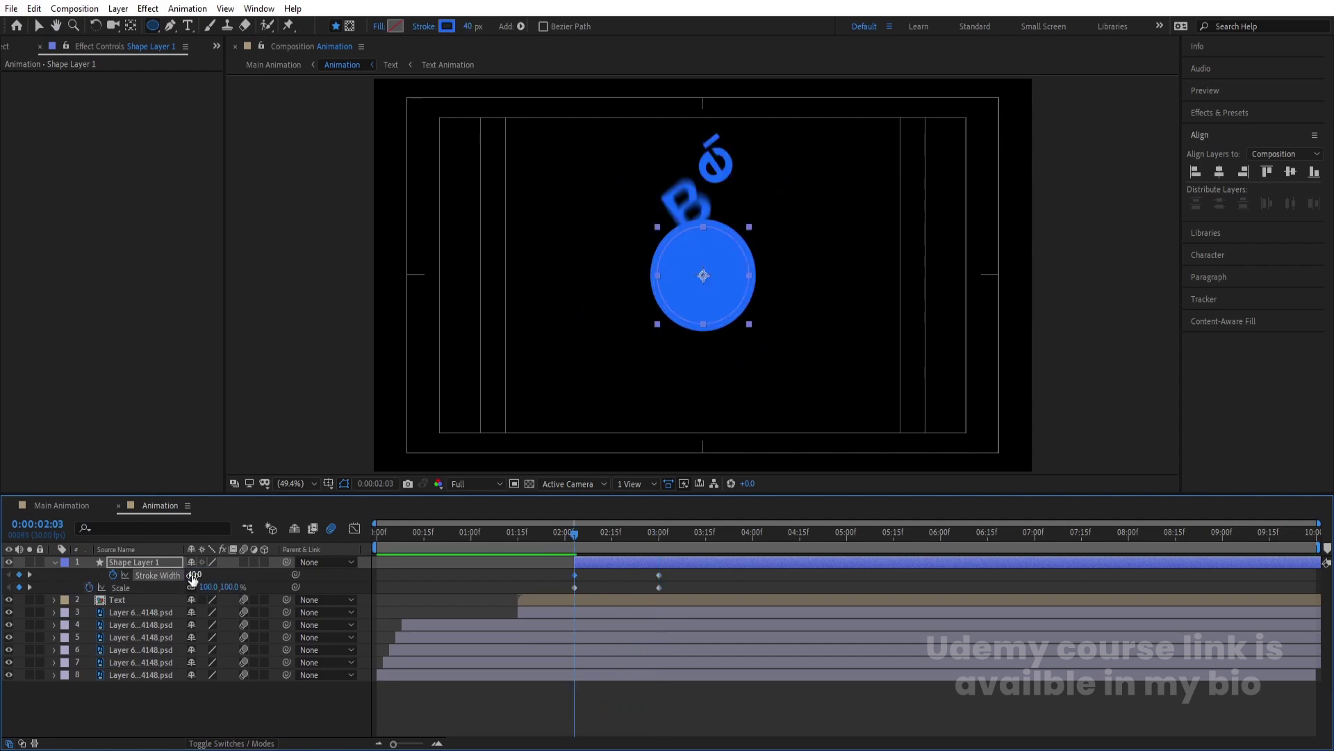
Step: Set the circle shape's Scale to 84% at 0:00:02:03 and move its layer beneath all the other layers
{"action": "key", "text": "u"}
{"action": "key", "text": "s"}
{"action": "left_click_drag", "start_coordinate": [210, 576], "coordinate": [144, 716]}
Step: Easy Ease the circle's Stroke Width and Scale keyframes and reshape their speed curves for a fast start and long slow finish
{"action": "key", "text": "u"}
{"action": "left_click_drag", "start_coordinate": [646, 692], "coordinate": [513, 627]}
{"action": "key", "text": "F9"}
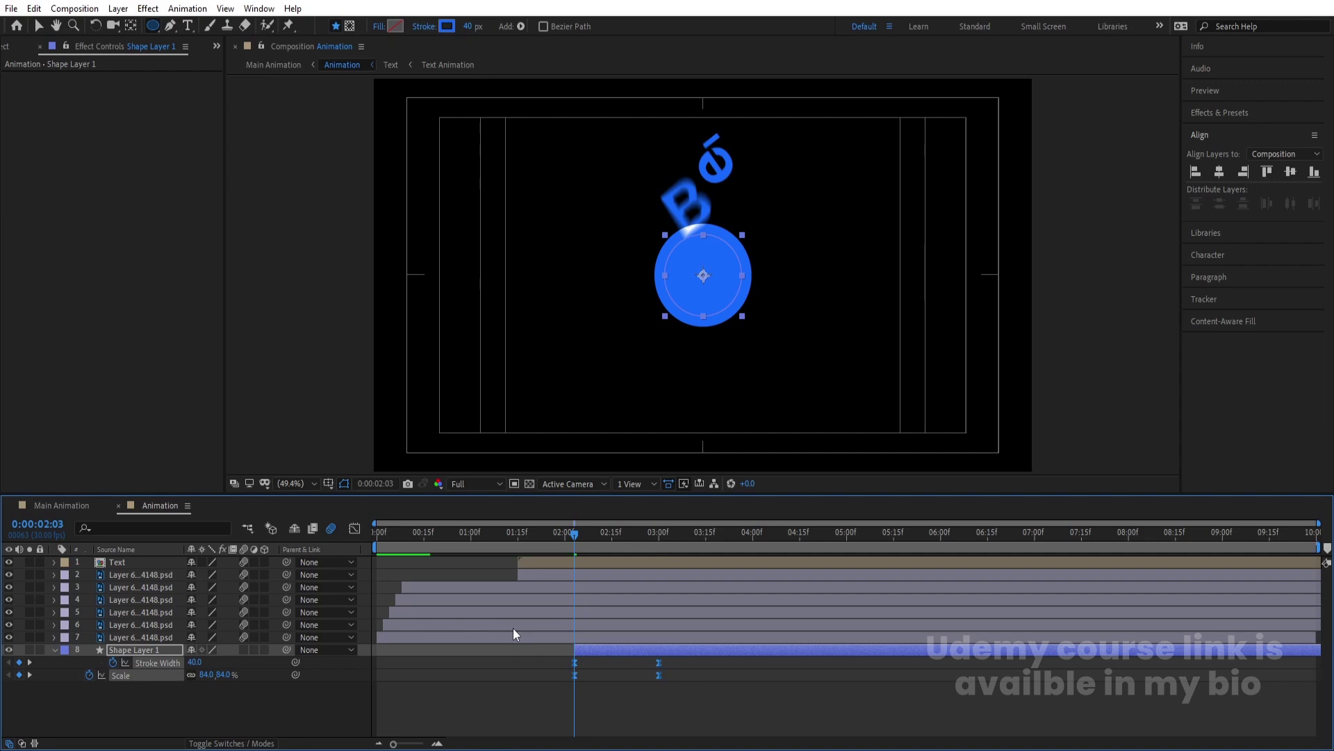
{"action": "left_click", "coordinate": [354, 530]}
{"action": "scroll", "coordinate": [647, 648], "scroll_direction": "up", "scroll_amount": 2}
{"action": "left_click_drag", "start_coordinate": [800, 620], "coordinate": [589, 674]}
{"action": "key", "text": "space"}
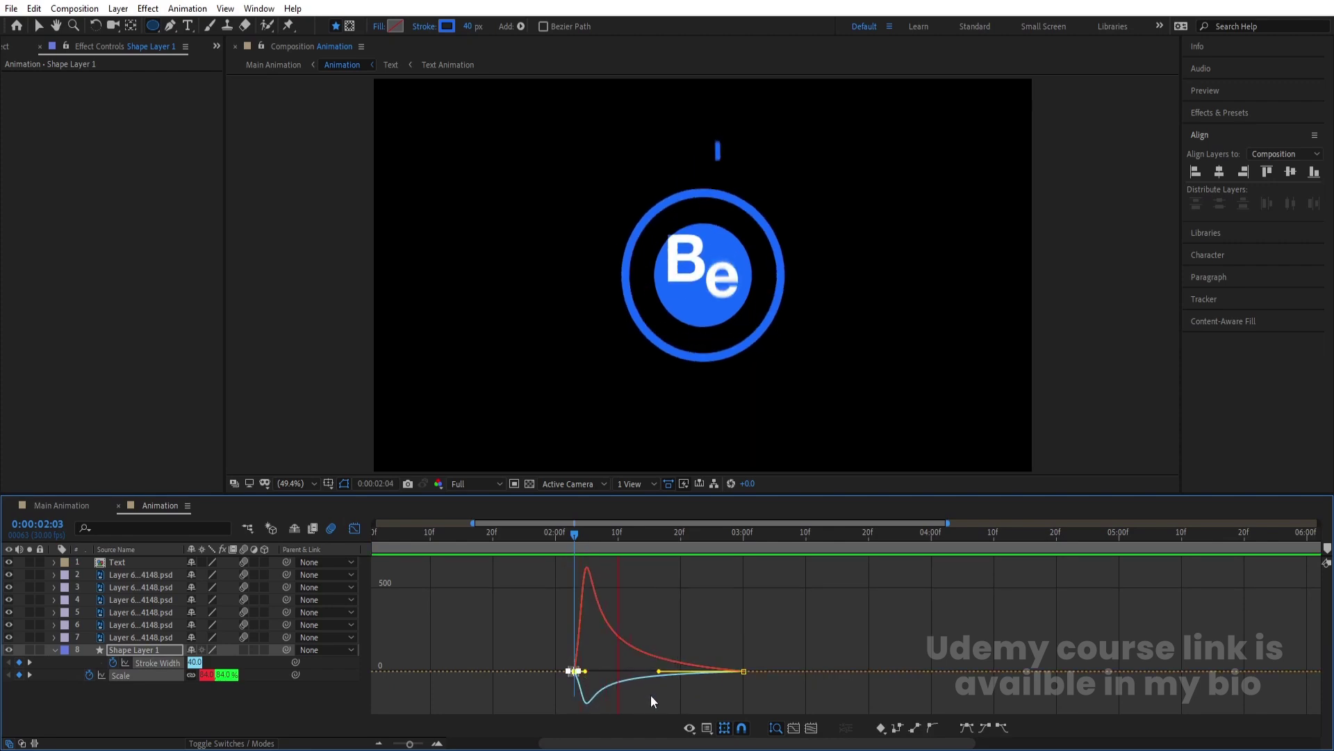
{"action": "left_click", "coordinate": [354, 530]}
Step: Preview the expanding ring in the Main Animation composition from its first frame
{"action": "left_click", "coordinate": [531, 532]}
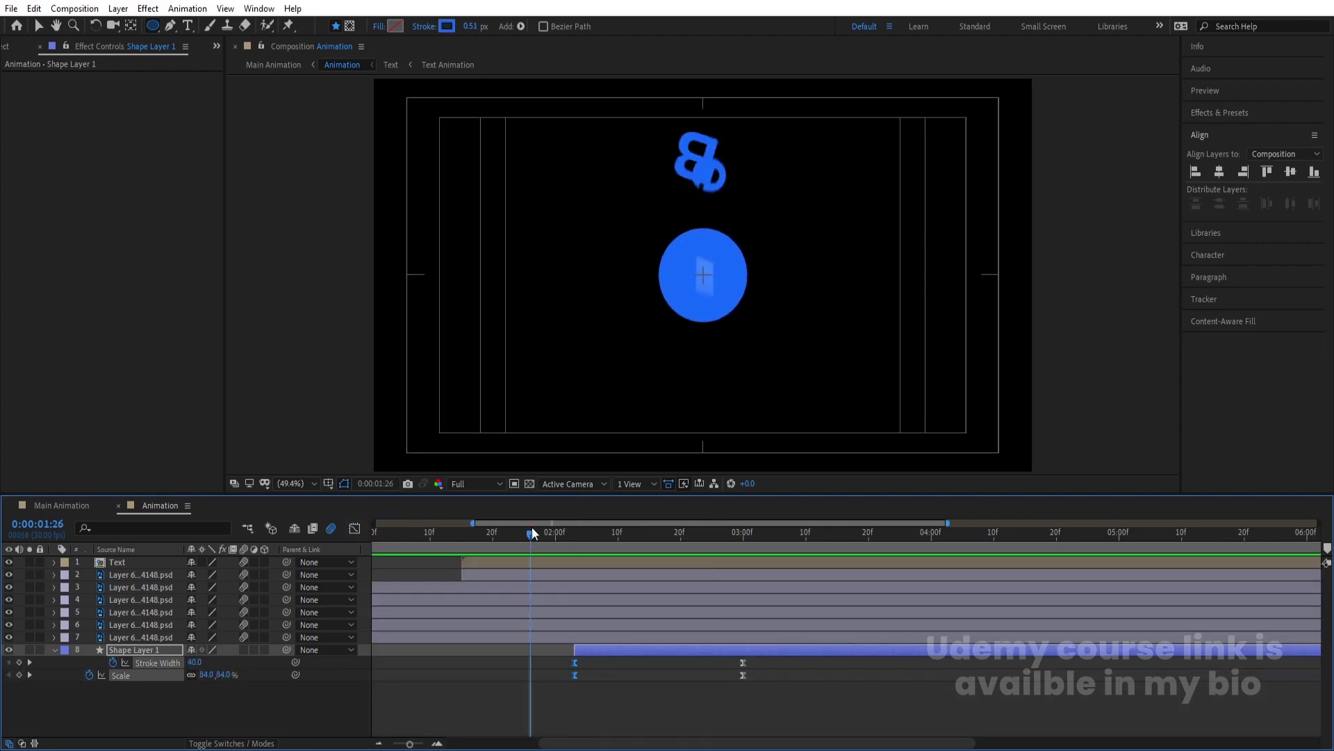
{"action": "left_click", "coordinate": [549, 533]}
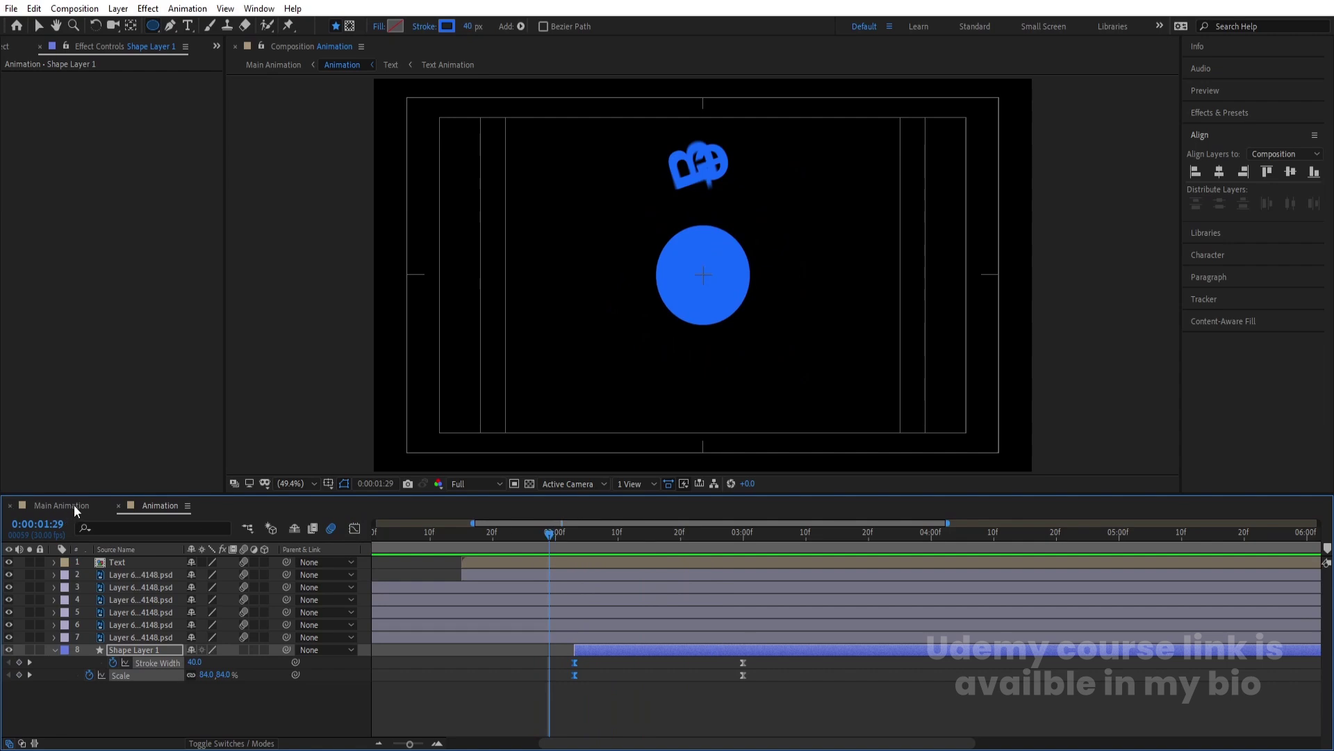
{"action": "left_click", "coordinate": [74, 506]}
{"action": "key", "text": "Home"}
{"action": "key", "text": "space"}
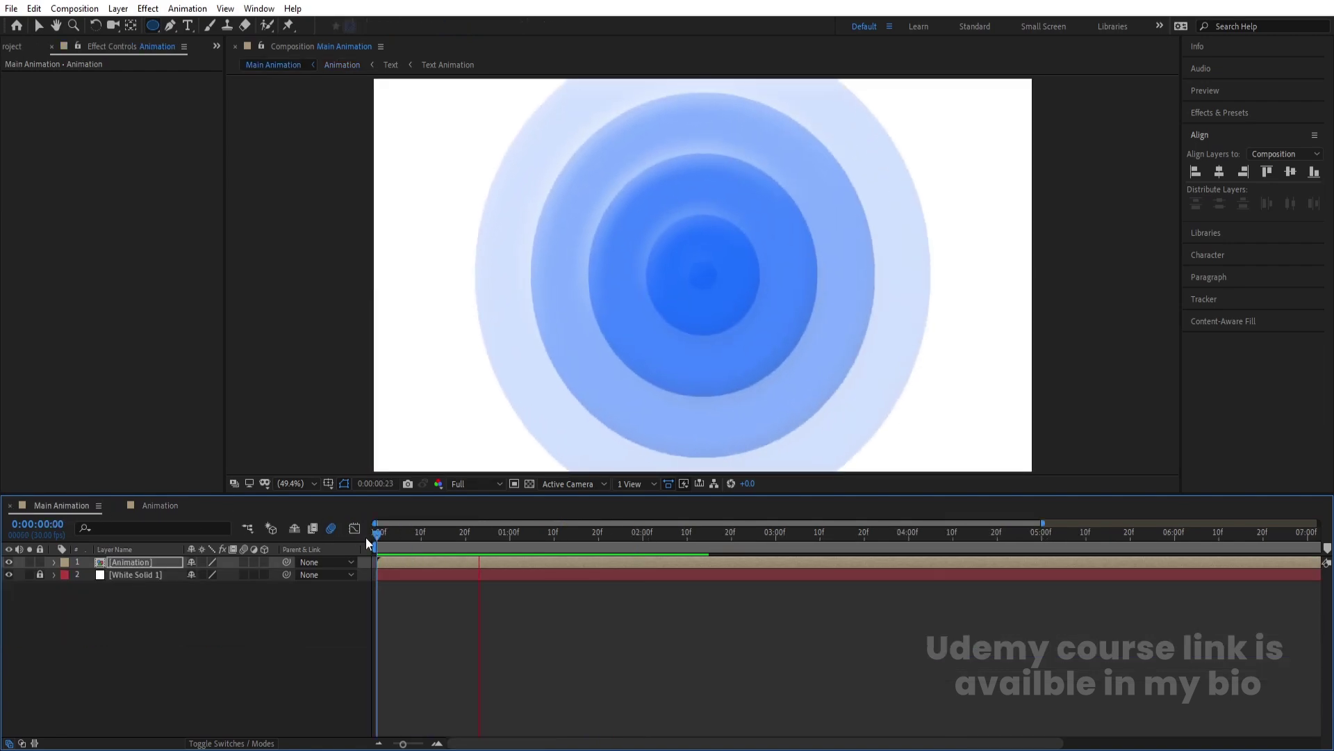
{"action": "key", "text": "space"}
{"action": "key", "text": "space"}
{"action": "key", "text": "space"}
{"action": "left_click", "coordinate": [465, 611]}
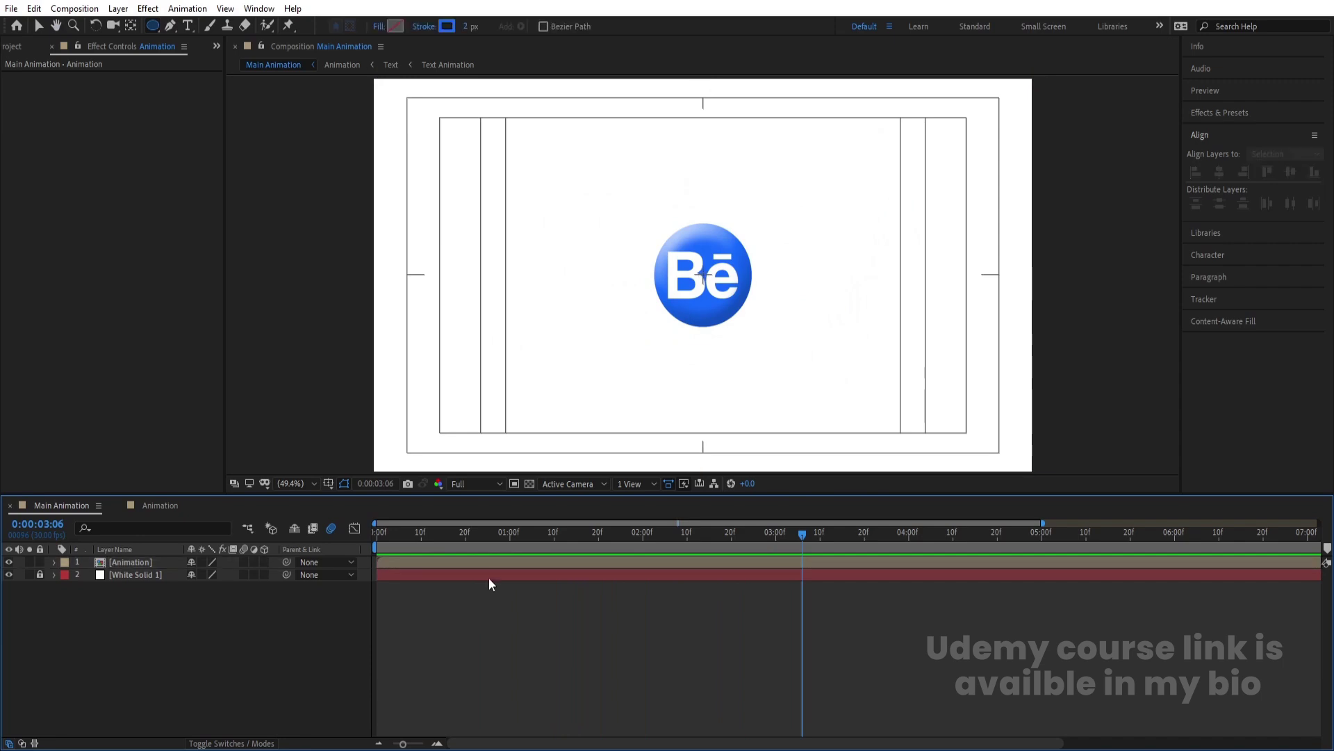
Step: Apply the Drop Shadow effect to the Animation layer in the Main Animation composition
{"action": "left_click", "coordinate": [499, 565]}
{"action": "left_click", "coordinate": [1237, 114]}
{"action": "left_click", "coordinate": [1238, 132]}
{"action": "type", "text": "drop"}
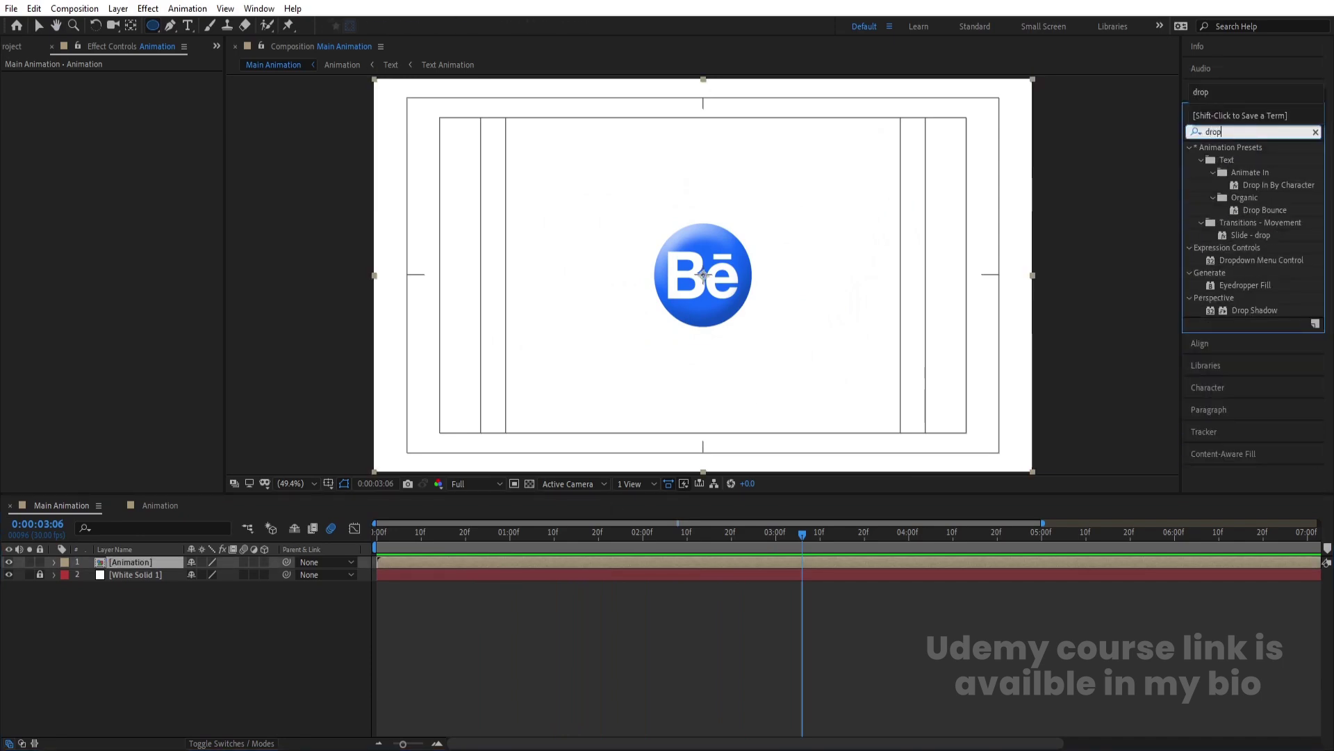
{"action": "double_click", "coordinate": [1256, 310]}
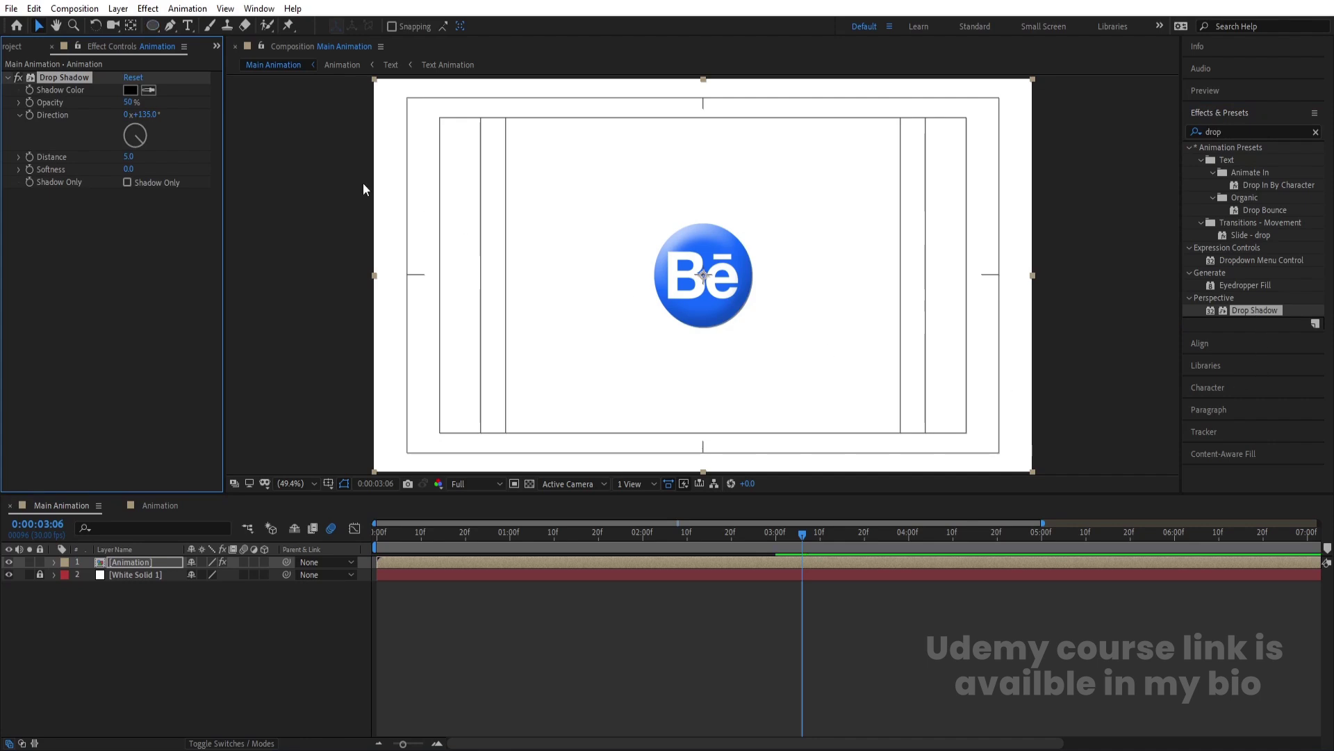
Step: Give the drop shadow the logo's blue as its colour, a Distance of 43 and a Softness of 150
{"action": "left_click_drag", "start_coordinate": [130, 161], "coordinate": [142, 113]}
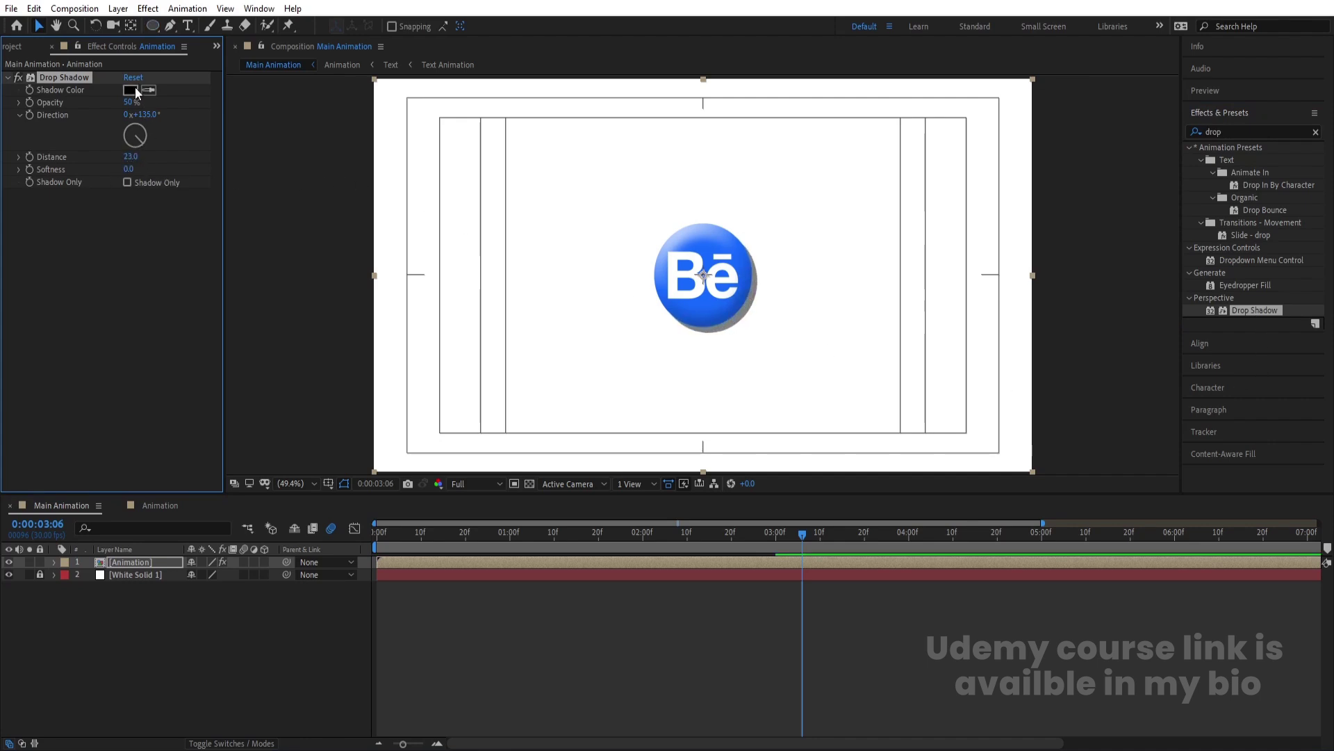
{"action": "left_click", "coordinate": [707, 249]}
{"action": "mouse_move", "coordinate": [134, 172]}
{"action": "left_mouse_down"}
{"action": "mouse_move", "coordinate": [166, 176]}
{"action": "mouse_move", "coordinate": [148, 157]}
{"action": "left_mouse_up"}
{"action": "left_click", "coordinate": [130, 169]}
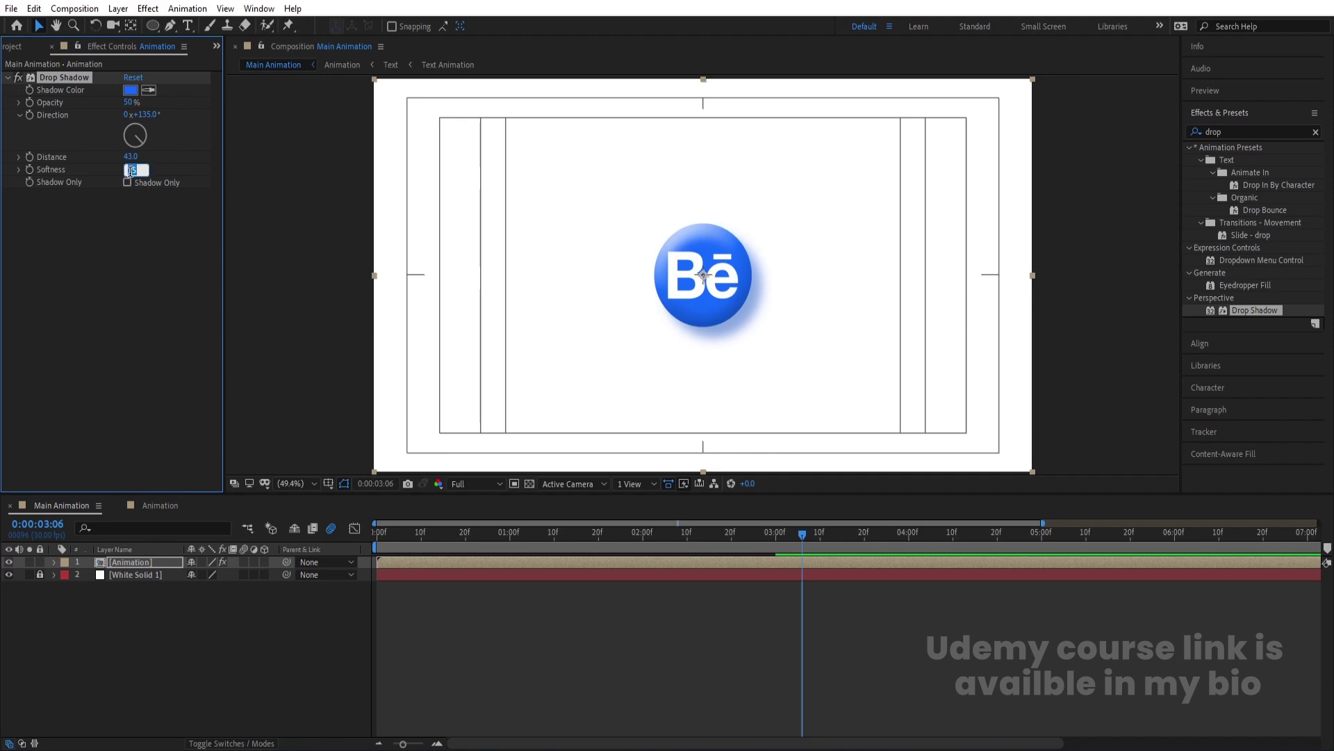
{"action": "type", "text": "150"}
{"action": "key", "text": "Return"}
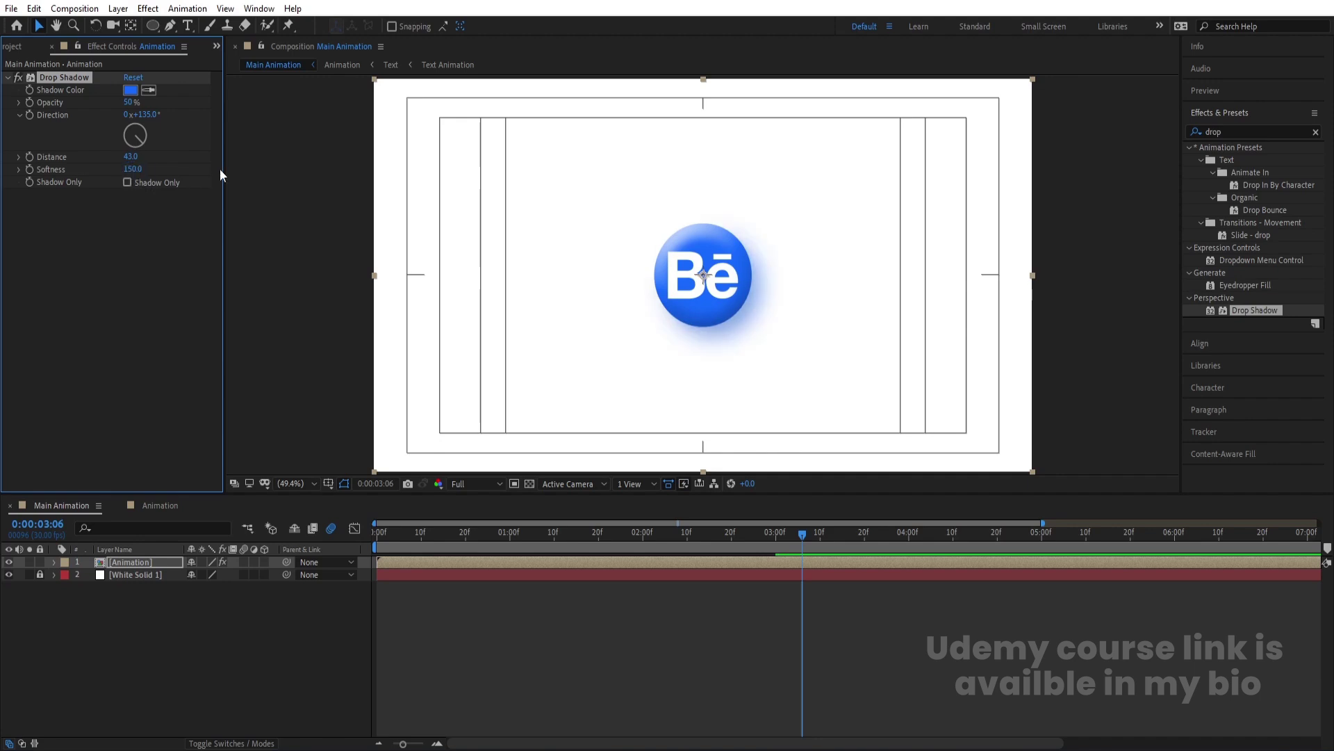
Step: Preview the shadow from the first frame and set its Softness to 250
{"action": "key", "text": "Home"}
{"action": "key", "text": "space"}
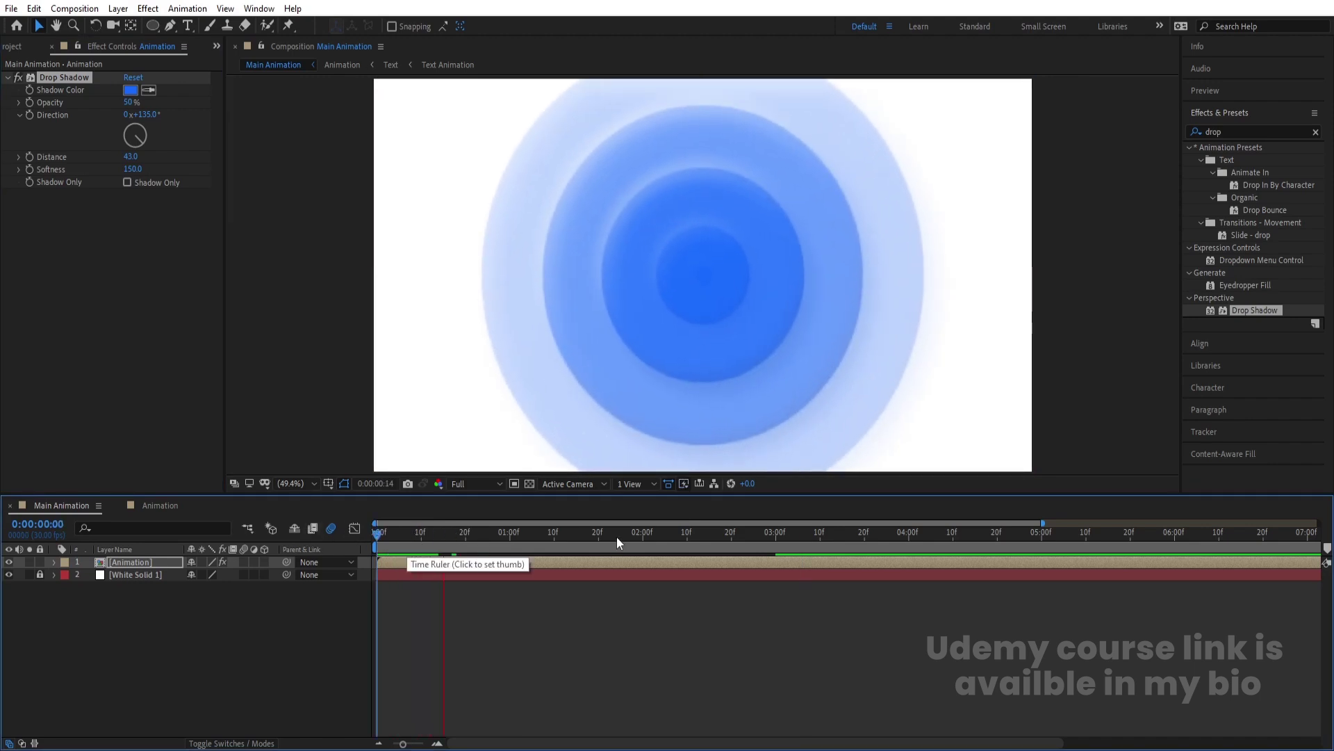
{"action": "left_click", "coordinate": [669, 533]}
{"action": "left_click", "coordinate": [136, 168]}
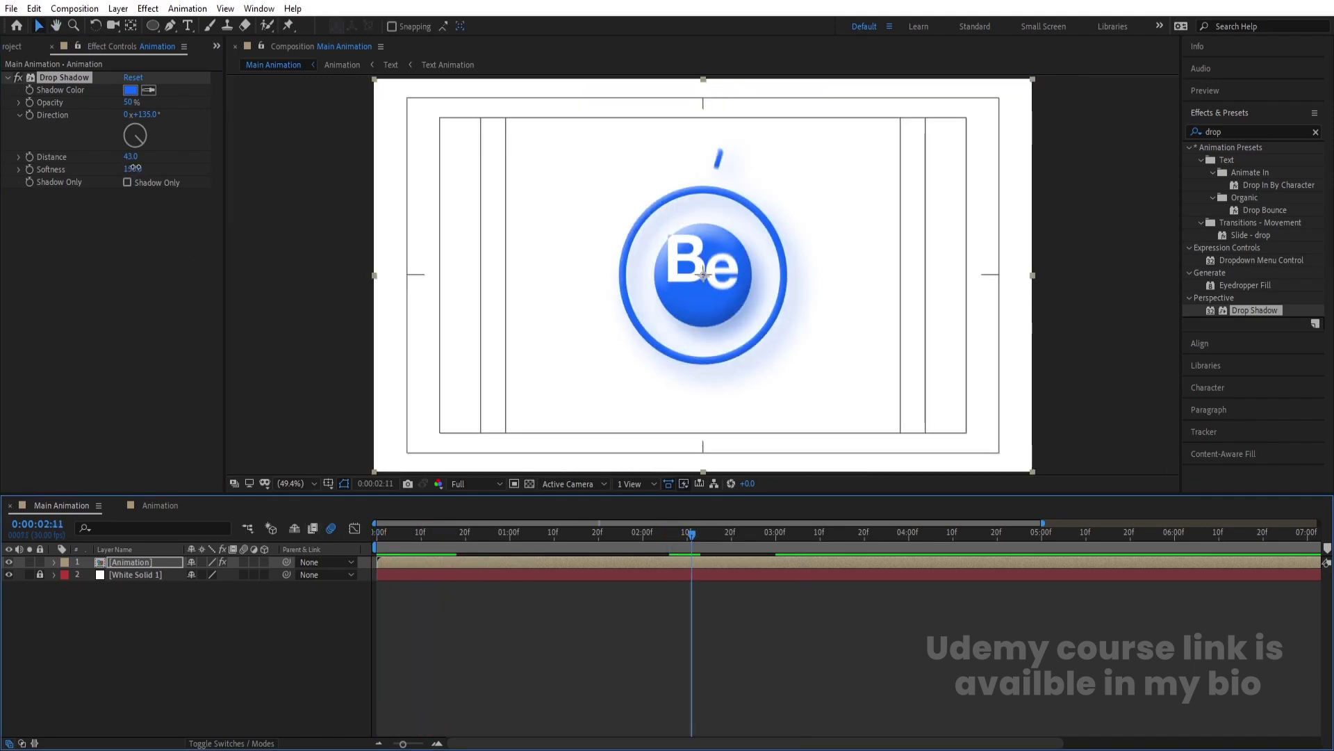
{"action": "key", "text": "Return"}
{"action": "key", "text": "space"}
{"action": "key", "text": "space"}
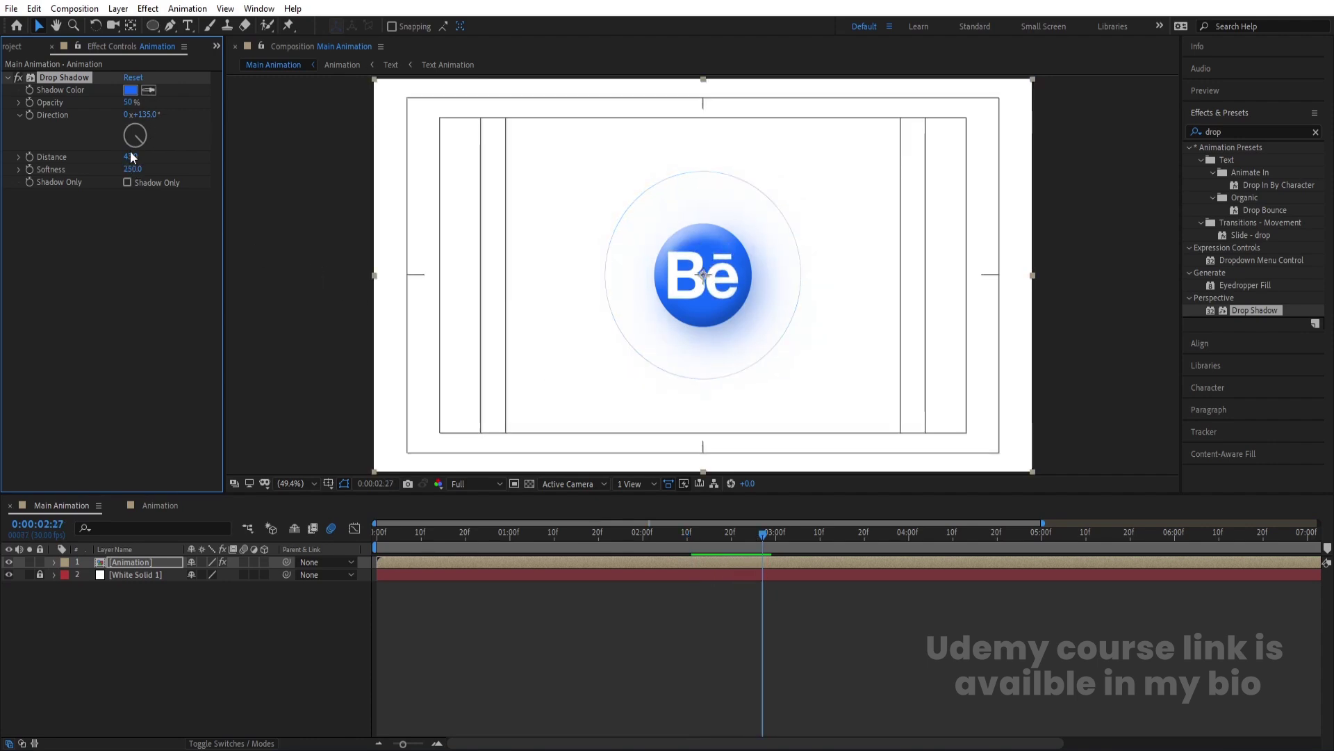
Step: Set the drop shadow's Distance to 64 and play back the result
{"action": "left_click_drag", "start_coordinate": [131, 156], "coordinate": [147, 157]}
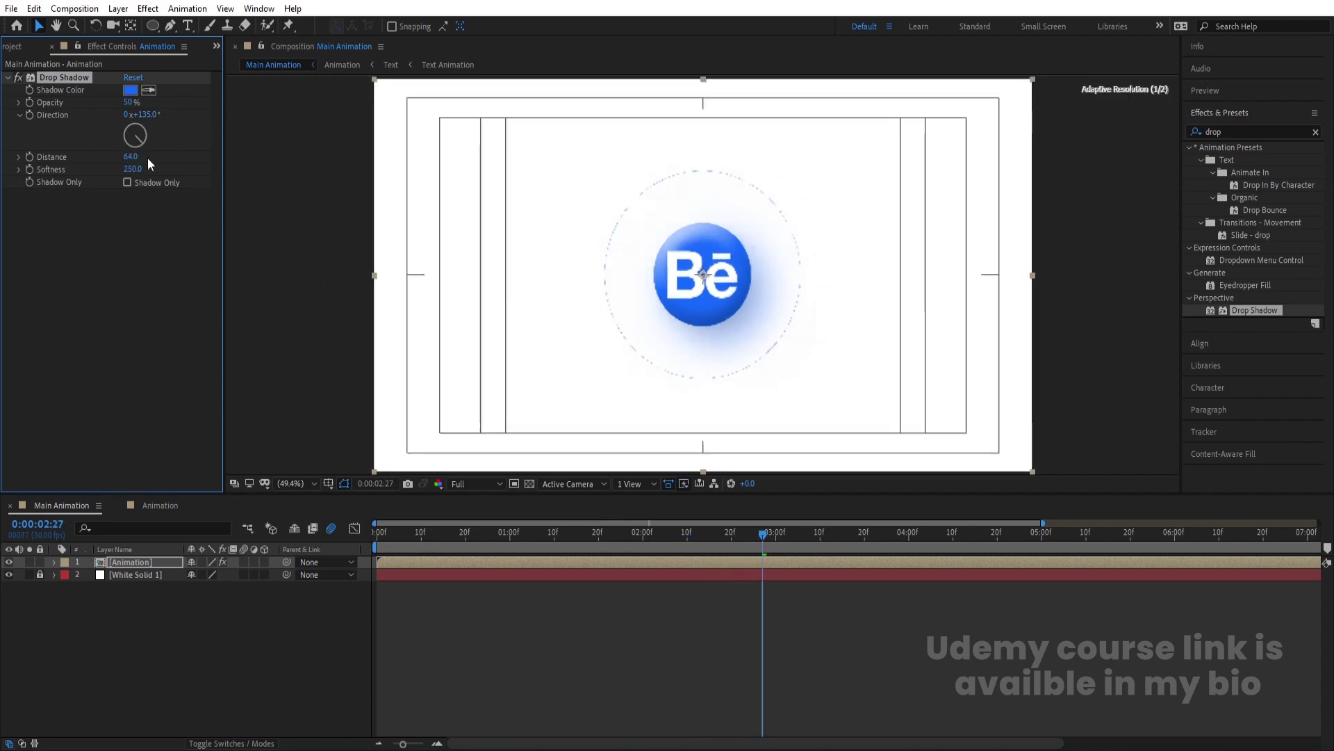
{"action": "key", "text": "space"}
Step: End the Main Animation work area at 0:00:05:00
{"action": "key", "text": "space"}
{"action": "key", "text": "space"}
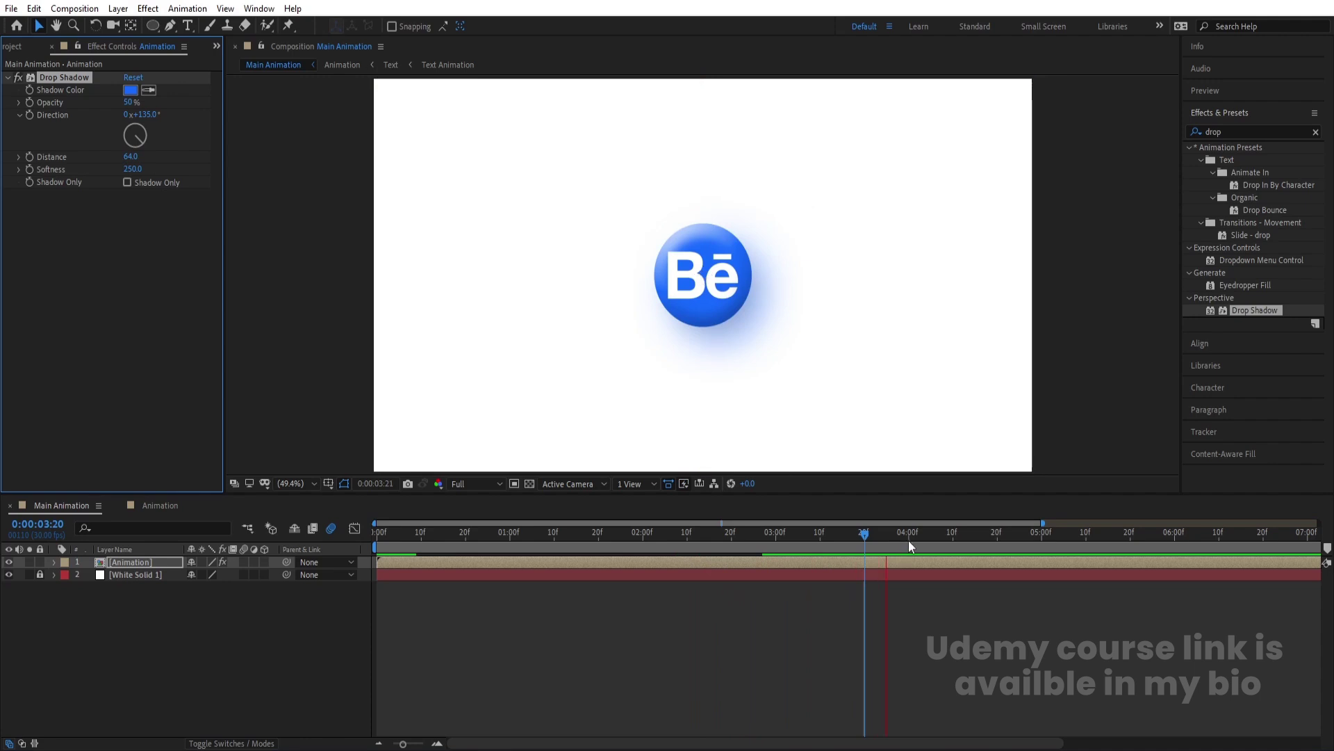
{"action": "key", "text": "space"}
{"action": "left_click_drag", "start_coordinate": [1001, 536], "coordinate": [1041, 536]}
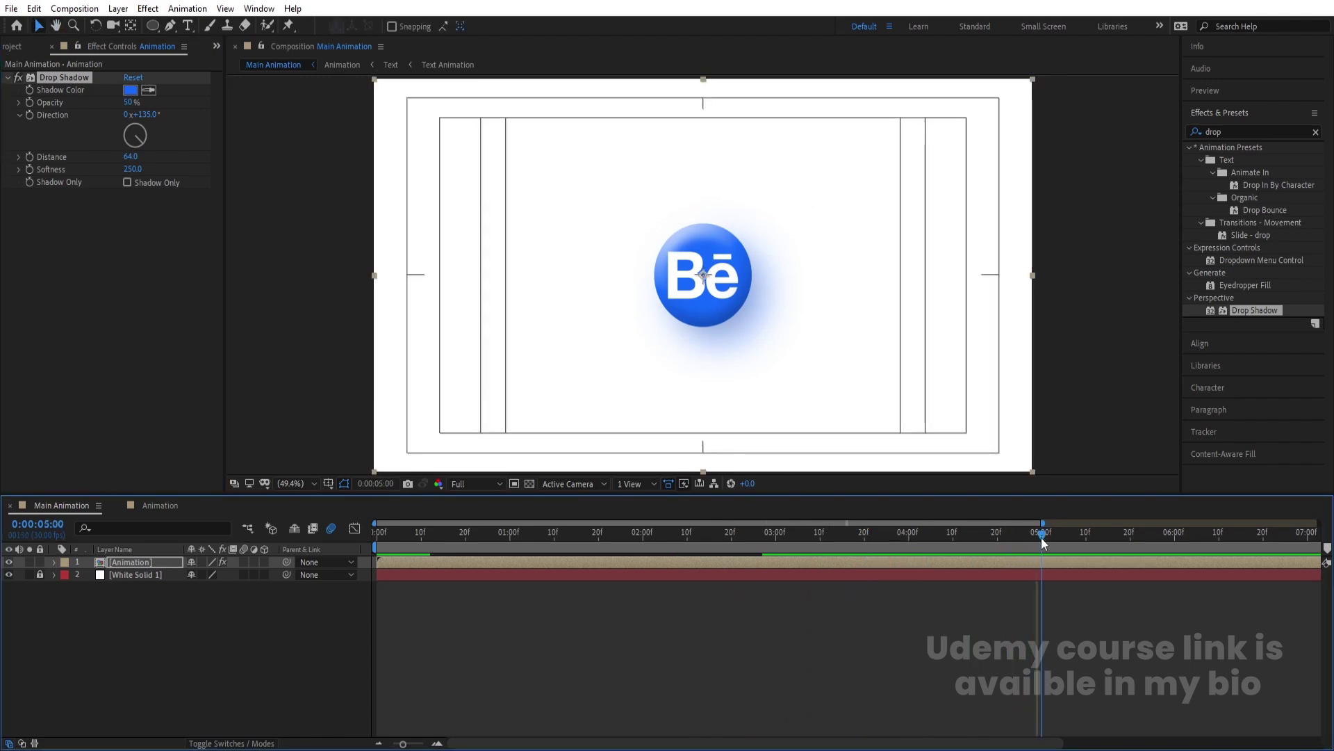
{"action": "key", "text": "n"}
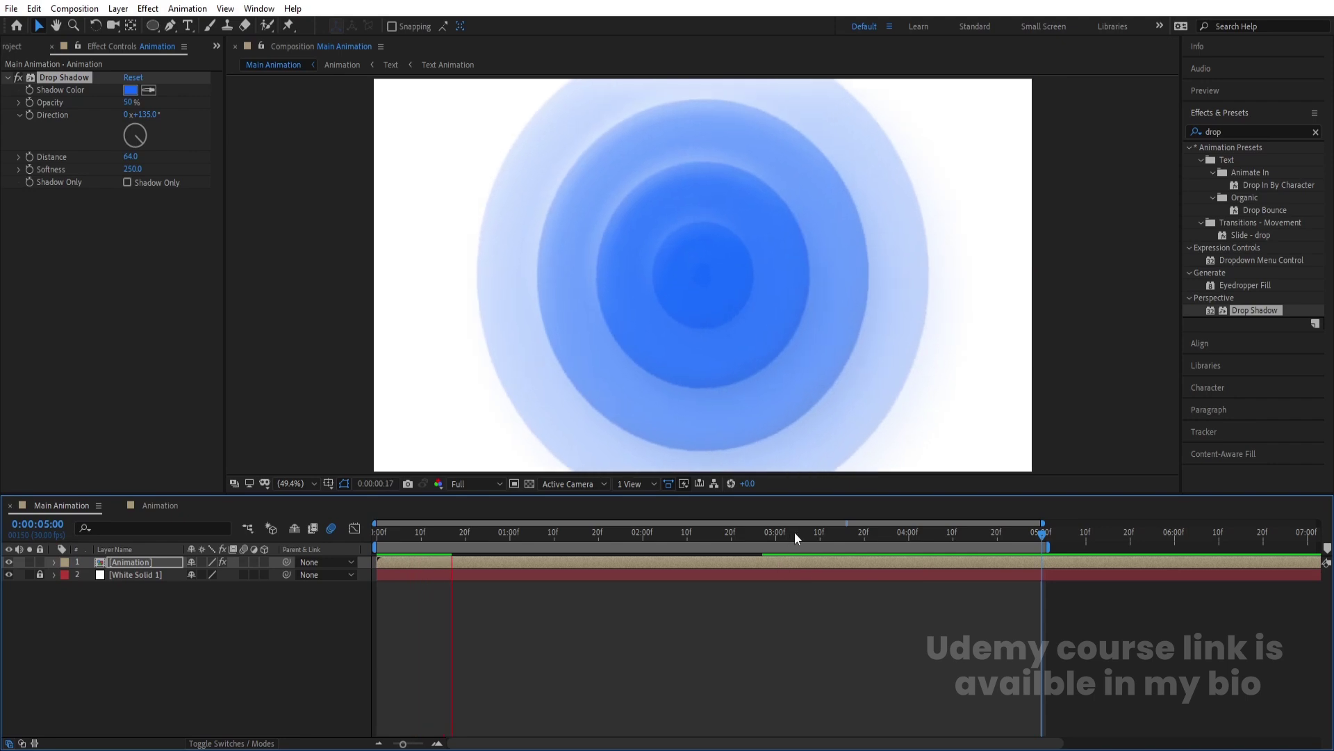
Step: Set the Animation layer's Scale to 120% at 0:00:00:00 and keyframe it there
{"action": "key", "text": "Home"}
{"action": "key", "text": "s"}
{"action": "left_click", "coordinate": [209, 574]}
{"action": "type", "text": "120"}
{"action": "key", "text": "Return"}
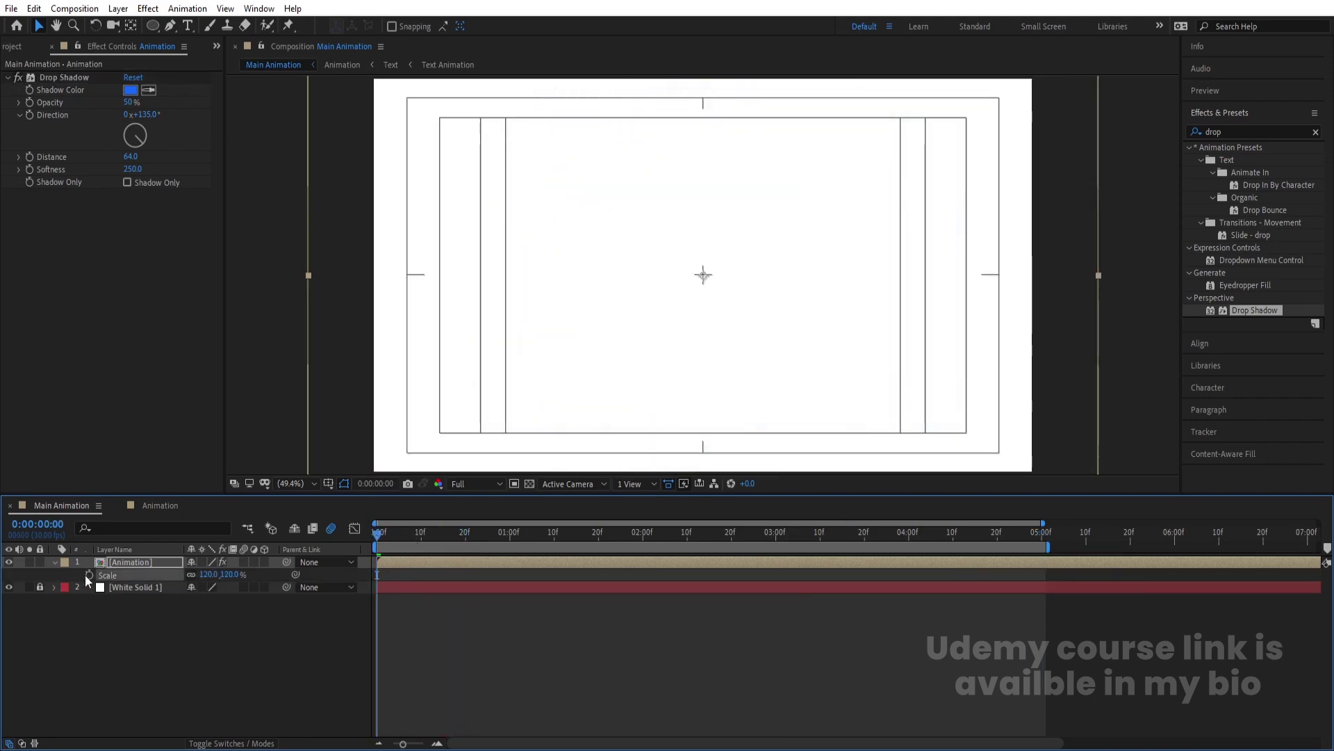
Step: Set the Animation layer's Scale to 100% at 0:00:05:01 and preview the composition from the start
{"action": "left_click", "coordinate": [1041, 530]}
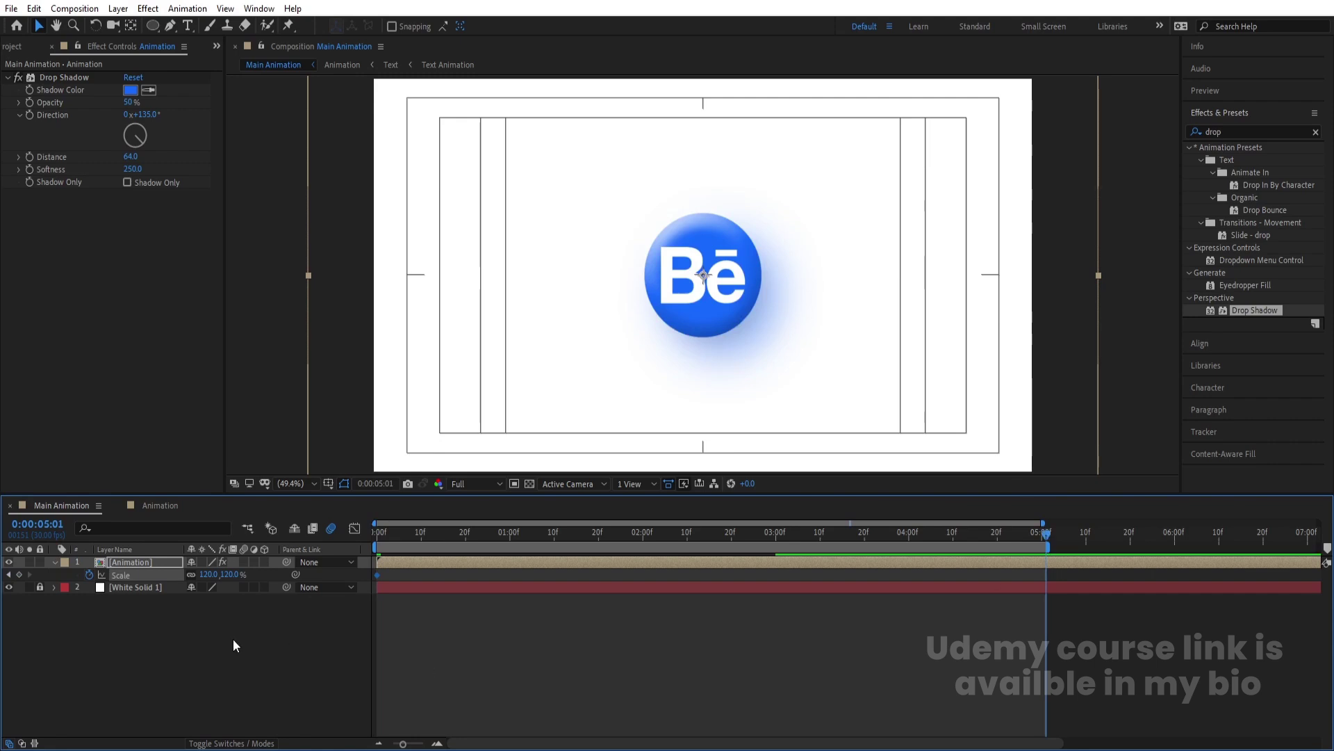
{"action": "left_click", "coordinate": [212, 576]}
{"action": "type", "text": "100"}
{"action": "key", "text": "Return"}
{"action": "key", "text": "space"}
{"action": "left_click_drag", "start_coordinate": [382, 528], "coordinate": [376, 531]}
{"action": "key", "text": "space"}
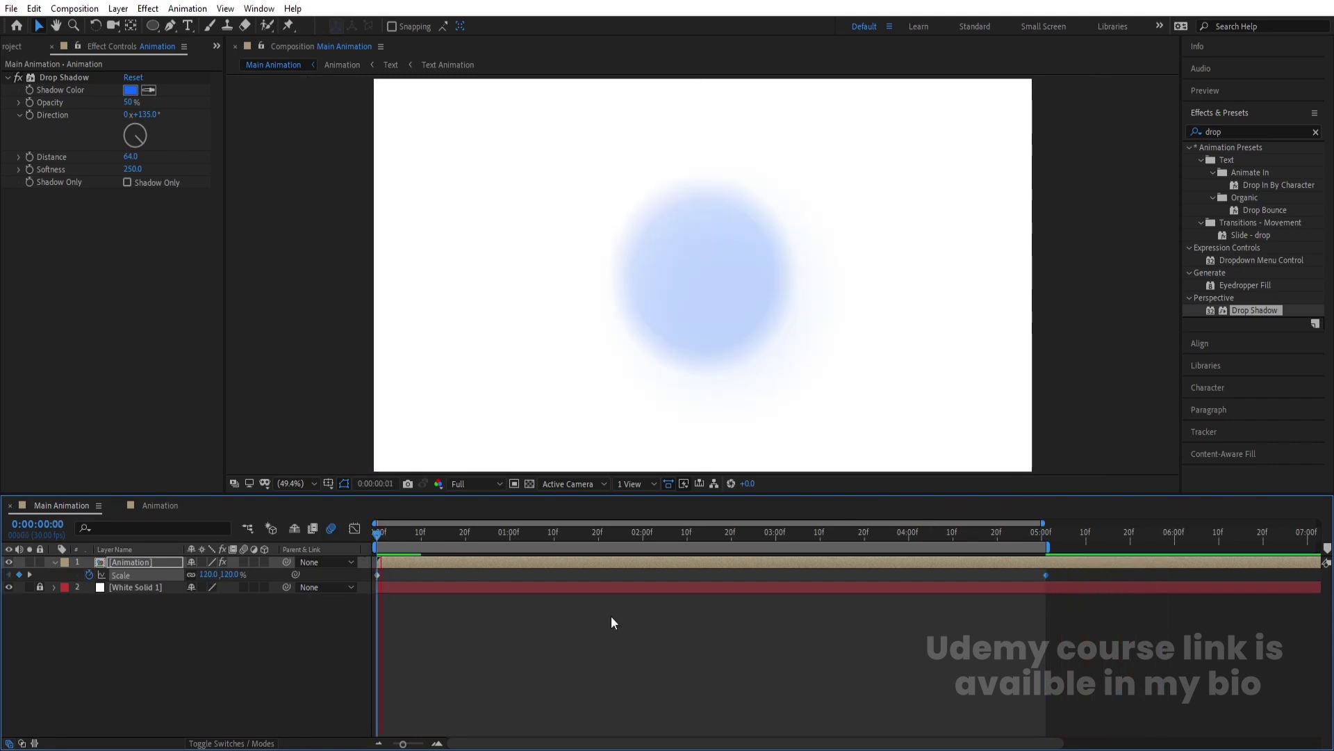